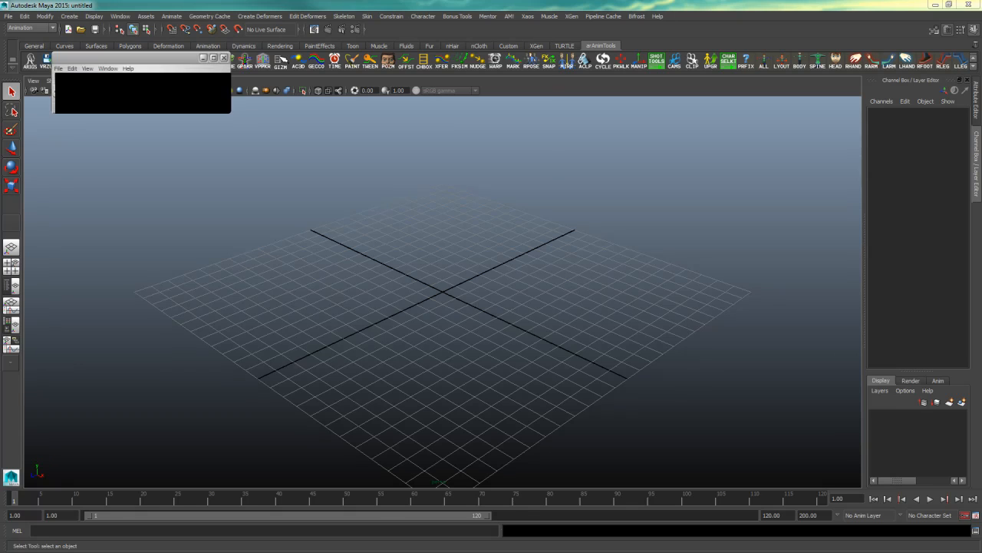
Play the Pendulum_Swing_v001 reference movie from its first frame and close the player
{"action": "left_click_drag", "start_coordinate": [353, 65], "coordinate": [522, 112]}
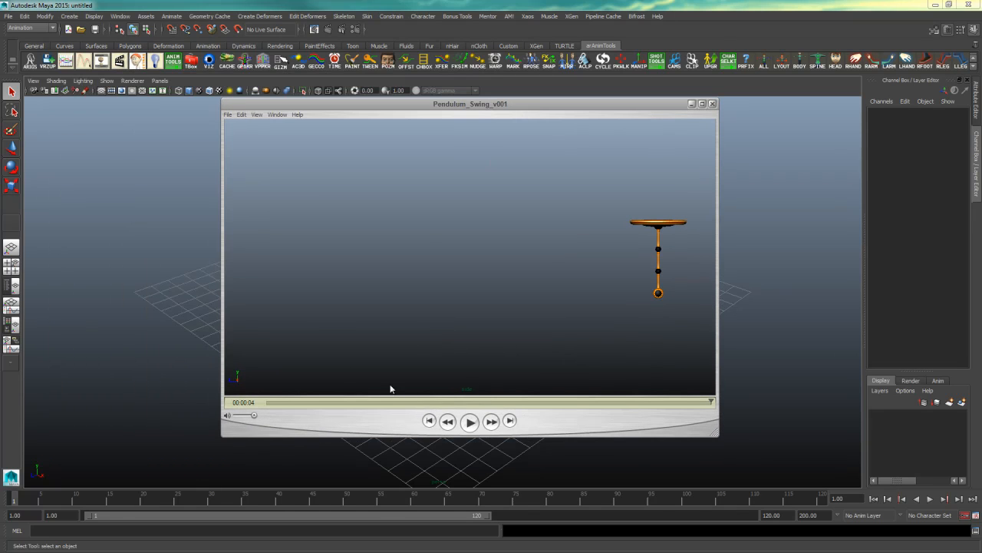
{"action": "left_click", "coordinate": [429, 420]}
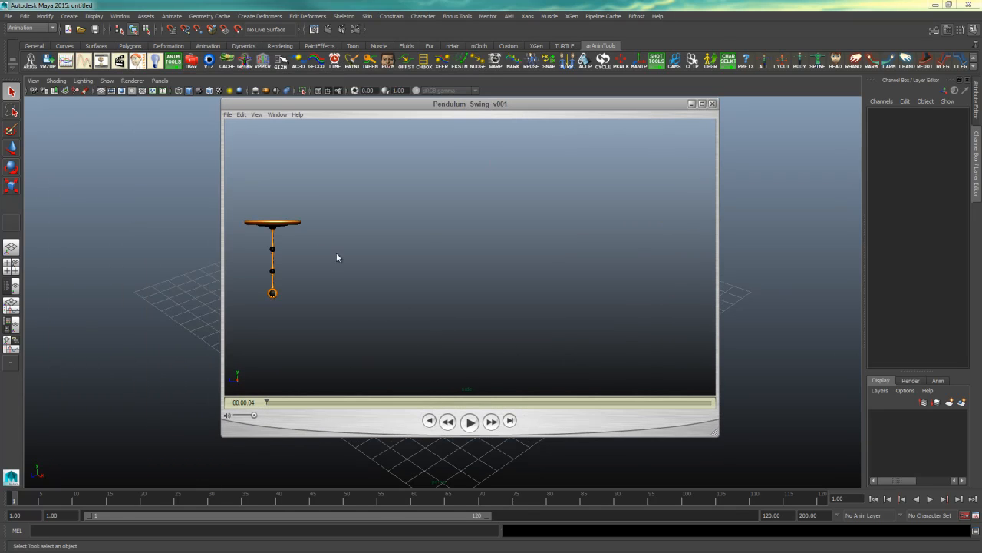
{"action": "left_click", "coordinate": [470, 422]}
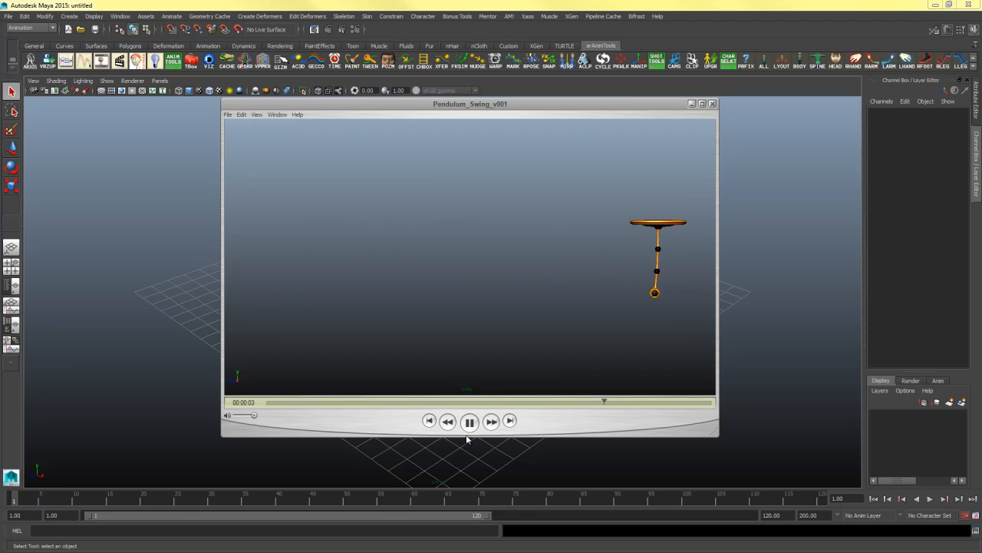
{"action": "left_click", "coordinate": [471, 422]}
{"action": "left_click", "coordinate": [714, 104]}
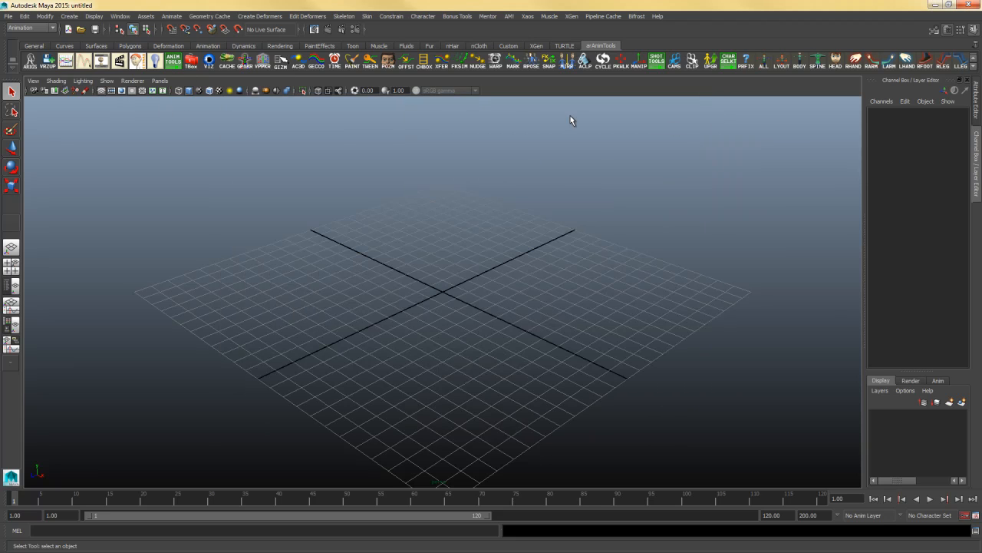
Create a new project on the desktop, named with the animator's last and first name followed by _Overlap
{"action": "left_click", "coordinate": [9, 16]}
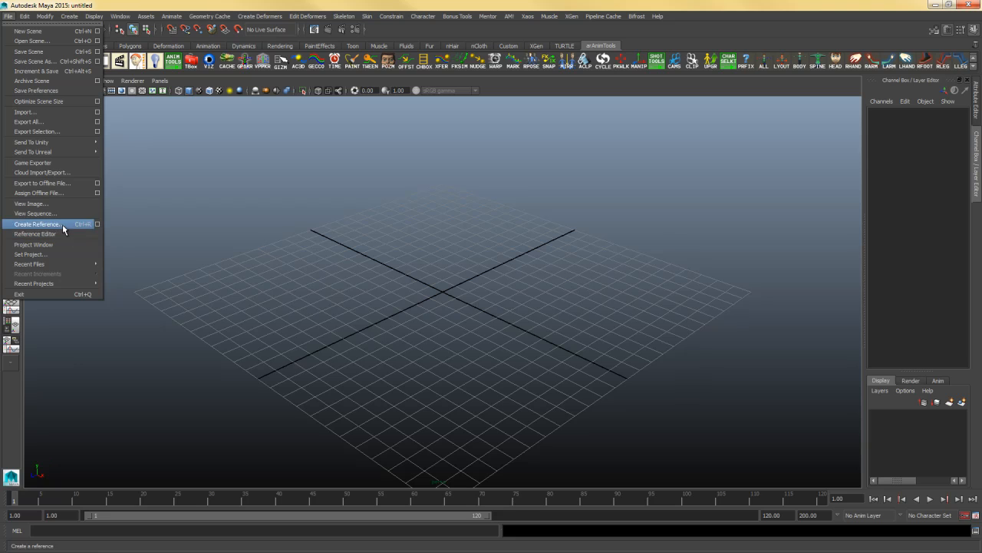
{"action": "left_click", "coordinate": [56, 244]}
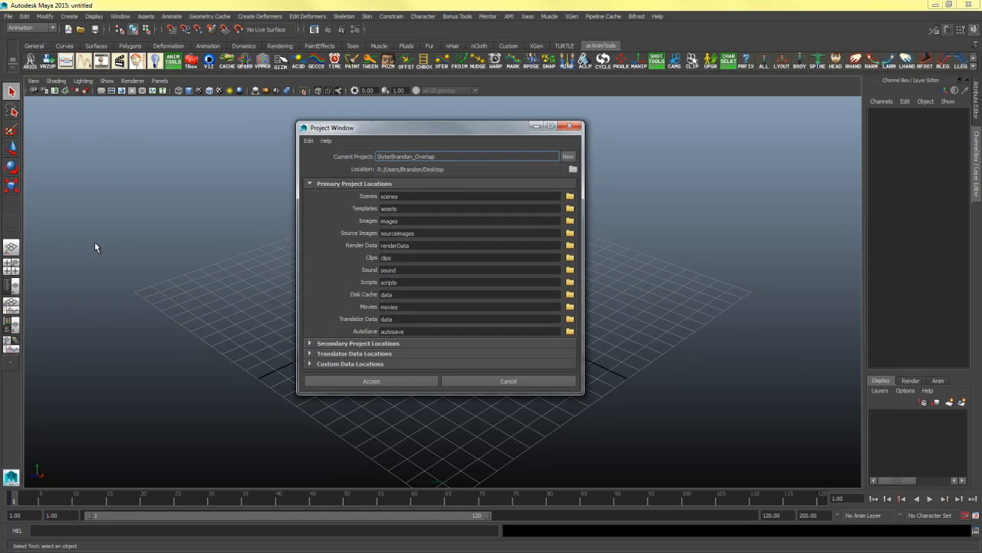
{"action": "left_click", "coordinate": [568, 157]}
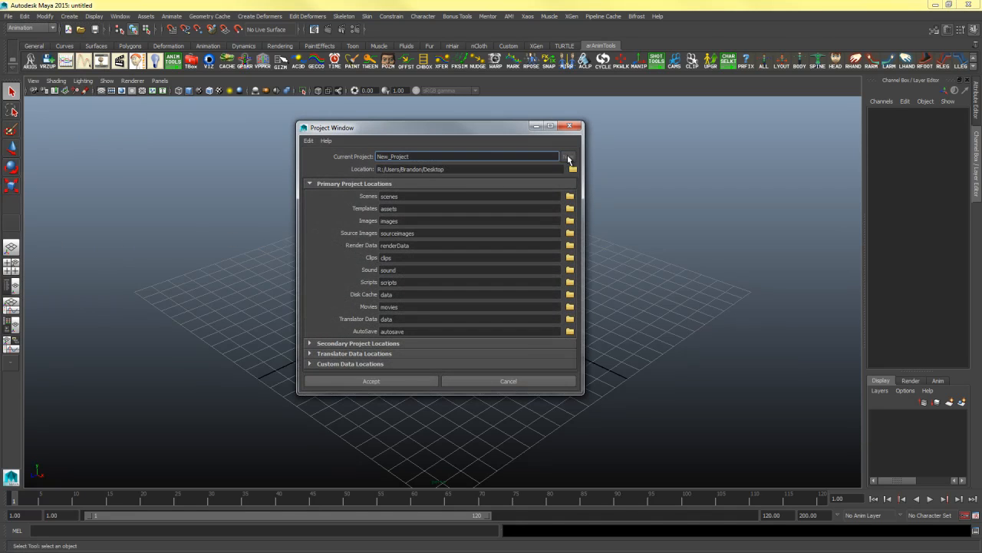
{"action": "double_click", "coordinate": [436, 156]}
{"action": "type", "text": "SlyterBrandon_Overlap"}
{"action": "left_click", "coordinate": [461, 169]}
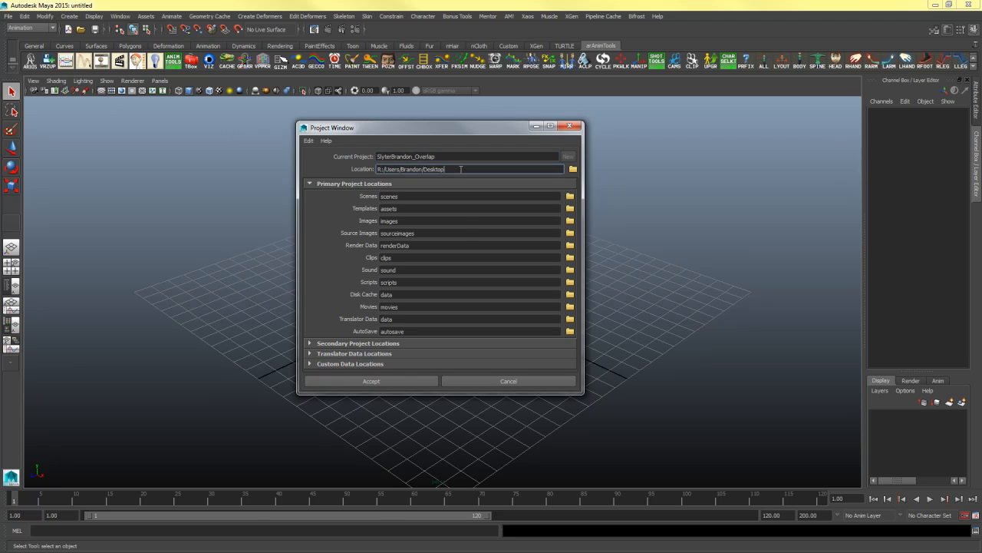
{"action": "left_click", "coordinate": [379, 381]}
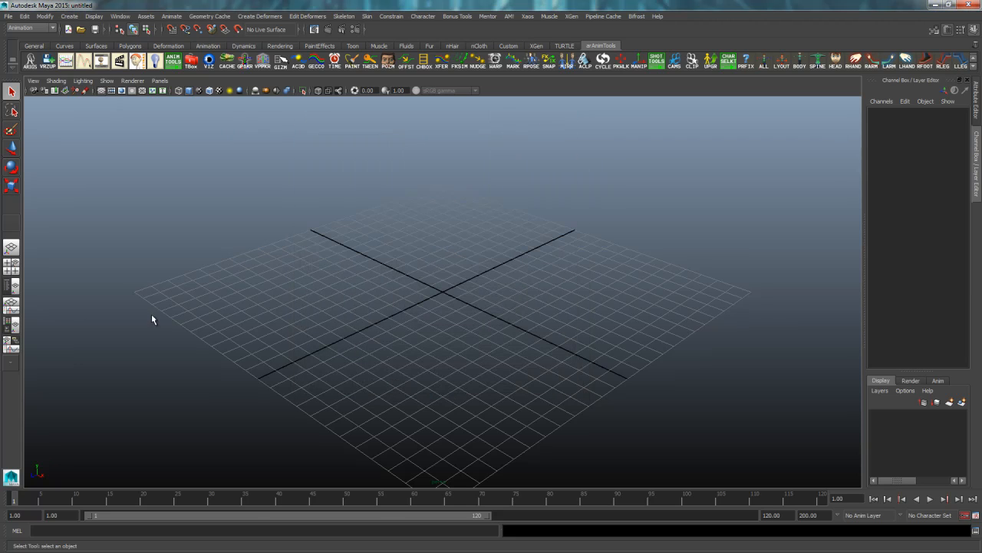
In Windows Explorer, put the Ultimate_Pendulum_v1.0.0 file from the desktop into the new project's scenes folder and minimize the window
{"action": "left_click_drag", "start_coordinate": [0, 92], "coordinate": [484, 74]}
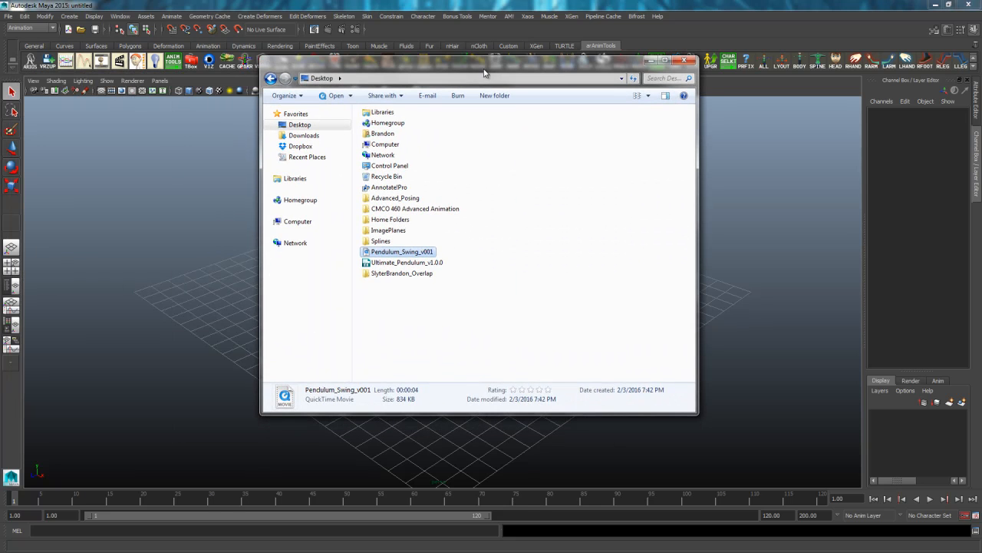
{"action": "left_click", "coordinate": [463, 334]}
{"action": "left_click", "coordinate": [403, 262]}
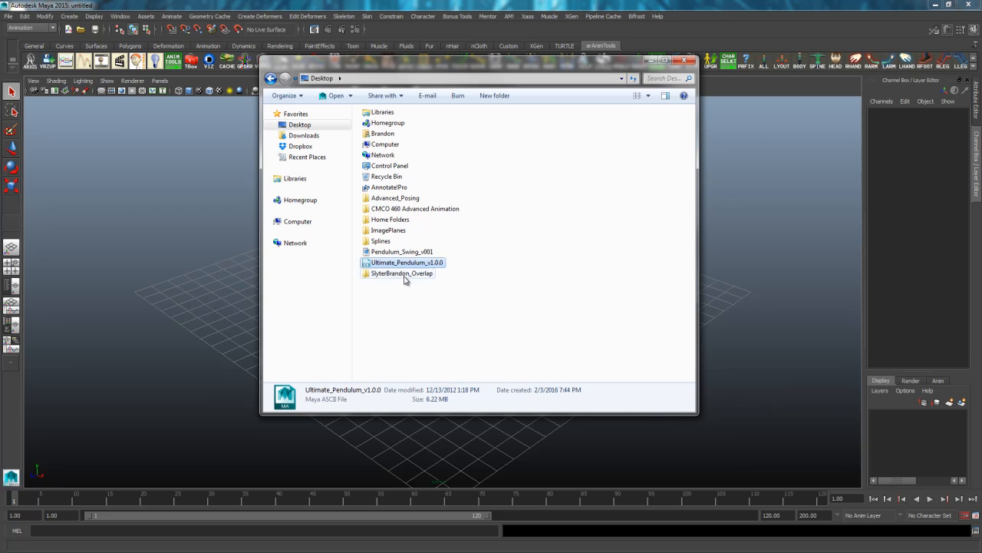
{"action": "double_click", "coordinate": [397, 272]}
{"action": "left_click", "coordinate": [388, 213]}
{"action": "double_click", "coordinate": [389, 214]}
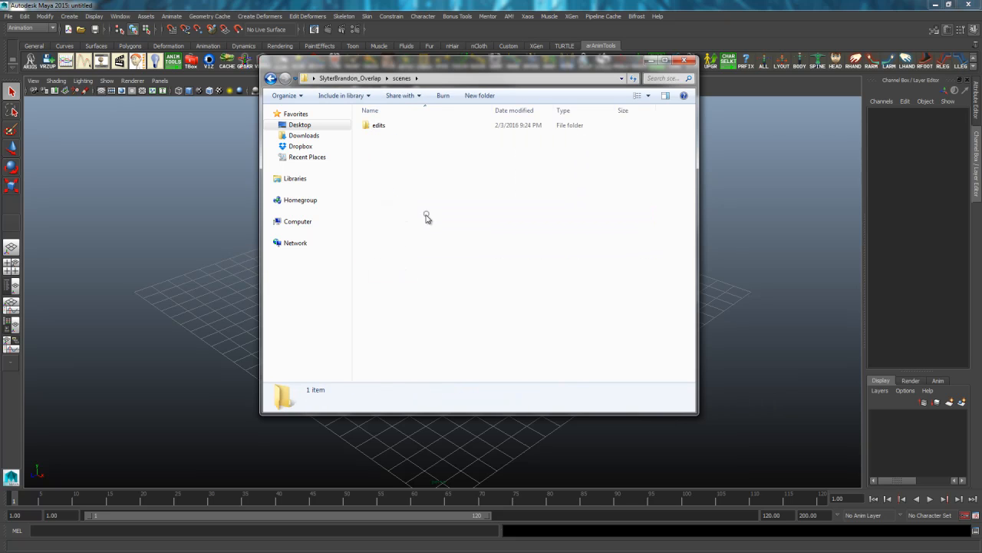
{"action": "left_click", "coordinate": [651, 59]}
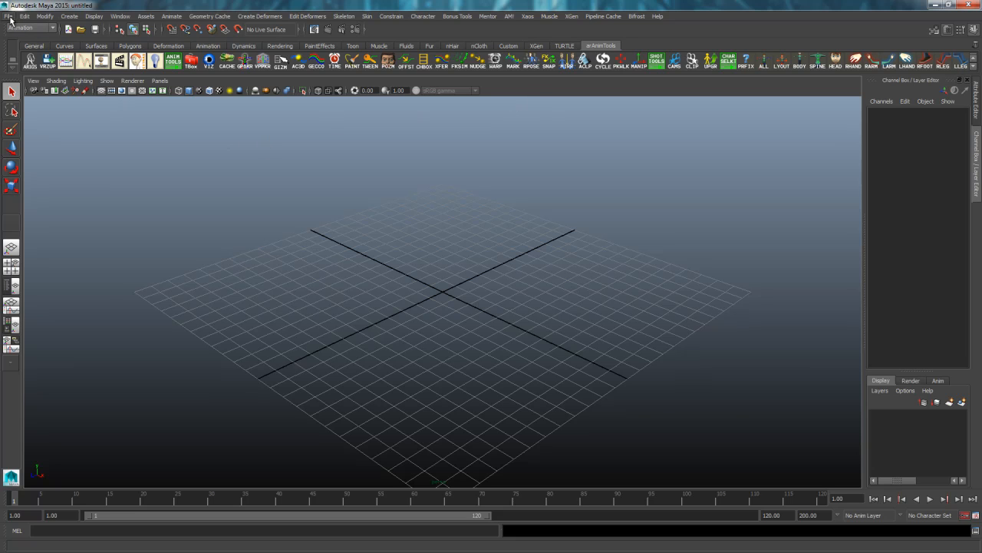
Create a reference to Ultimate_Pendulum_v1.0.0.ma from the project's scenes folder
{"action": "left_click", "coordinate": [9, 16]}
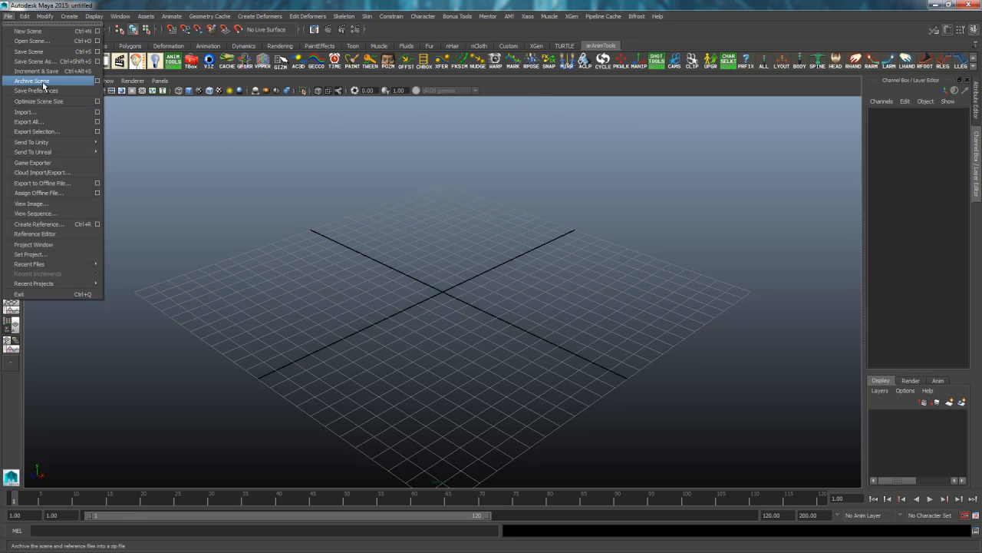
{"action": "left_click", "coordinate": [55, 225]}
{"action": "left_click", "coordinate": [469, 141]}
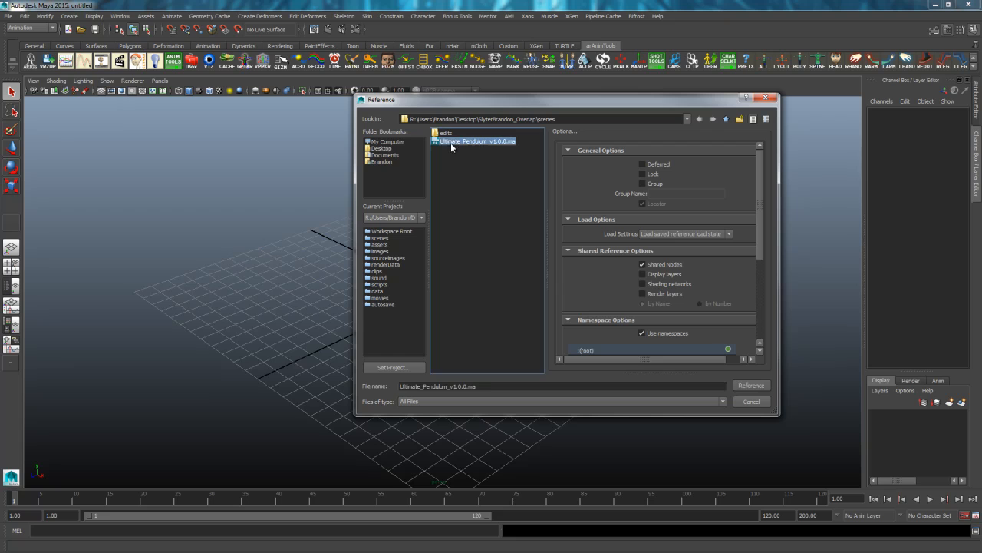
{"action": "left_click", "coordinate": [751, 387]}
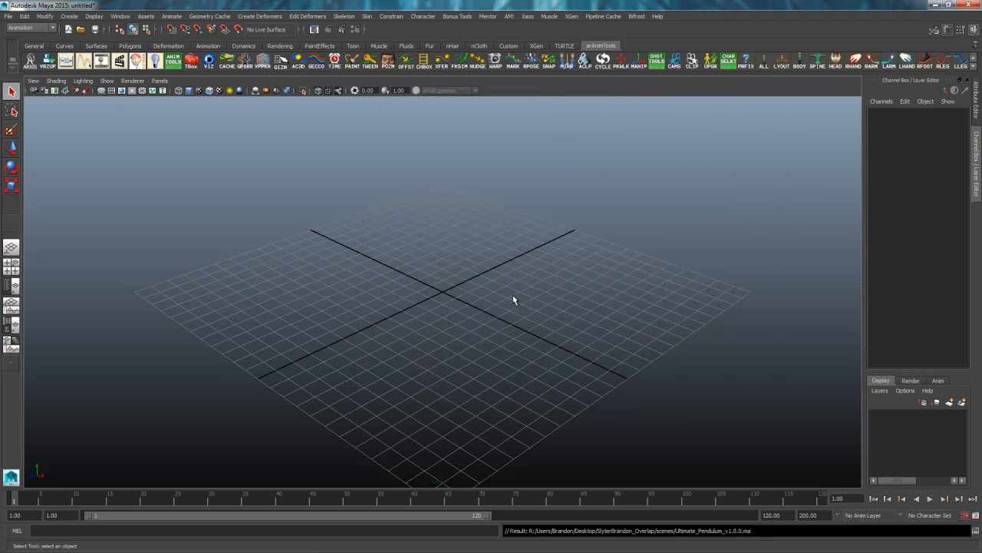
Save the scene as a Maya ASCII file named Overlap in the scenes folder
{"action": "key", "text": "ctrl+shift+s"}
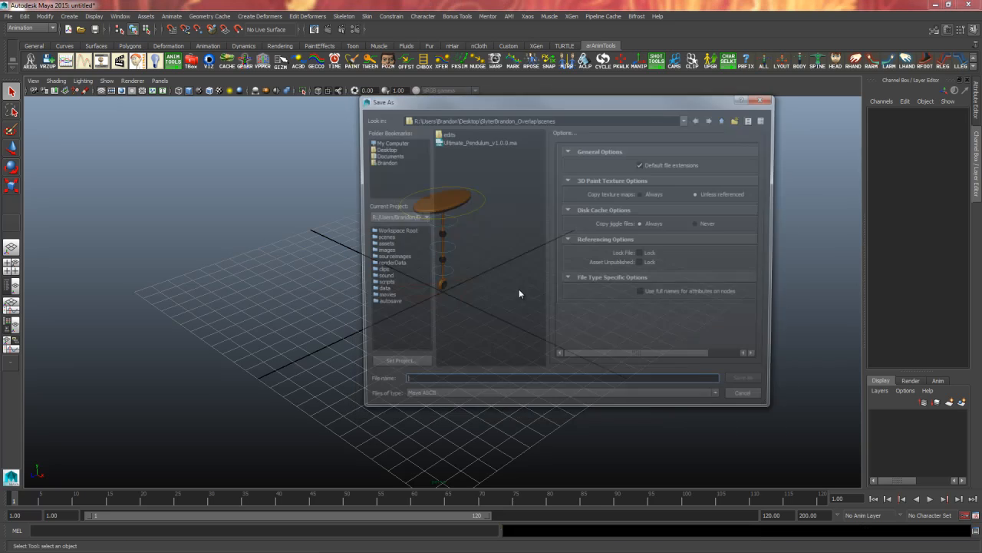
{"action": "type", "text": "Overlap"}
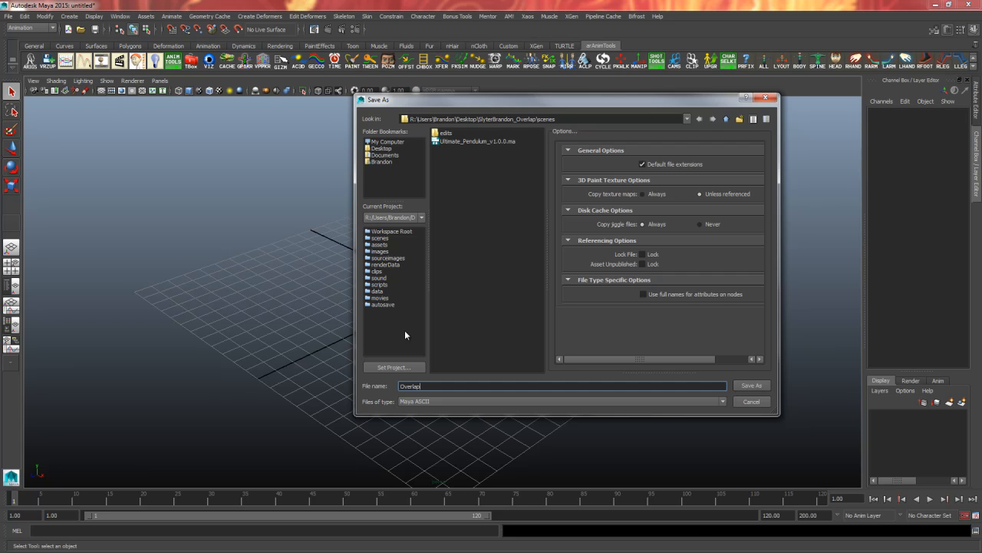
{"action": "key", "text": "Return"}
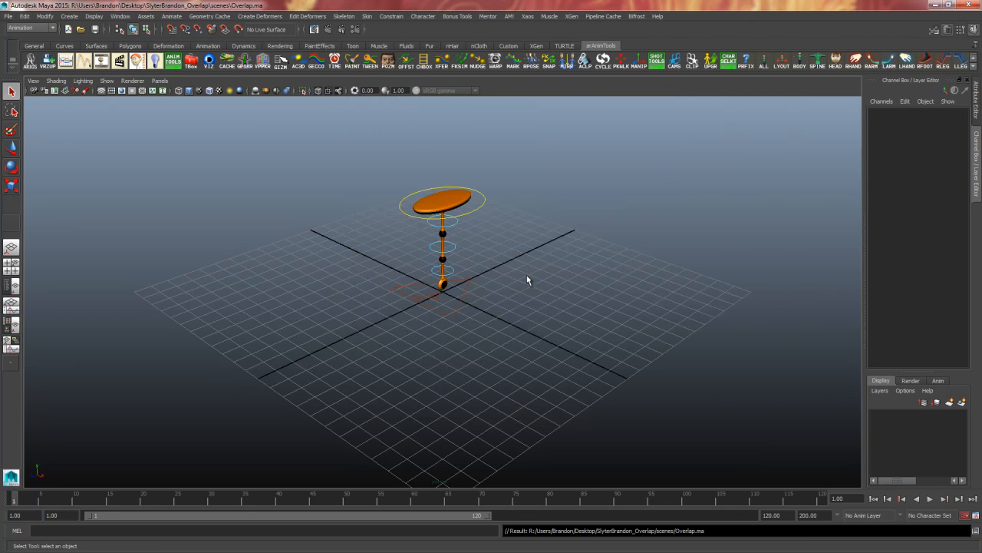
Move the pendulum's root control along Z to about 11.157, at the edge of the grid
{"action": "left_click", "coordinate": [464, 297]}
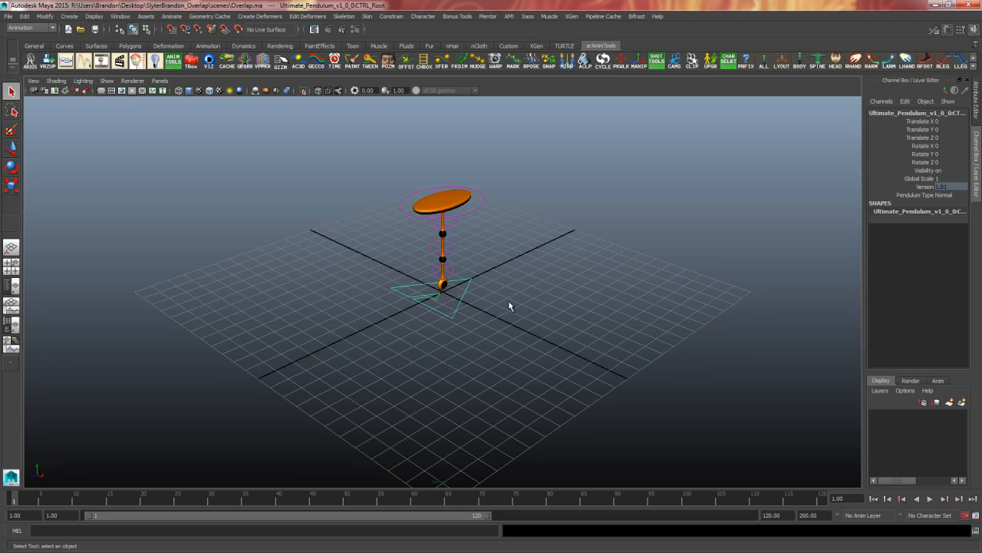
{"action": "mouse_move", "coordinate": [508, 306]}
{"action": "left_mouse_down", "text": "alt"}
{"action": "mouse_move", "coordinate": [533, 309]}
{"action": "mouse_move", "coordinate": [509, 305]}
{"action": "left_mouse_up", "text": "alt"}
{"action": "key", "text": "w"}
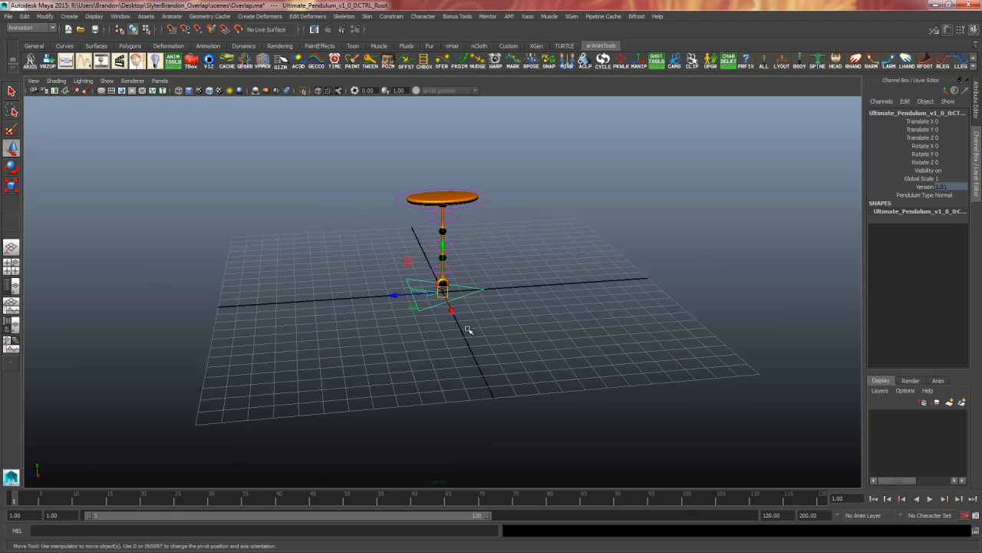
{"action": "left_click_drag", "start_coordinate": [468, 331], "coordinate": [564, 359], "text": "alt"}
{"action": "left_click_drag", "start_coordinate": [448, 374], "coordinate": [495, 364]}
{"action": "key", "text": "ctrl+s"}
{"action": "key", "text": "ctrl+z"}
{"action": "left_click_drag", "start_coordinate": [415, 377], "coordinate": [175, 352], "text": "alt"}
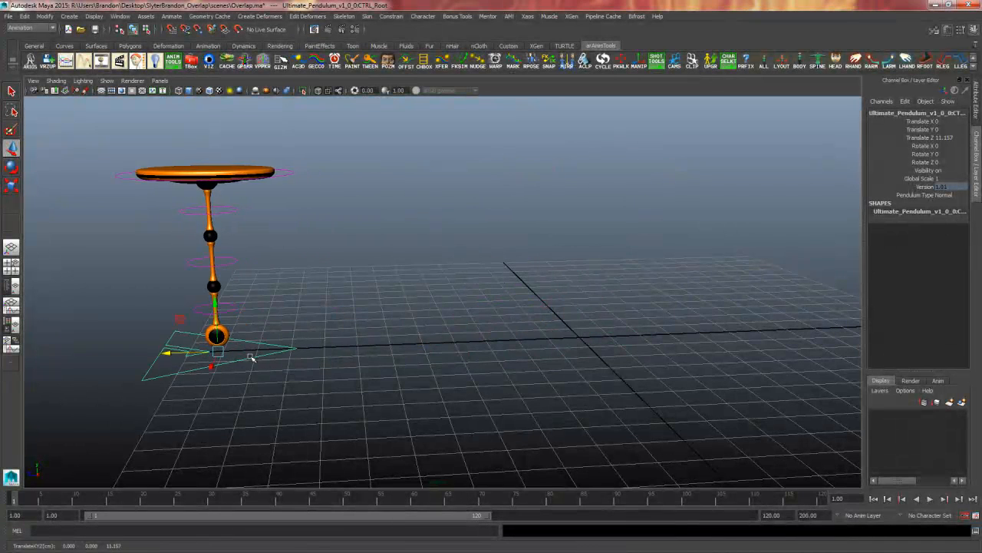
{"action": "middle_click_drag", "start_coordinate": [355, 355], "coordinate": [535, 348], "text": "alt"}
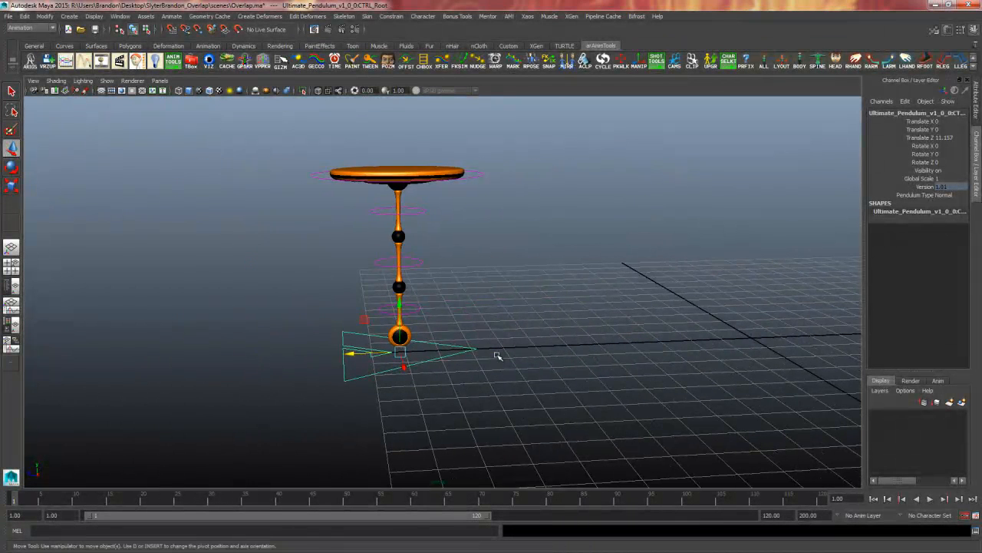
{"action": "left_click_drag", "start_coordinate": [497, 356], "coordinate": [521, 337], "text": "alt"}
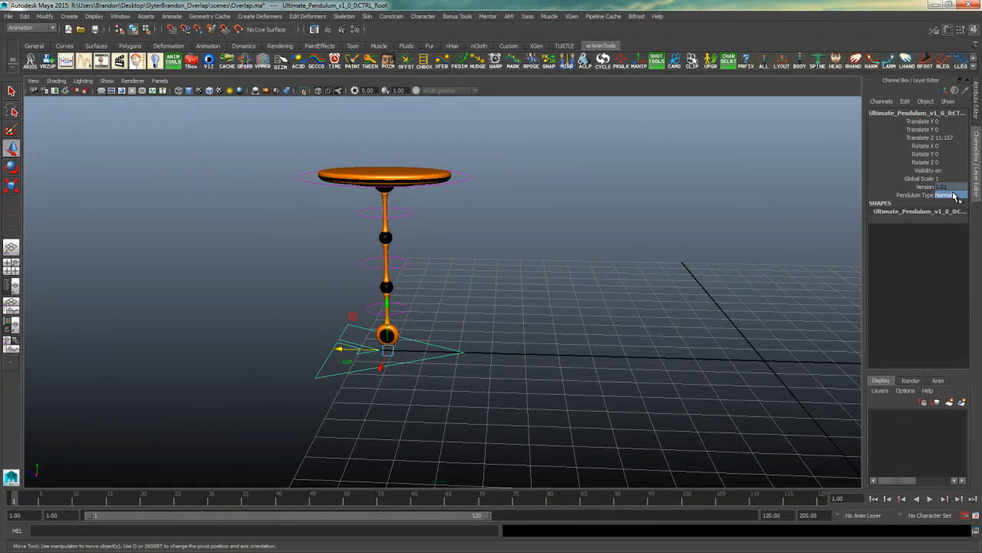
Set the root control's Pendulum Type to Mace and turn on textured shaded display
{"action": "left_click", "coordinate": [940, 194]}
{"action": "left_click", "coordinate": [966, 215]}
{"action": "left_click_drag", "start_coordinate": [480, 266], "coordinate": [688, 202], "text": "alt"}
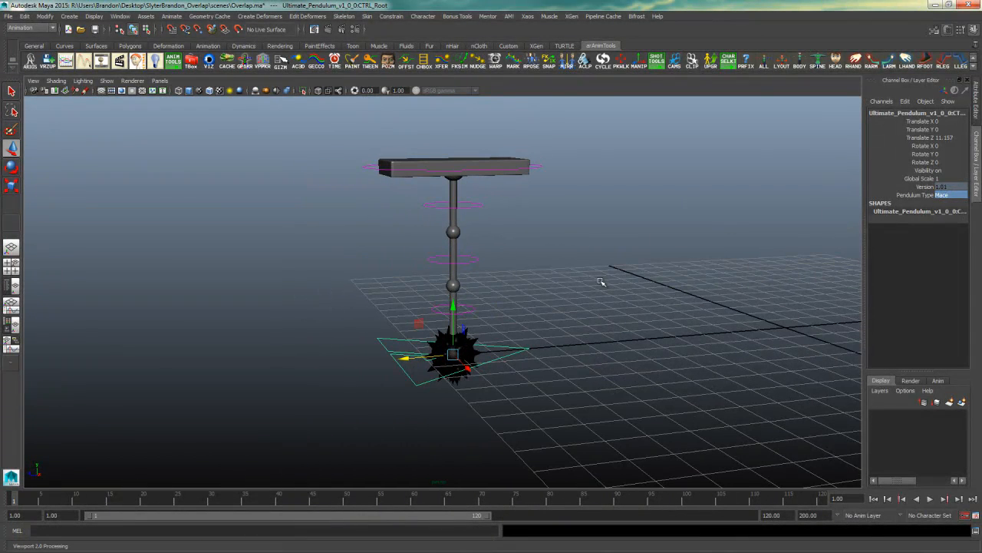
{"action": "key", "text": "6"}
{"action": "mouse_move", "coordinate": [588, 251]}
{"action": "left_mouse_down", "text": "alt"}
{"action": "mouse_move", "coordinate": [828, 213]}
{"action": "mouse_move", "coordinate": [664, 248]}
{"action": "mouse_move", "coordinate": [797, 210]}
{"action": "left_mouse_up", "text": "alt"}
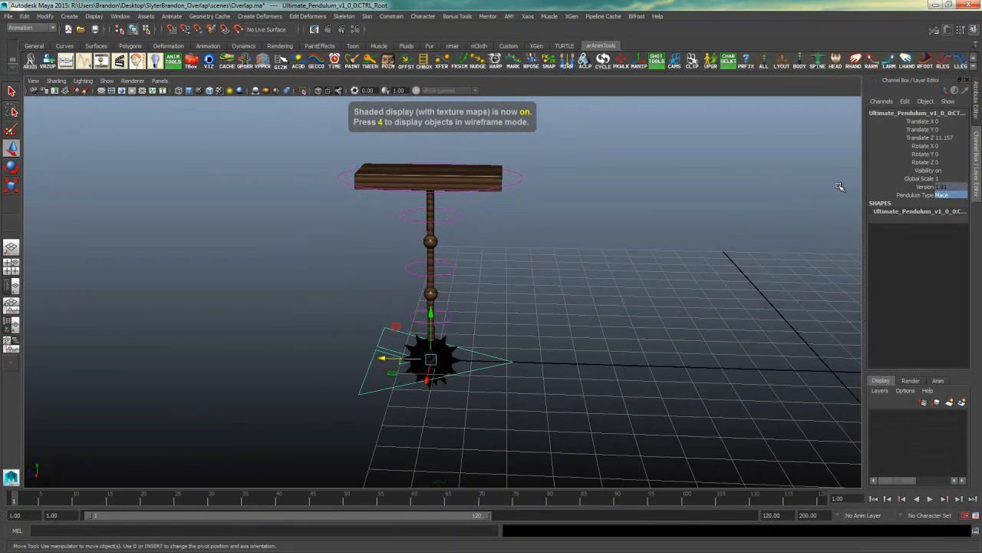
Set the root control's Pendulum Type to Ufo
{"action": "left_click", "coordinate": [953, 195]}
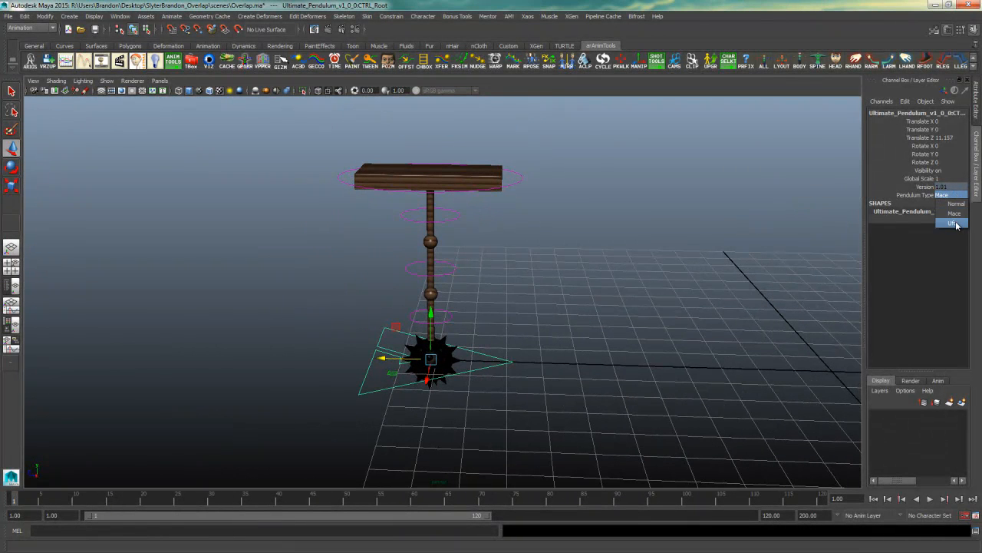
{"action": "left_click", "coordinate": [953, 222]}
{"action": "left_click_drag", "start_coordinate": [518, 272], "coordinate": [546, 272], "text": "alt"}
Set the root control's Pendulum Type back to Normal
{"action": "left_click", "coordinate": [949, 197]}
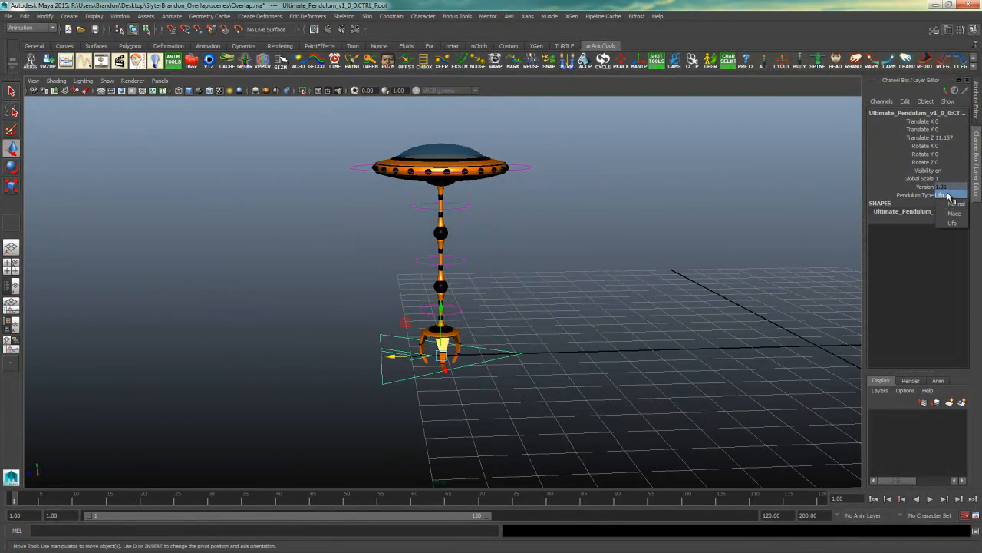
{"action": "left_click", "coordinate": [955, 204]}
{"action": "right_click_drag", "start_coordinate": [641, 294], "coordinate": [532, 296], "text": "alt"}
{"action": "middle_click_drag", "start_coordinate": [532, 296], "coordinate": [491, 328], "text": "alt"}
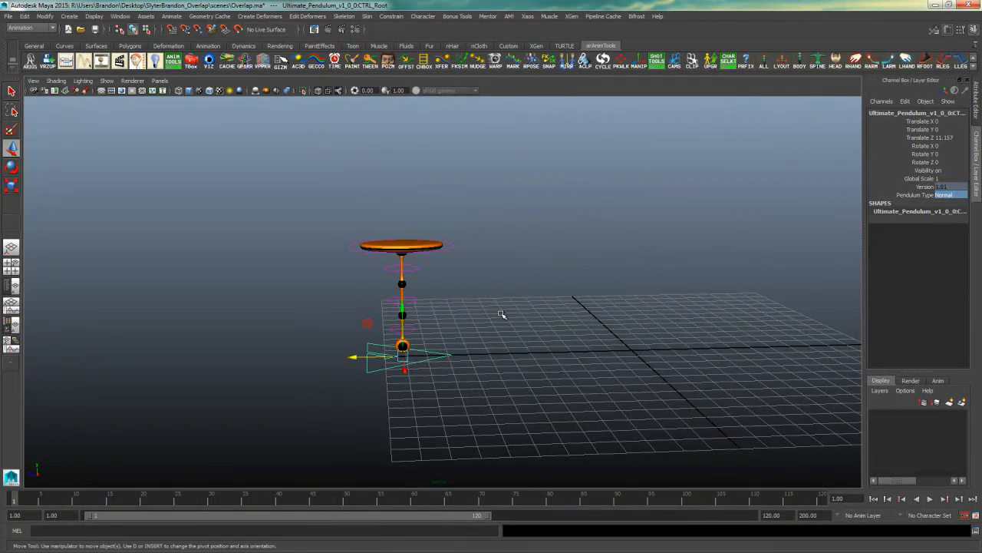
Select the main control around the pendulum's upper disc, try moving it, and undo the move
{"action": "left_click", "coordinate": [499, 314]}
{"action": "key", "text": "space"}
{"action": "key", "text": "space"}
{"action": "middle_click_drag", "start_coordinate": [469, 294], "coordinate": [466, 349], "text": "alt"}
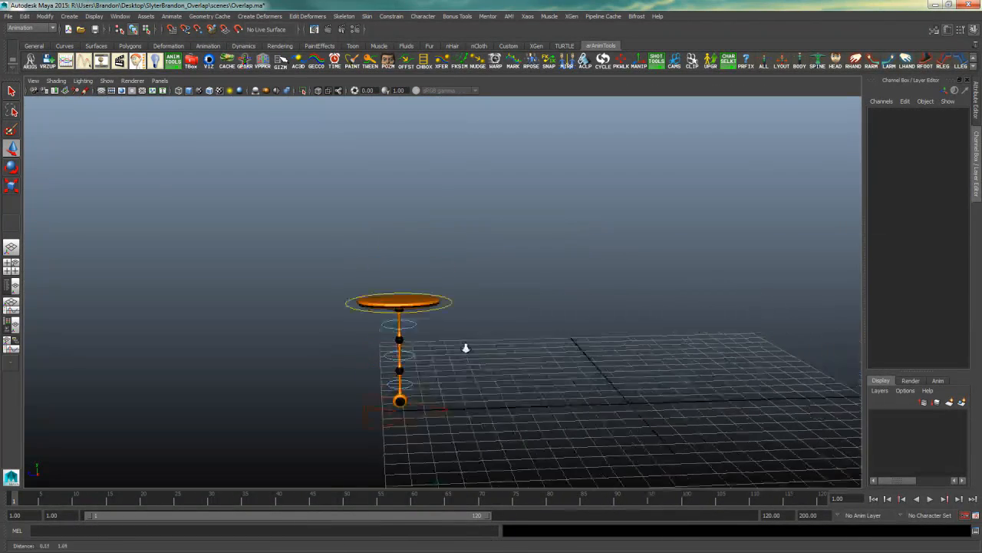
{"action": "right_click_drag", "start_coordinate": [466, 348], "coordinate": [742, 325], "text": "alt"}
{"action": "middle_click_drag", "start_coordinate": [507, 308], "coordinate": [529, 287], "text": "alt"}
{"action": "left_click", "coordinate": [484, 304]}
{"action": "left_click_drag", "start_coordinate": [486, 324], "coordinate": [462, 326], "text": "alt"}
{"action": "left_click_drag", "start_coordinate": [312, 297], "coordinate": [459, 279], "text": "alt"}
{"action": "right_click_drag", "start_coordinate": [591, 281], "coordinate": [515, 279], "text": "alt"}
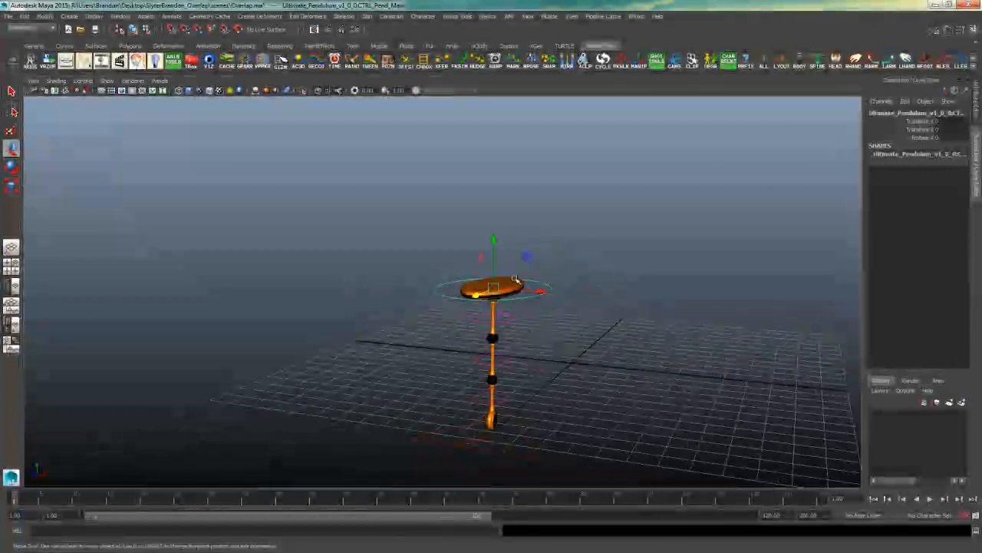
{"action": "left_click_drag", "start_coordinate": [515, 279], "coordinate": [369, 309], "text": "alt"}
{"action": "left_click_drag", "start_coordinate": [429, 267], "coordinate": [423, 215]}
{"action": "key", "text": "ctrl+z"}
Try rotating the pendulum's main control about X to about 340.91 degrees, and undo the rotation
{"action": "left_click_drag", "start_coordinate": [555, 310], "coordinate": [527, 294], "text": "alt"}
{"action": "key", "text": "e"}
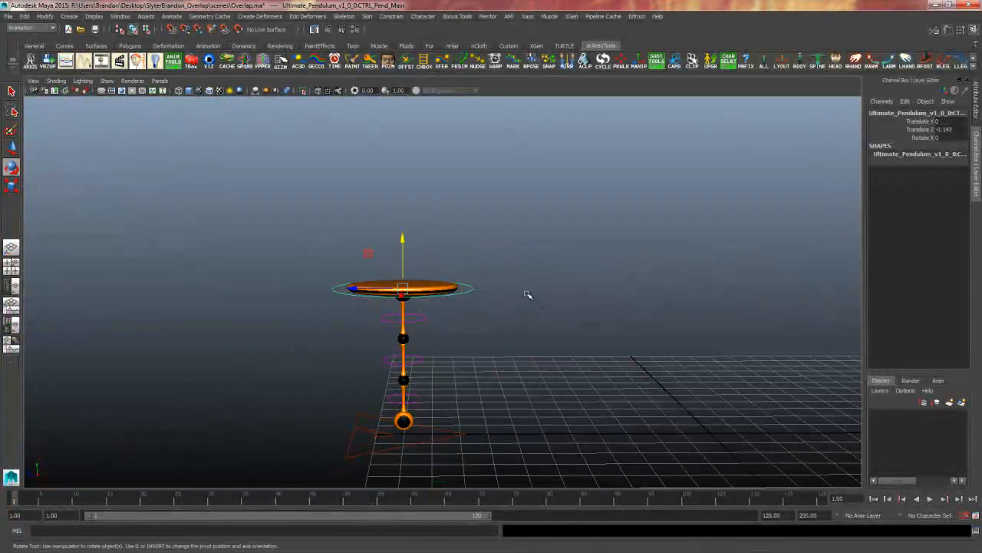
{"action": "left_click_drag", "start_coordinate": [434, 263], "coordinate": [493, 240]}
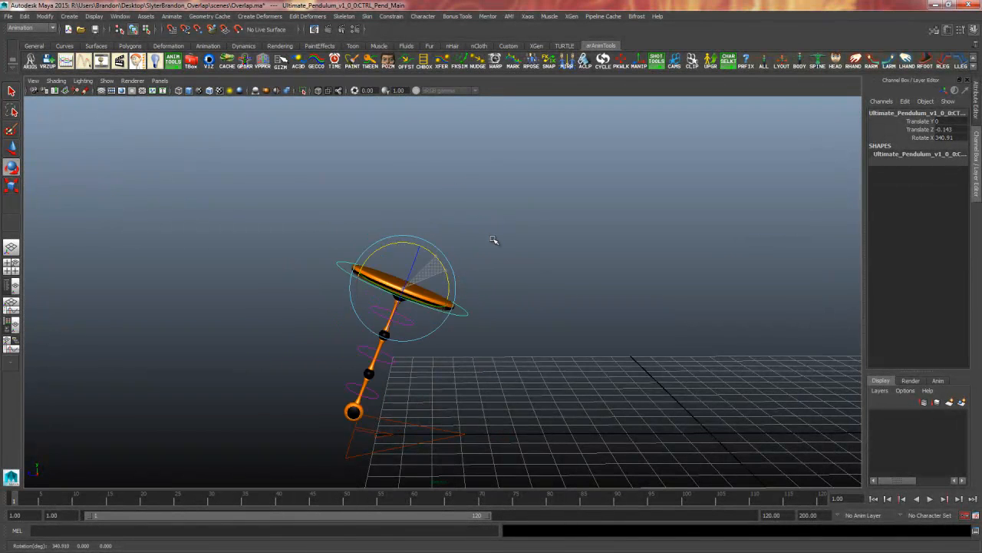
{"action": "key", "text": "ctrl+z"}
Set the main control's Translate Z to 0 and keep the control selected
{"action": "double_click", "coordinate": [950, 129]}
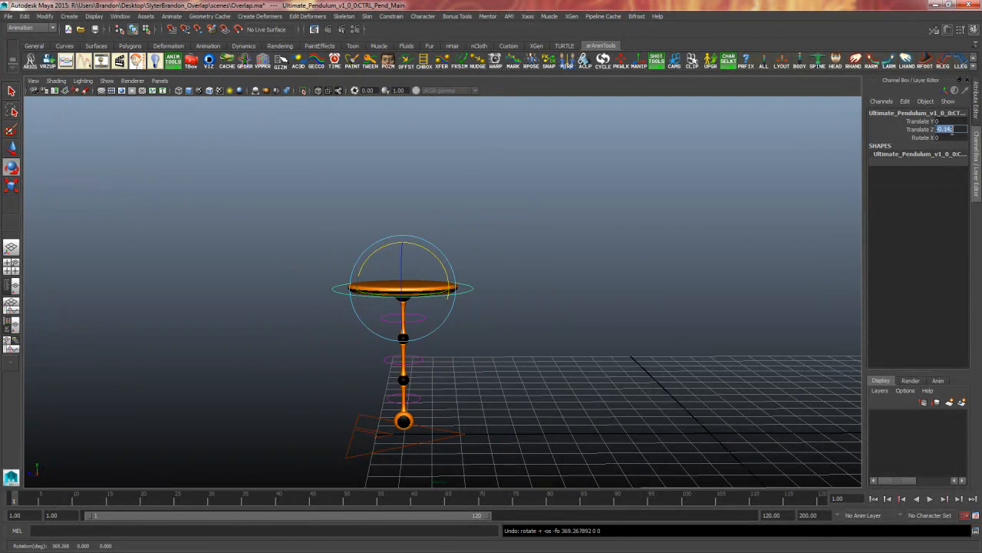
{"action": "type", "text": "0"}
{"action": "key", "text": "Return"}
{"action": "left_click", "coordinate": [486, 281]}
{"action": "left_click", "coordinate": [469, 290]}
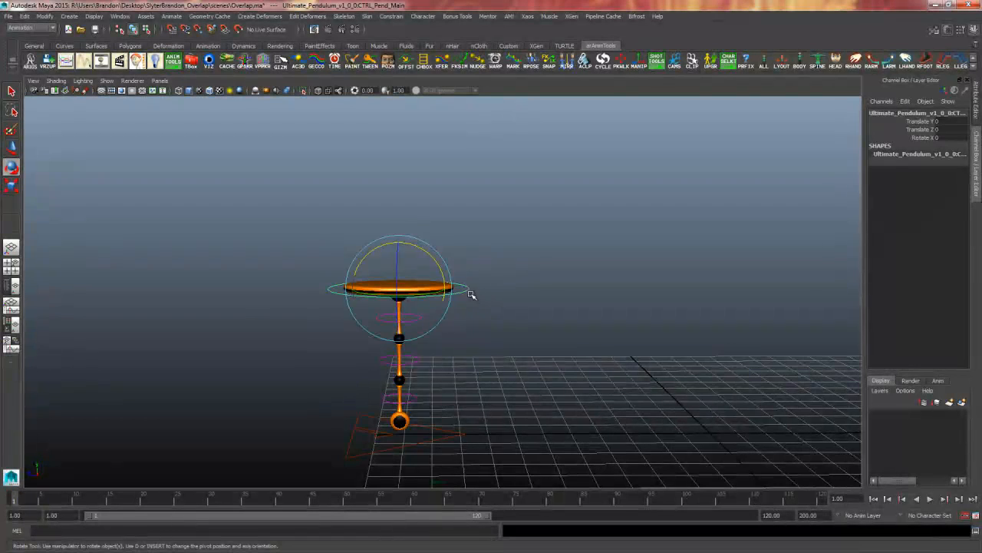
Select the pendulum's uppermost joint control and try rotating it about X so the chain swings backward
{"action": "key", "text": "w"}
{"action": "middle_click_drag", "start_coordinate": [500, 304], "coordinate": [517, 263], "text": "alt"}
{"action": "right_click_drag", "start_coordinate": [517, 263], "coordinate": [690, 229], "text": "alt"}
{"action": "right_click_drag", "start_coordinate": [586, 266], "coordinate": [657, 299], "text": "alt"}
{"action": "middle_click_drag", "start_coordinate": [657, 299], "coordinate": [709, 207], "text": "alt"}
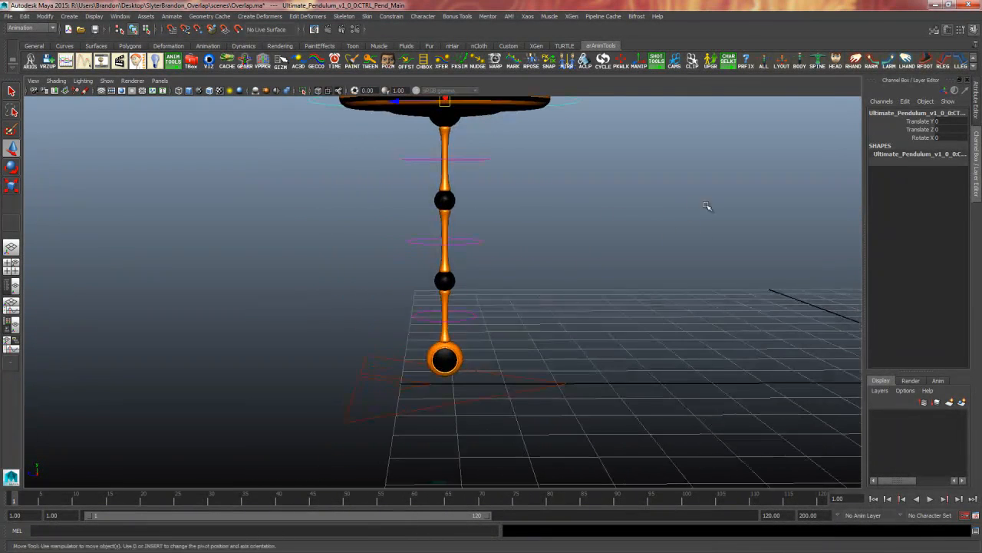
{"action": "left_click", "coordinate": [486, 160]}
{"action": "left_click_drag", "start_coordinate": [563, 238], "coordinate": [558, 237], "text": "alt"}
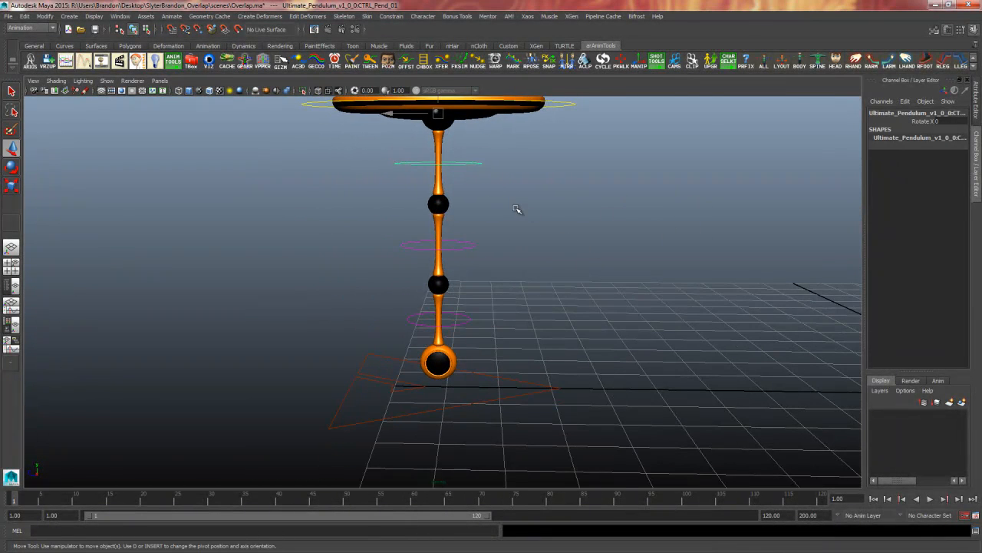
{"action": "key", "text": "e"}
{"action": "mouse_move", "coordinate": [469, 131]}
{"action": "left_mouse_down"}
{"action": "mouse_move", "coordinate": [466, 145]}
{"action": "mouse_move", "coordinate": [486, 131]}
{"action": "mouse_move", "coordinate": [483, 143]}
{"action": "left_mouse_up"}
Try rotating the middle joint control about X to about -26.6 degrees
{"action": "left_click", "coordinate": [420, 247]}
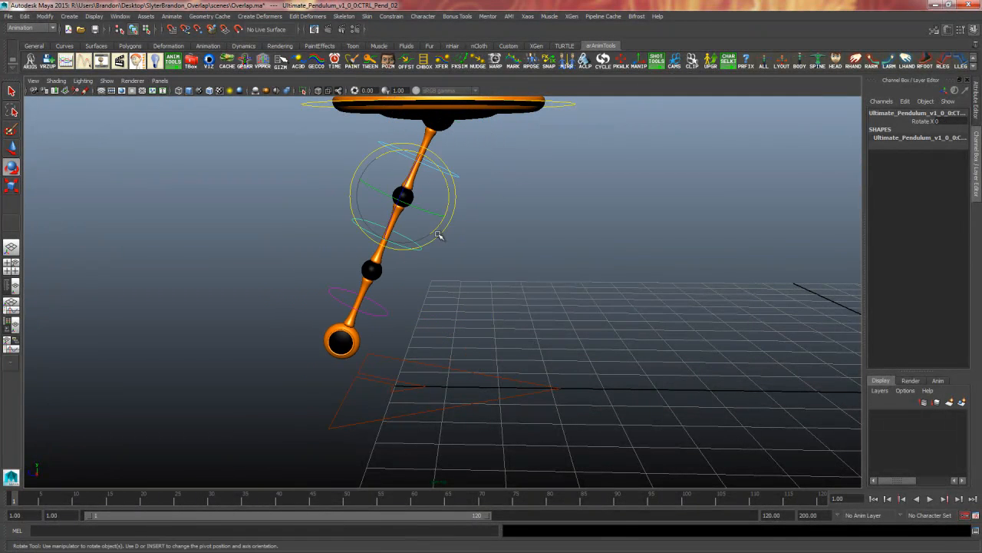
{"action": "left_click", "coordinate": [443, 218]}
{"action": "mouse_move", "coordinate": [443, 217]}
{"action": "left_mouse_down"}
{"action": "mouse_move", "coordinate": [454, 212]}
{"action": "mouse_move", "coordinate": [440, 228]}
{"action": "left_mouse_up"}
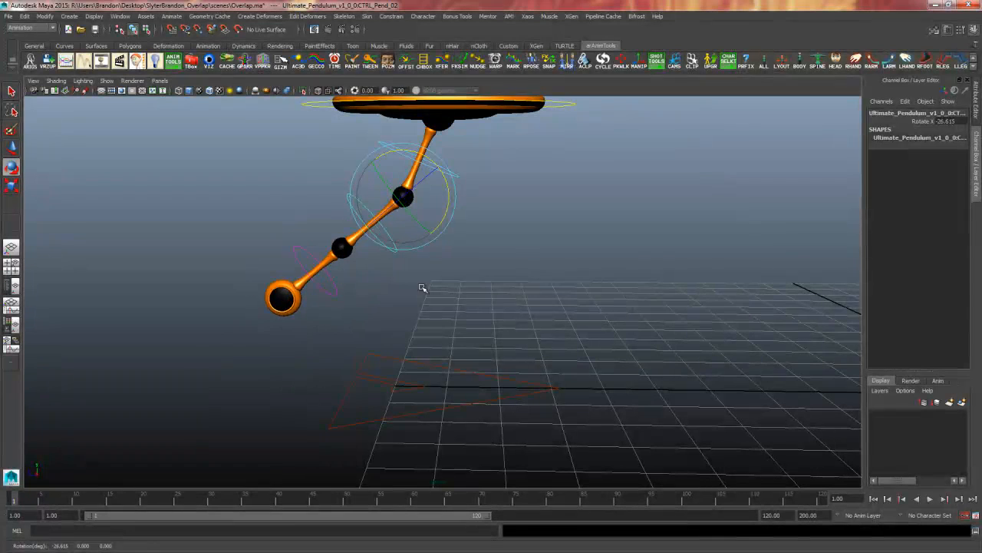
Try rotating the lowest joint control about X to about -17.26 degrees, and undo the three joint rotations
{"action": "left_click", "coordinate": [423, 287]}
{"action": "left_click", "coordinate": [331, 282]}
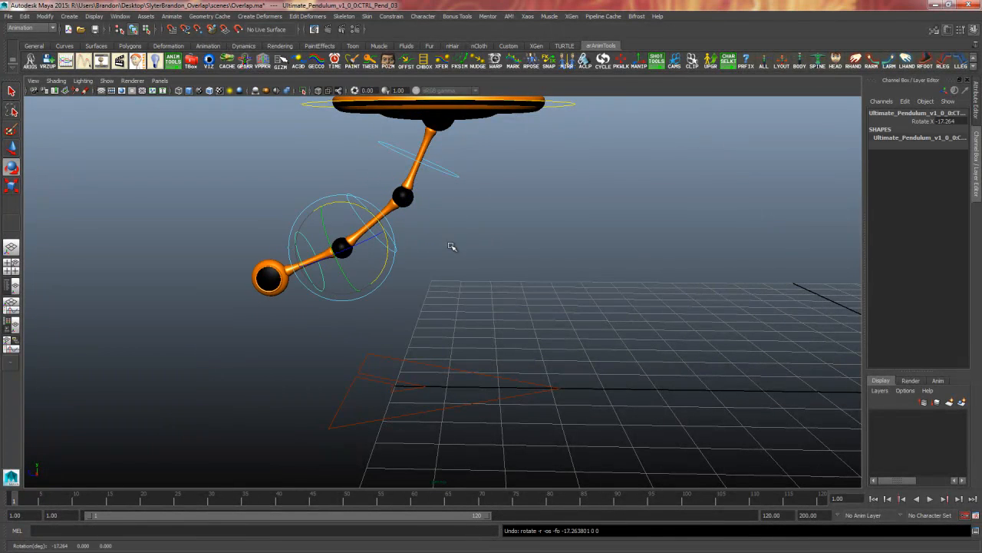
{"action": "key", "text": "ctrl+z"}
{"action": "key", "text": "ctrl+z"}
{"action": "key", "text": "ctrl+z"}
{"action": "key", "text": "ctrl+z"}
{"action": "key", "text": "ctrl+z"}
Try rotating all three joint controls together about X, undo the rotation, and clear the selection
{"action": "left_click_drag", "start_coordinate": [516, 148], "coordinate": [456, 333]}
{"action": "mouse_move", "coordinate": [476, 256]}
{"action": "left_mouse_down"}
{"action": "mouse_move", "coordinate": [463, 239]}
{"action": "mouse_move", "coordinate": [467, 279]}
{"action": "mouse_move", "coordinate": [454, 256]}
{"action": "mouse_move", "coordinate": [464, 288]}
{"action": "mouse_move", "coordinate": [463, 248]}
{"action": "mouse_move", "coordinate": [468, 259]}
{"action": "left_mouse_up"}
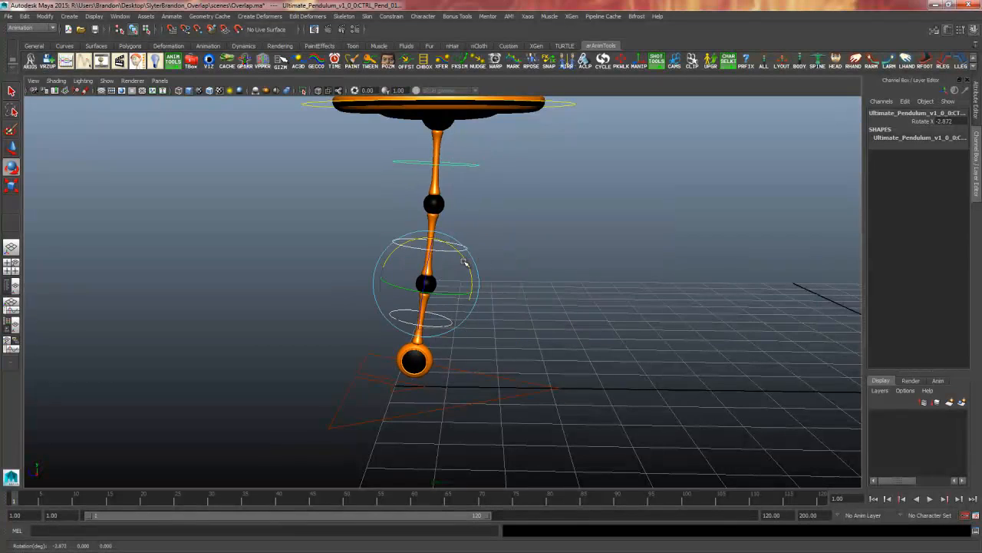
{"action": "key", "text": "ctrl+z"}
{"action": "left_click", "coordinate": [605, 240]}
Switch to the full-size orthographic side view and frame the pendulum
{"action": "key", "text": "space"}
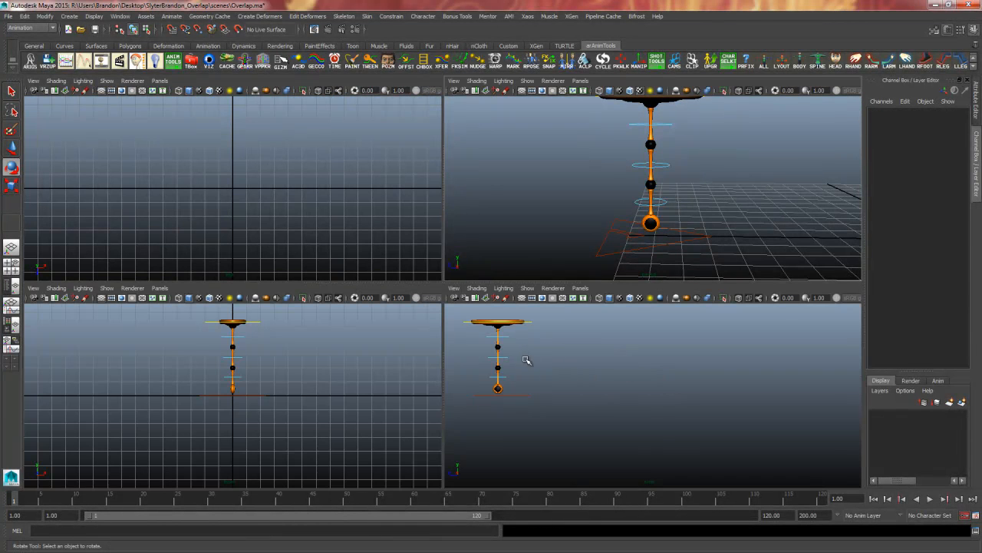
{"action": "key", "text": "space"}
{"action": "middle_click_drag", "start_coordinate": [389, 289], "coordinate": [392, 333], "text": "alt"}
{"action": "right_click_drag", "start_coordinate": [392, 333], "coordinate": [439, 310], "text": "alt"}
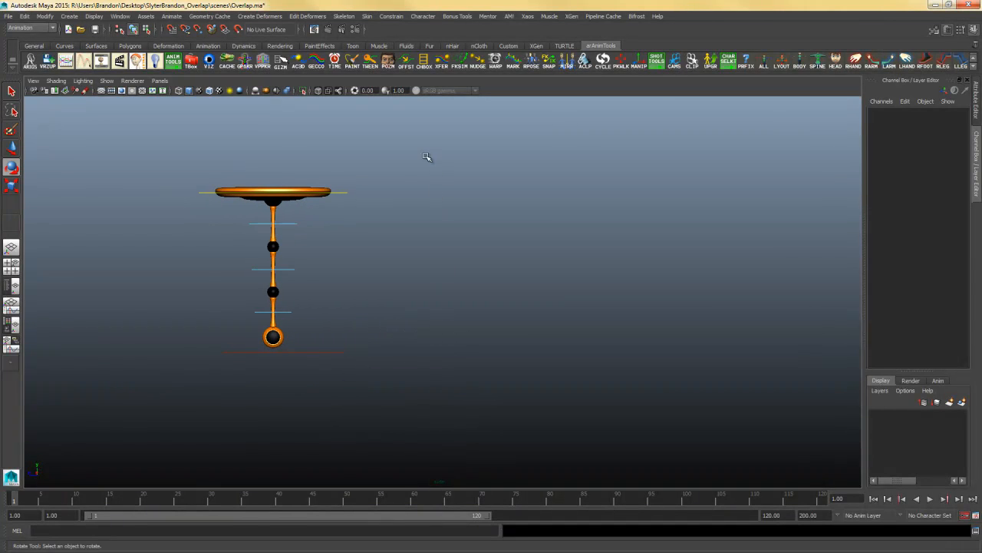
Select all of the pendulum rig's controls and set a key on them at frame 1
{"action": "left_click_drag", "start_coordinate": [174, 376], "coordinate": [395, 352]}
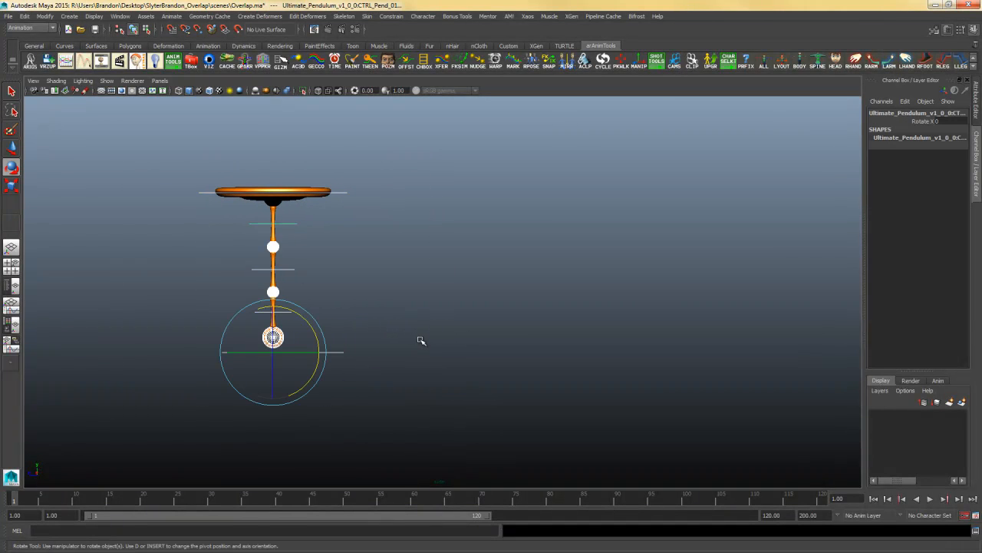
{"action": "left_click", "coordinate": [427, 335]}
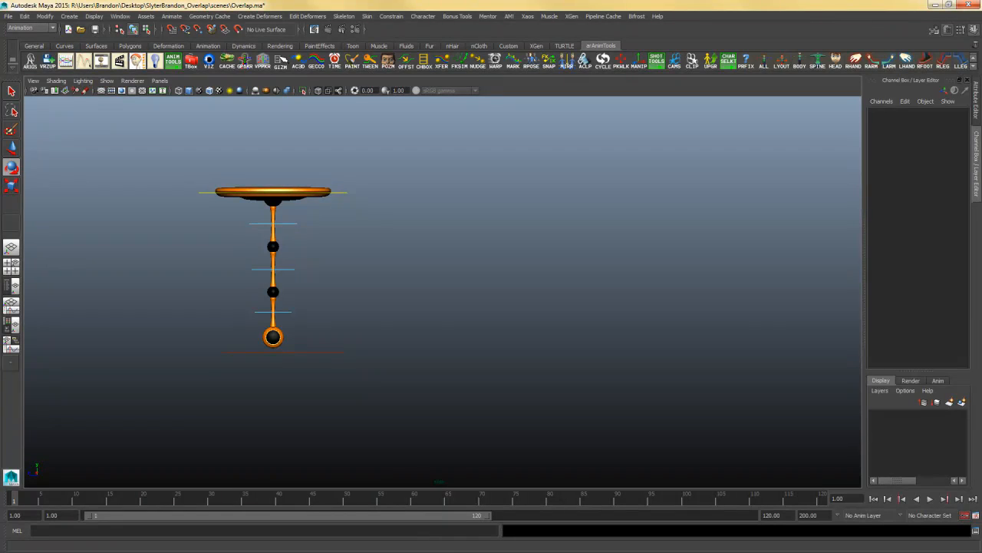
{"action": "key", "text": "ctrl+a"}
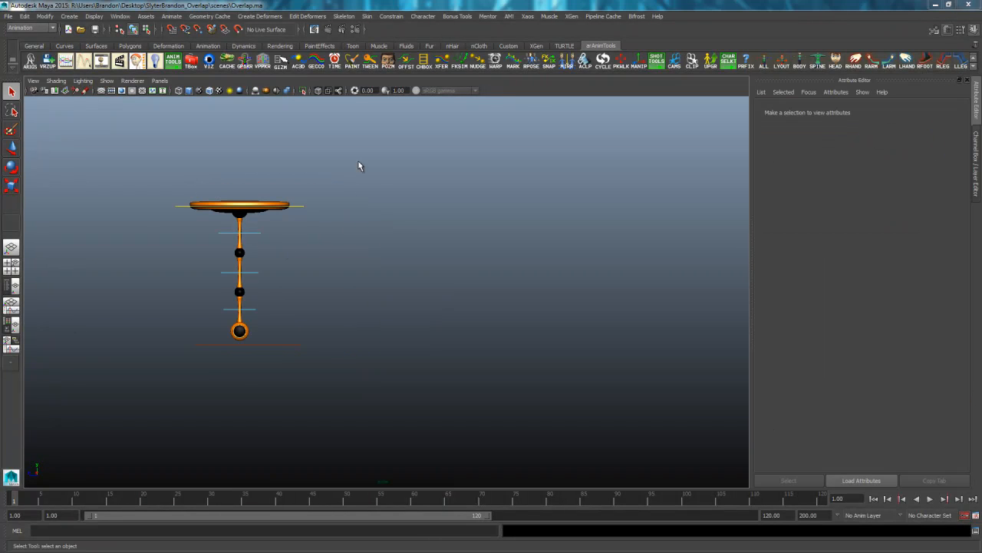
{"action": "left_click_drag", "start_coordinate": [361, 158], "coordinate": [119, 387]}
{"action": "key", "text": "ctrl+a"}
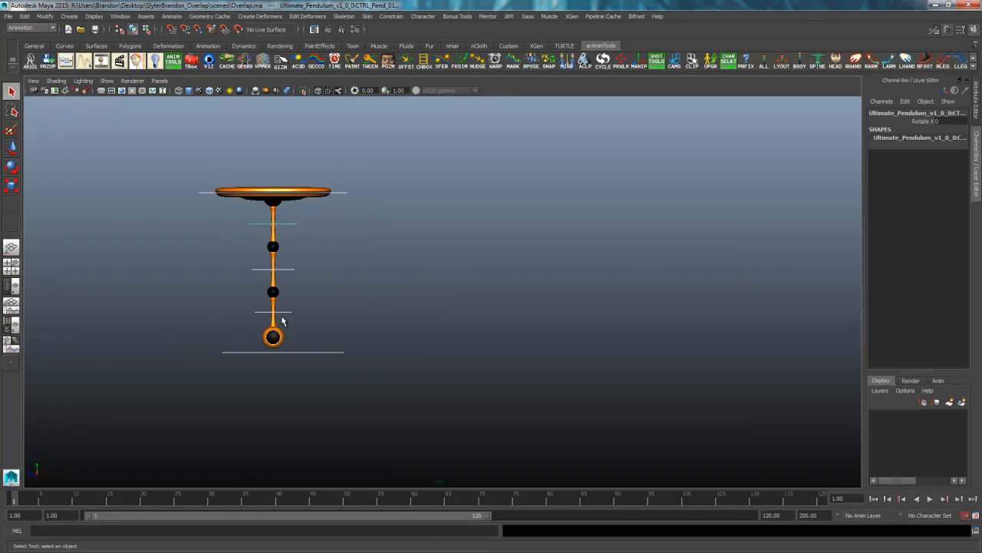
{"action": "key", "text": "s"}
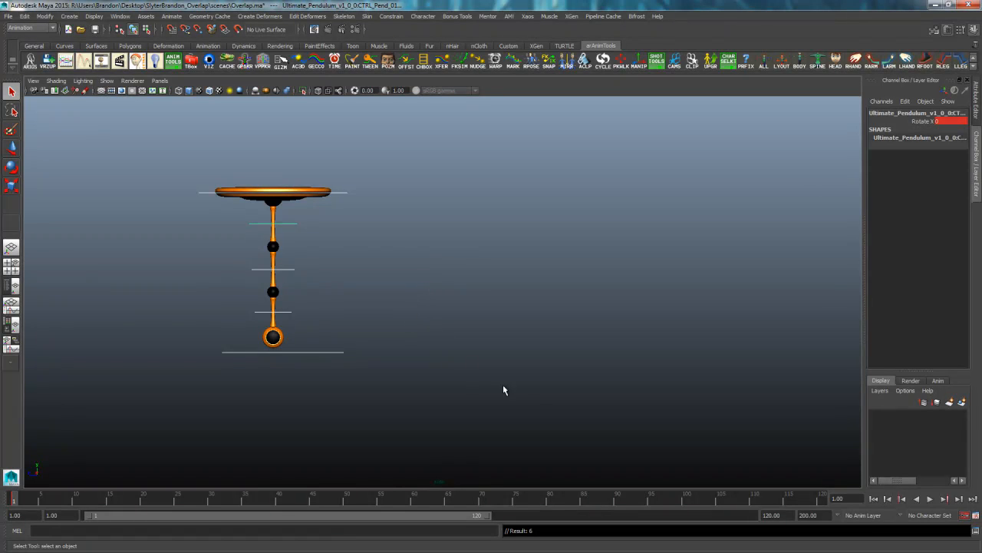
Set the default in tangent to Auto in the animation preferences and save the preferences
{"action": "left_click", "coordinate": [977, 516]}
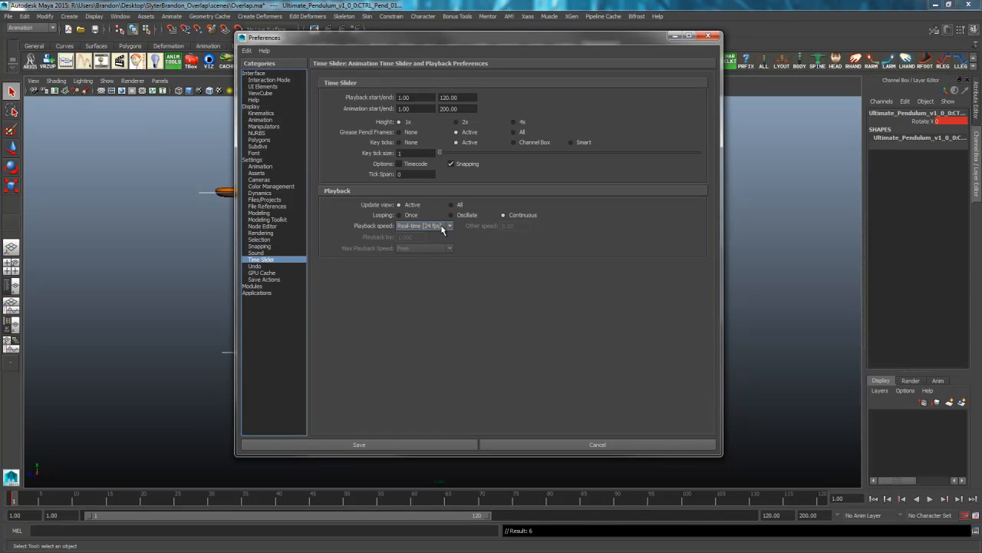
{"action": "left_click", "coordinate": [259, 167]}
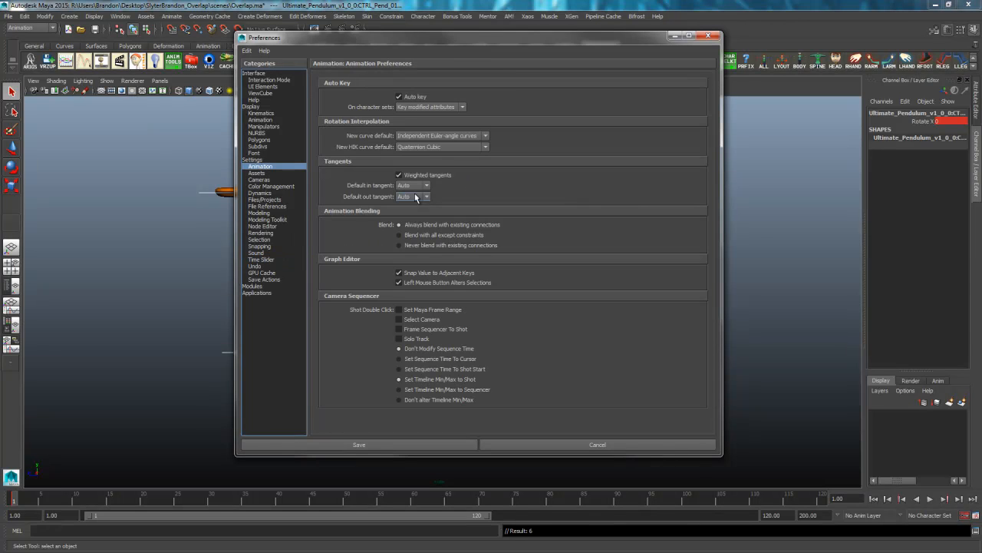
{"action": "left_click", "coordinate": [421, 185]}
{"action": "left_click", "coordinate": [418, 186]}
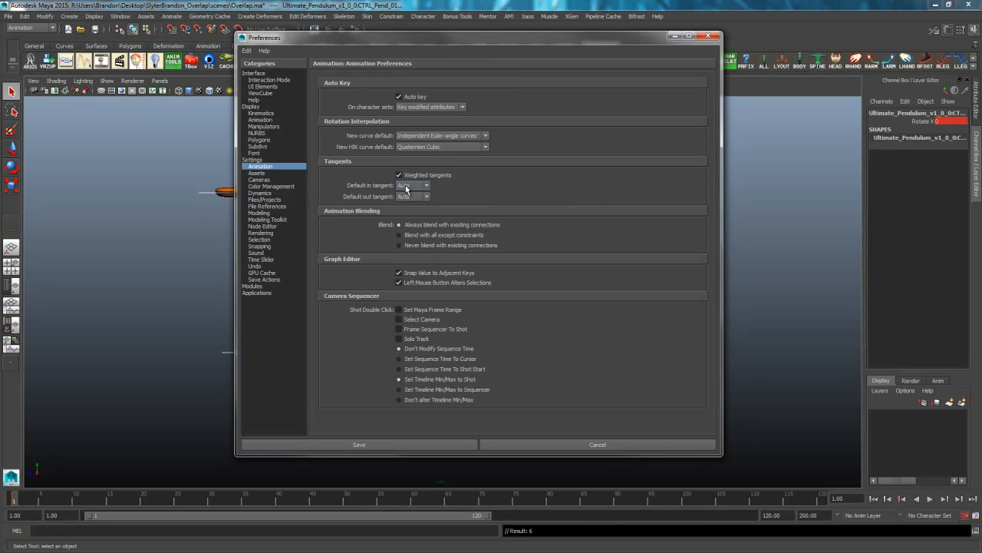
{"action": "left_click", "coordinate": [366, 449]}
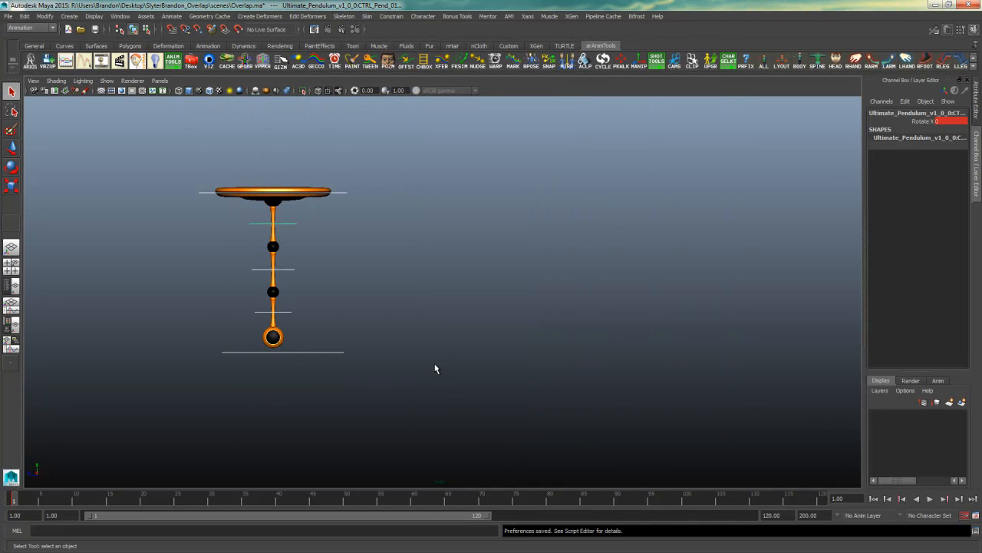
With the Move tool, select the main control, the three joint controls, and the main control again in the side view
{"action": "left_click", "coordinate": [441, 350]}
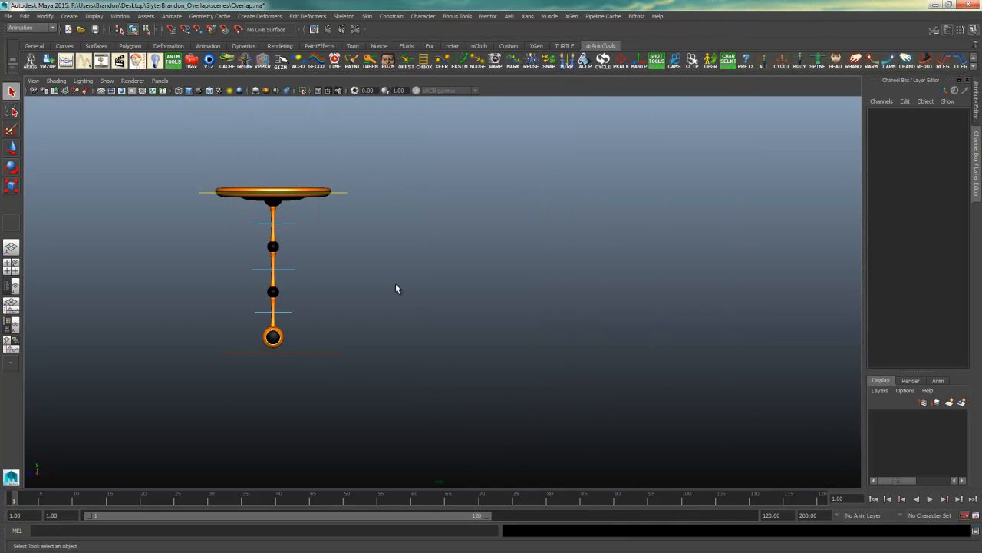
{"action": "middle_click_drag", "start_coordinate": [395, 284], "coordinate": [554, 293], "text": "alt"}
{"action": "right_click_drag", "start_coordinate": [553, 293], "coordinate": [621, 281], "text": "alt"}
{"action": "left_click", "coordinate": [622, 280], "text": "alt"}
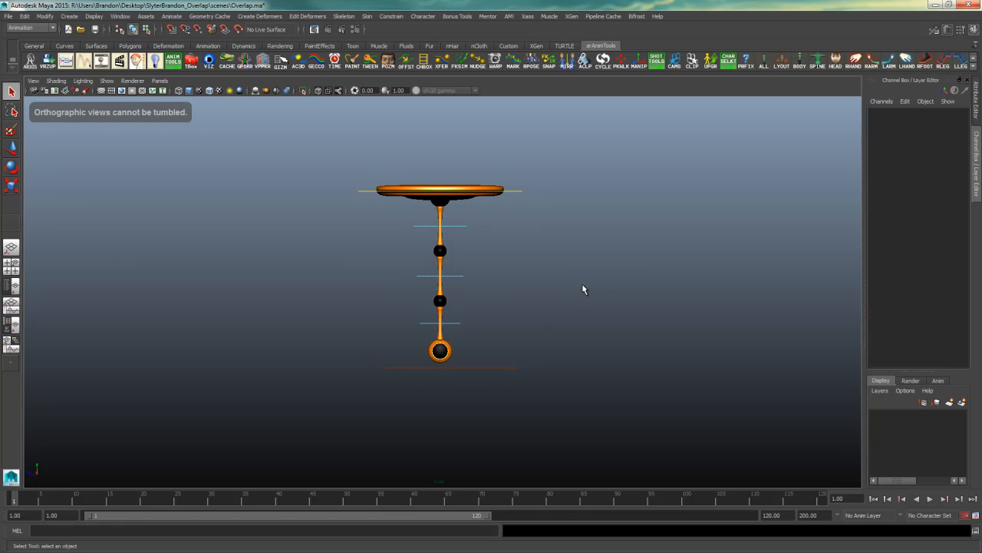
{"action": "left_click", "coordinate": [528, 190]}
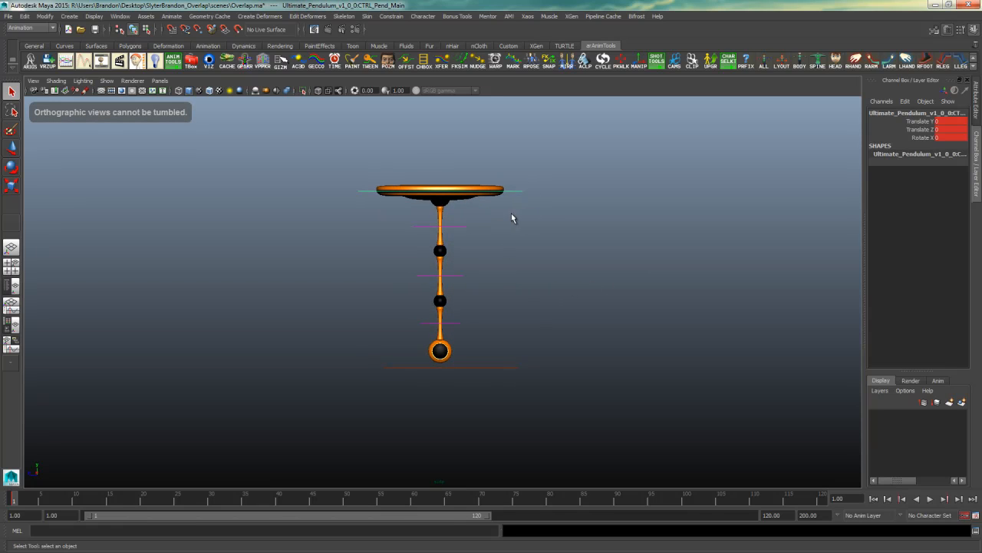
{"action": "key", "text": "w"}
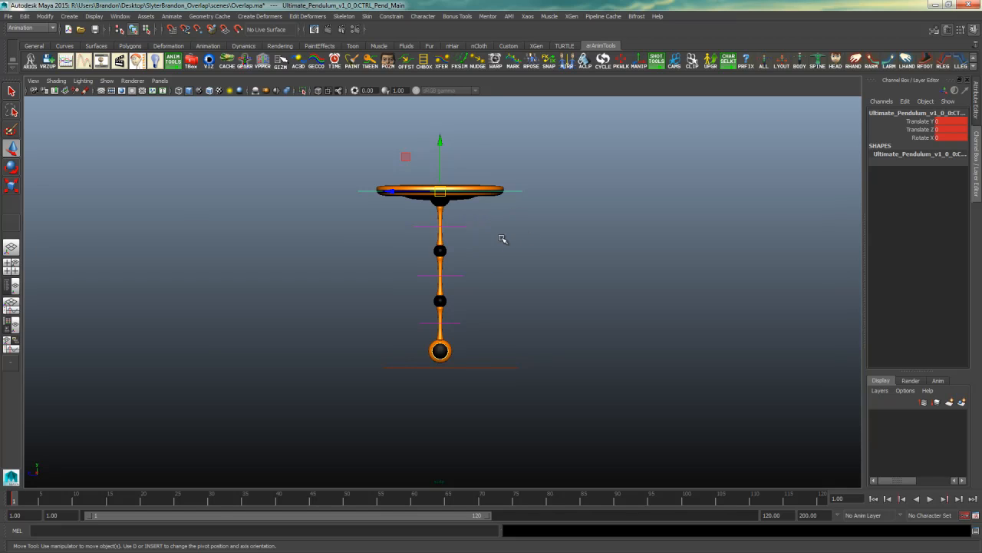
{"action": "left_click_drag", "start_coordinate": [490, 217], "coordinate": [461, 344]}
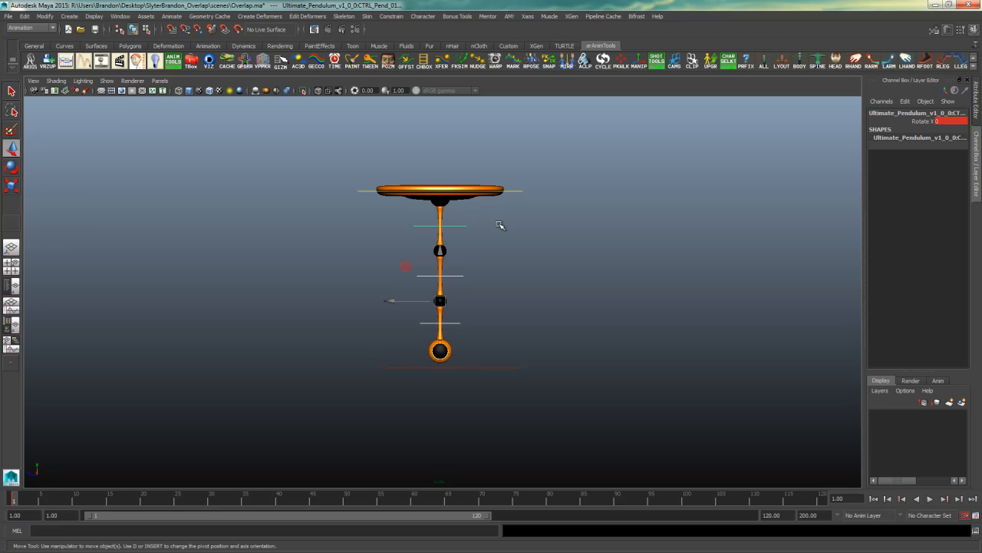
{"action": "left_click_drag", "start_coordinate": [547, 173], "coordinate": [513, 214]}
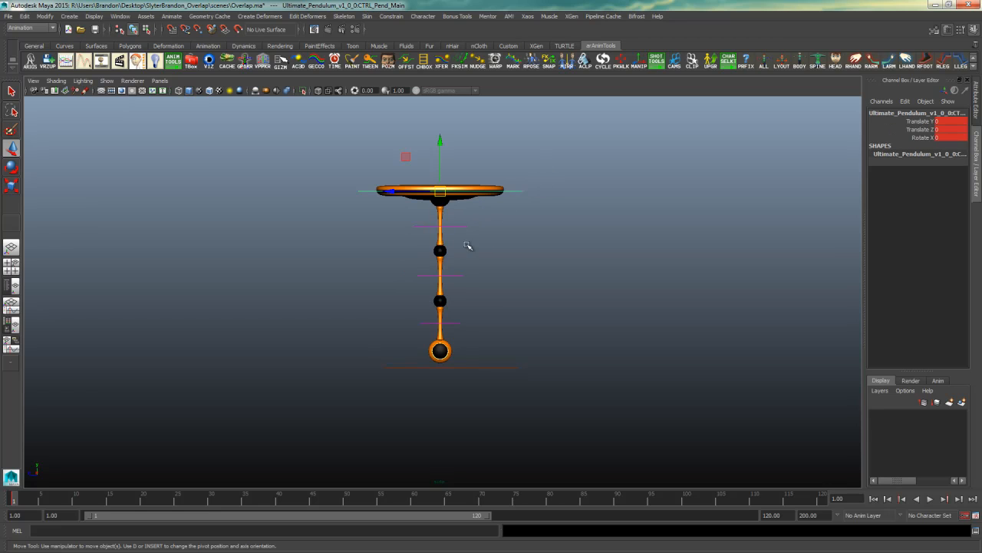
{"action": "left_click_drag", "start_coordinate": [468, 245], "coordinate": [454, 241], "text": "alt"}
{"action": "middle_click_drag", "start_coordinate": [453, 241], "coordinate": [399, 255], "text": "alt"}
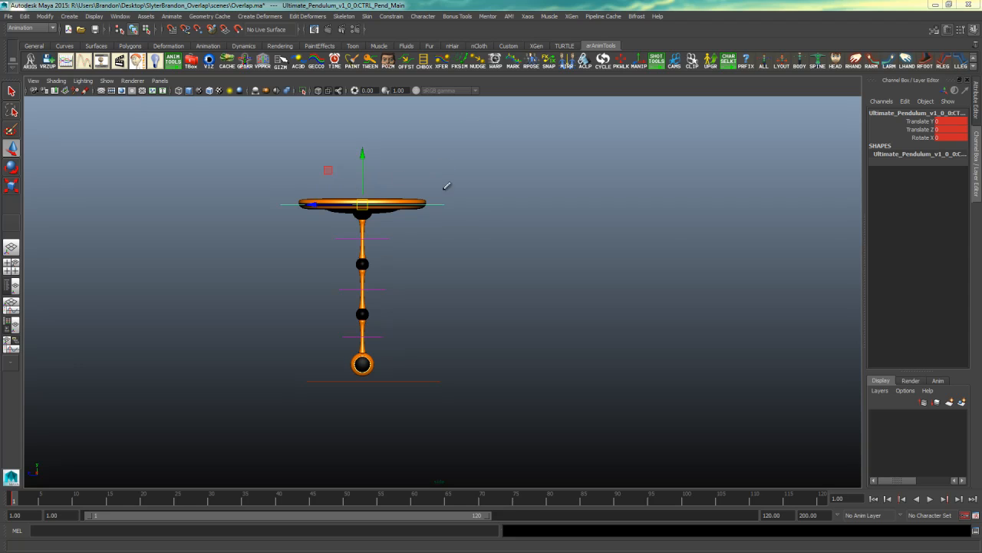
{"action": "mouse_move", "coordinate": [439, 188]}
{"action": "left_mouse_down"}
{"action": "mouse_move", "coordinate": [337, 152]}
{"action": "mouse_move", "coordinate": [262, 164]}
{"action": "left_mouse_up"}
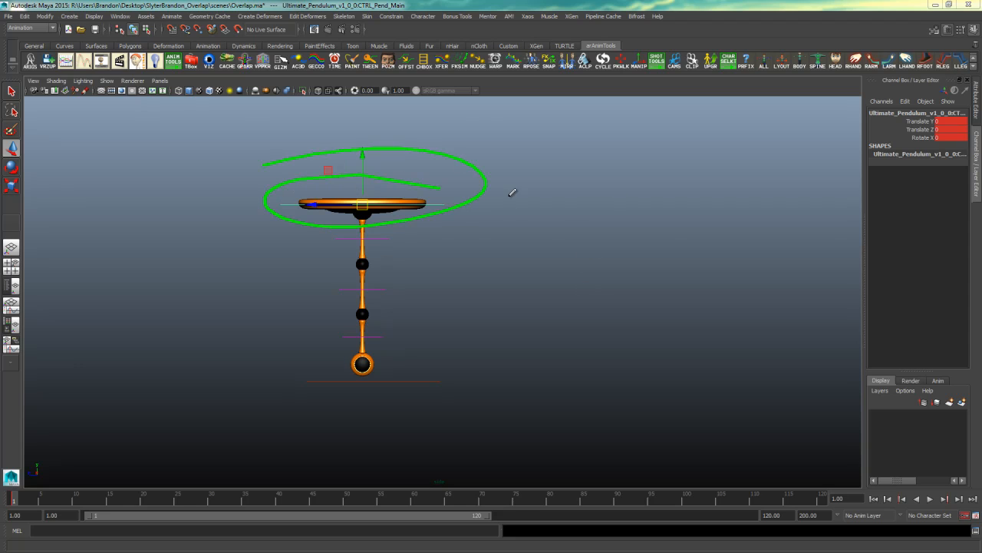
{"action": "key", "text": "ctrl+z"}
{"action": "left_click_drag", "start_coordinate": [320, 129], "coordinate": [394, 129]}
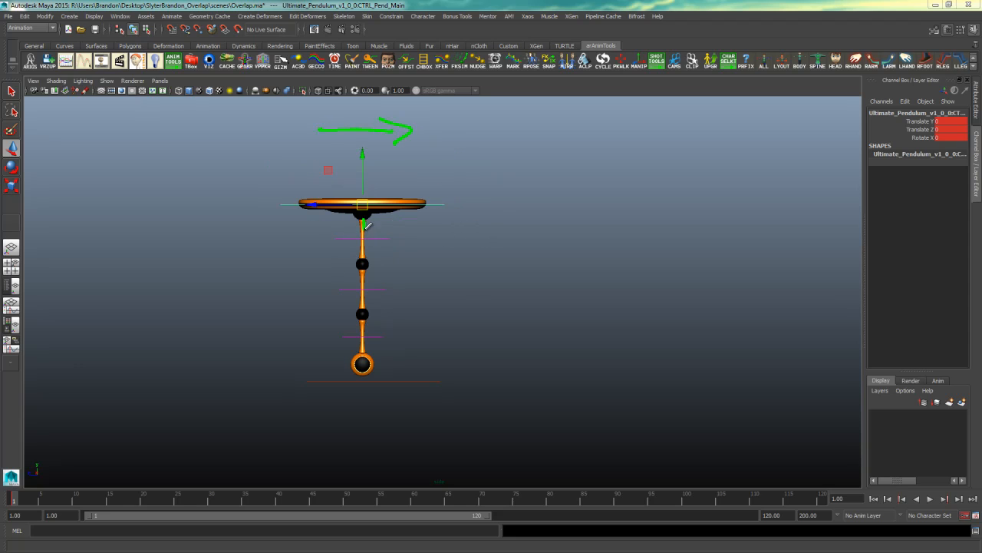
{"action": "mouse_move", "coordinate": [366, 223]}
{"action": "left_mouse_down"}
{"action": "mouse_move", "coordinate": [356, 270]}
{"action": "mouse_move", "coordinate": [245, 325]}
{"action": "left_mouse_up"}
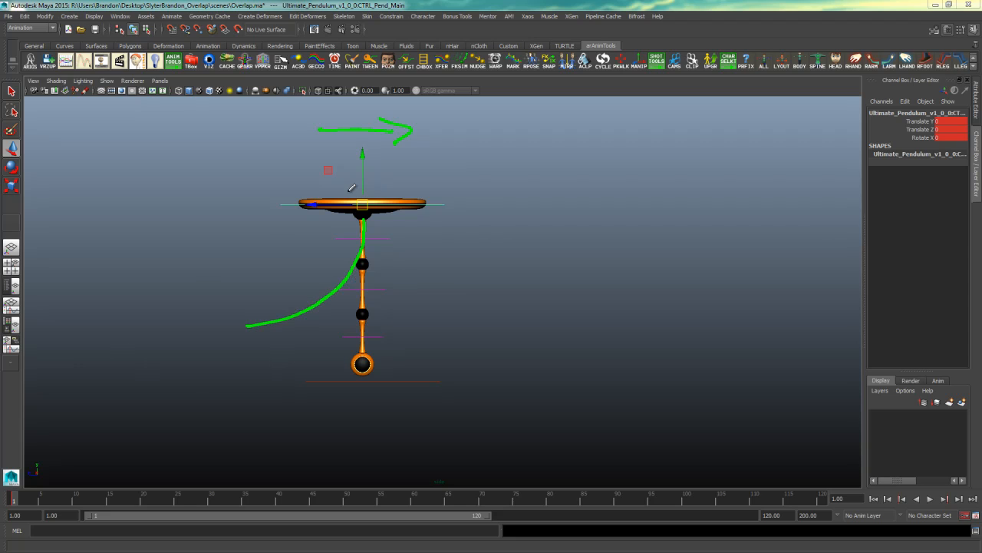
{"action": "left_click_drag", "start_coordinate": [413, 204], "coordinate": [330, 209]}
{"action": "left_click", "coordinate": [107, 222]}
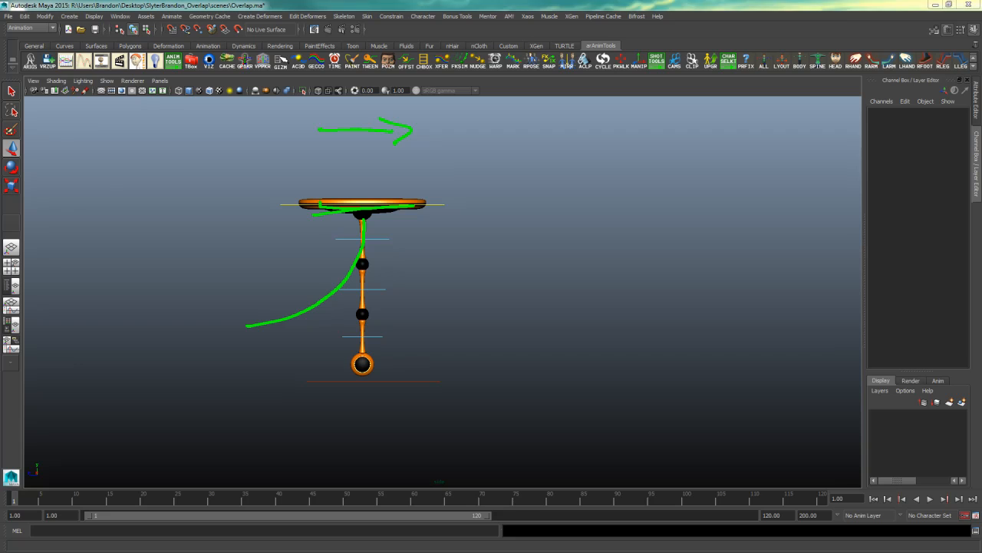
{"action": "left_click", "coordinate": [103, 195]}
{"action": "key", "text": "ctrl+shift+6"}
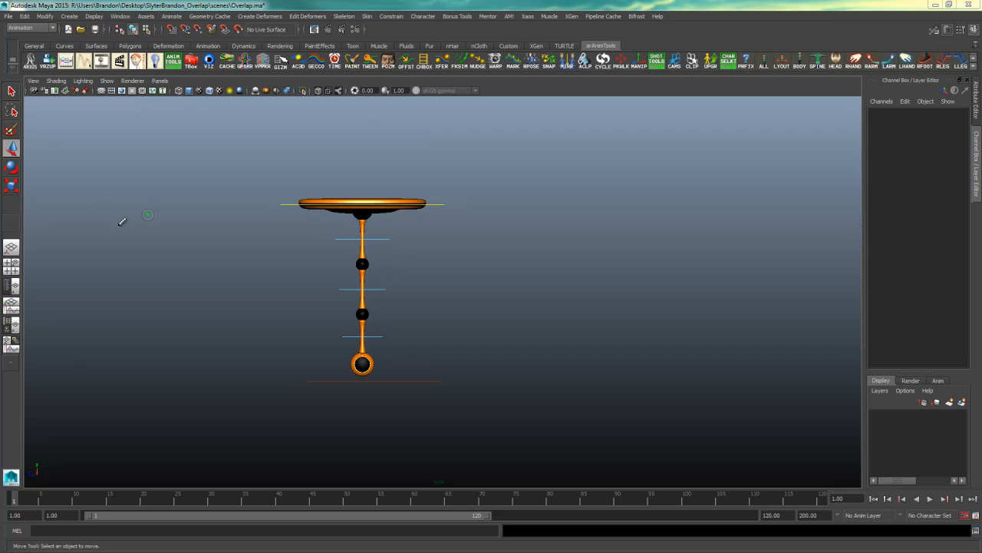
Try rotating the three joint controls together about X so the chain curls backward, and select the main control
{"action": "left_click_drag", "start_coordinate": [417, 221], "coordinate": [373, 353]}
{"action": "key", "text": "e"}
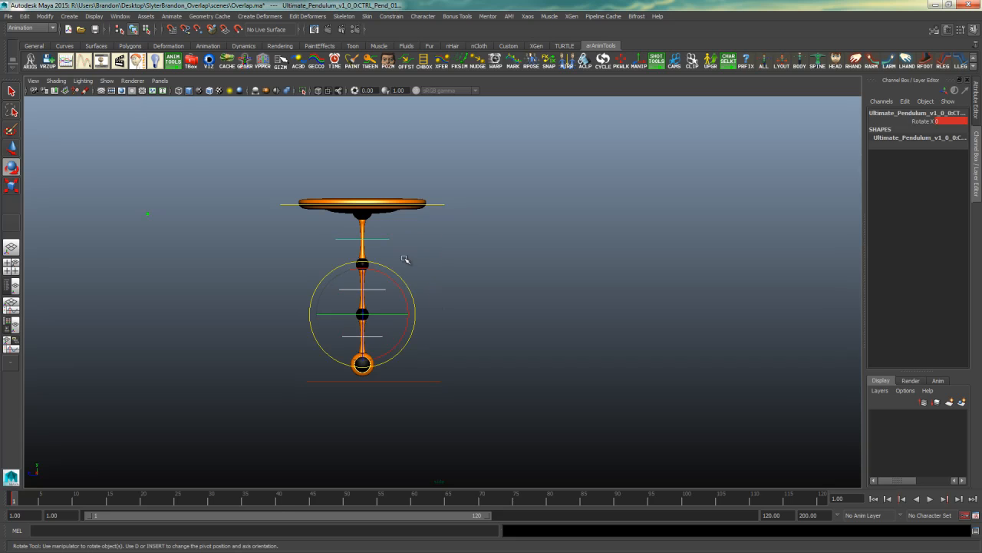
{"action": "left_click_drag", "start_coordinate": [388, 279], "coordinate": [473, 248]}
{"action": "left_click", "coordinate": [473, 246]}
{"action": "left_click", "coordinate": [436, 209]}
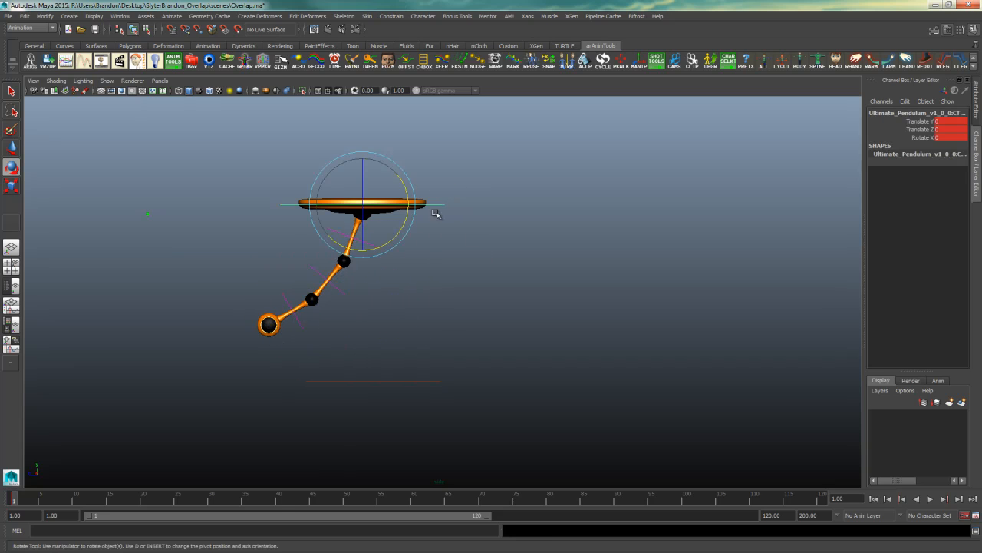
Try moving the main control along Z, and undo the move and the joint rotation
{"action": "left_click", "coordinate": [393, 208]}
{"action": "key", "text": "w"}
{"action": "left_click_drag", "start_coordinate": [322, 206], "coordinate": [723, 238]}
{"action": "key", "text": "ctrl+z"}
{"action": "key", "text": "ctrl+z"}
{"action": "key", "text": "ctrl+z"}
{"action": "key", "text": "ctrl+z"}
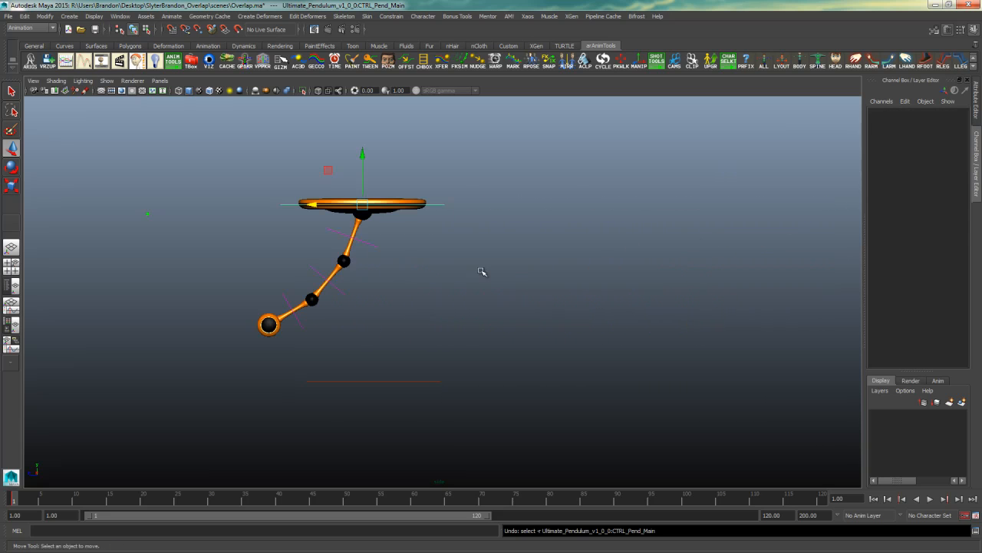
Move the main control in negative Z and rotate the three joint controls together about X to about 33 degrees
{"action": "left_click", "coordinate": [363, 204]}
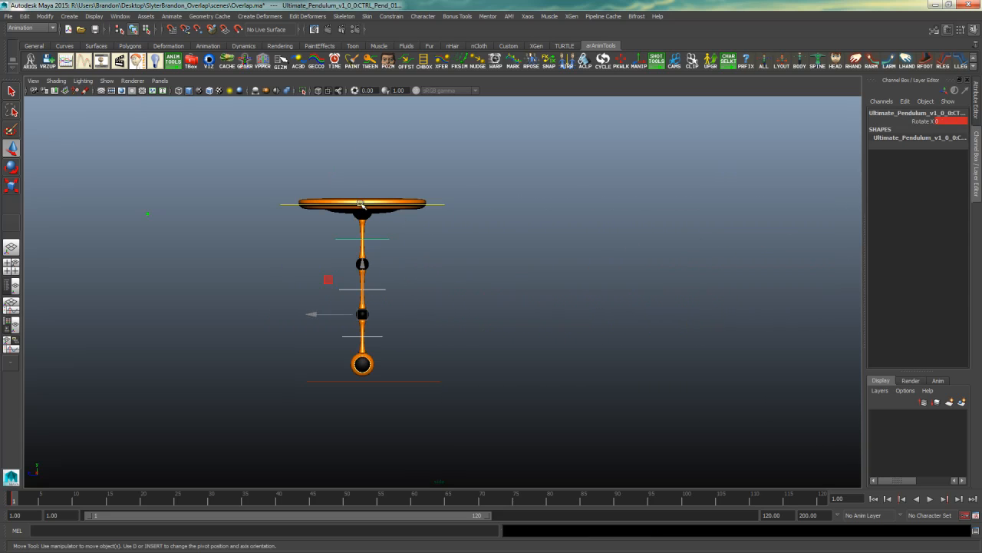
{"action": "left_click_drag", "start_coordinate": [314, 205], "coordinate": [417, 215]}
{"action": "left_click_drag", "start_coordinate": [518, 237], "coordinate": [488, 365]}
{"action": "key", "text": "e"}
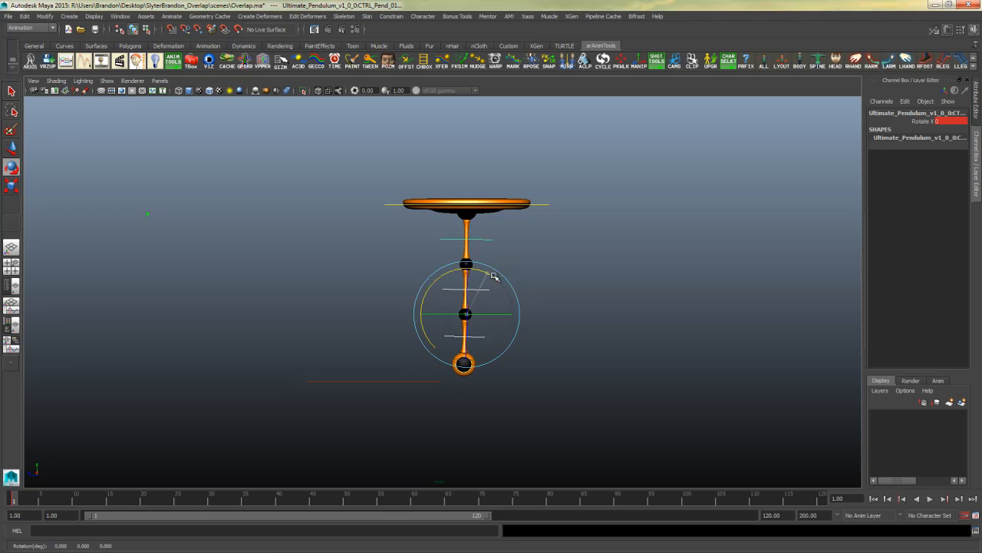
{"action": "left_click_drag", "start_coordinate": [496, 276], "coordinate": [456, 268]}
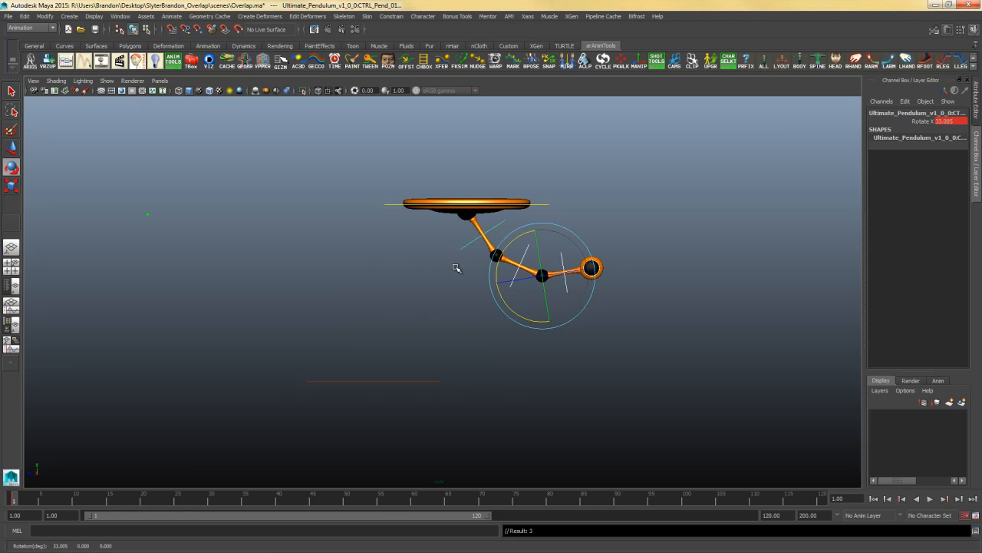
Undo the joint rotation and main control move so the chain hangs straight at its start position, and clear the selection
{"action": "key", "text": "ctrl+z"}
{"action": "key", "text": "ctrl+z"}
{"action": "key", "text": "ctrl+z"}
{"action": "key", "text": "ctrl+z"}
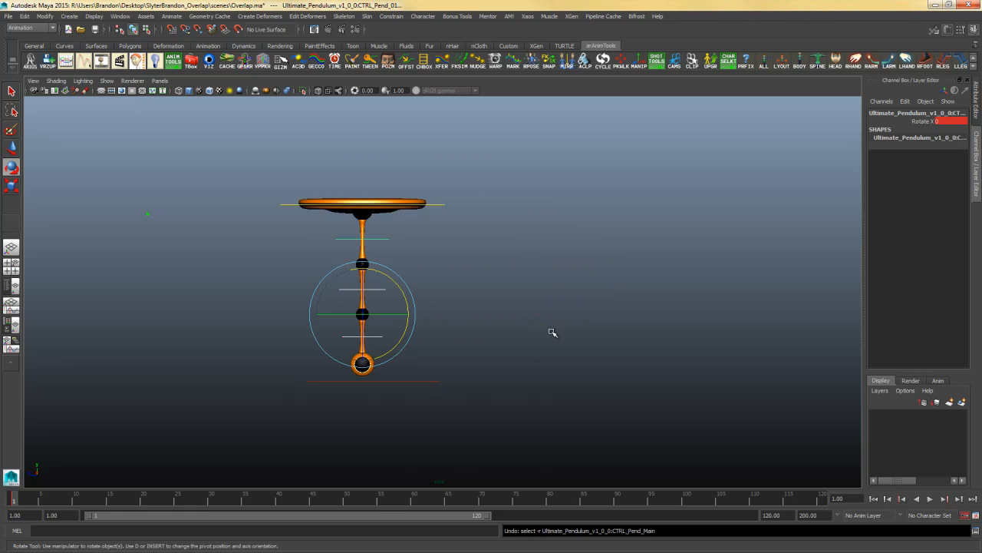
{"action": "left_click", "coordinate": [550, 328]}
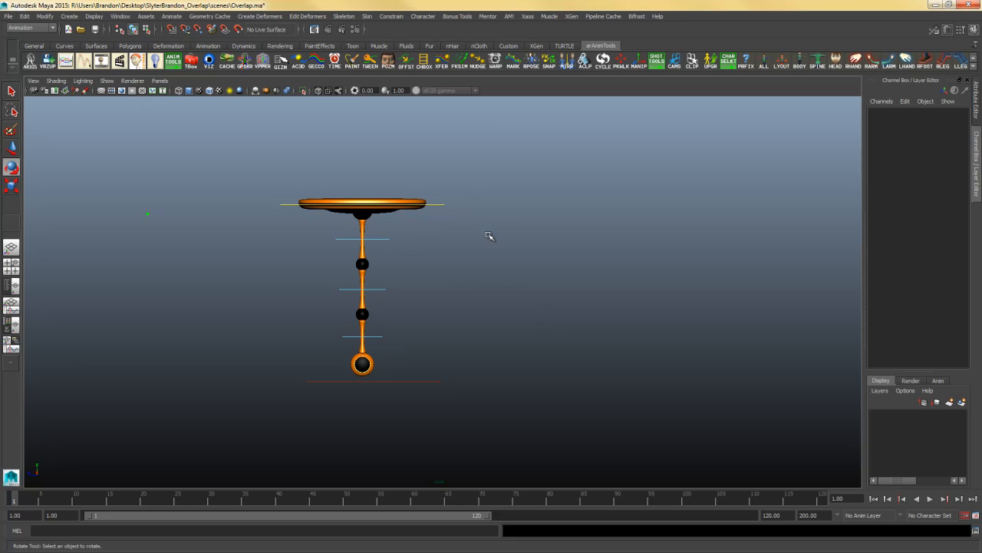
Move the main control along negative Z to about -1.18
{"action": "left_click_drag", "start_coordinate": [462, 196], "coordinate": [437, 235]}
{"action": "key", "text": "w"}
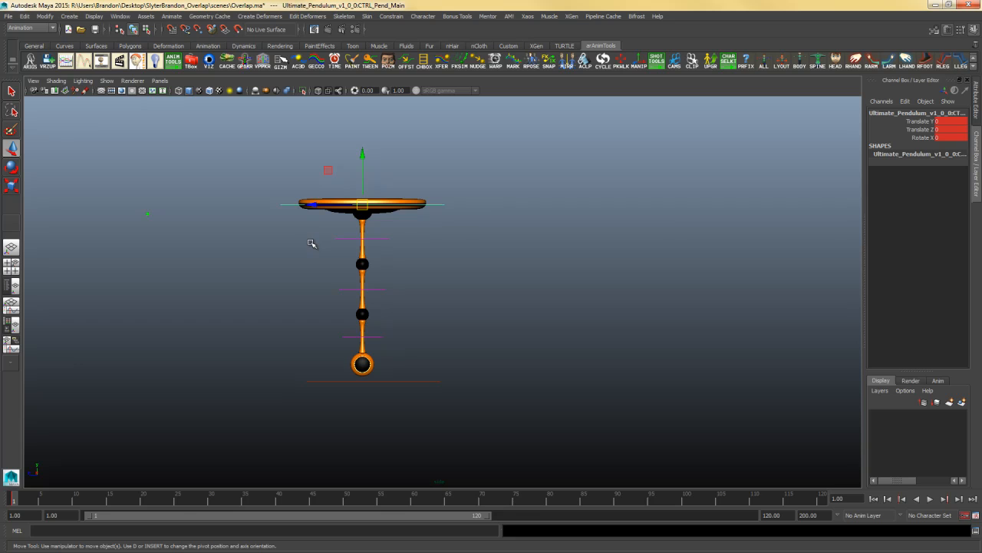
{"action": "left_click_drag", "start_coordinate": [312, 207], "coordinate": [354, 207]}
Rotate the three joint controls together about X to about -27.5 so the chain drags behind
{"action": "left_click_drag", "start_coordinate": [439, 231], "coordinate": [433, 336]}
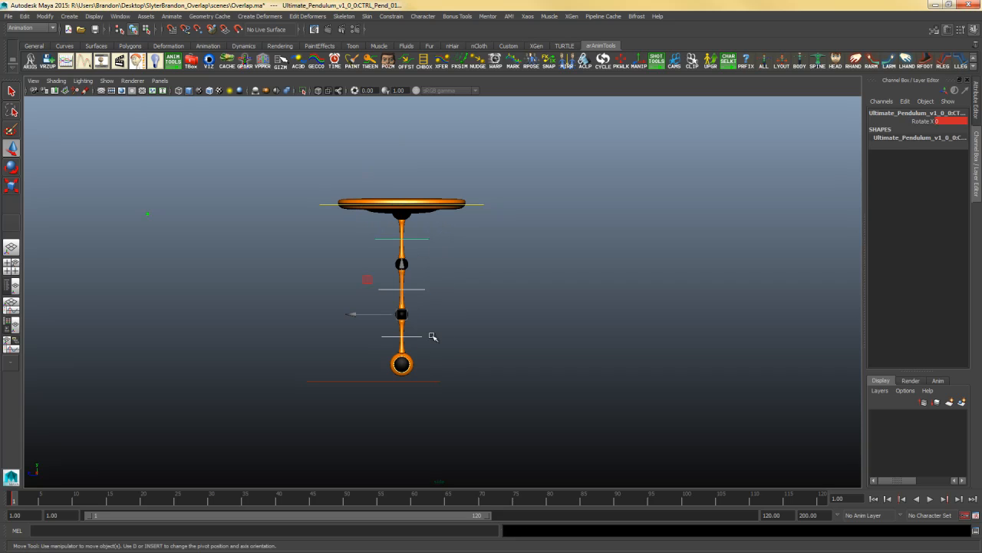
{"action": "key", "text": "e"}
{"action": "left_click_drag", "start_coordinate": [432, 279], "coordinate": [443, 287]}
{"action": "key", "text": "s"}
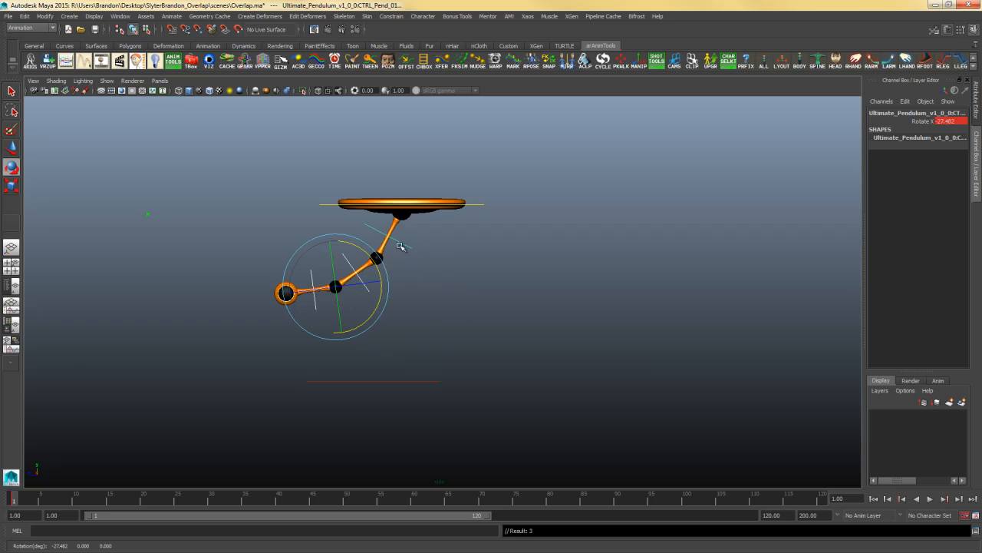
Move the main control along negative Z to about -3.87, and reselect it by way of the joint controls
{"action": "left_click", "coordinate": [474, 204]}
{"action": "key", "text": "w"}
{"action": "left_click_drag", "start_coordinate": [352, 204], "coordinate": [442, 204]}
{"action": "key", "text": "s"}
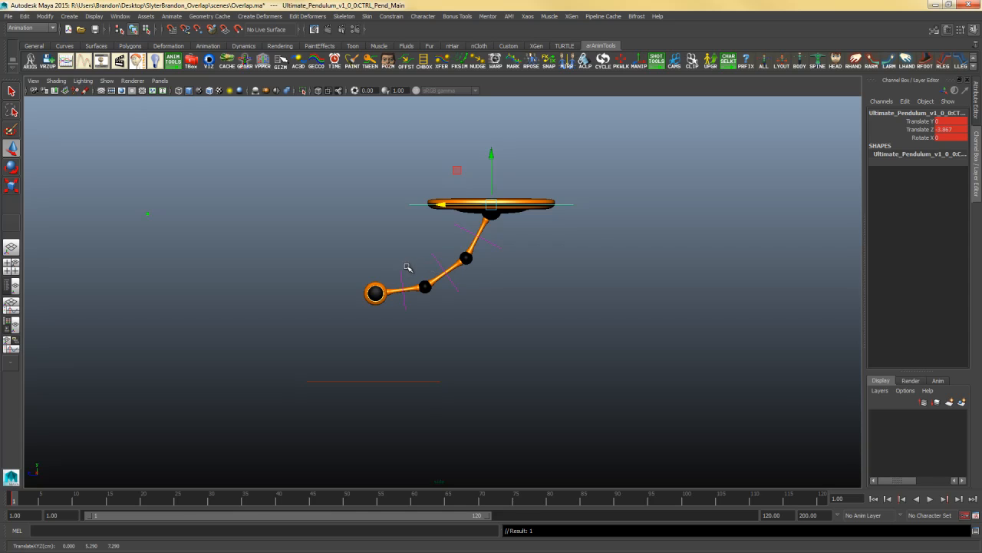
{"action": "left_click_drag", "start_coordinate": [519, 237], "coordinate": [393, 309]}
{"action": "left_click_drag", "start_coordinate": [581, 191], "coordinate": [558, 224]}
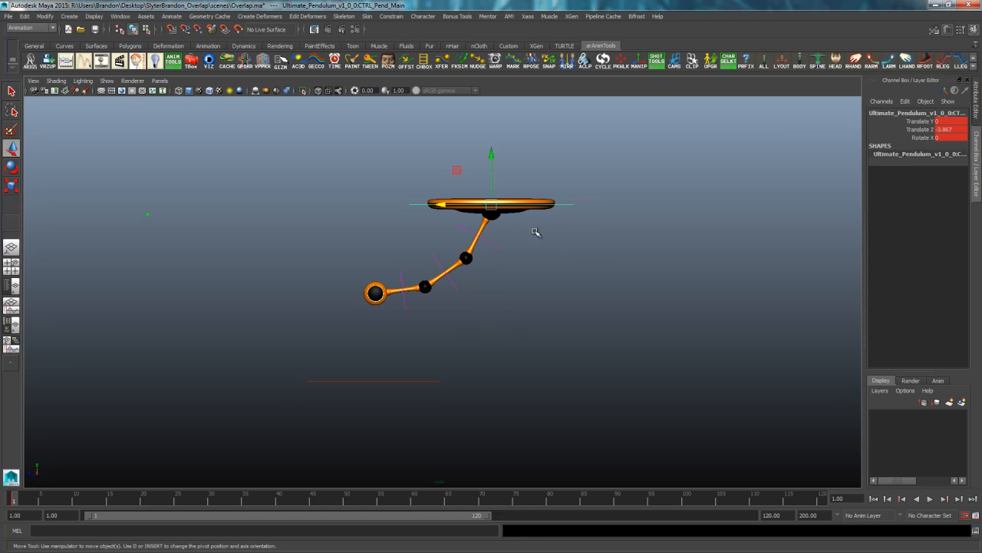
Move the main control further in negative Z and rotate the three joint controls about X to nearly straight, about -1.5
{"action": "key", "text": "e"}
{"action": "key", "text": "w"}
{"action": "left_click_drag", "start_coordinate": [452, 205], "coordinate": [494, 315]}
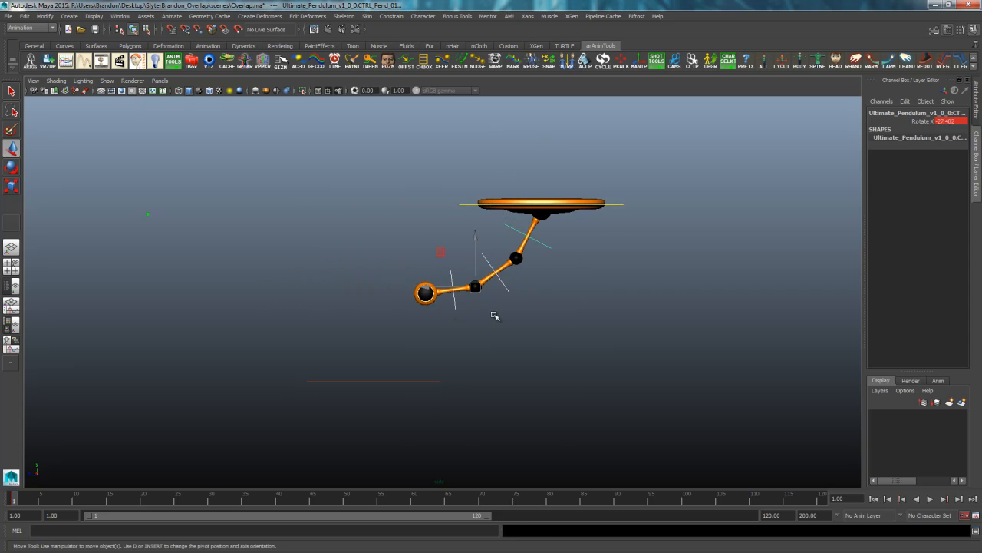
{"action": "key", "text": "e"}
{"action": "left_click_drag", "start_coordinate": [528, 272], "coordinate": [511, 261]}
Undo the trial joint rotations and main control moves back to the straight chain, and clear the selection
{"action": "key", "text": "ctrl+z"}
{"action": "key", "text": "ctrl+z"}
{"action": "key", "text": "ctrl+z"}
{"action": "key", "text": "ctrl+z"}
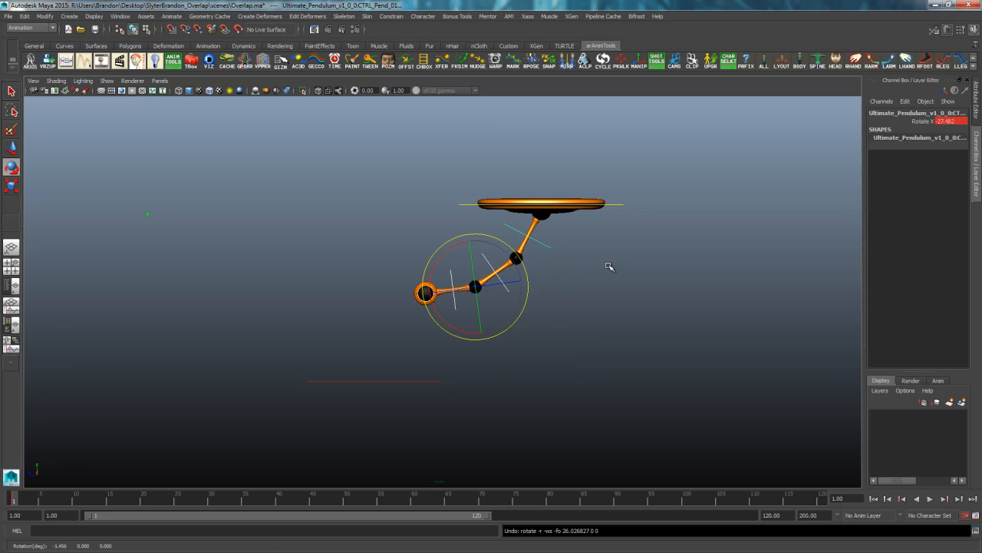
{"action": "key", "text": "ctrl+z"}
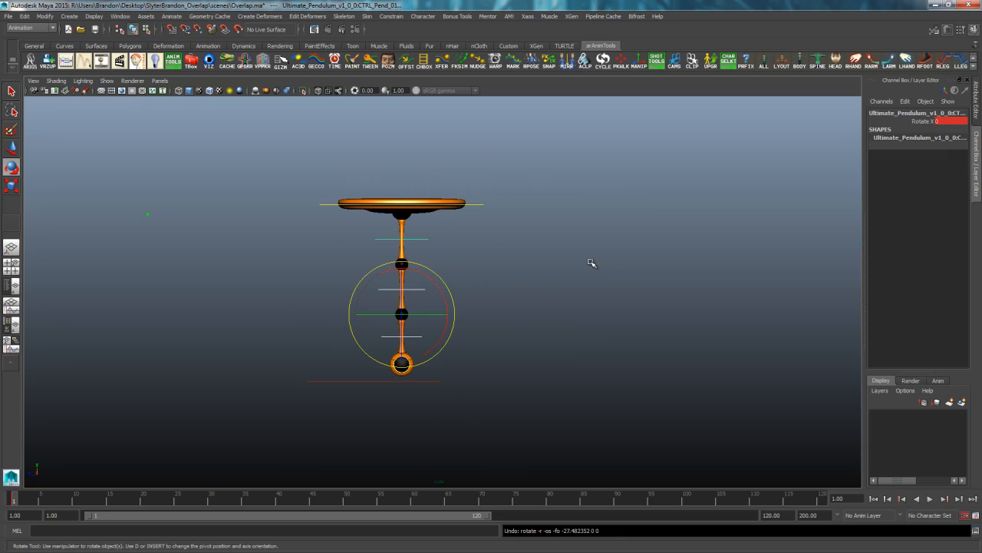
{"action": "left_click", "coordinate": [593, 261]}
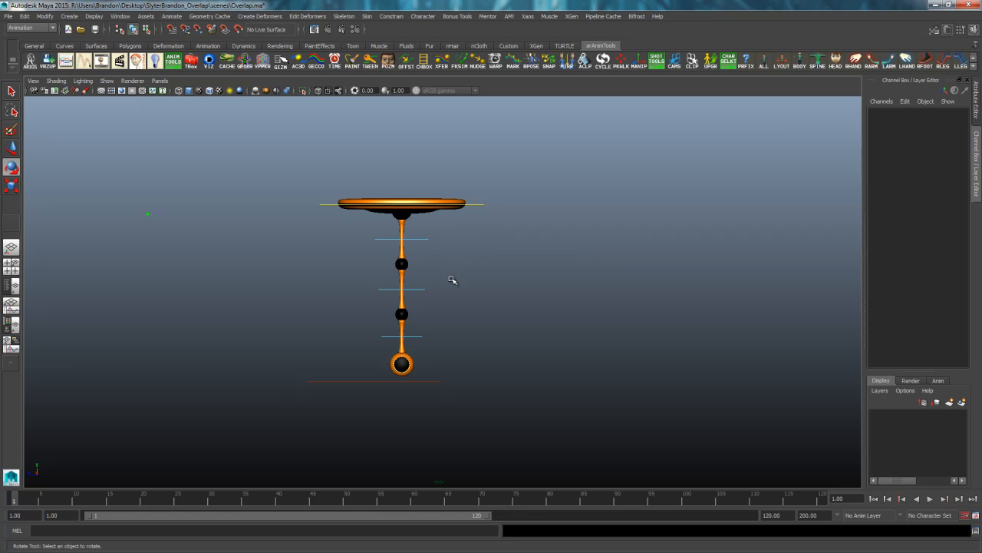
Check the main control and the three joint controls by selecting each group in turn
{"action": "left_click_drag", "start_coordinate": [482, 192], "coordinate": [494, 230]}
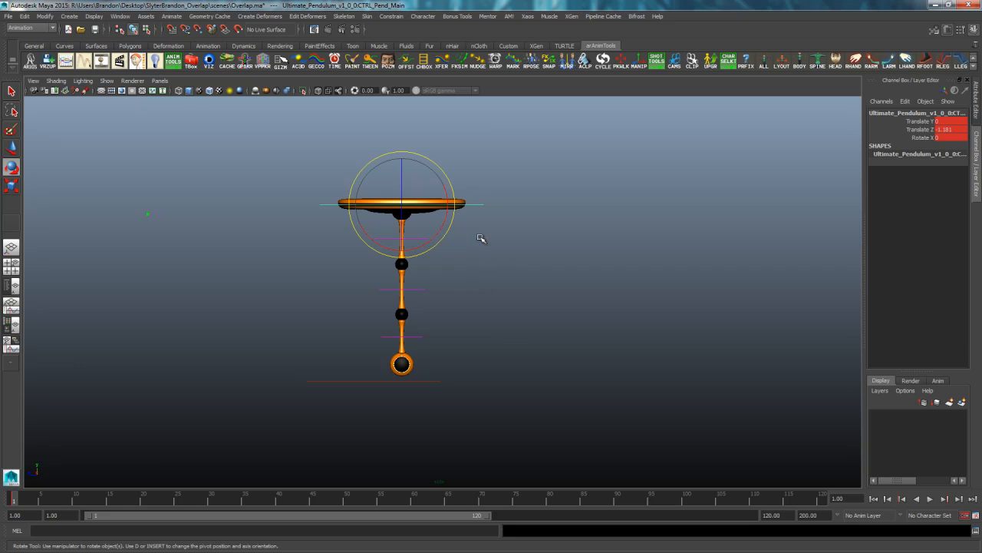
{"action": "left_click", "coordinate": [516, 284]}
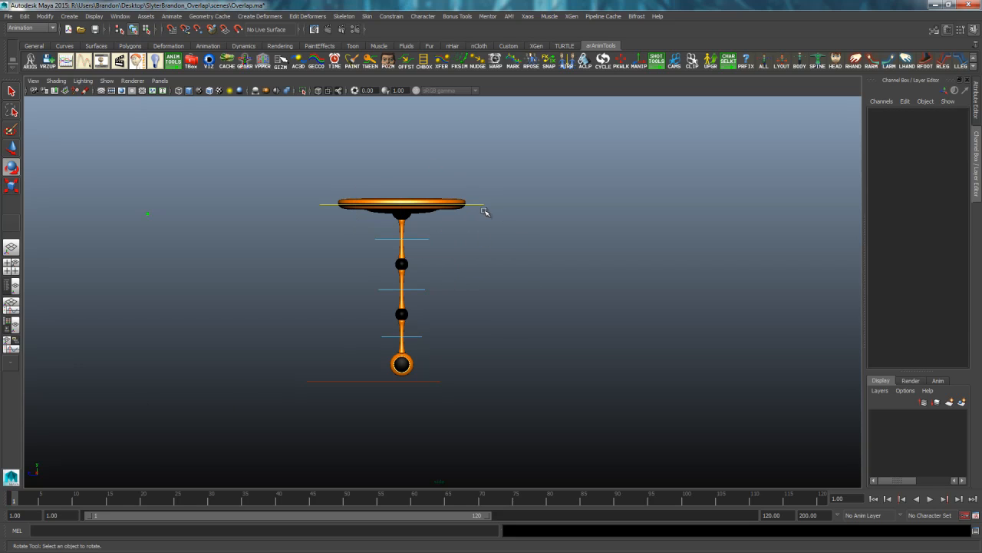
{"action": "left_click_drag", "start_coordinate": [492, 190], "coordinate": [470, 233]}
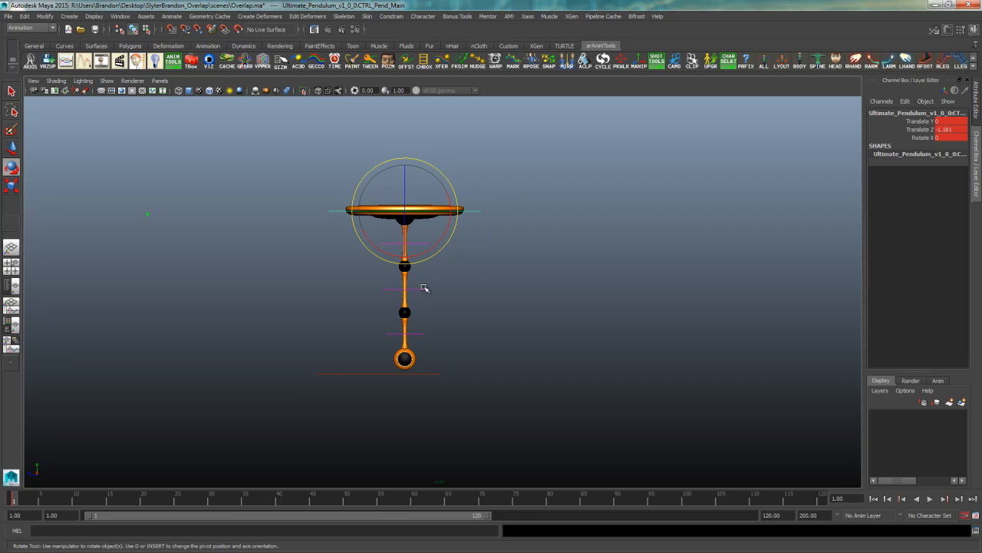
{"action": "key", "text": "w"}
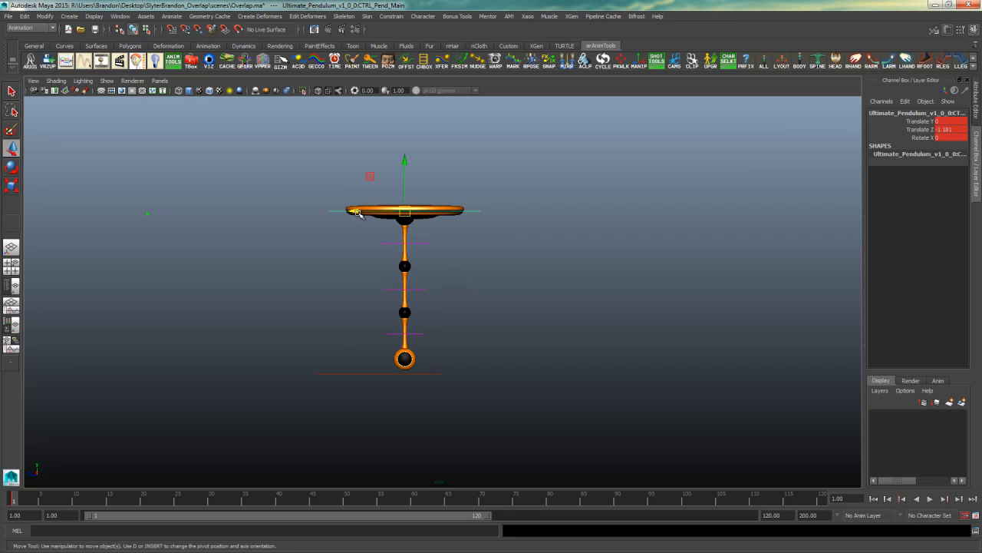
{"action": "left_click_drag", "start_coordinate": [450, 239], "coordinate": [413, 344]}
{"action": "scroll", "coordinate": [473, 309], "scroll_direction": "down", "scroll_amount": 1}
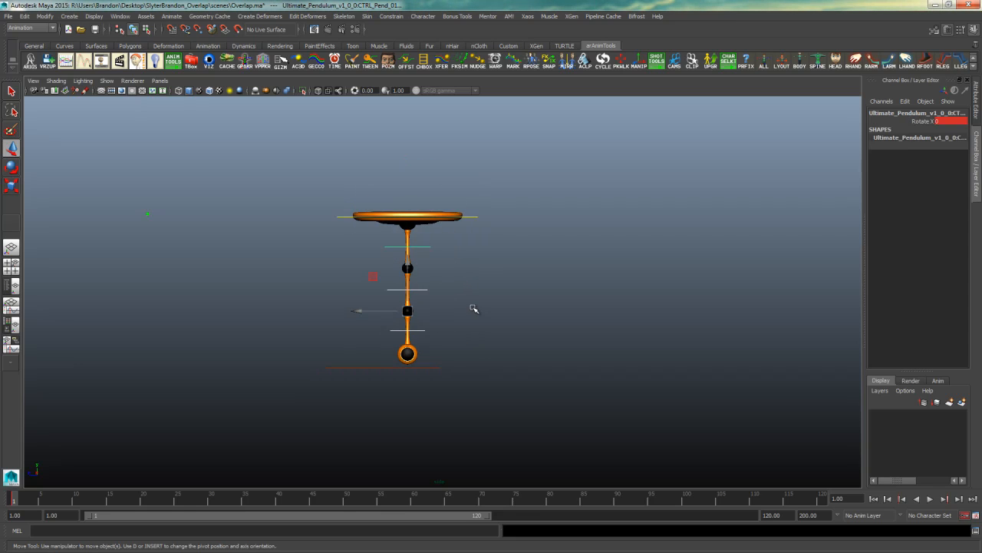
At frame 10, move the main control far along negative Z, deselect it, and scrub back to frame 1
{"action": "middle_click_drag", "start_coordinate": [415, 301], "coordinate": [399, 294], "text": "alt"}
{"action": "right_click_drag", "start_coordinate": [406, 289], "coordinate": [627, 280], "text": "alt"}
{"action": "left_click_drag", "start_coordinate": [627, 281], "coordinate": [410, 274], "text": "alt"}
{"action": "left_click_drag", "start_coordinate": [467, 164], "coordinate": [427, 203]}
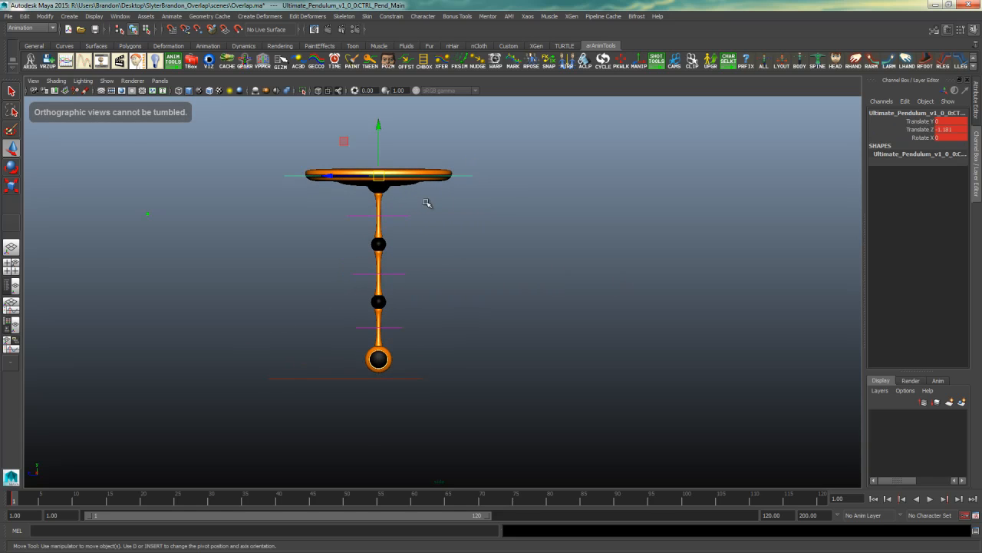
{"action": "left_click", "coordinate": [76, 500]}
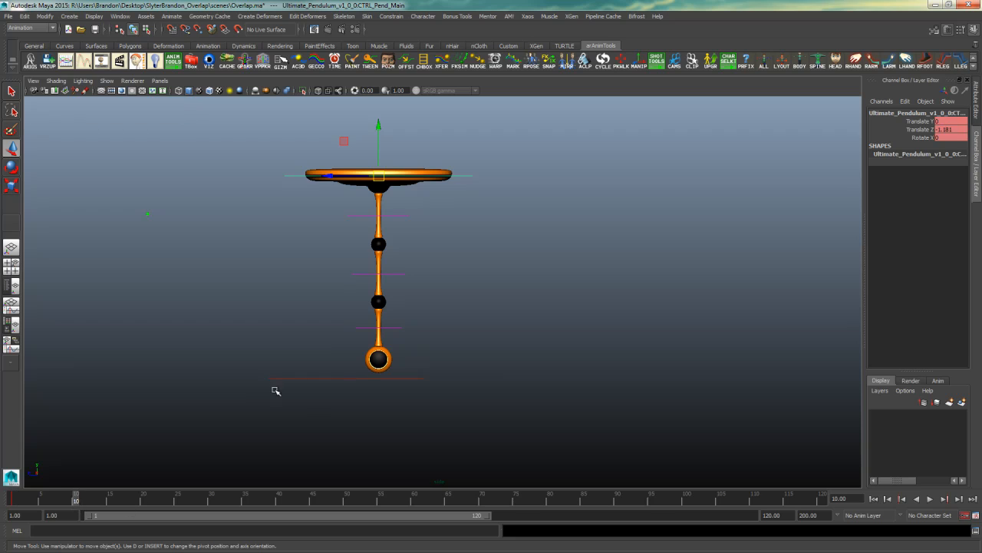
{"action": "left_click_drag", "start_coordinate": [328, 175], "coordinate": [607, 184]}
{"action": "left_click", "coordinate": [564, 216]}
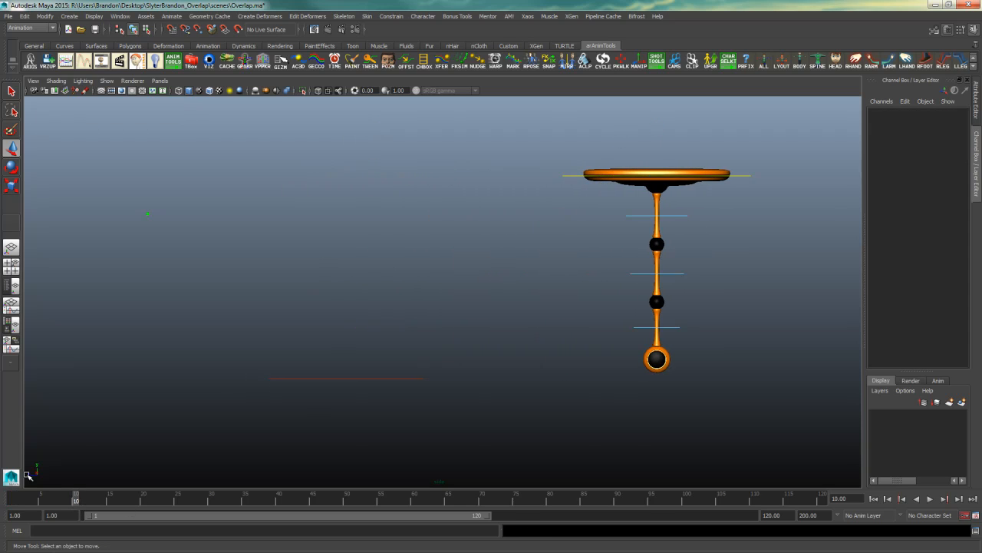
{"action": "left_click", "coordinate": [30, 498]}
{"action": "left_click_drag", "start_coordinate": [29, 500], "coordinate": [14, 501]}
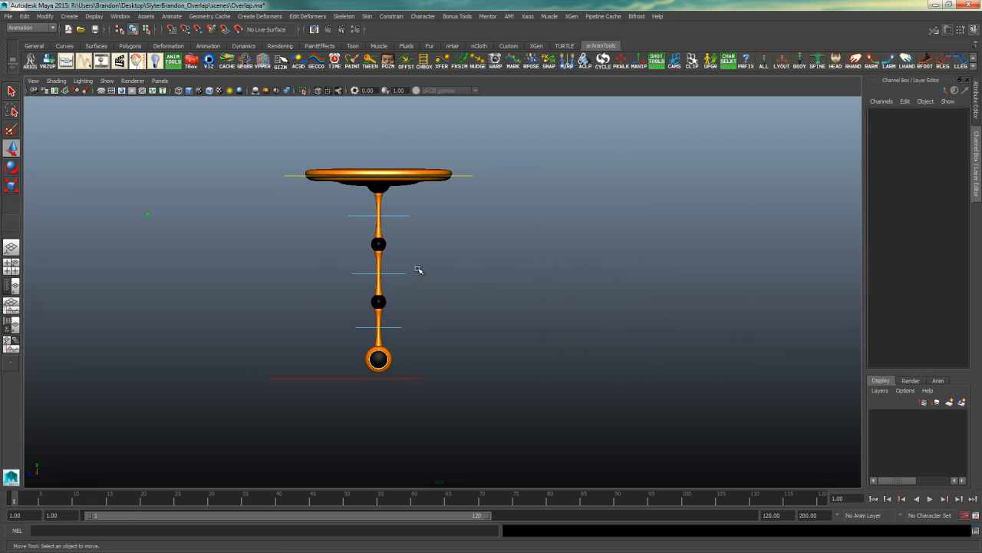
At frame 5, rotate the three joint controls together about X to about -24.6
{"action": "left_click_drag", "start_coordinate": [430, 207], "coordinate": [383, 341]}
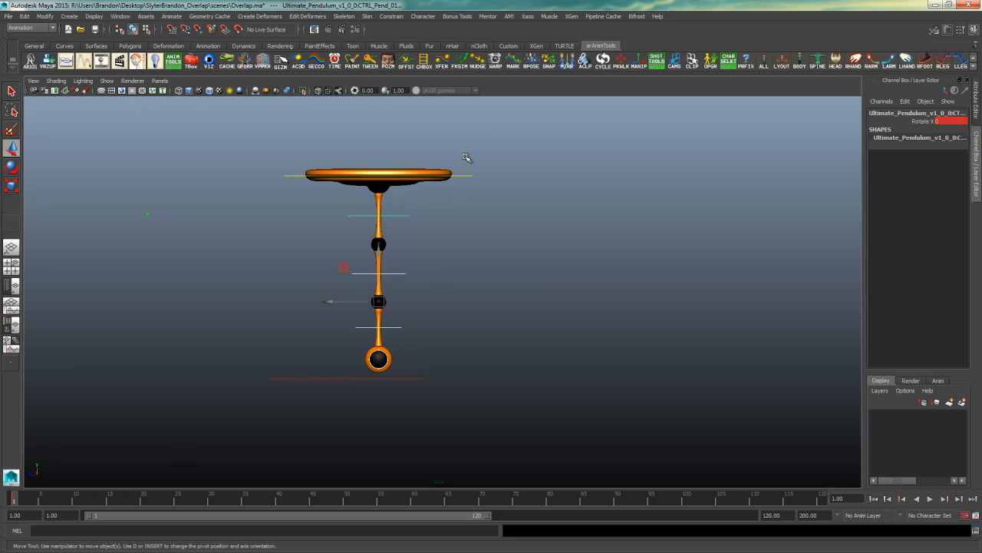
{"action": "left_click_drag", "start_coordinate": [19, 502], "coordinate": [40, 500]}
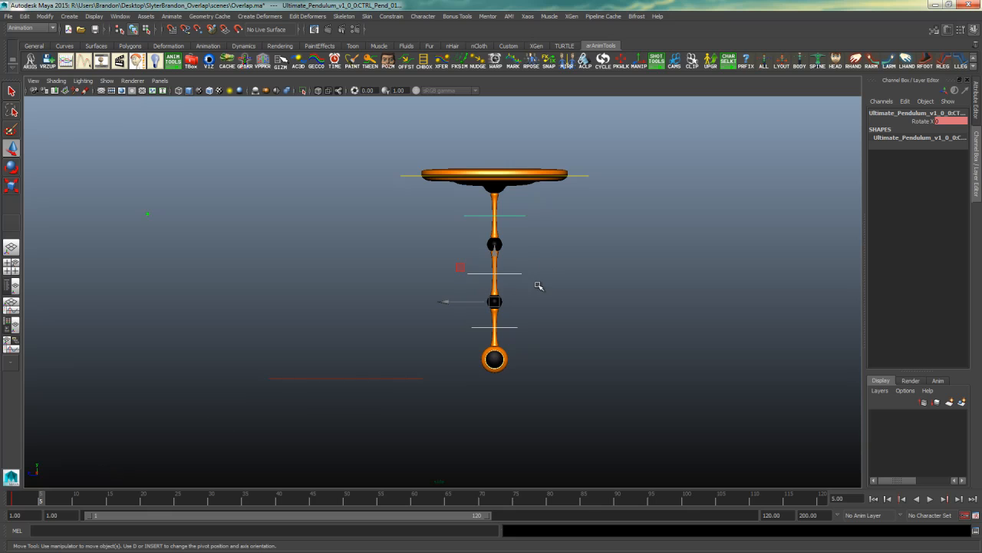
{"action": "key", "text": "e"}
{"action": "left_click_drag", "start_coordinate": [528, 263], "coordinate": [542, 282]}
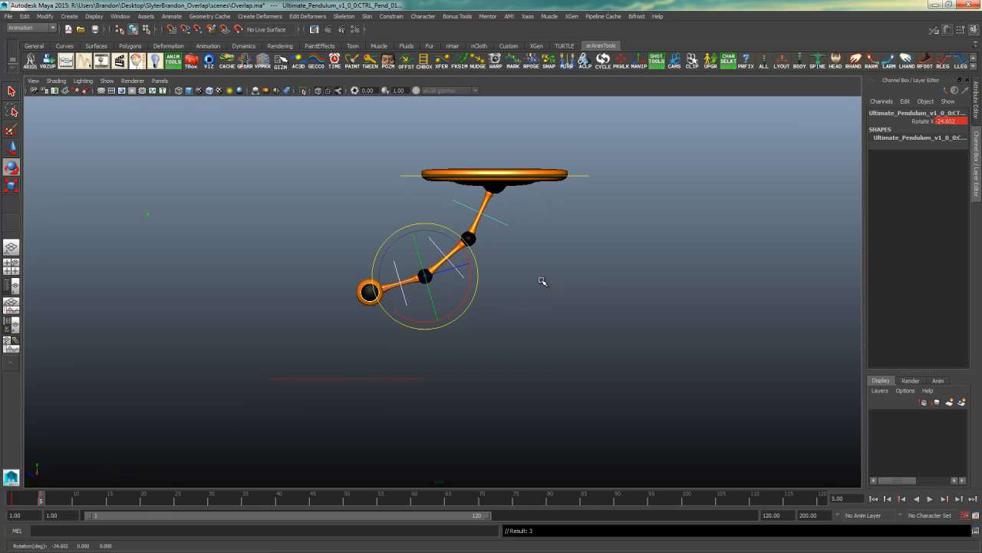
At frame 15, rotate the three joint controls about X to about 27.5, and play back and scrub the swing
{"action": "left_click_drag", "start_coordinate": [56, 503], "coordinate": [110, 503]}
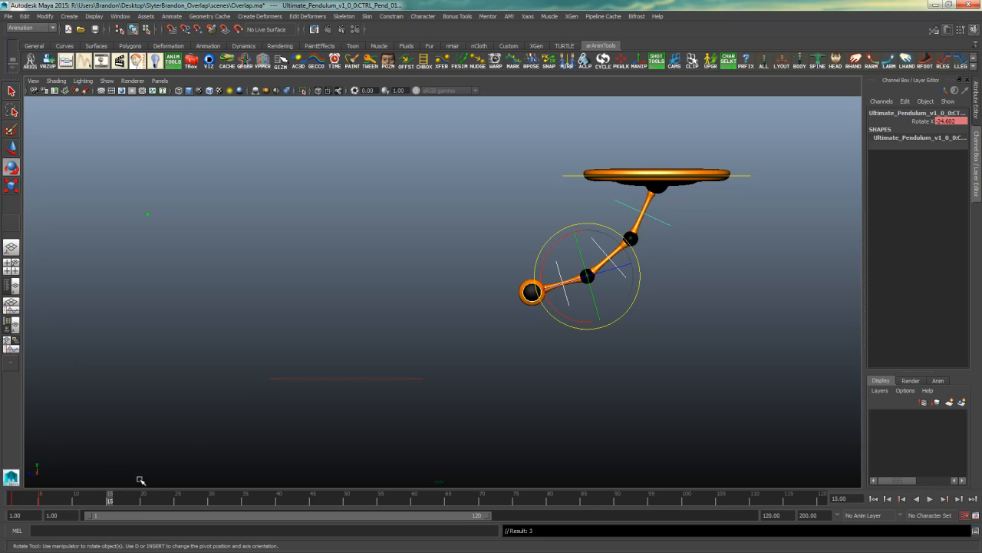
{"action": "left_click_drag", "start_coordinate": [587, 227], "coordinate": [529, 274]}
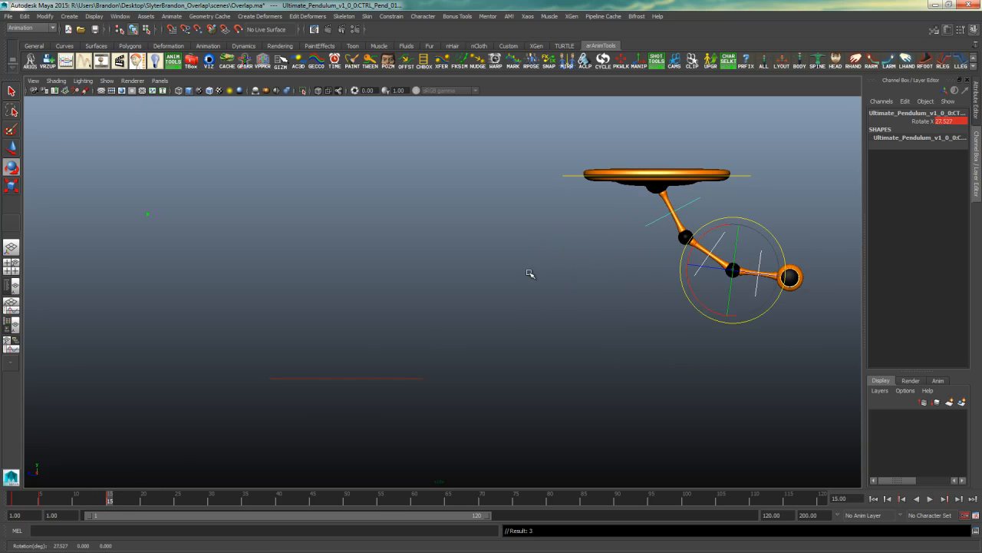
{"action": "key", "text": "alt+v"}
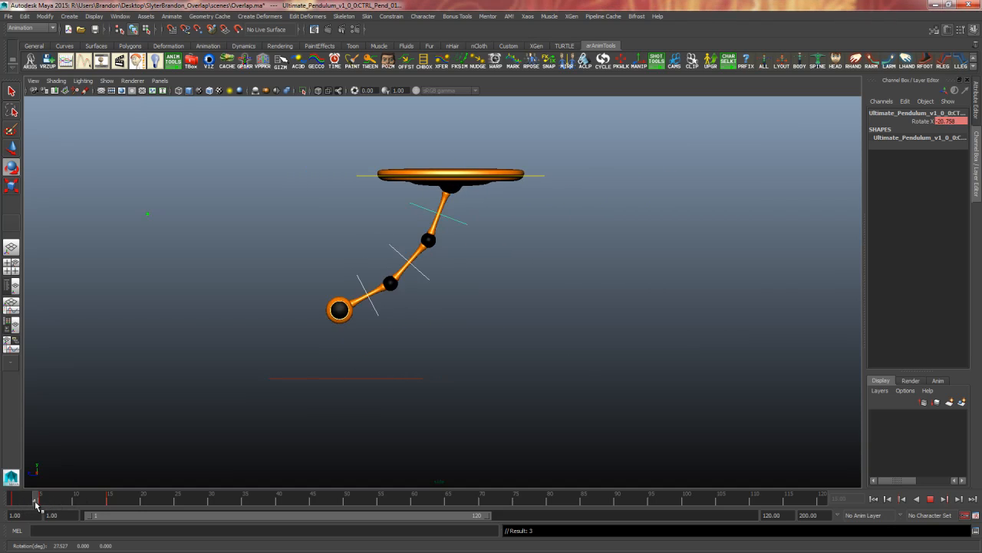
{"action": "mouse_move", "coordinate": [47, 503]}
{"action": "left_mouse_down"}
{"action": "mouse_move", "coordinate": [86, 503]}
{"action": "mouse_move", "coordinate": [21, 504]}
{"action": "left_mouse_up"}
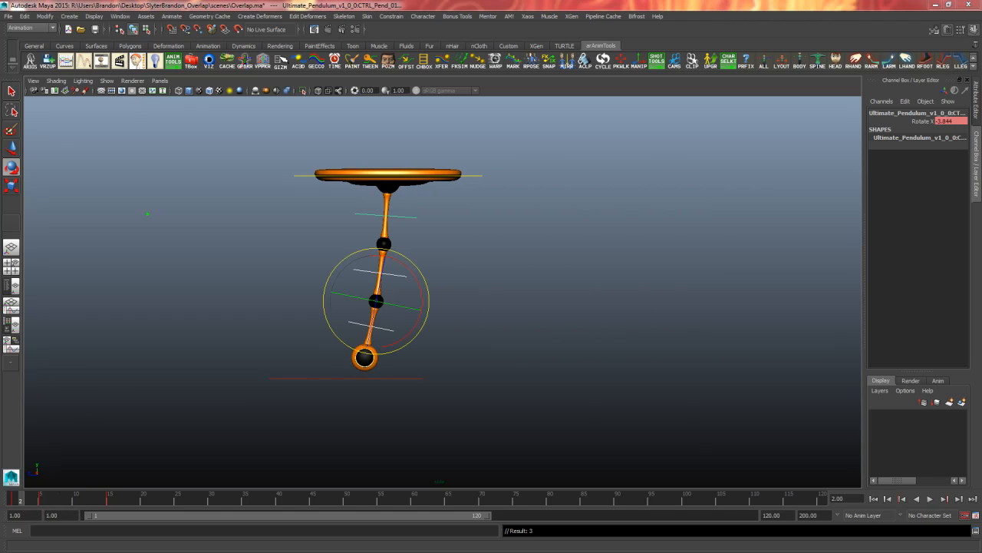
Reselect the three joint controls and delete their keys from frame 3 to frame 16
{"action": "left_click", "coordinate": [387, 330]}
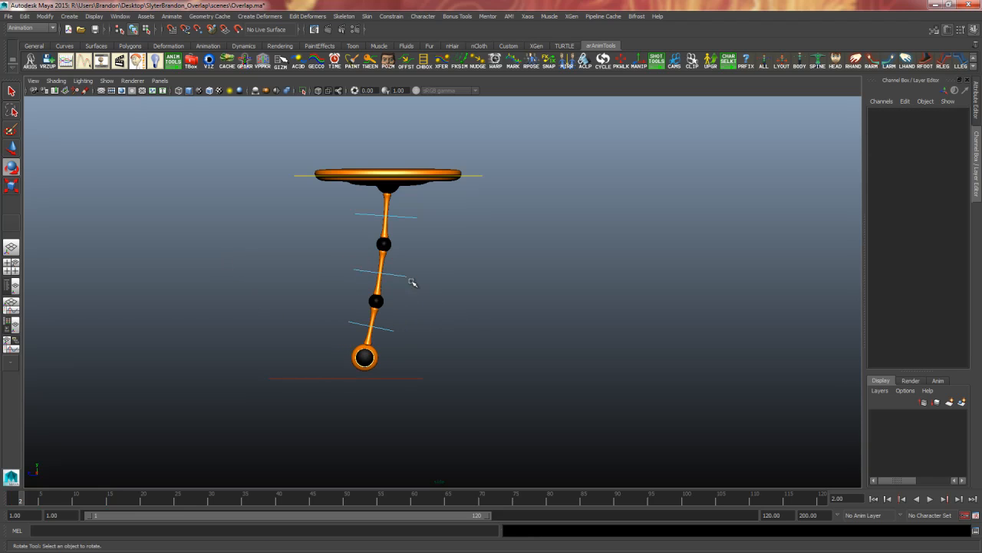
{"action": "left_click_drag", "start_coordinate": [448, 210], "coordinate": [367, 331]}
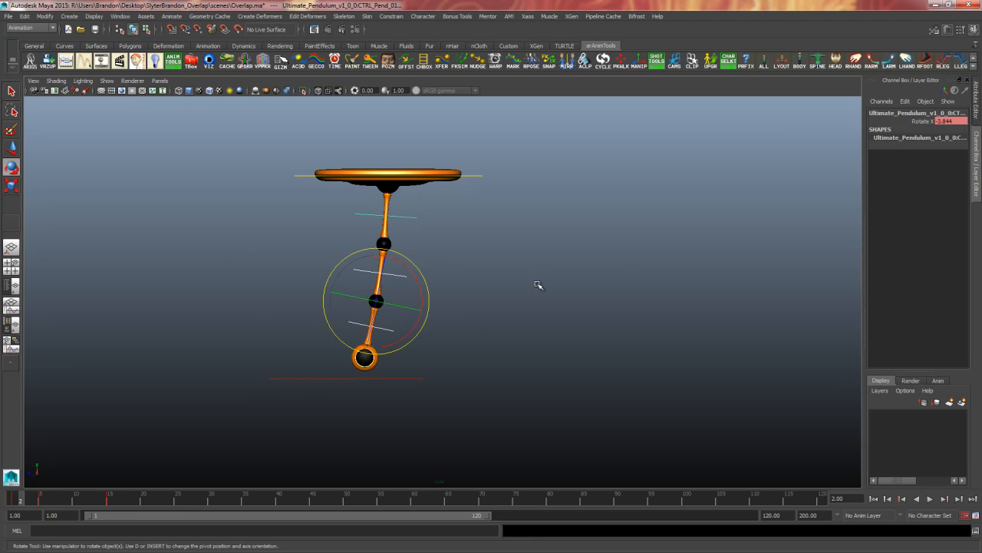
{"action": "left_click", "coordinate": [107, 497]}
{"action": "left_click_drag", "start_coordinate": [112, 502], "coordinate": [27, 500], "text": "shift"}
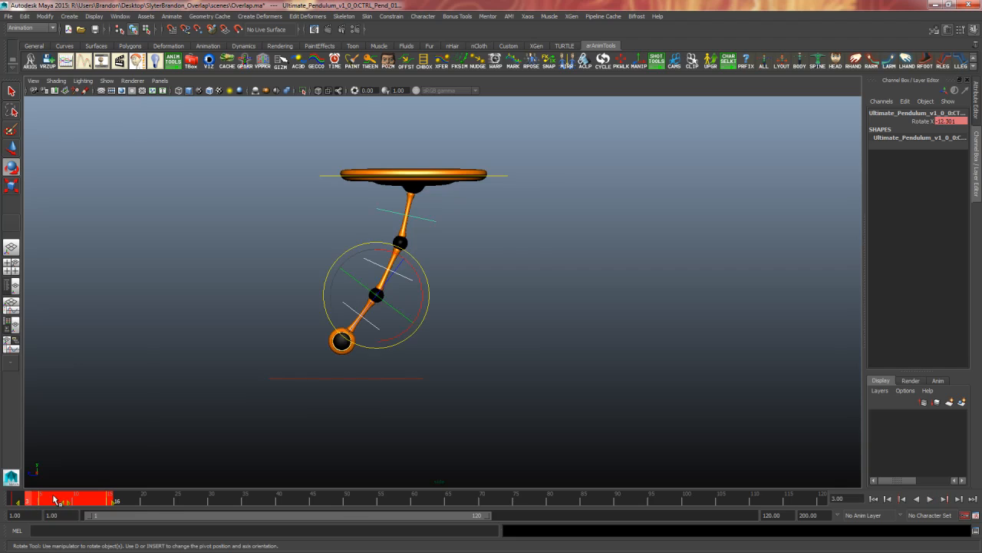
{"action": "right_click", "coordinate": [55, 499]}
{"action": "left_click", "coordinate": [77, 383]}
Select the main control and delete its key at frame 10
{"action": "left_click_drag", "start_coordinate": [520, 168], "coordinate": [478, 219]}
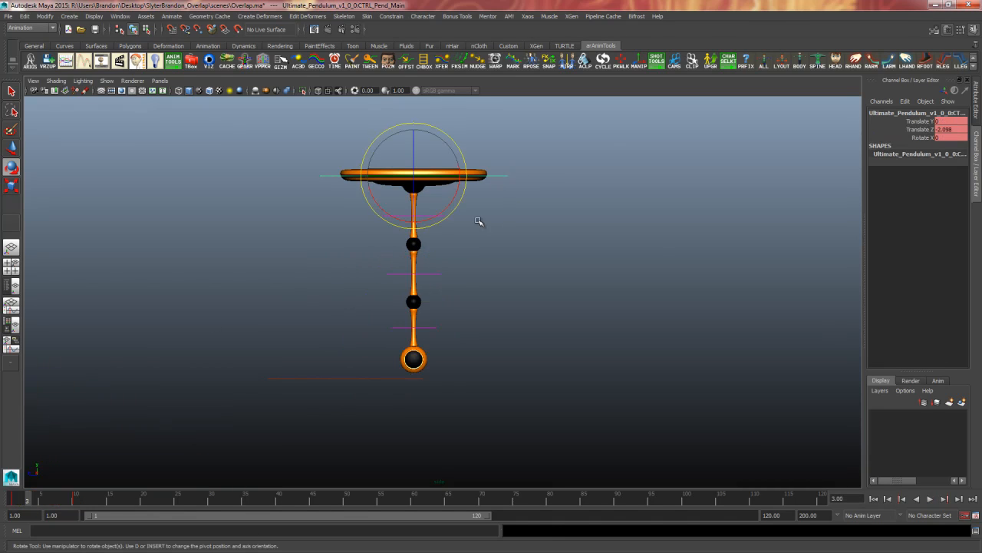
{"action": "left_click", "coordinate": [74, 501]}
{"action": "double_click", "coordinate": [73, 501]}
{"action": "right_click", "coordinate": [75, 500]}
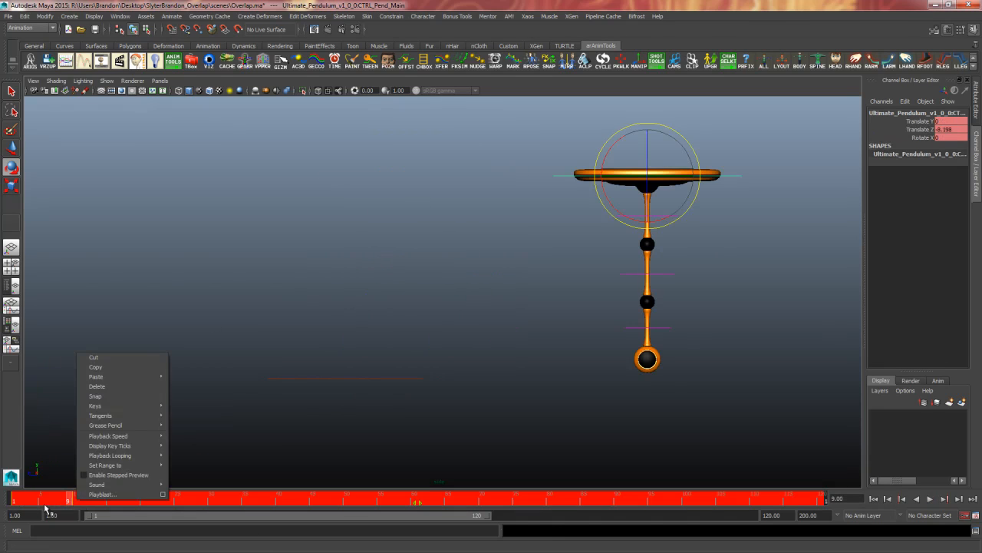
{"action": "left_click", "coordinate": [75, 500]}
{"action": "right_click", "coordinate": [78, 501]}
{"action": "left_click", "coordinate": [122, 389]}
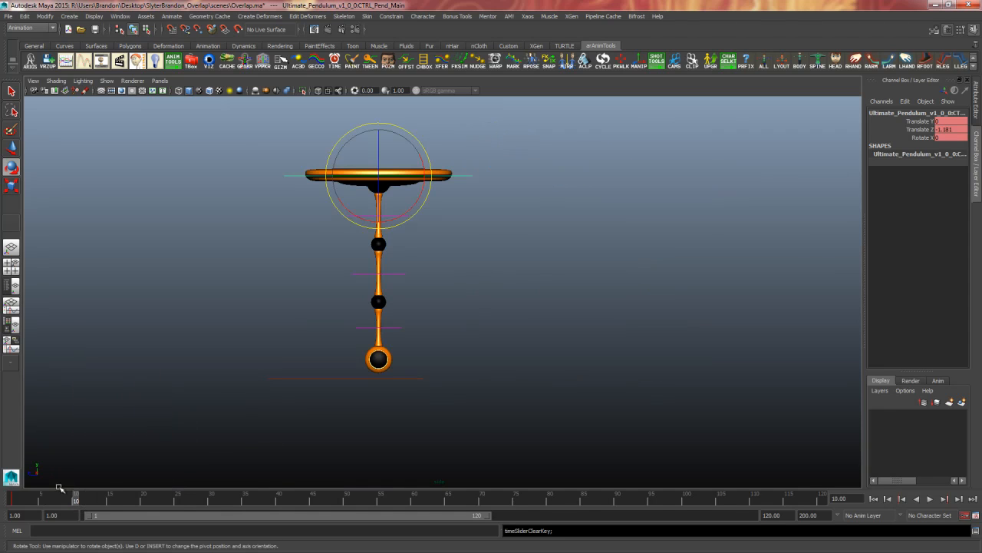
Return to frame 1 and reselect the main control
{"action": "left_click_drag", "start_coordinate": [59, 498], "coordinate": [4, 498]}
{"action": "left_click", "coordinate": [511, 260]}
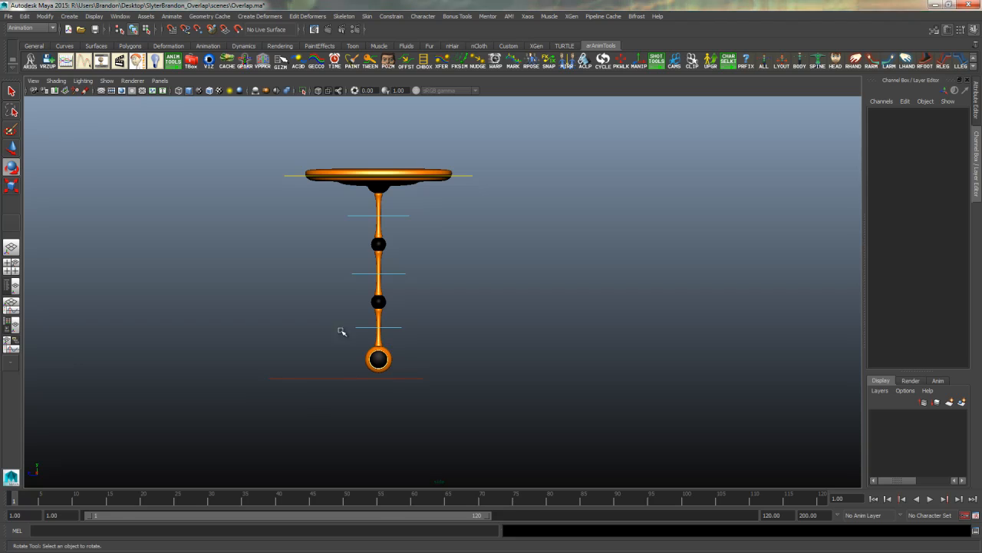
{"action": "left_click_drag", "start_coordinate": [485, 165], "coordinate": [460, 208]}
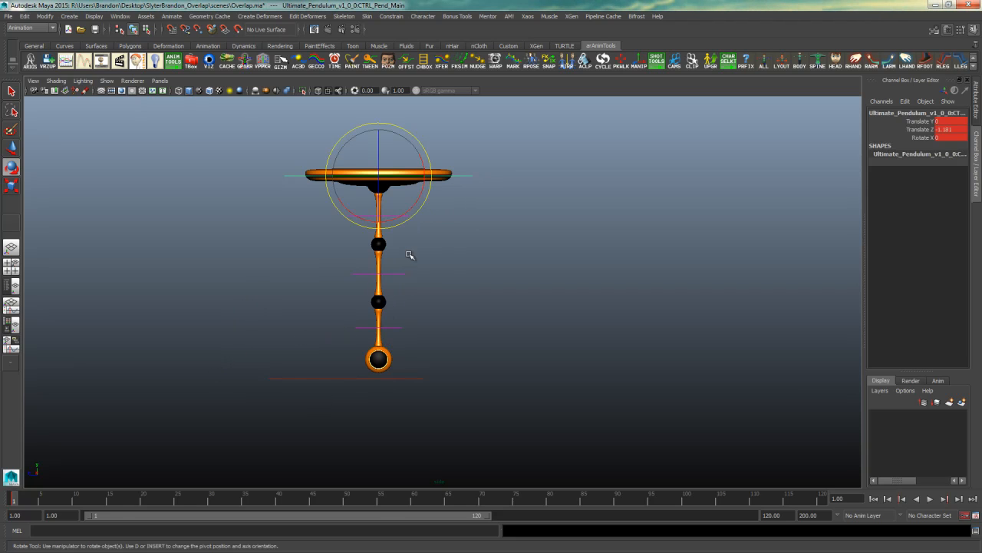
Rotate the three joint controls about X to about -24.6, and annotate the pose with a green curve, the label "Drag" and an arrow
{"action": "left_click", "coordinate": [397, 312]}
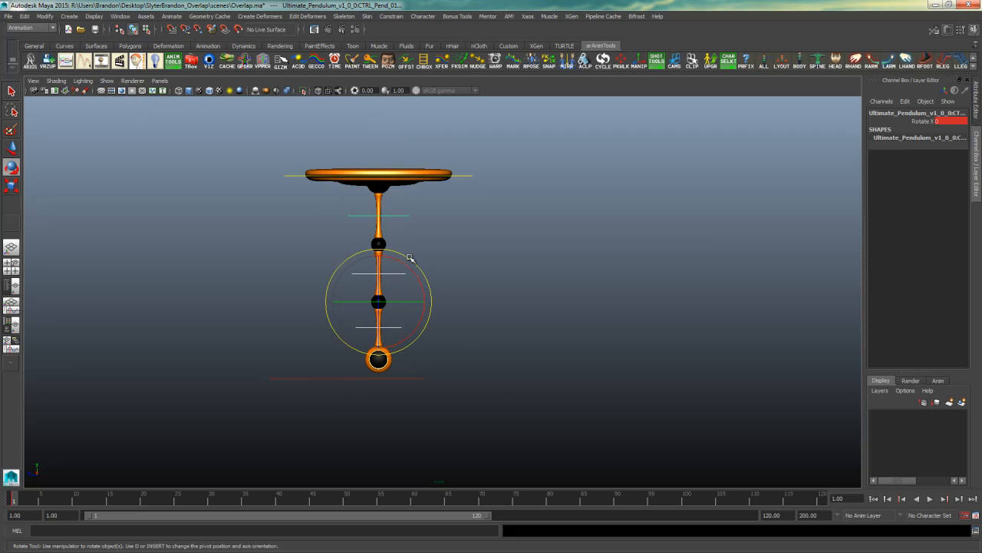
{"action": "left_click_drag", "start_coordinate": [406, 259], "coordinate": [430, 272]}
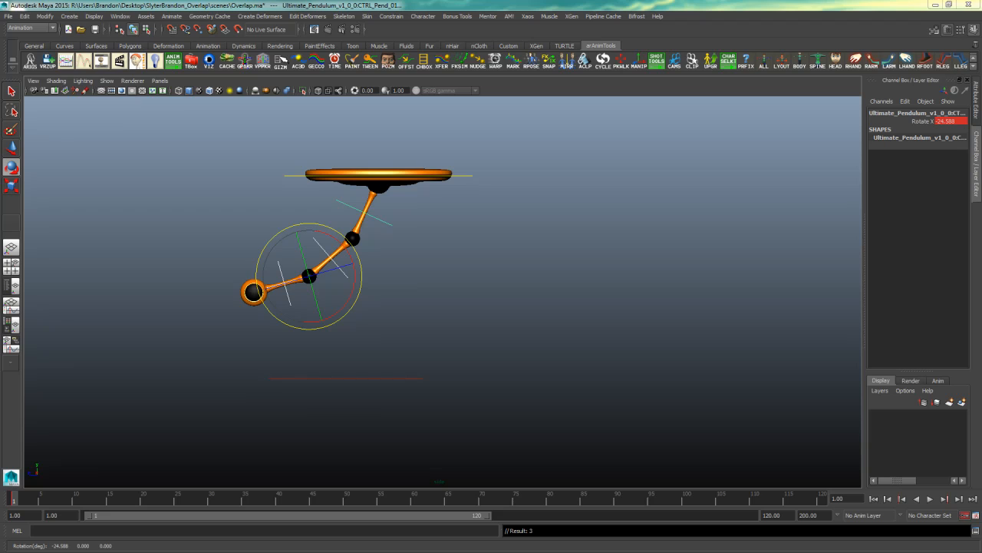
{"action": "mouse_move", "coordinate": [377, 184]}
{"action": "left_mouse_down"}
{"action": "mouse_move", "coordinate": [341, 244]}
{"action": "mouse_move", "coordinate": [244, 287]}
{"action": "left_mouse_up"}
{"action": "mouse_move", "coordinate": [209, 224]}
{"action": "left_mouse_down"}
{"action": "mouse_move", "coordinate": [264, 231]}
{"action": "mouse_move", "coordinate": [272, 215]}
{"action": "mouse_move", "coordinate": [296, 217]}
{"action": "mouse_move", "coordinate": [265, 239]}
{"action": "left_mouse_up"}
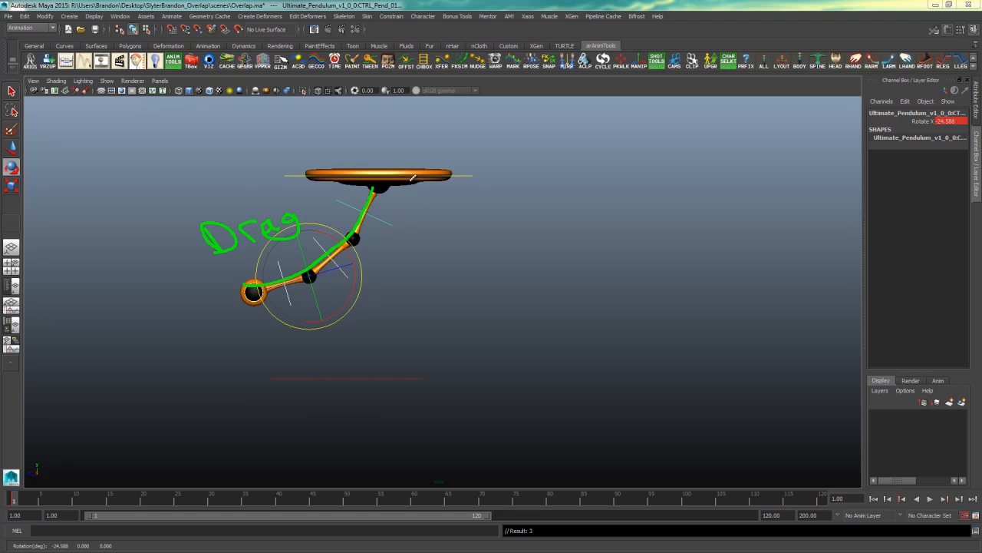
{"action": "mouse_move", "coordinate": [219, 198]}
{"action": "left_mouse_down"}
{"action": "mouse_move", "coordinate": [269, 198]}
{"action": "mouse_move", "coordinate": [258, 208]}
{"action": "left_mouse_up"}
{"action": "left_click_drag", "start_coordinate": [415, 212], "coordinate": [291, 311]}
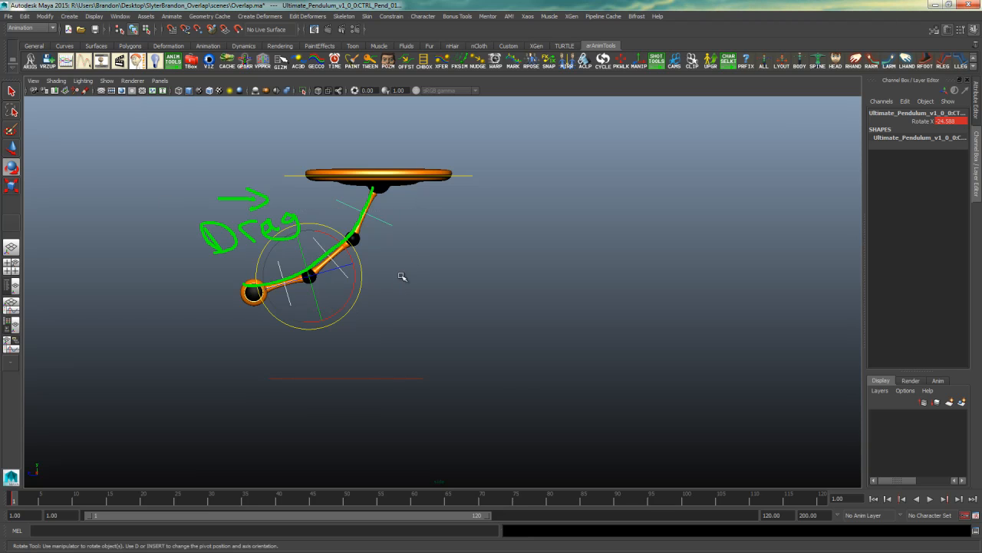
Rotate the joint controls about X to about 27.5, annotate the overlap pose in yellow and a straight cyan settle line, and clear the annotations
{"action": "left_click_drag", "start_coordinate": [356, 258], "coordinate": [314, 246]}
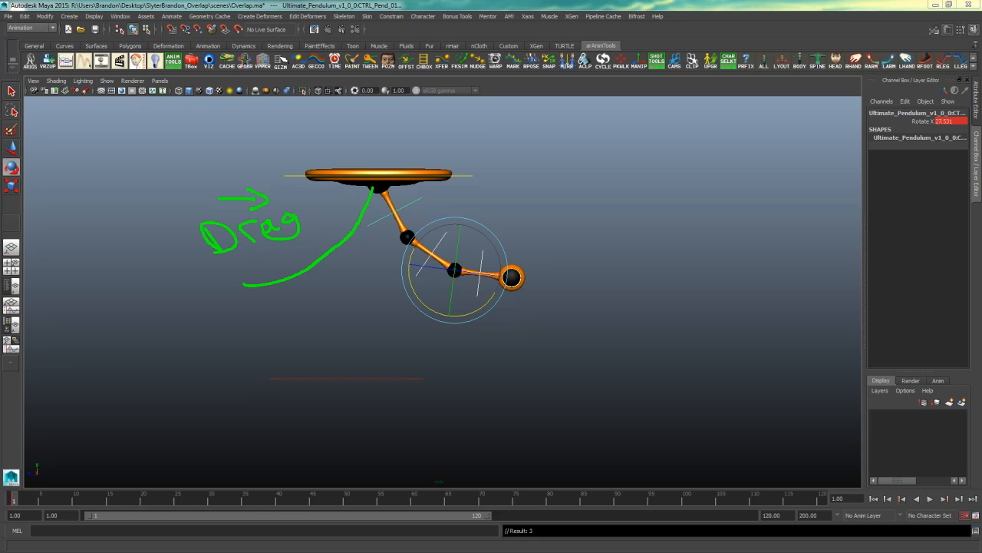
{"action": "mouse_move", "coordinate": [378, 188]}
{"action": "left_mouse_down"}
{"action": "mouse_move", "coordinate": [400, 223]}
{"action": "mouse_move", "coordinate": [491, 267]}
{"action": "left_mouse_up"}
{"action": "mouse_move", "coordinate": [458, 191]}
{"action": "left_mouse_down"}
{"action": "mouse_move", "coordinate": [495, 192]}
{"action": "mouse_move", "coordinate": [519, 228]}
{"action": "mouse_move", "coordinate": [542, 221]}
{"action": "left_mouse_up"}
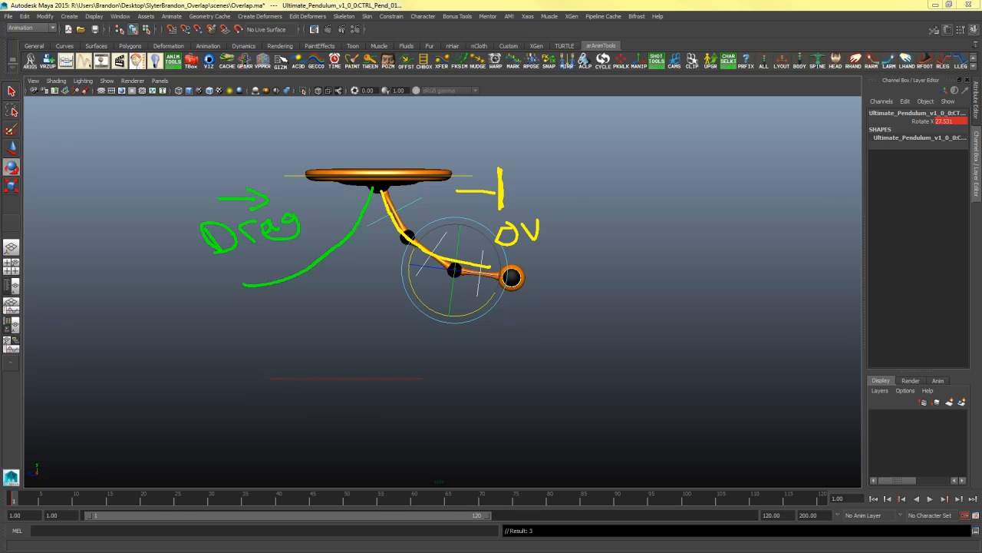
{"action": "mouse_move", "coordinate": [385, 217]}
{"action": "left_mouse_down"}
{"action": "mouse_move", "coordinate": [364, 241]}
{"action": "mouse_move", "coordinate": [392, 277]}
{"action": "mouse_move", "coordinate": [384, 305]}
{"action": "left_mouse_up"}
{"action": "key", "text": "ctrl+z"}
{"action": "left_click_drag", "start_coordinate": [380, 188], "coordinate": [380, 308]}
{"action": "left_click", "coordinate": [116, 264]}
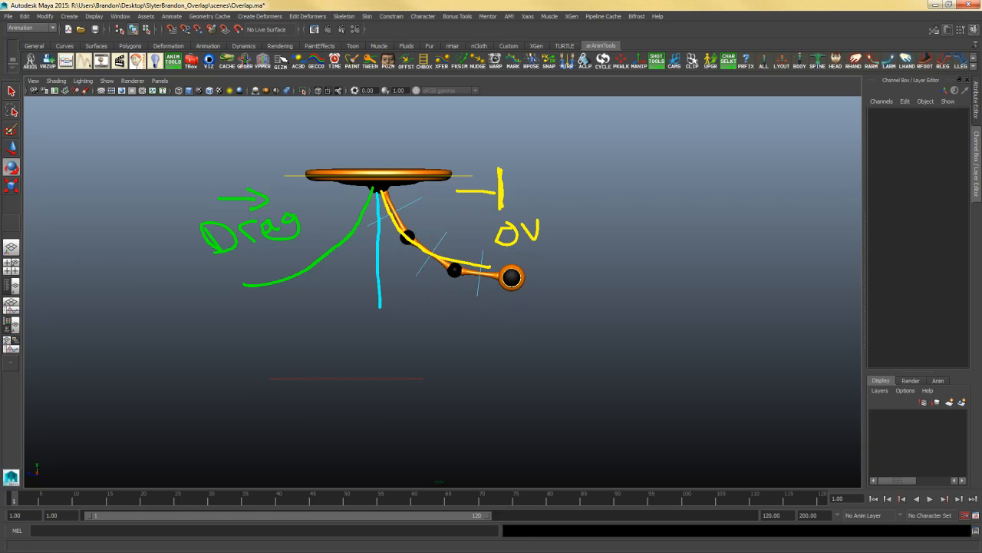
{"action": "key", "text": "e"}
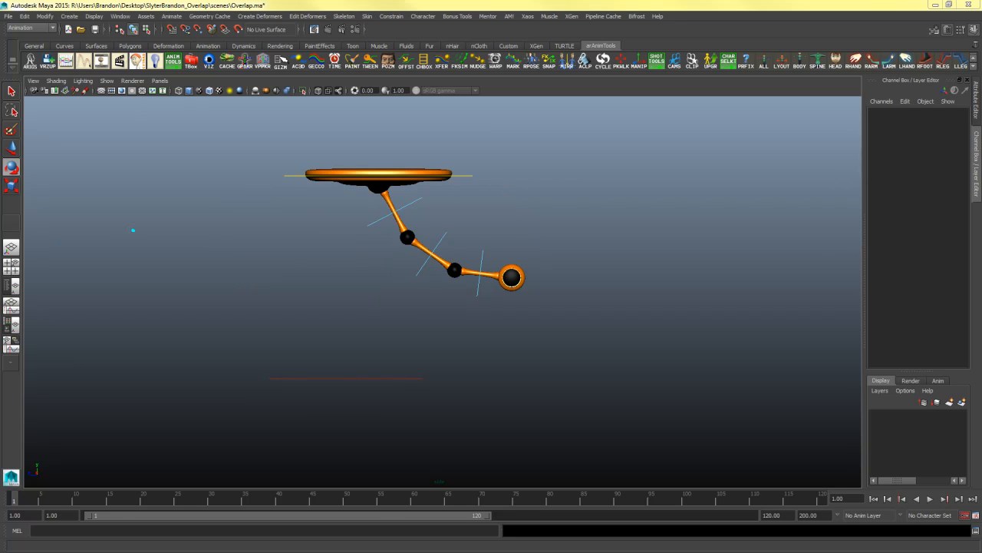
Reselect the three joint controls, rotate them about X to about -23.3, and key the pose at frame 1
{"action": "left_click_drag", "start_coordinate": [353, 206], "coordinate": [527, 311]}
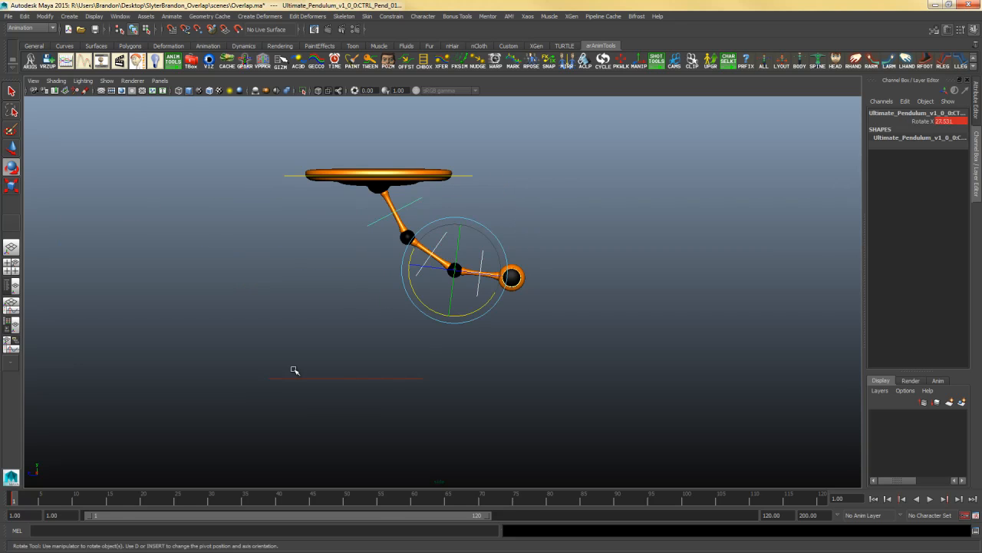
{"action": "left_click_drag", "start_coordinate": [479, 227], "coordinate": [499, 263]}
{"action": "key", "text": "s"}
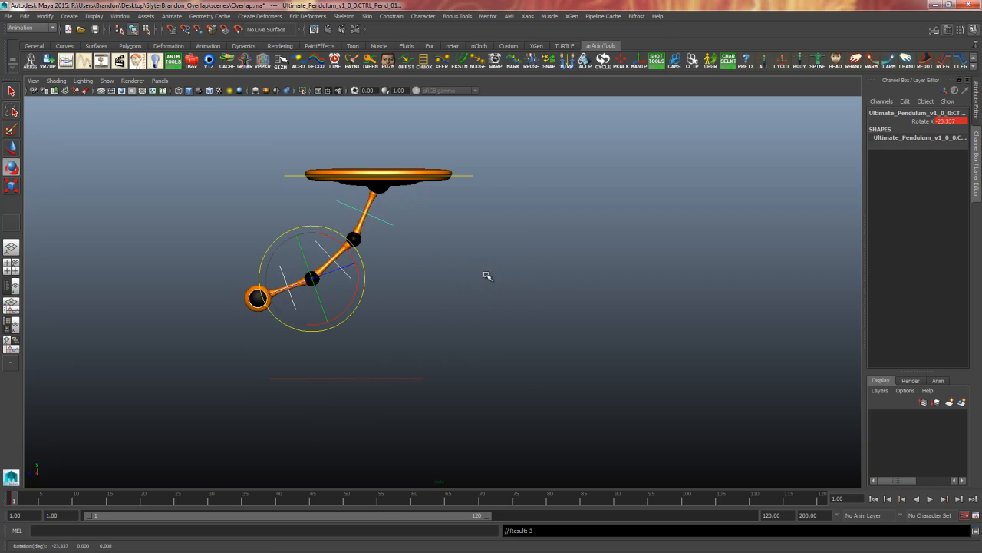
At frame 3, rotate the three joint controls about X to about 21.7, and go back to frame 2
{"action": "left_click", "coordinate": [25, 500]}
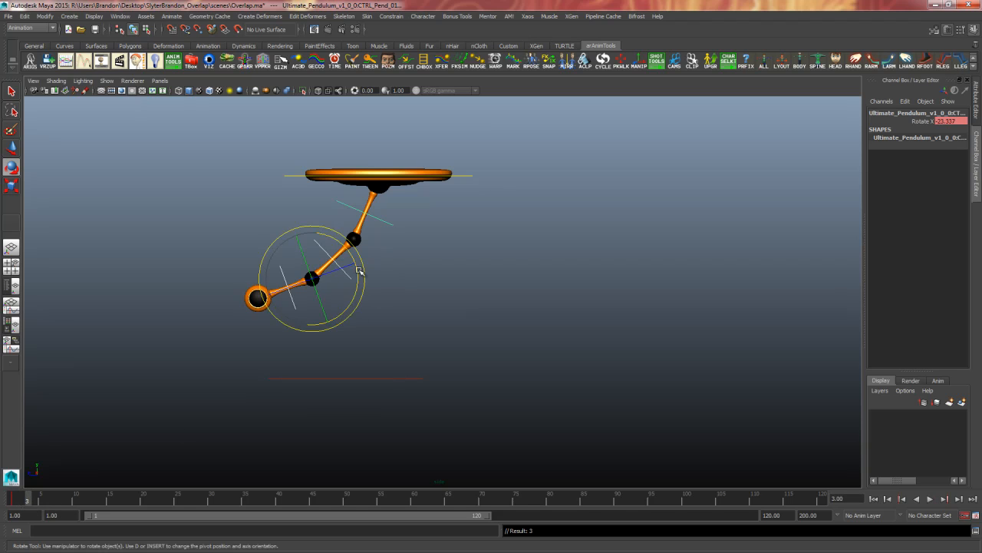
{"action": "left_click_drag", "start_coordinate": [363, 268], "coordinate": [333, 247]}
{"action": "left_click", "coordinate": [19, 500]}
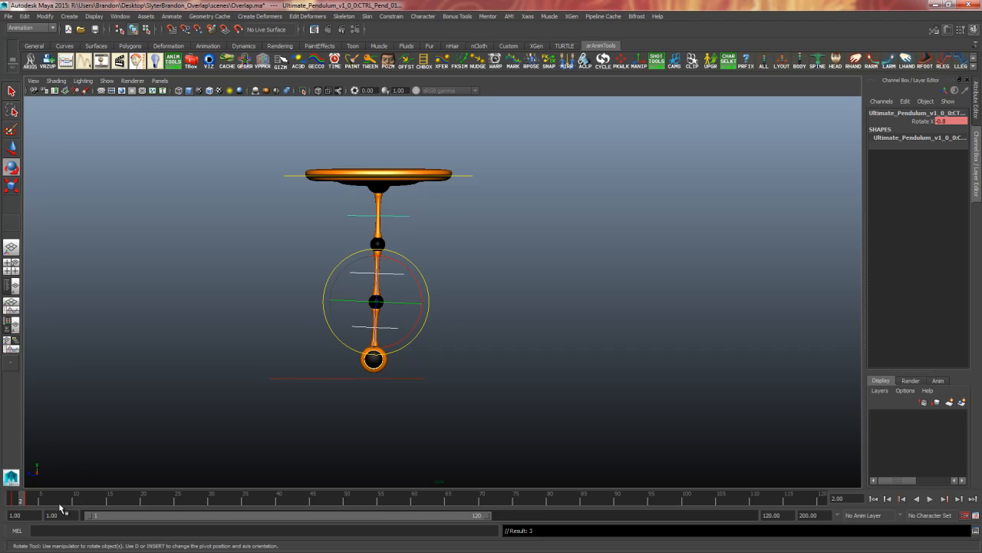
Check the joint controls one by one at frame 2, reselect all three, and return to frame 1
{"action": "left_click", "coordinate": [416, 217]}
{"action": "left_click", "coordinate": [407, 216]}
{"action": "left_click", "coordinate": [398, 273]}
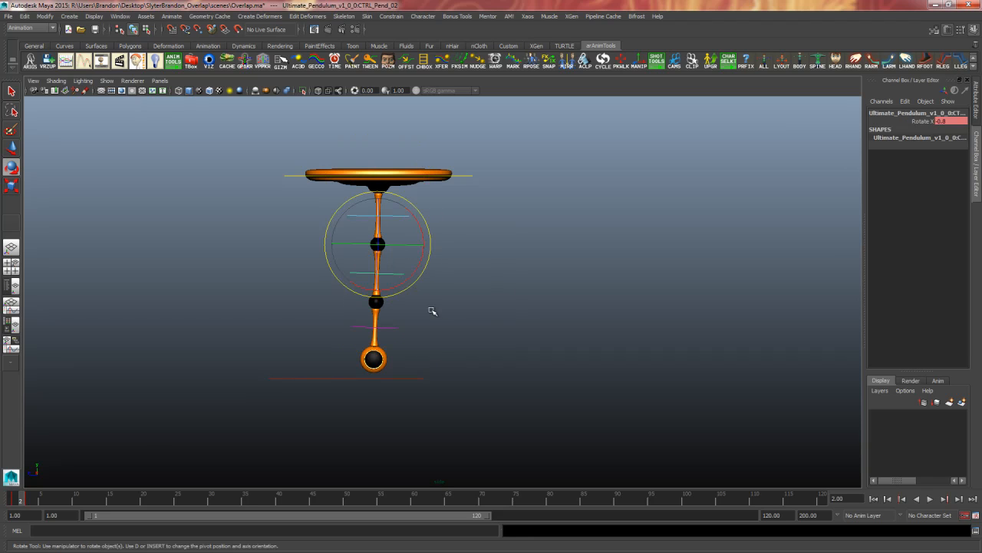
{"action": "left_click", "coordinate": [393, 327]}
{"action": "left_click", "coordinate": [407, 216]}
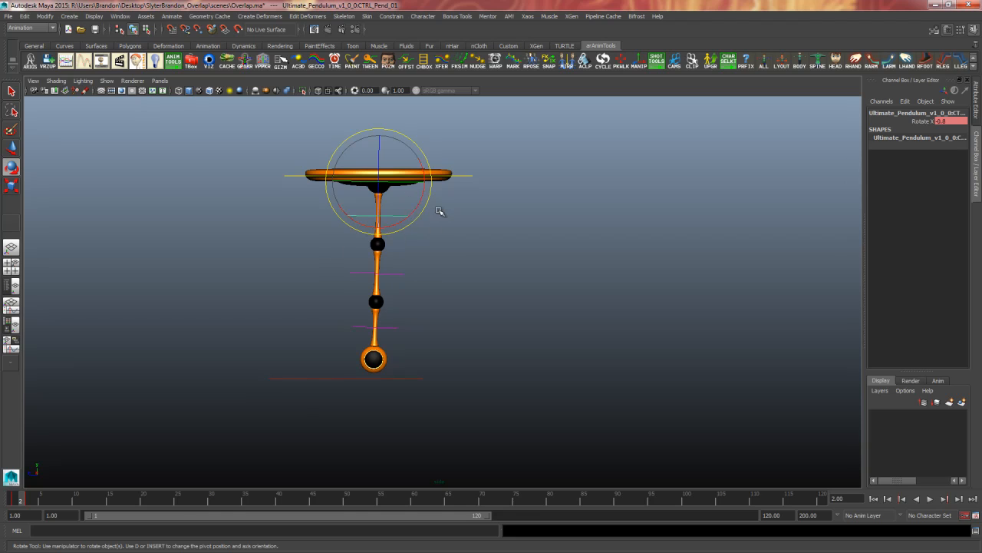
{"action": "left_click_drag", "start_coordinate": [446, 204], "coordinate": [386, 318]}
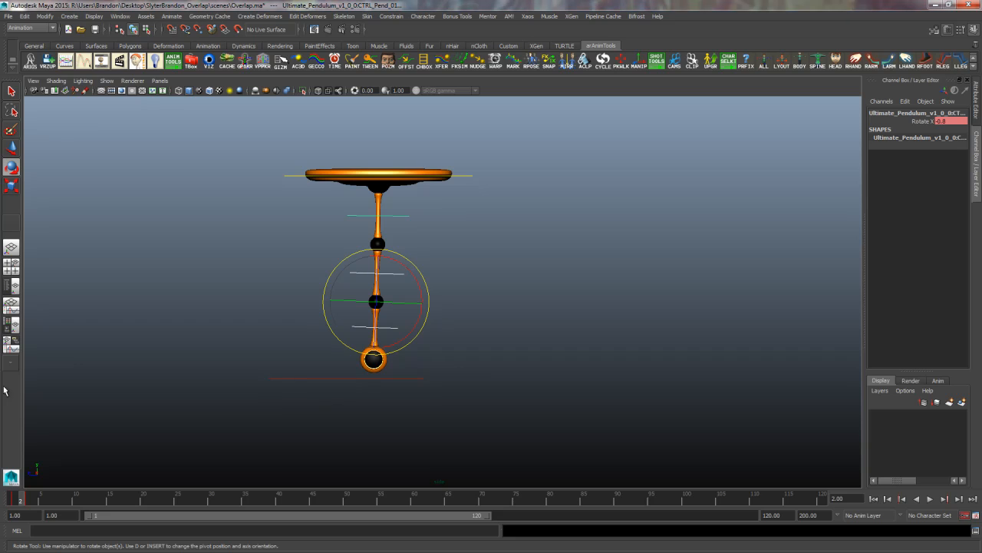
{"action": "left_click", "coordinate": [17, 497]}
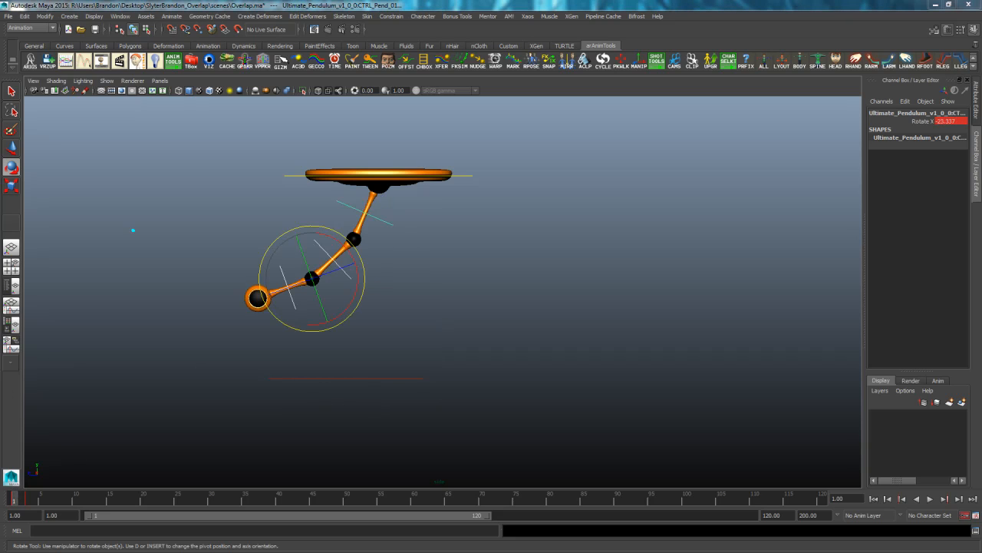
Sketch the drag curve in cyan, the overlap curve in green and the in-between curve in red over the pendulum, and clear the annotations
{"action": "mouse_move", "coordinate": [372, 189]}
{"action": "left_mouse_down"}
{"action": "mouse_move", "coordinate": [299, 265]}
{"action": "mouse_move", "coordinate": [253, 278]}
{"action": "left_mouse_up"}
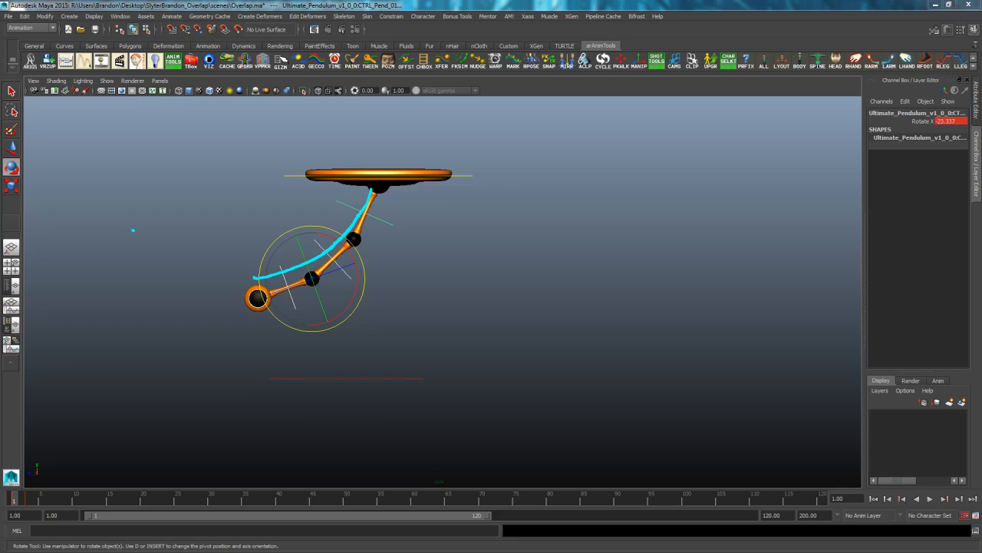
{"action": "mouse_move", "coordinate": [379, 183]}
{"action": "left_mouse_down"}
{"action": "mouse_move", "coordinate": [384, 216]}
{"action": "mouse_move", "coordinate": [472, 271]}
{"action": "left_mouse_up"}
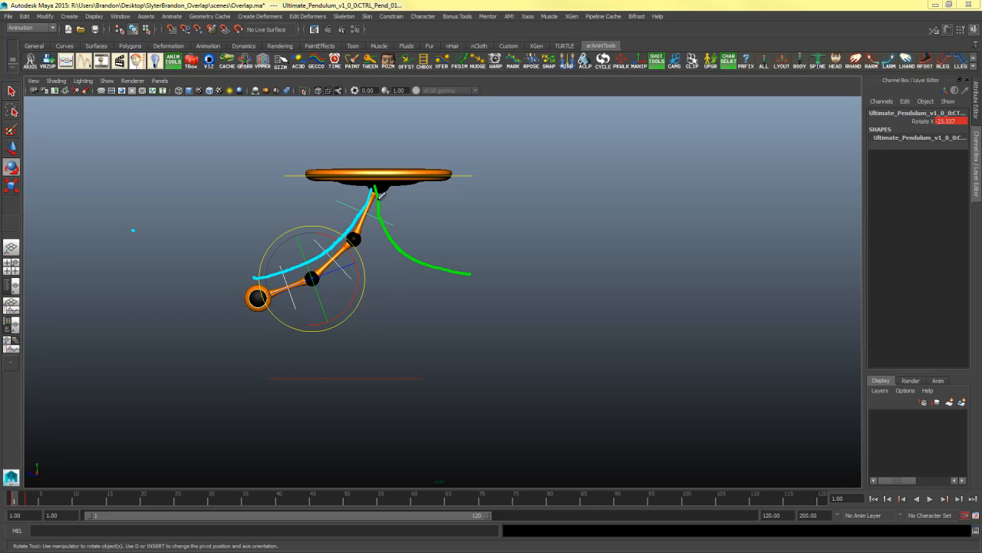
{"action": "left_click_drag", "start_coordinate": [375, 188], "coordinate": [384, 224]}
{"action": "mouse_move", "coordinate": [378, 199]}
{"action": "left_mouse_down"}
{"action": "mouse_move", "coordinate": [381, 237]}
{"action": "mouse_move", "coordinate": [363, 268]}
{"action": "mouse_move", "coordinate": [309, 303]}
{"action": "left_mouse_up"}
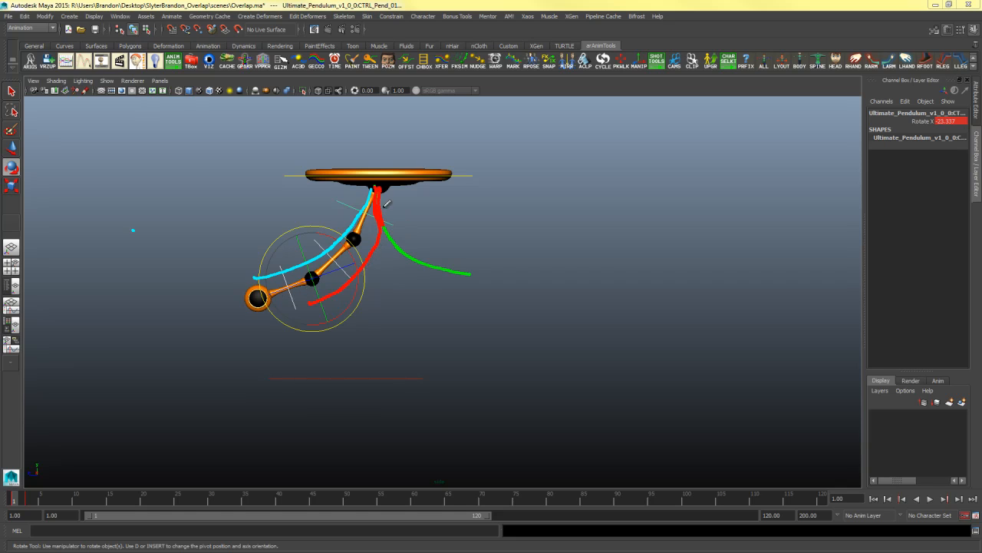
{"action": "left_click_drag", "start_coordinate": [409, 178], "coordinate": [388, 289]}
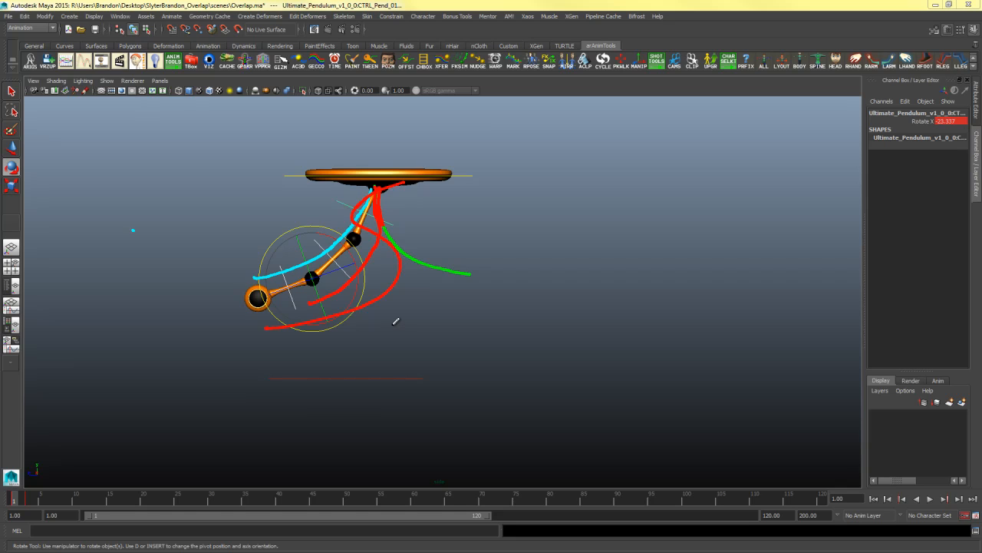
{"action": "key", "text": "ctrl+z"}
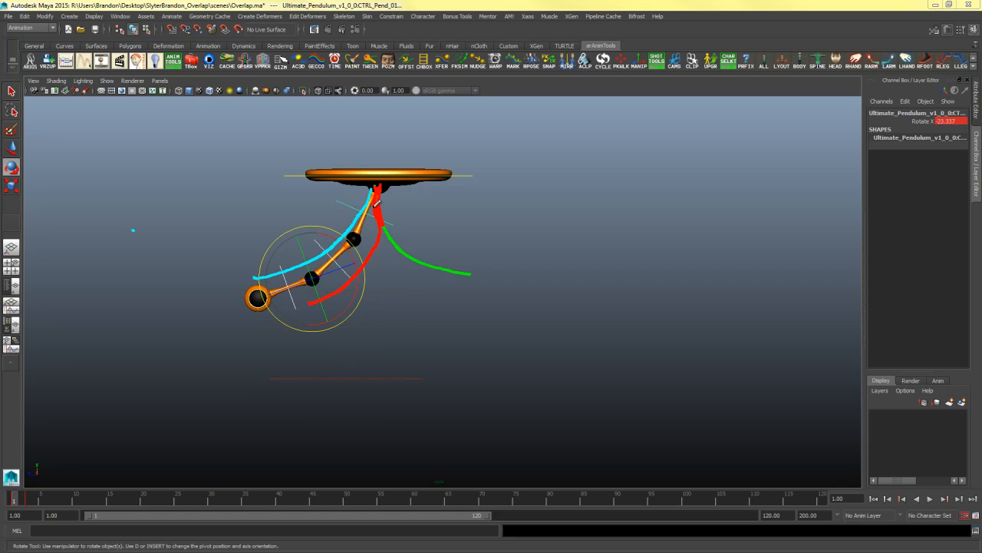
{"action": "mouse_move", "coordinate": [377, 201]}
{"action": "left_mouse_down"}
{"action": "mouse_move", "coordinate": [377, 244]}
{"action": "mouse_move", "coordinate": [331, 299]}
{"action": "left_mouse_up"}
{"action": "key", "text": "Escape"}
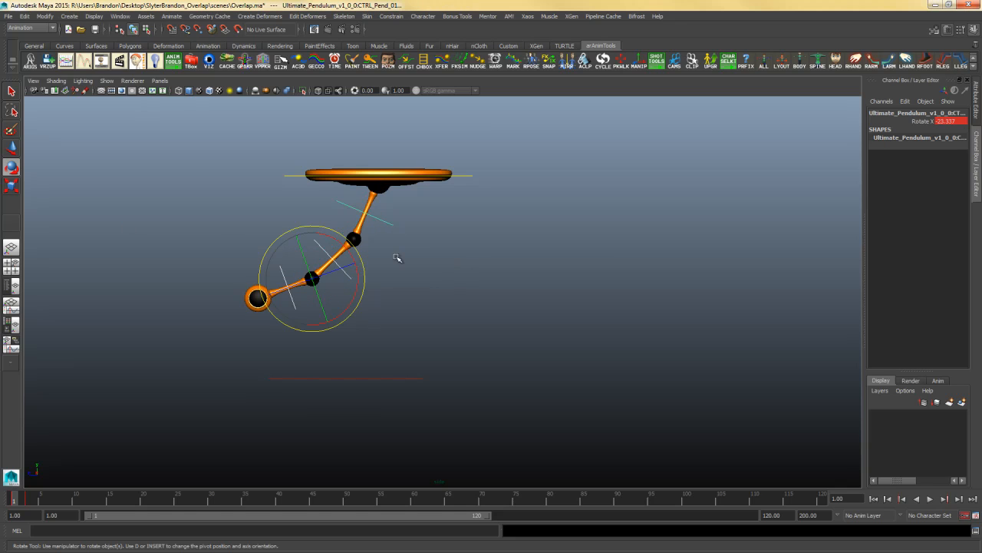
At frame 2, select only the top joint control and rotate it about X toward the overlap side
{"action": "left_click", "coordinate": [22, 499]}
{"action": "left_click", "coordinate": [464, 256]}
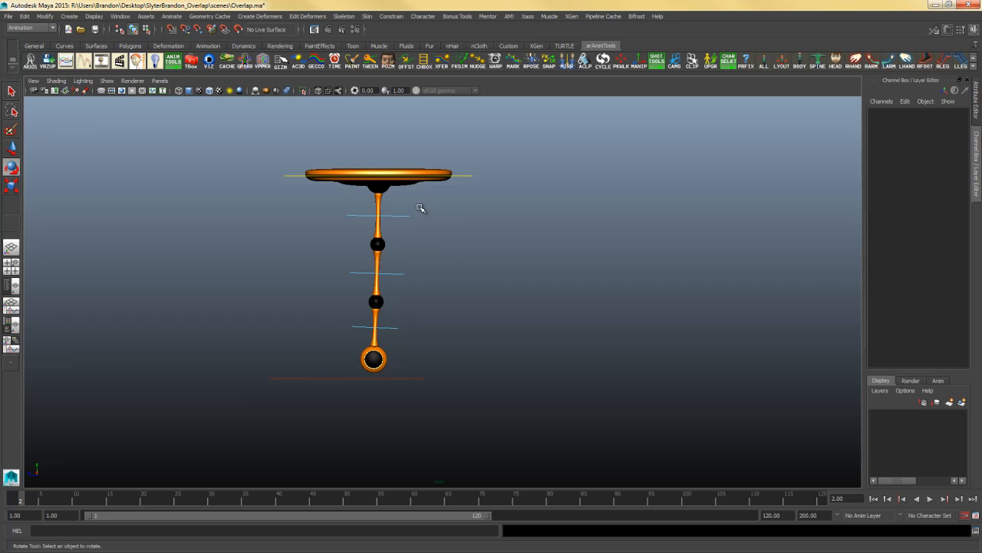
{"action": "left_click_drag", "start_coordinate": [426, 203], "coordinate": [388, 257]}
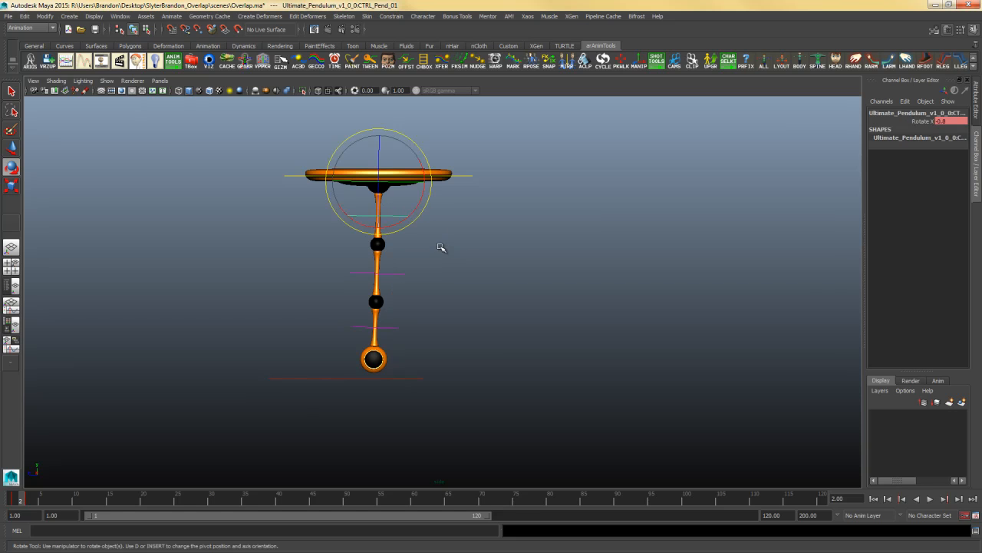
{"action": "mouse_move", "coordinate": [416, 213]}
{"action": "left_mouse_down"}
{"action": "mouse_move", "coordinate": [406, 212]}
{"action": "mouse_move", "coordinate": [418, 201]}
{"action": "left_mouse_up"}
Rotate the lower two joint controls about X to about -27.6 so the tip drags behind, and deselect them
{"action": "key", "text": "Down"}
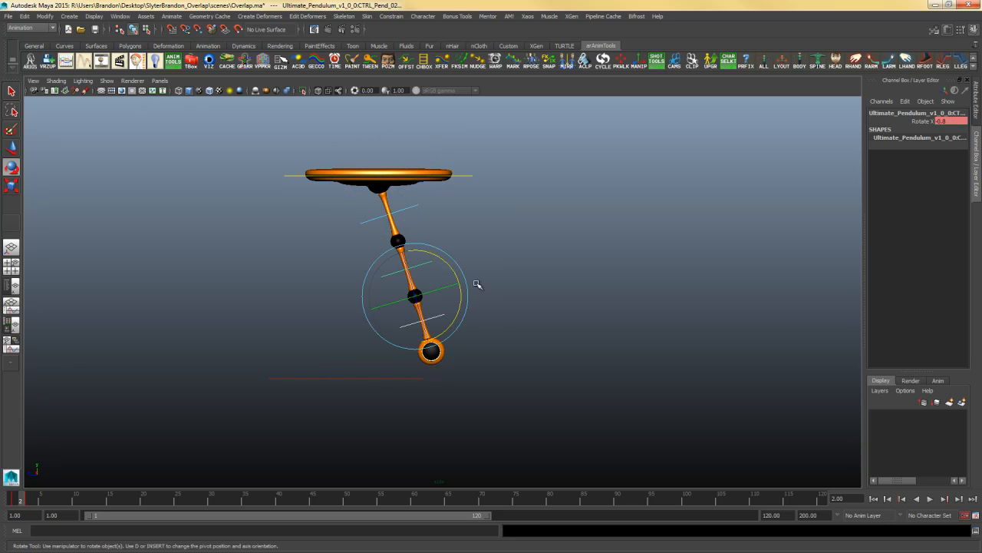
{"action": "left_click_drag", "start_coordinate": [452, 267], "coordinate": [456, 288]}
{"action": "left_click", "coordinate": [483, 282]}
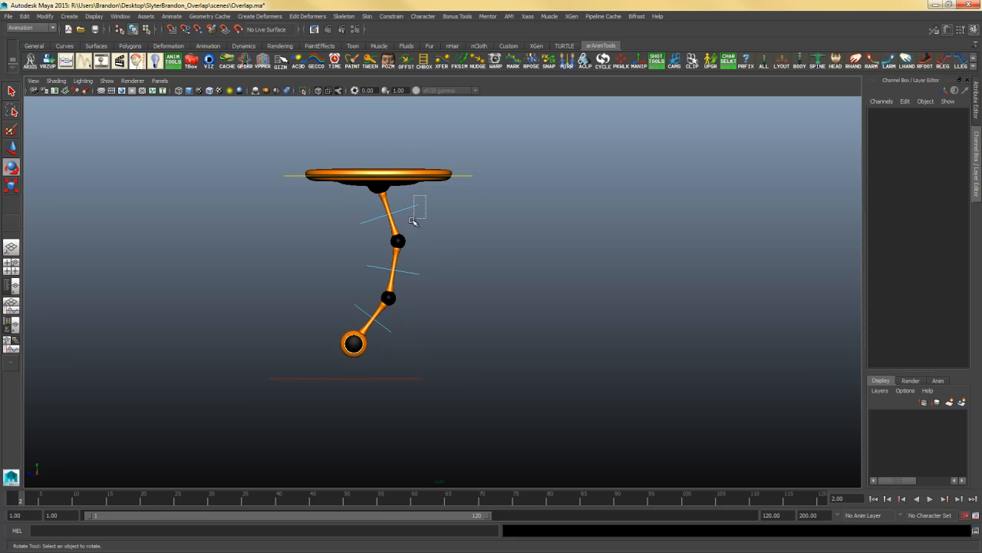
Rotate the top joint control slightly further about X, to about 20.5, and keep it selected
{"action": "left_click", "coordinate": [405, 208]}
{"action": "left_click_drag", "start_coordinate": [430, 202], "coordinate": [453, 213]}
{"action": "left_click", "coordinate": [452, 212]}
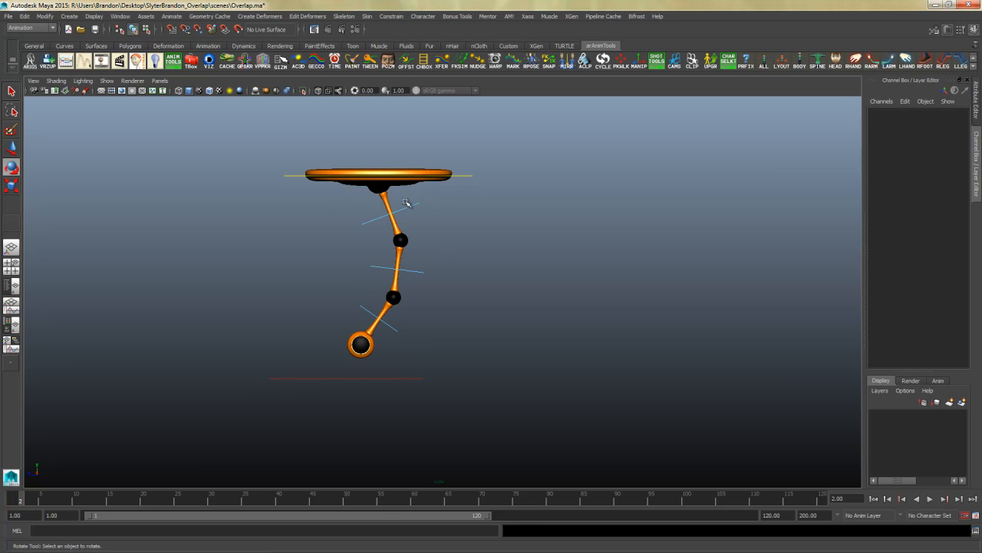
{"action": "left_click", "coordinate": [391, 223]}
Play back the swing and step back and forth through frames 1 to 3 to examine how the lower joints drag behind the top joint
{"action": "key", "text": "alt+v"}
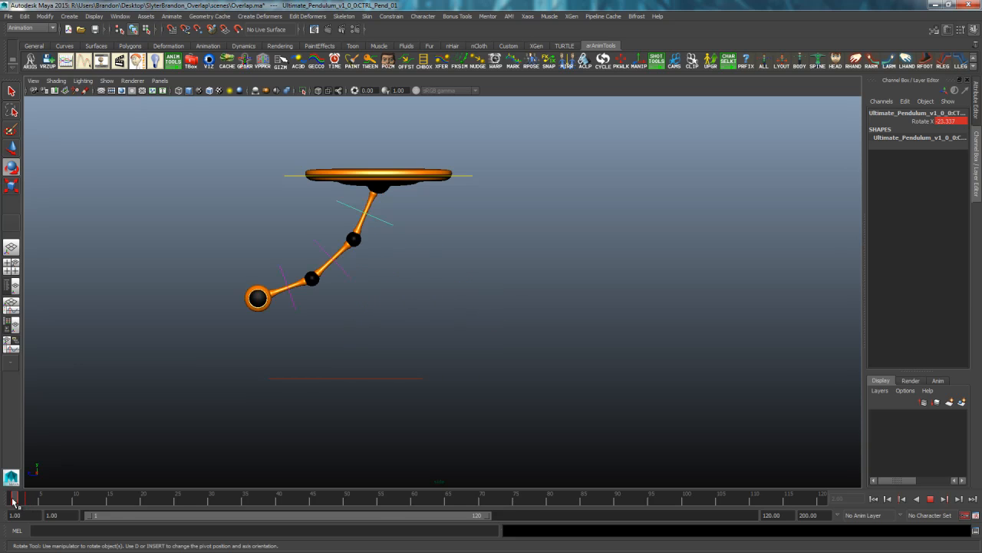
{"action": "key", "text": "alt+v"}
{"action": "left_click", "coordinate": [28, 499]}
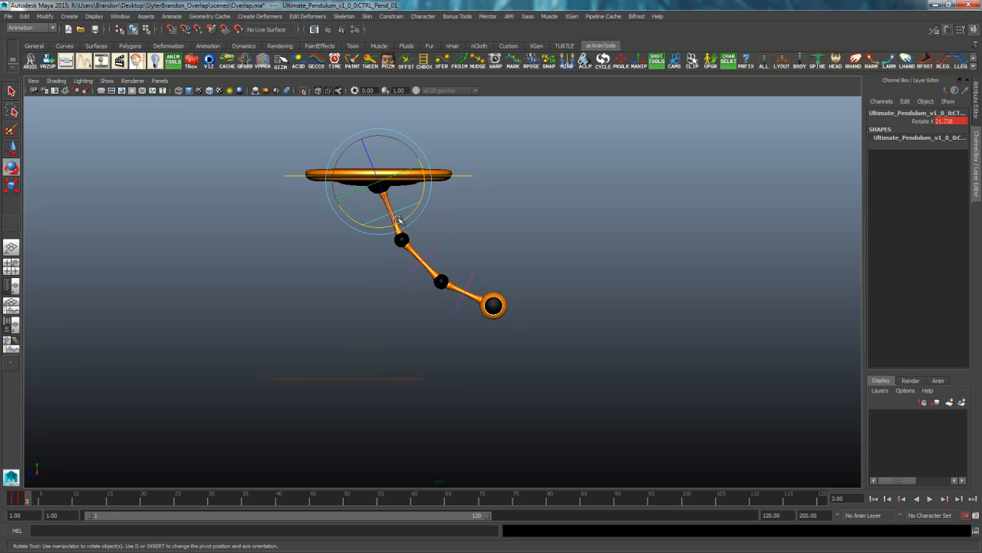
{"action": "key", "text": "alt+comma"}
{"action": "key", "text": "Down"}
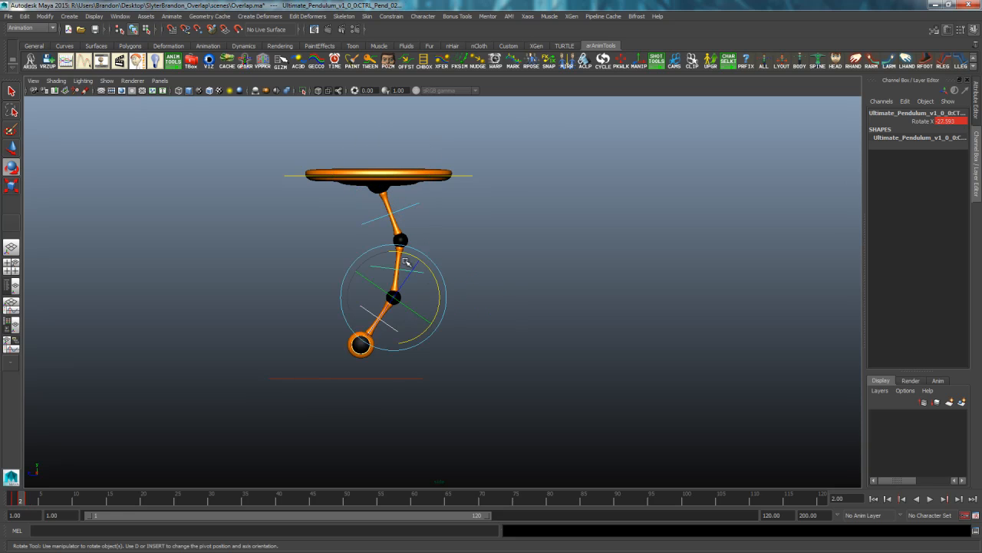
{"action": "key", "text": "alt+comma"}
{"action": "key", "text": "alt+period"}
{"action": "key", "text": "alt+comma"}
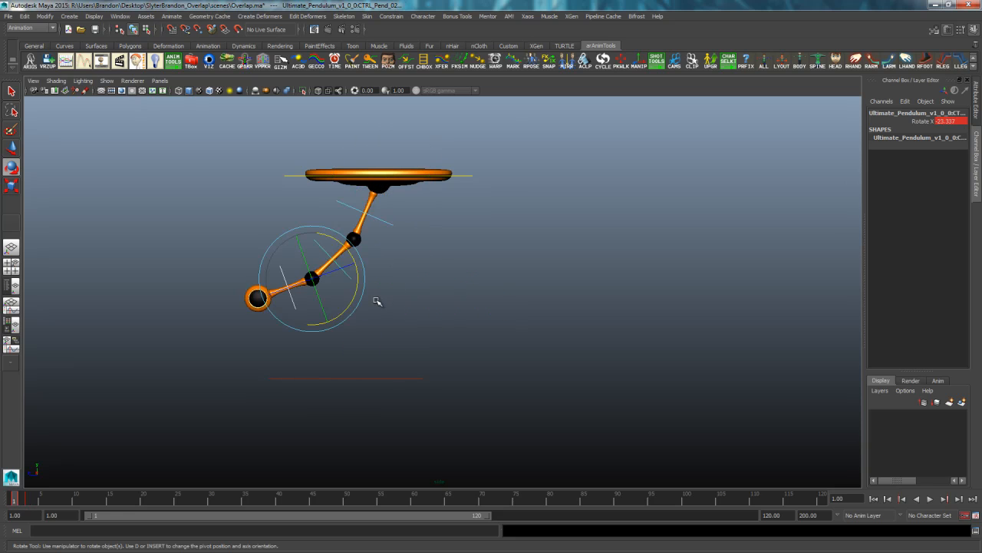
{"action": "key", "text": "alt+period"}
{"action": "key", "text": "alt+comma"}
{"action": "key", "text": "alt+period"}
{"action": "key", "text": "alt+comma"}
{"action": "key", "text": "alt+period"}
{"action": "key", "text": "alt+comma"}
{"action": "key", "text": "alt+v"}
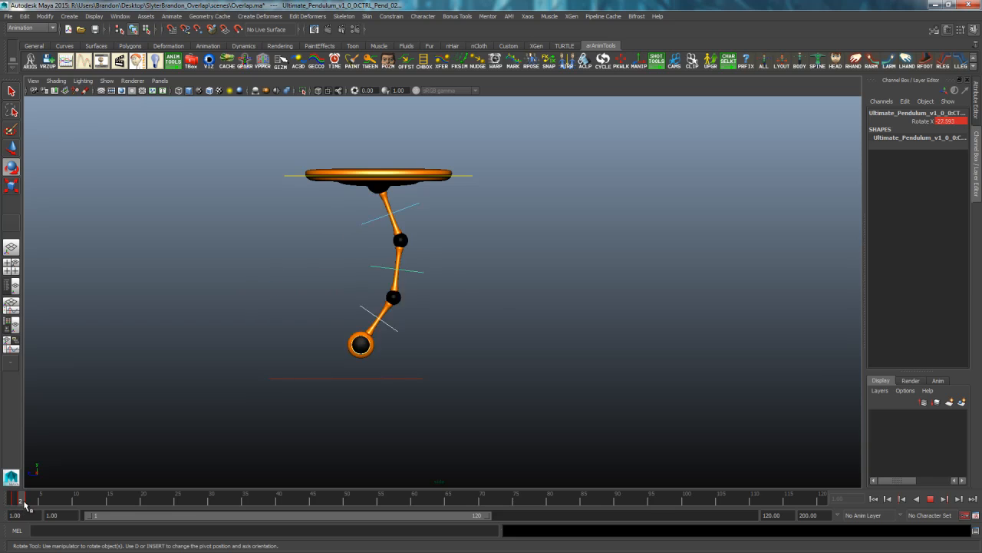
{"action": "key", "text": "alt+v"}
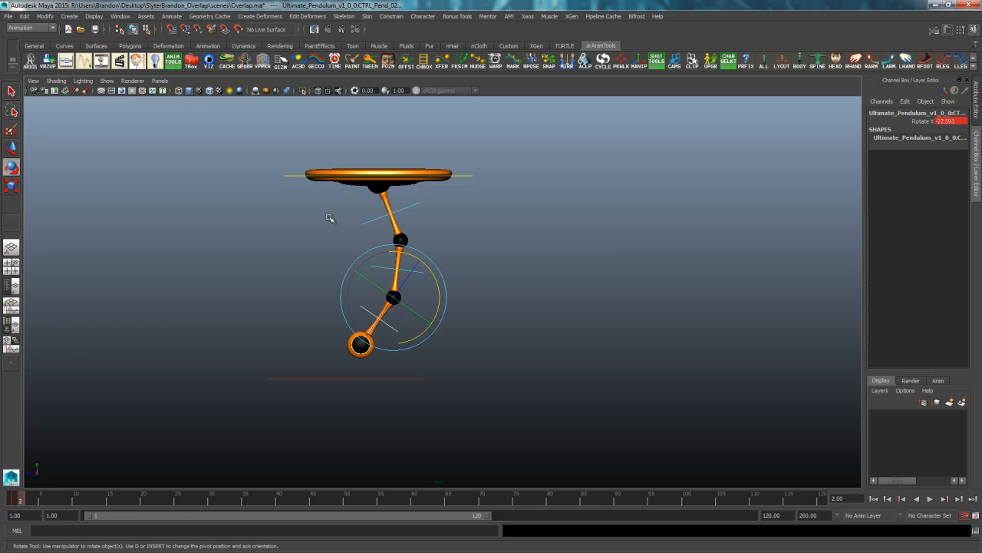
Delete the three joint controls' keys at frames 2 and 3
{"action": "left_click_drag", "start_coordinate": [28, 498], "coordinate": [23, 498]}
{"action": "right_click", "coordinate": [23, 498]}
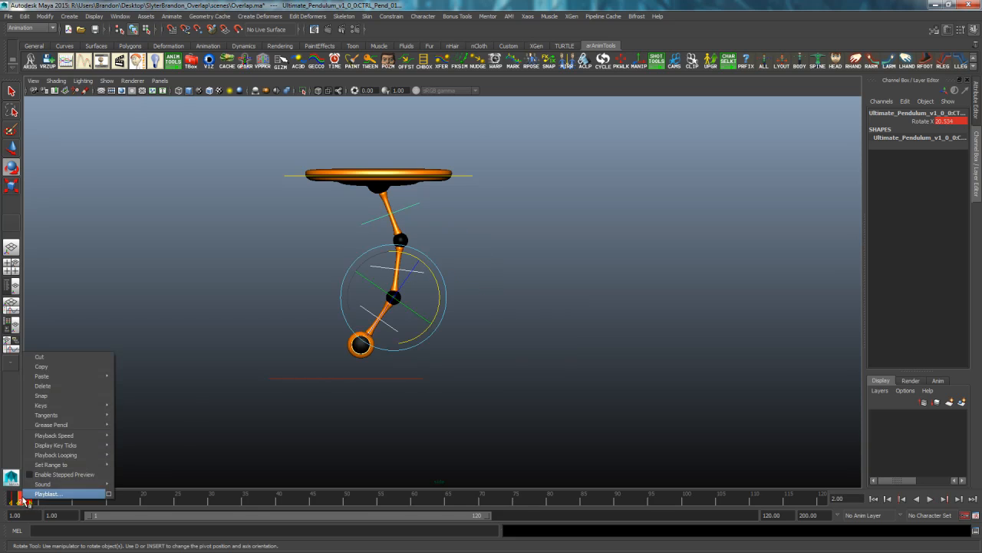
{"action": "left_click", "coordinate": [55, 386]}
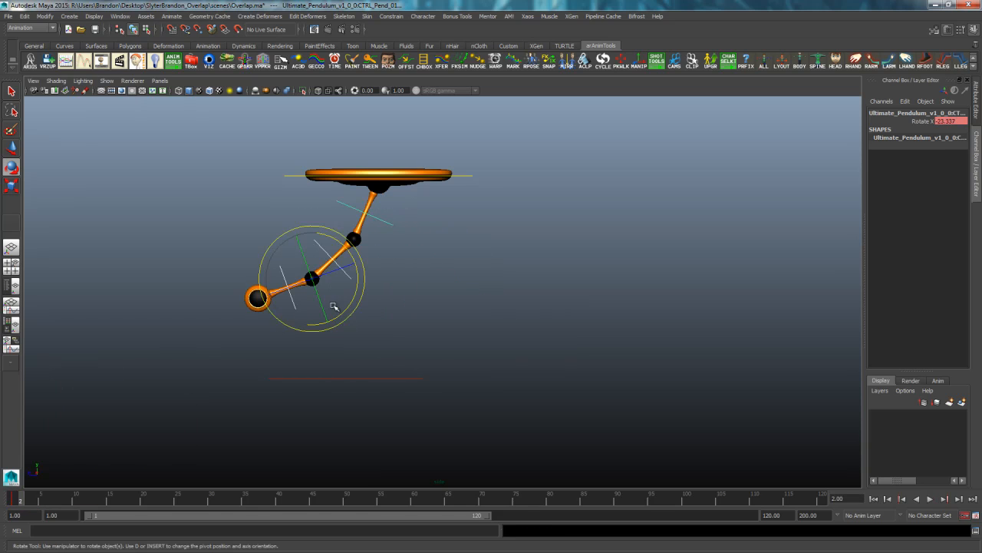
Set the three joint controls' Rotate X to 0 at frame 2 and deselect them
{"action": "double_click", "coordinate": [950, 121]}
{"action": "type", "text": "0"}
{"action": "key", "text": "Return"}
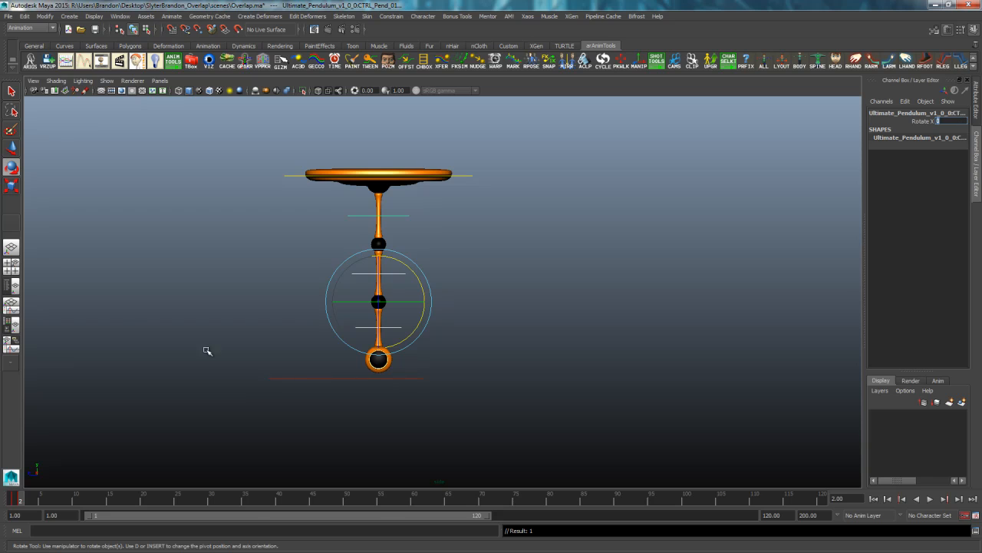
{"action": "left_click", "coordinate": [147, 320]}
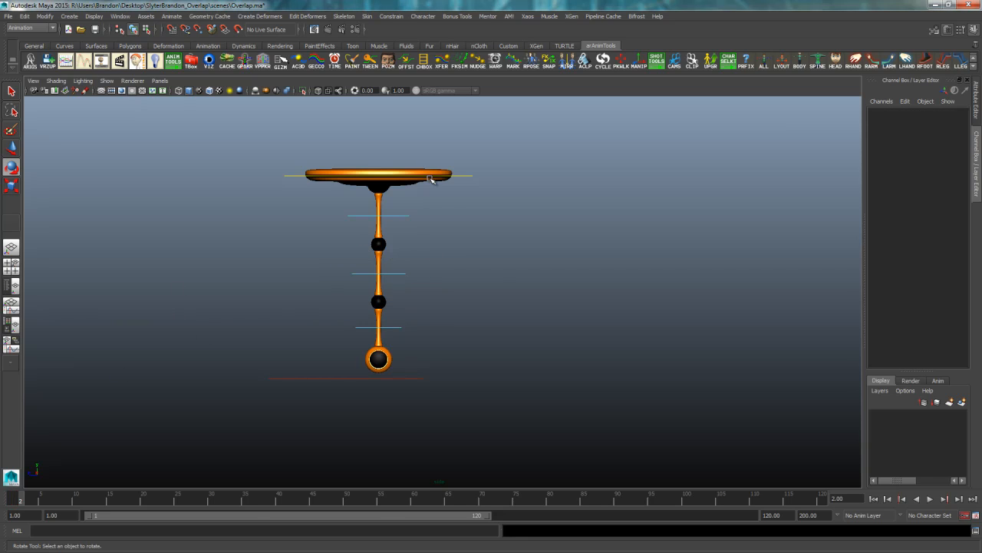
Select all the pendulum's controls and delete their keys at frame 2
{"action": "left_click_drag", "start_coordinate": [495, 138], "coordinate": [314, 361]}
{"action": "right_click", "coordinate": [29, 500]}
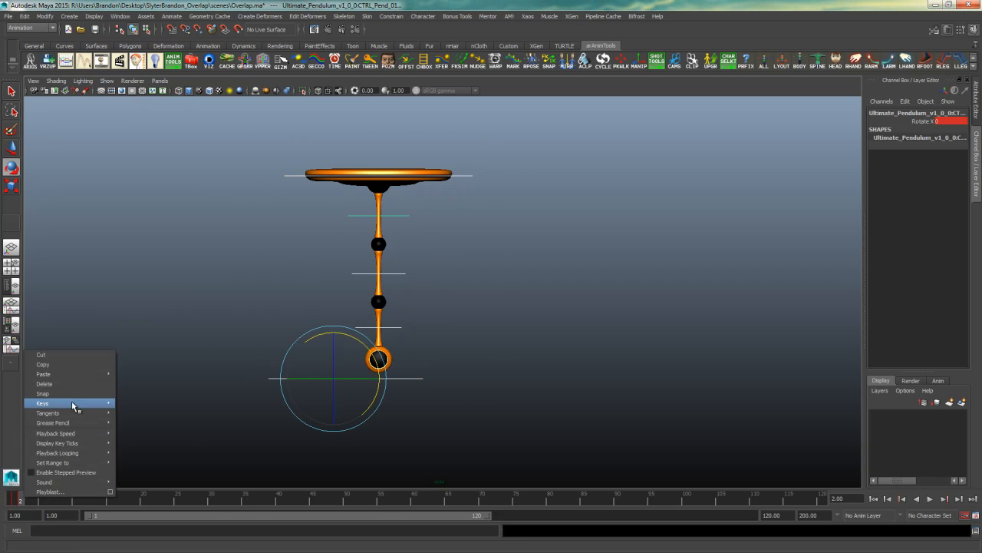
{"action": "left_click", "coordinate": [74, 389]}
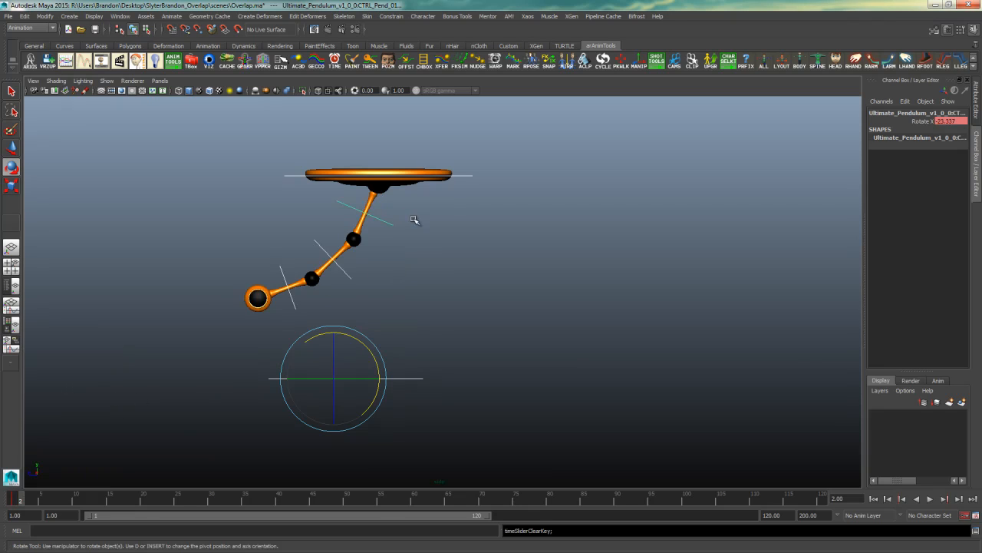
Clear the three joint controls' key at frame 2 and set their Rotate X to 0 at frame 1
{"action": "left_click_drag", "start_coordinate": [427, 209], "coordinate": [269, 310]}
{"action": "type", "text": "0"}
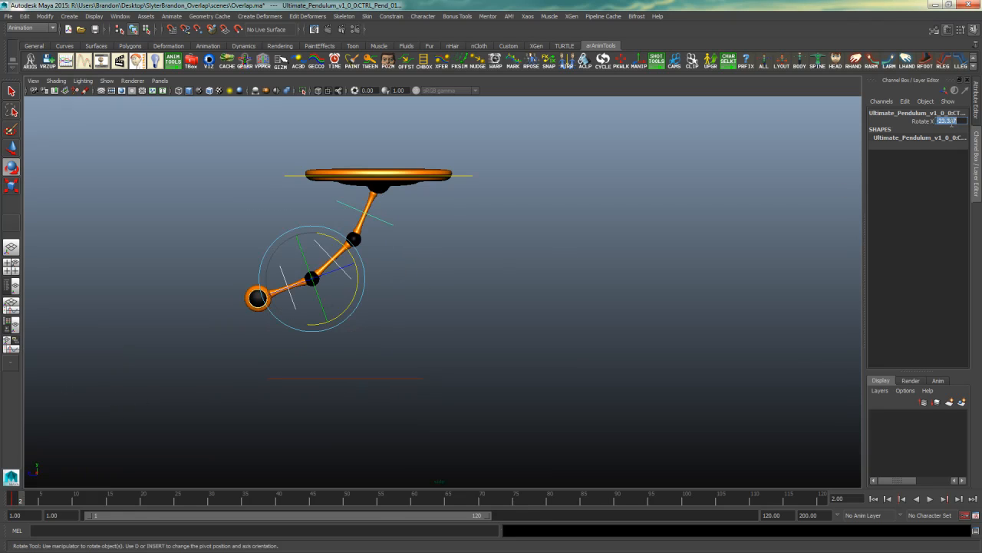
{"action": "key", "text": "Return"}
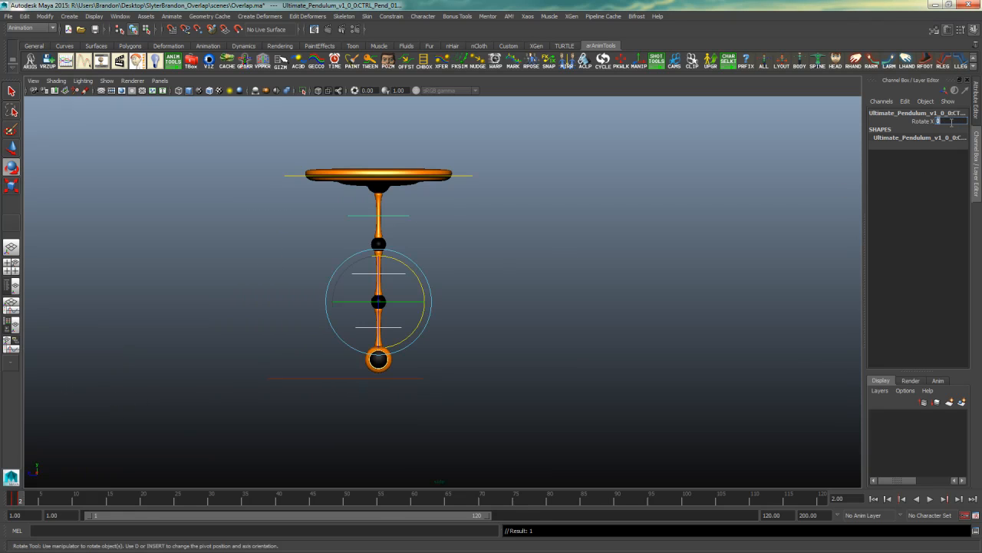
{"action": "right_click", "coordinate": [21, 503]}
{"action": "left_click", "coordinate": [60, 393]}
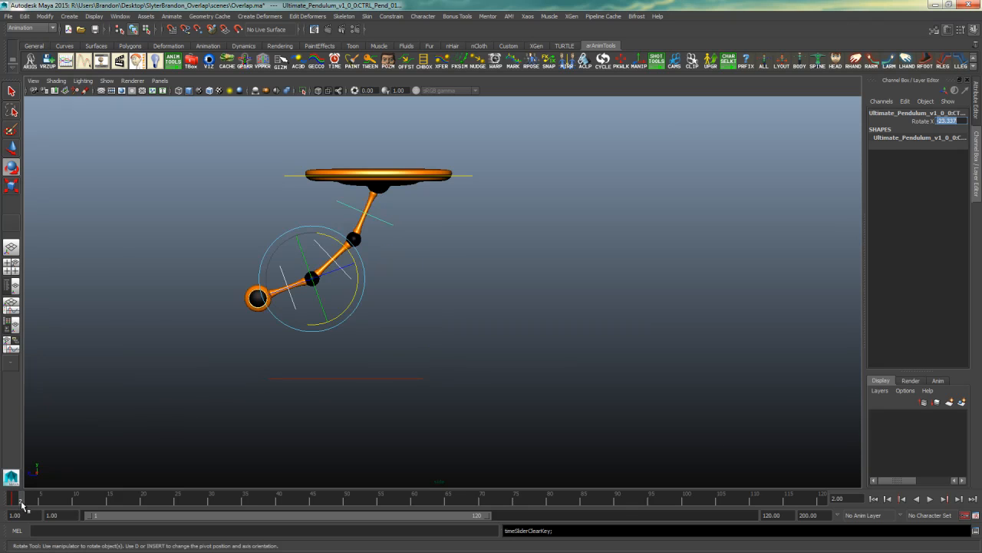
{"action": "type", "text": "0"}
{"action": "key", "text": "Return"}
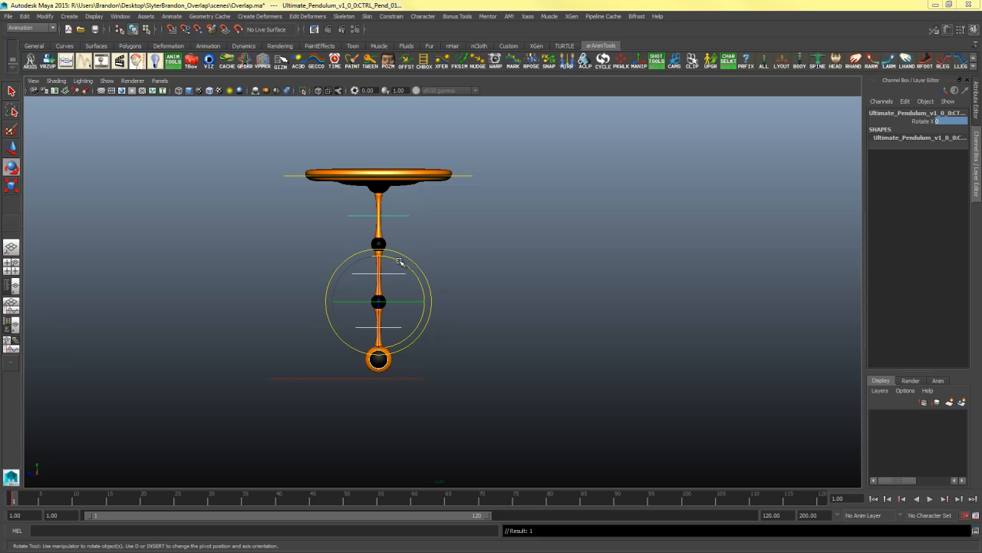
Try rotating the three joint controls about X to about -8.8, and return their Rotate X to 0
{"action": "mouse_move", "coordinate": [413, 263]}
{"action": "left_mouse_down"}
{"action": "mouse_move", "coordinate": [395, 265]}
{"action": "mouse_move", "coordinate": [441, 265]}
{"action": "mouse_move", "coordinate": [403, 259]}
{"action": "mouse_move", "coordinate": [428, 274]}
{"action": "mouse_move", "coordinate": [391, 256]}
{"action": "mouse_move", "coordinate": [438, 275]}
{"action": "mouse_move", "coordinate": [379, 251]}
{"action": "mouse_move", "coordinate": [432, 270]}
{"action": "mouse_move", "coordinate": [423, 270]}
{"action": "left_mouse_up"}
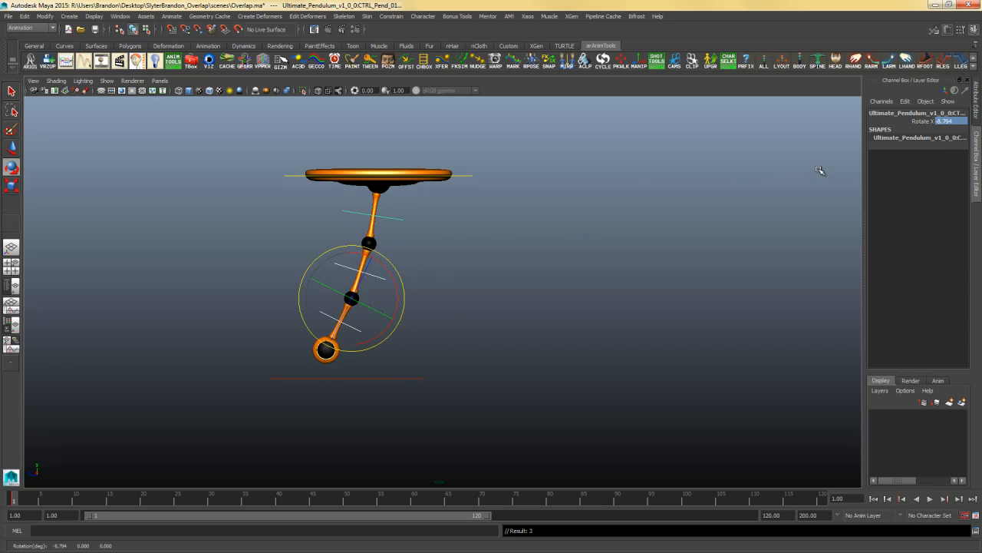
{"action": "left_click_drag", "start_coordinate": [378, 254], "coordinate": [380, 231]}
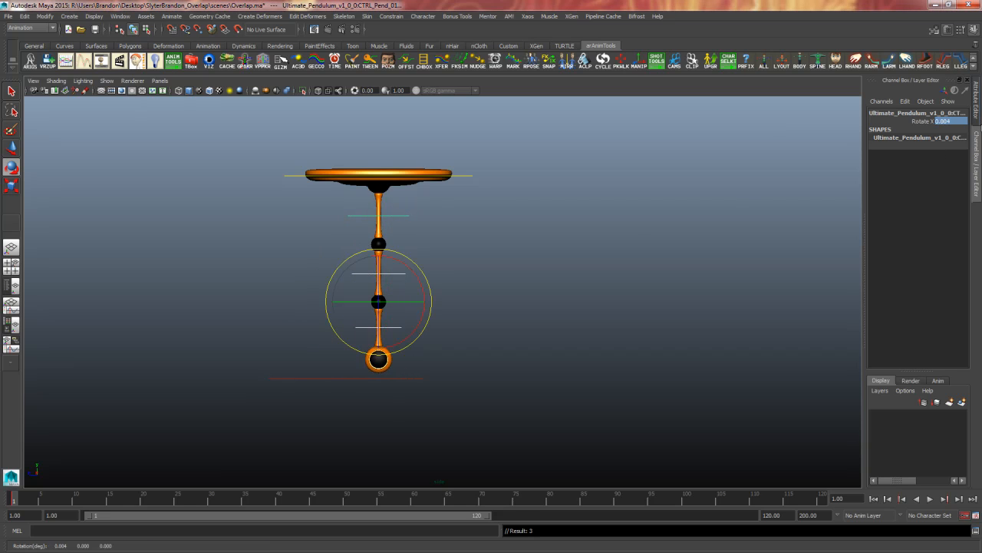
{"action": "left_click", "coordinate": [946, 121]}
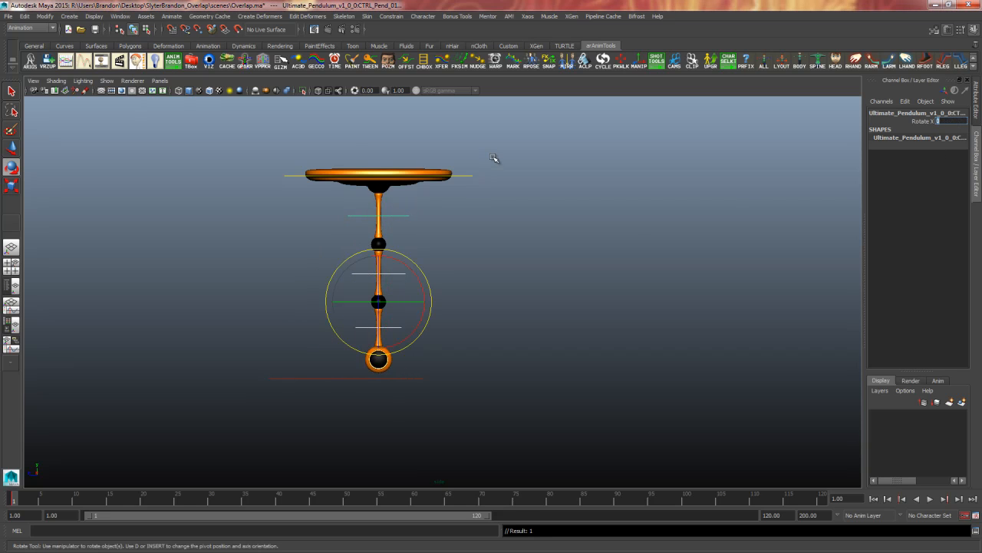
Select the pendulum's main control and set its Translate Z to 0 at frame 1
{"action": "left_click_drag", "start_coordinate": [494, 156], "coordinate": [456, 190]}
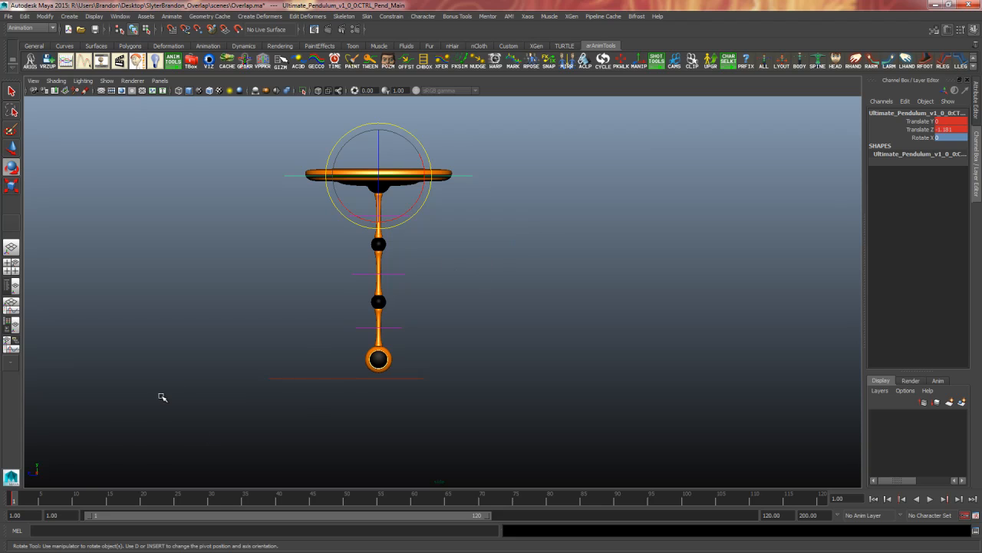
{"action": "key", "text": "w"}
{"action": "scroll", "coordinate": [237, 425], "scroll_direction": "down", "scroll_amount": 1}
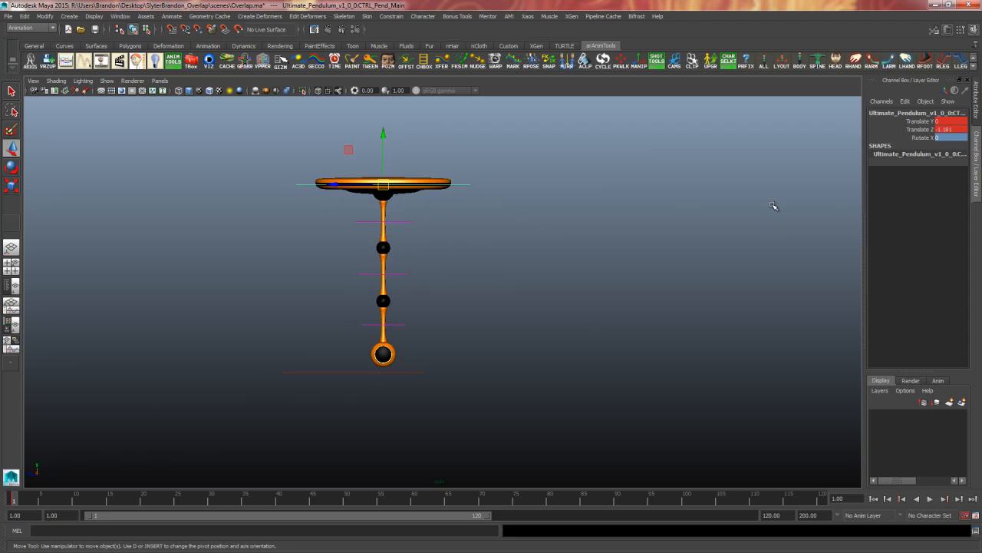
{"action": "type", "text": "0"}
{"action": "key", "text": "Return"}
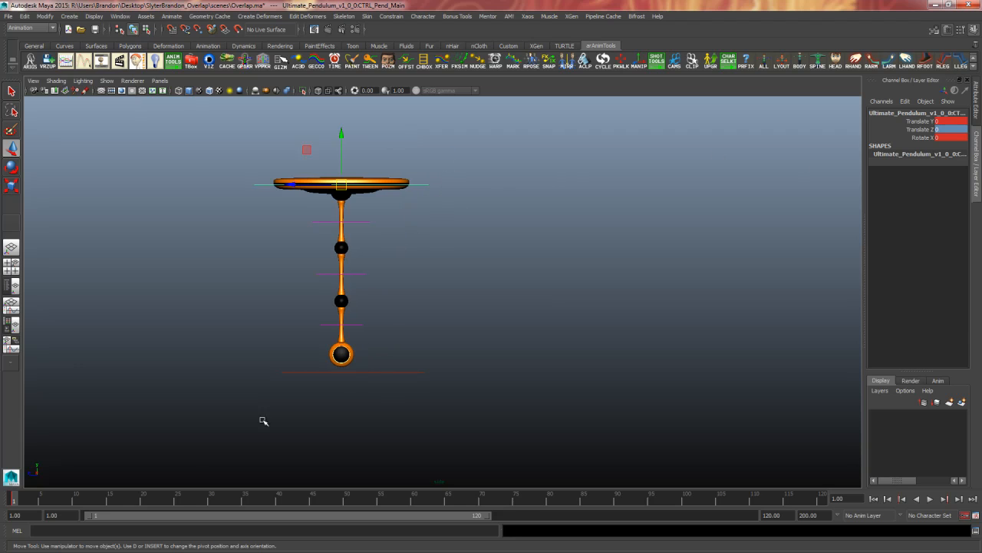
At frame 15, move the main control along Z to about -11.5 and play back the move
{"action": "left_click", "coordinate": [111, 502]}
{"action": "middle_click_drag", "start_coordinate": [519, 347], "coordinate": [448, 367], "text": "alt"}
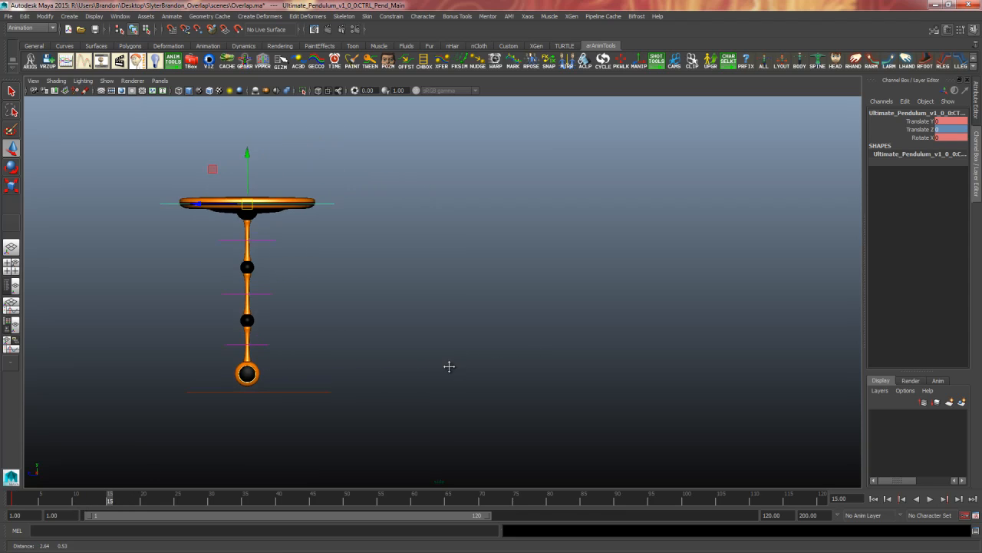
{"action": "right_click_drag", "start_coordinate": [447, 366], "coordinate": [162, 405], "text": "alt"}
{"action": "left_click", "coordinate": [315, 370], "text": "alt"}
{"action": "middle_click_drag", "start_coordinate": [315, 370], "coordinate": [265, 376], "text": "alt"}
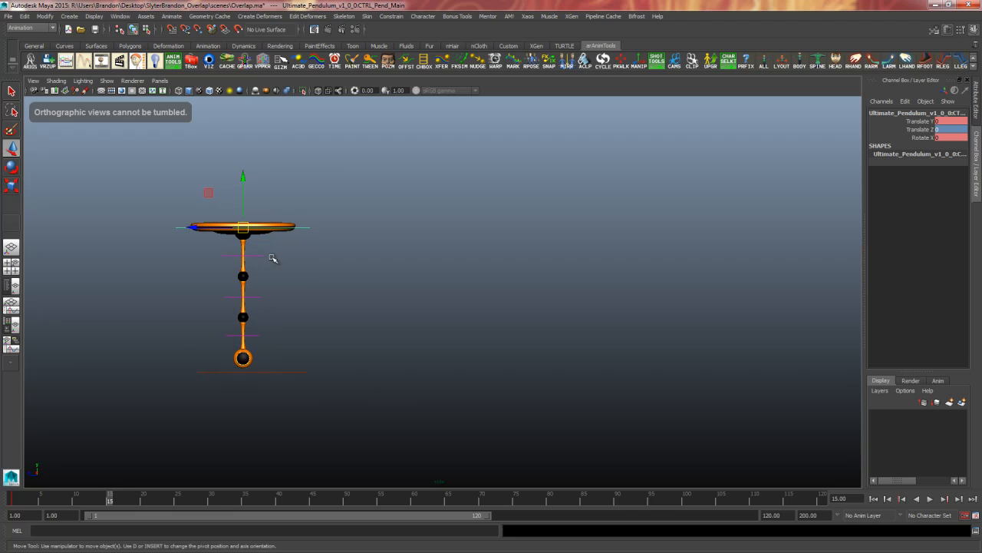
{"action": "left_click_drag", "start_coordinate": [194, 227], "coordinate": [508, 227]}
{"action": "left_click", "coordinate": [14, 499]}
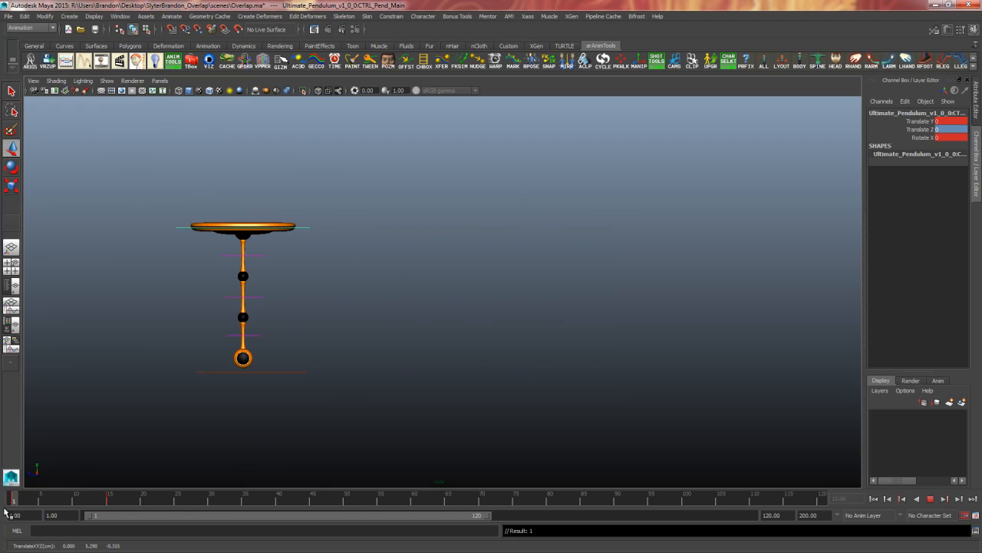
{"action": "left_click", "coordinate": [930, 499]}
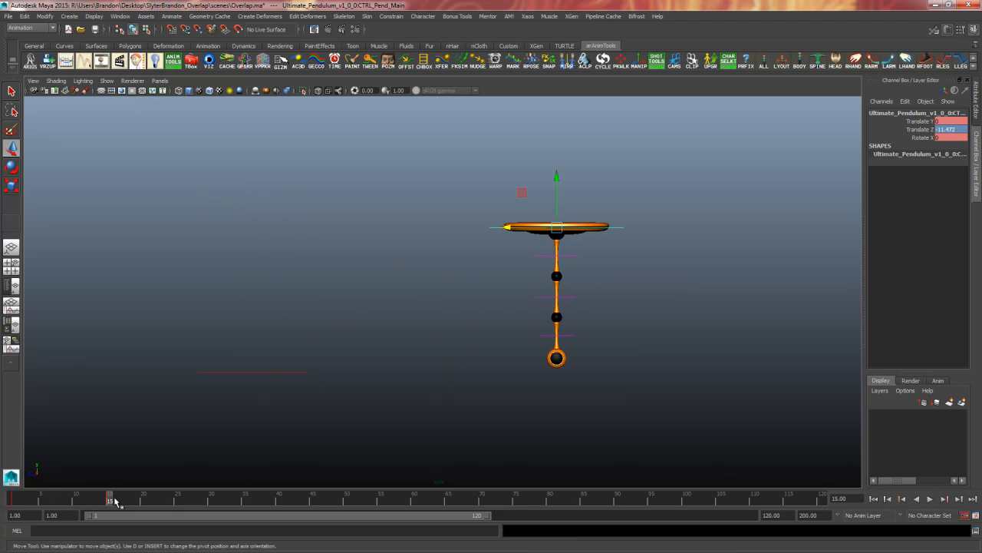
Set the main control's Translate Z to -10 at frame 15, play back the move and return to frame 1
{"action": "left_click_drag", "start_coordinate": [512, 229], "coordinate": [484, 228]}
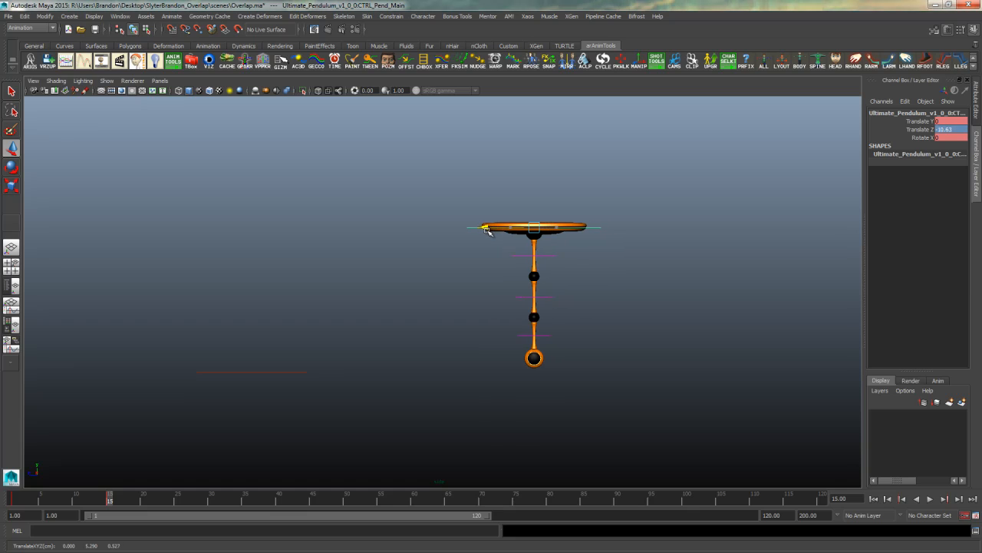
{"action": "double_click", "coordinate": [950, 131]}
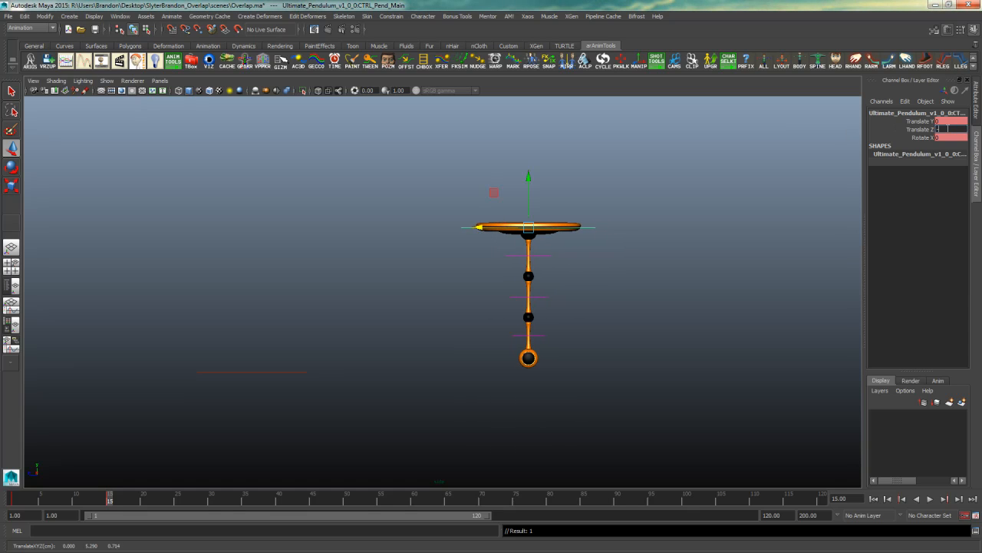
{"action": "type", "text": "-10"}
{"action": "key", "text": "Return"}
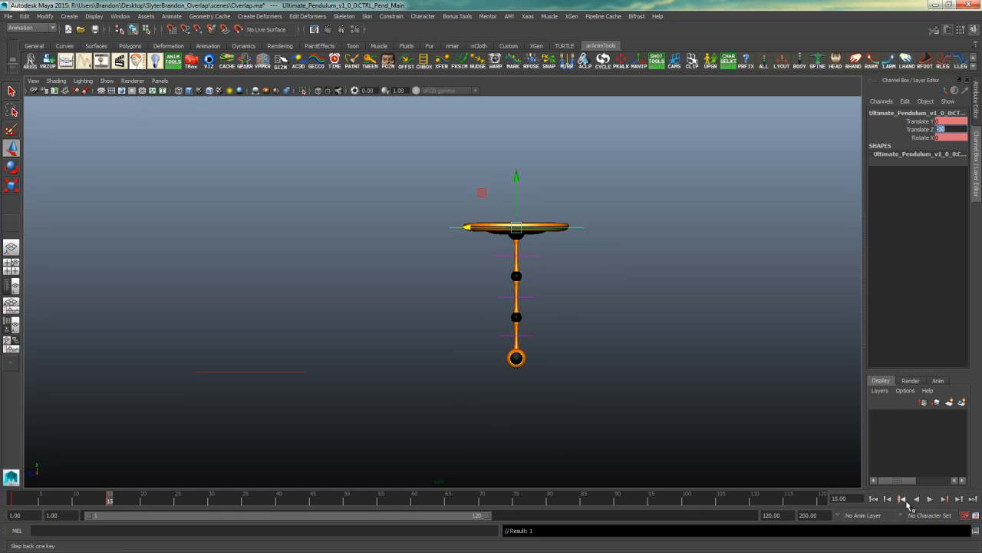
{"action": "left_click", "coordinate": [888, 499]}
{"action": "left_click", "coordinate": [931, 499]}
{"action": "left_click", "coordinate": [931, 499]}
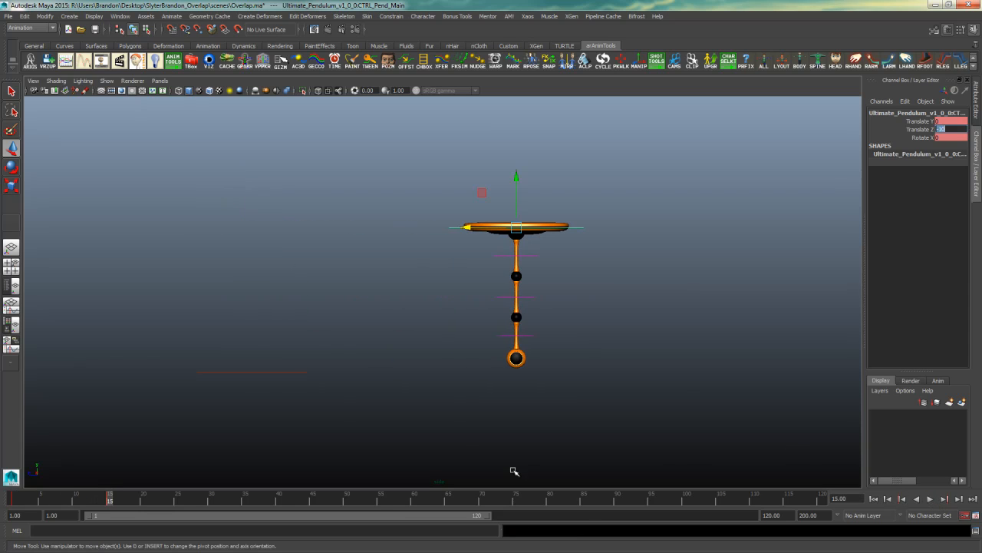
{"action": "left_click_drag", "start_coordinate": [32, 499], "coordinate": [2, 506]}
Select the three joint controls and rotate them about X to about -7.7 at frame 4 so the chain drags behind
{"action": "middle_click_drag", "start_coordinate": [328, 350], "coordinate": [395, 346], "text": "alt"}
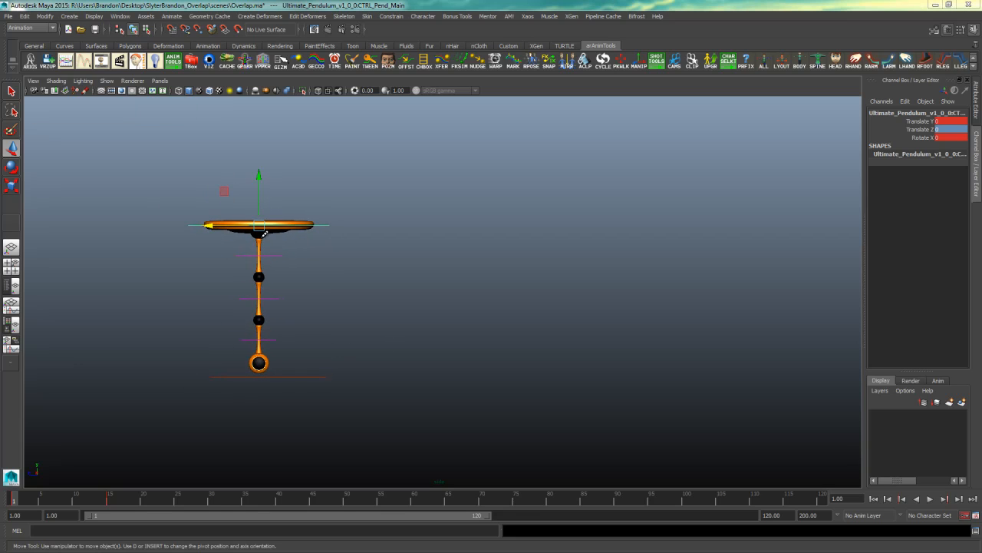
{"action": "left_click", "coordinate": [302, 266]}
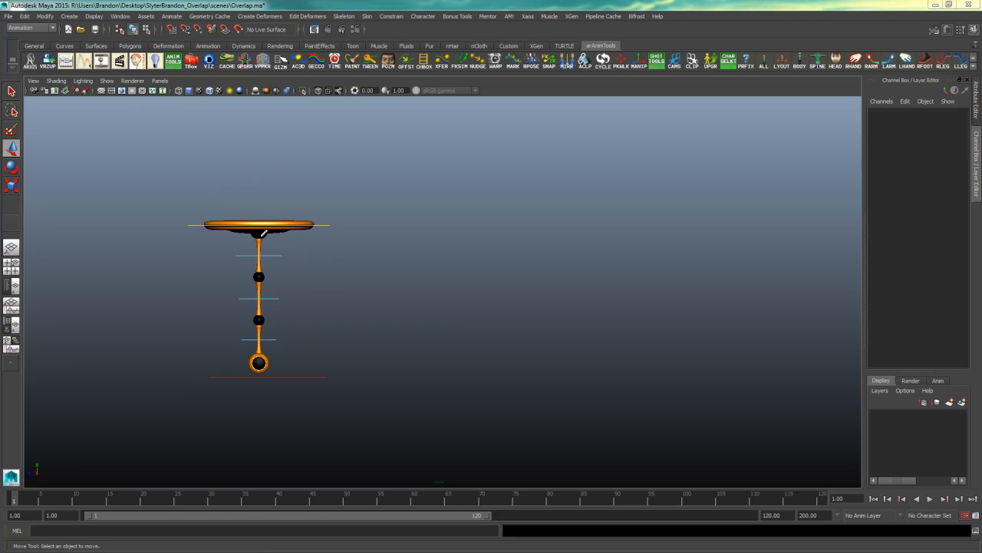
{"action": "left_click_drag", "start_coordinate": [260, 258], "coordinate": [259, 367]}
{"action": "left_click_drag", "start_coordinate": [291, 250], "coordinate": [271, 350]}
{"action": "left_click_drag", "start_coordinate": [21, 499], "coordinate": [35, 503]}
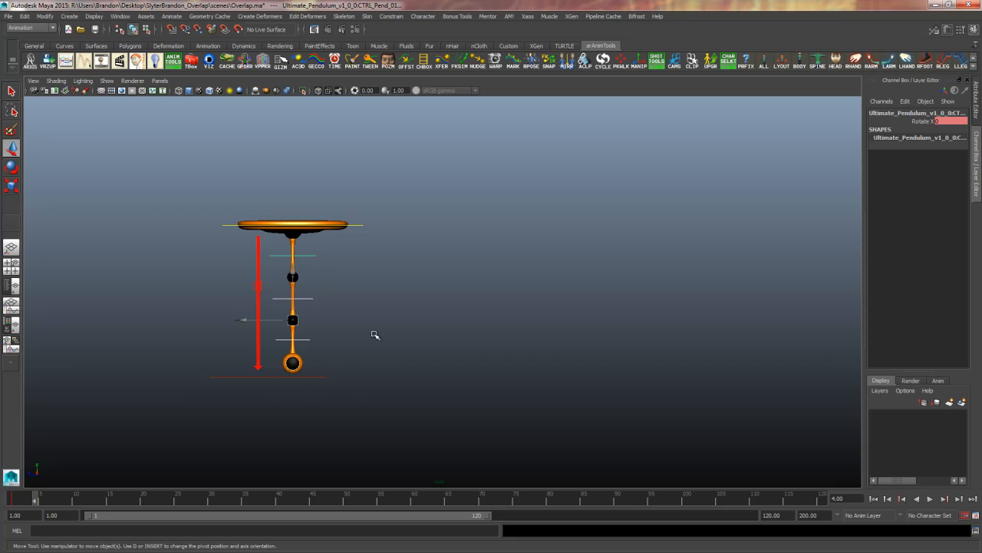
{"action": "key", "text": "e"}
{"action": "left_click_drag", "start_coordinate": [330, 289], "coordinate": [332, 294]}
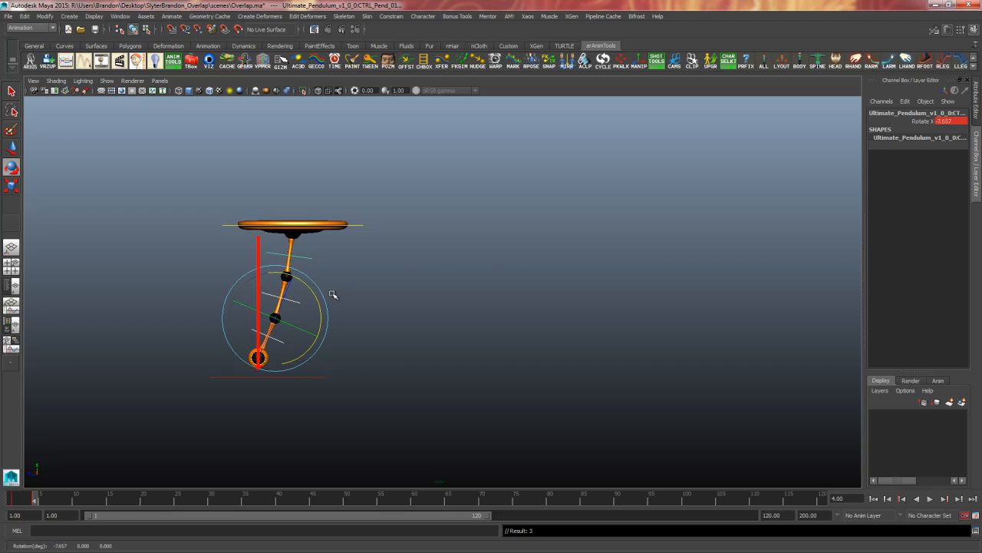
Reselect the three joint controls, fine-tune and key their X rotation at frame 4, and return to frame 1 with nothing selected
{"action": "left_click", "coordinate": [288, 404]}
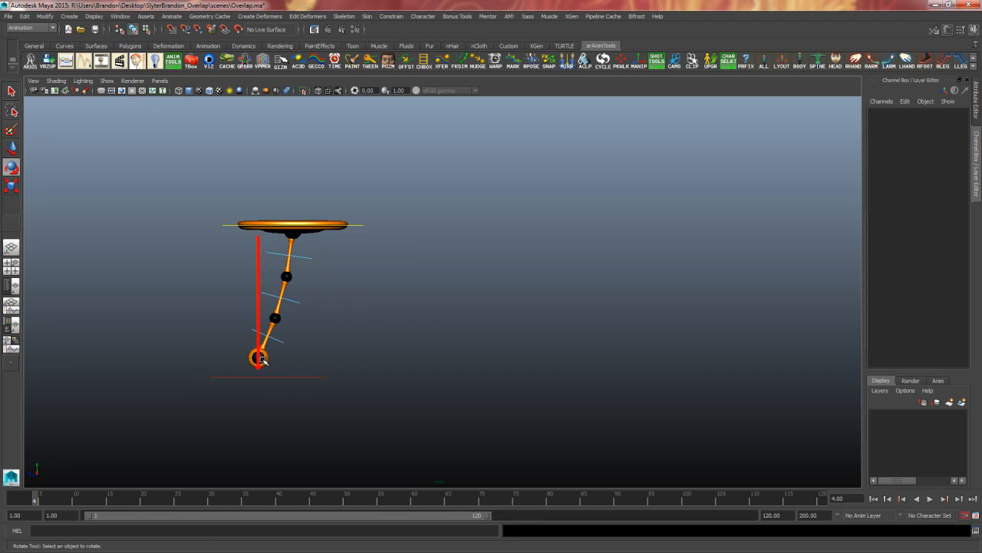
{"action": "left_click_drag", "start_coordinate": [322, 252], "coordinate": [270, 350]}
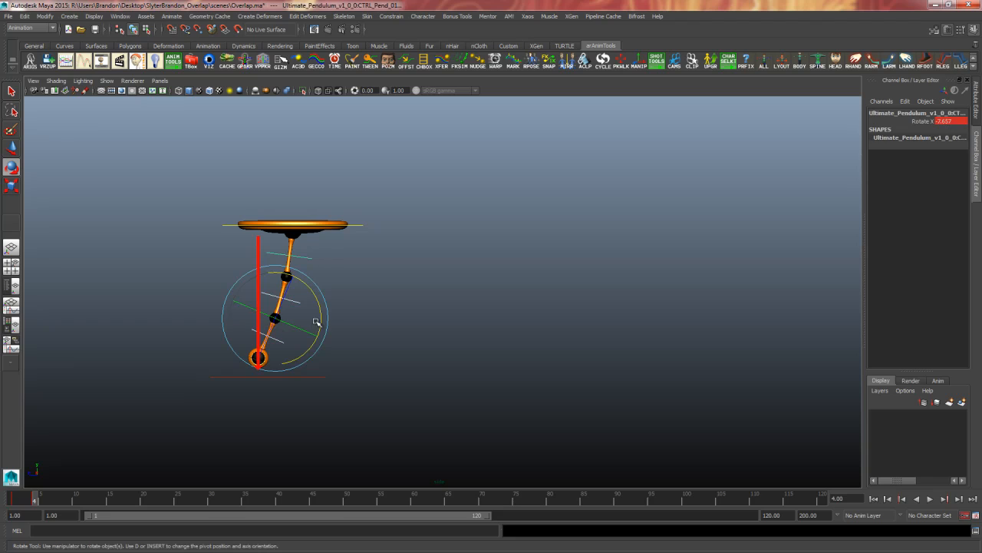
{"action": "left_click_drag", "start_coordinate": [320, 317], "coordinate": [320, 315]}
{"action": "key", "text": "s"}
{"action": "left_click_drag", "start_coordinate": [33, 501], "coordinate": [15, 506]}
{"action": "left_click", "coordinate": [264, 352]}
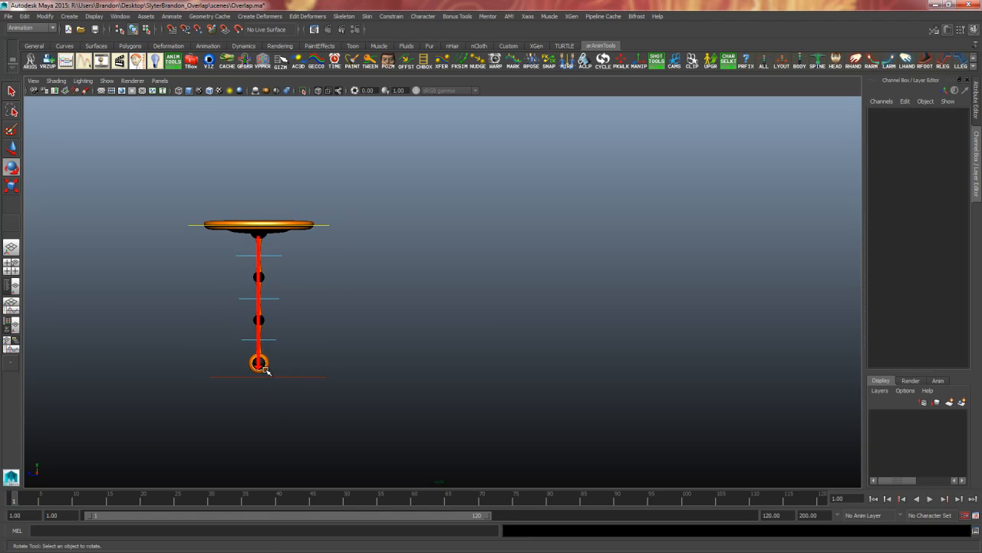
Compare frames 1 and 2, and at frame 2 rotate the three joint controls about X and key them against the tip's starting position
{"action": "key", "text": "alt+period"}
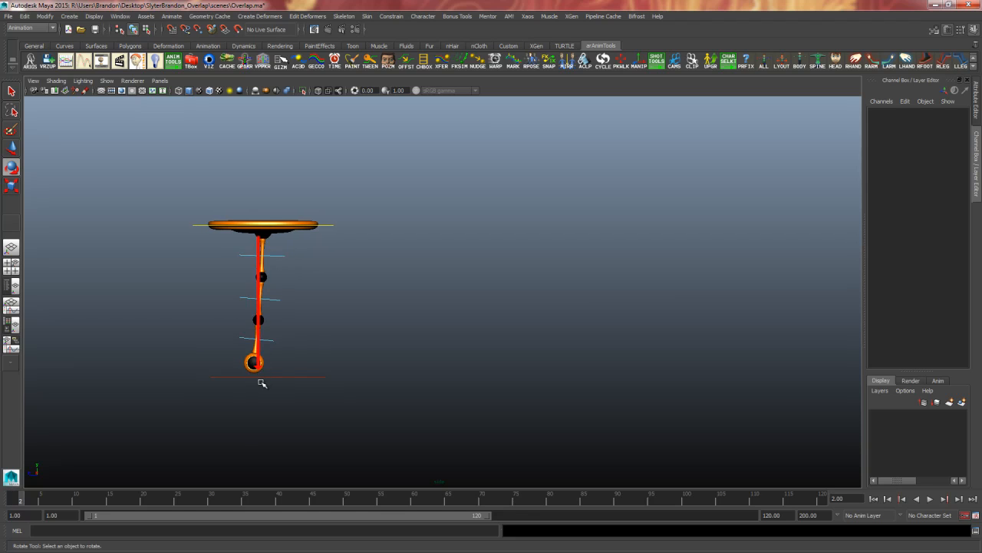
{"action": "key", "text": "alt+comma"}
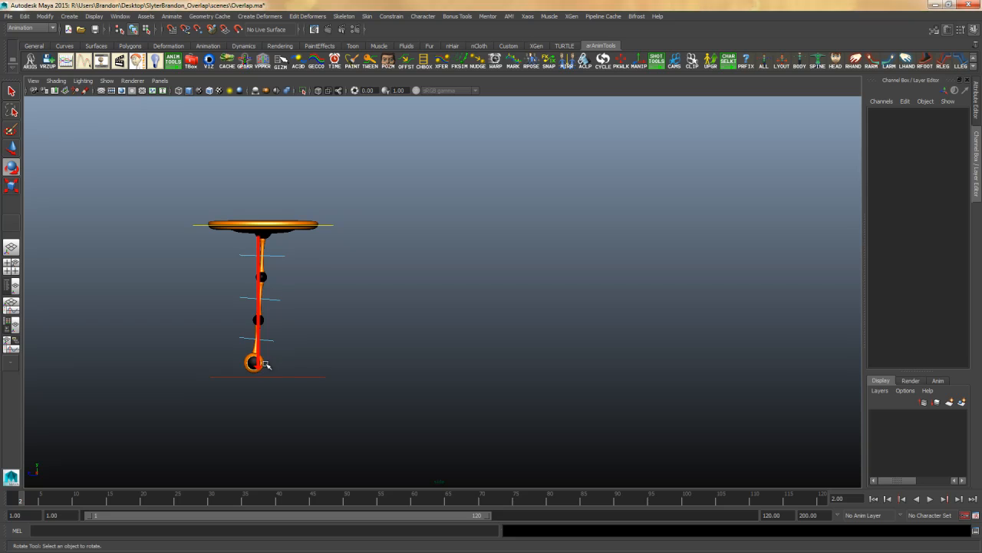
{"action": "key", "text": "alt+period"}
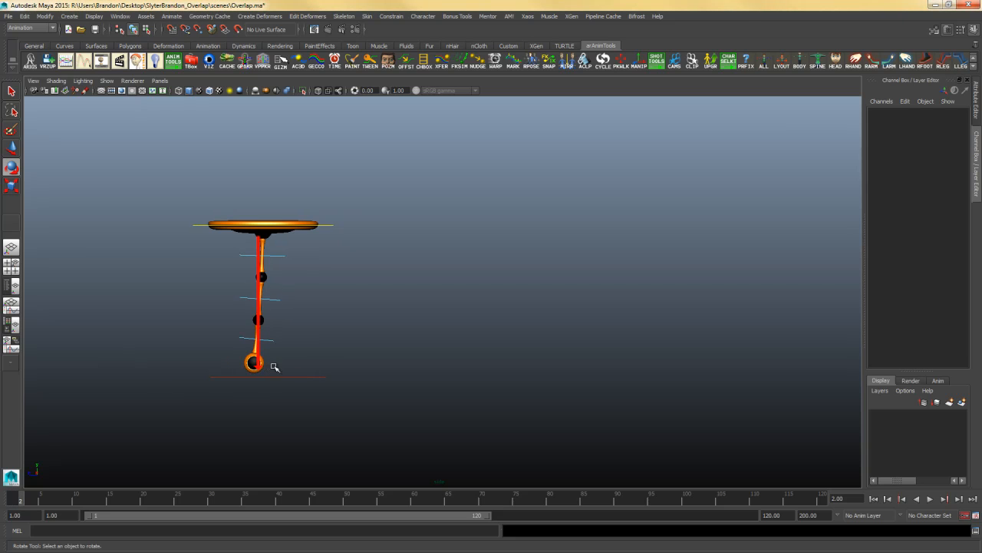
{"action": "left_click_drag", "start_coordinate": [285, 252], "coordinate": [292, 346]}
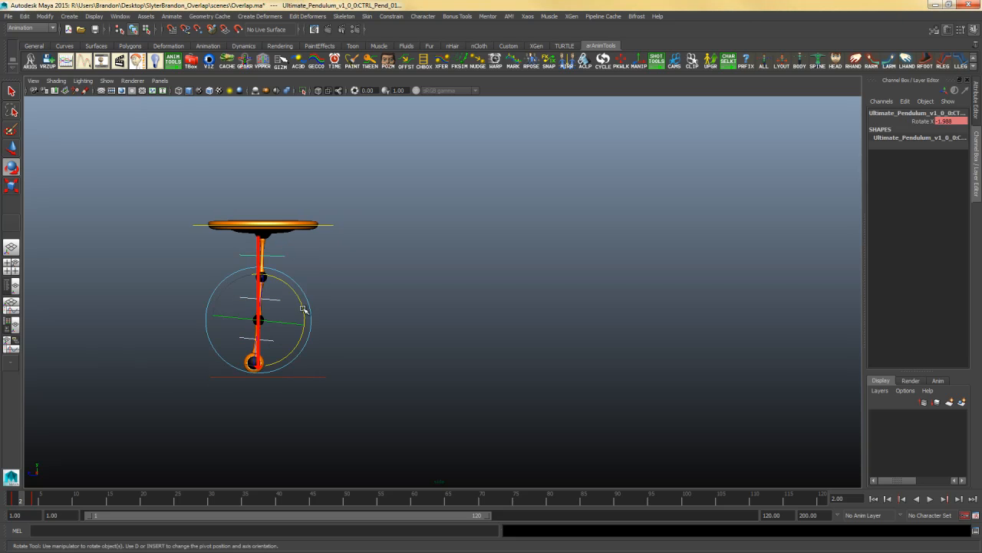
{"action": "left_click", "coordinate": [304, 309]}
{"action": "left_click_drag", "start_coordinate": [303, 309], "coordinate": [323, 317]}
{"action": "key", "text": "s"}
Rotate the three joint controls about X to about -3.3 at frame 3, comparing the pose with frame 2
{"action": "key", "text": "alt+period"}
{"action": "key", "text": "alt+comma"}
{"action": "key", "text": "alt+period"}
{"action": "key", "text": "alt+comma"}
{"action": "key", "text": "alt+period"}
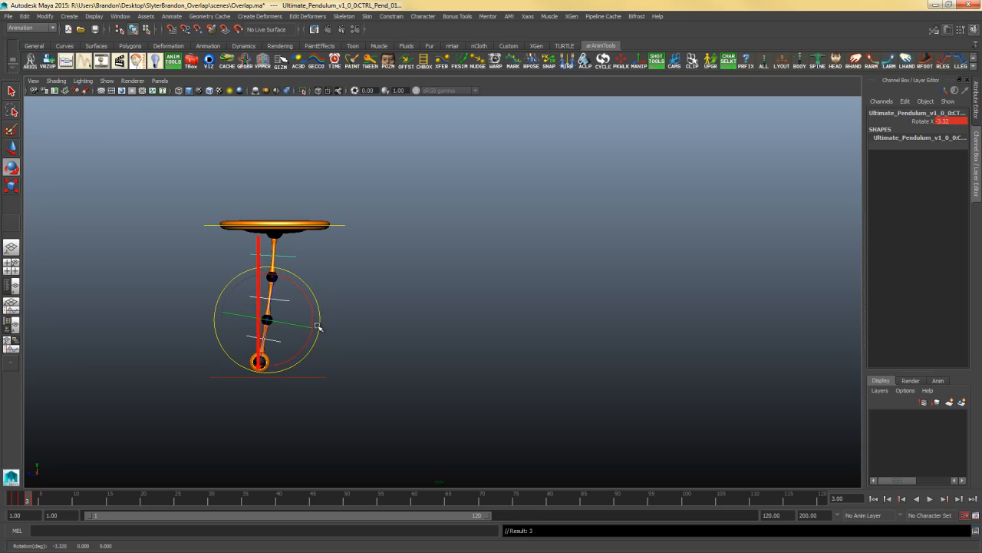
Check the drag across frames 1 to 4, and refine and key the joint controls' X rotation at frame 3 to about -3.5
{"action": "key", "text": "alt+period"}
{"action": "key", "text": "alt+comma"}
{"action": "key", "text": "alt+comma"}
{"action": "key", "text": "alt+comma"}
{"action": "key", "text": "alt+period"}
{"action": "key", "text": "alt+period"}
{"action": "left_click_drag", "start_coordinate": [320, 330], "coordinate": [322, 329]}
{"action": "key", "text": "s"}
{"action": "key", "text": "alt+comma"}
{"action": "key", "text": "alt+period"}
{"action": "key", "text": "alt+comma"}
{"action": "key", "text": "alt+period"}
{"action": "key", "text": "alt+period"}
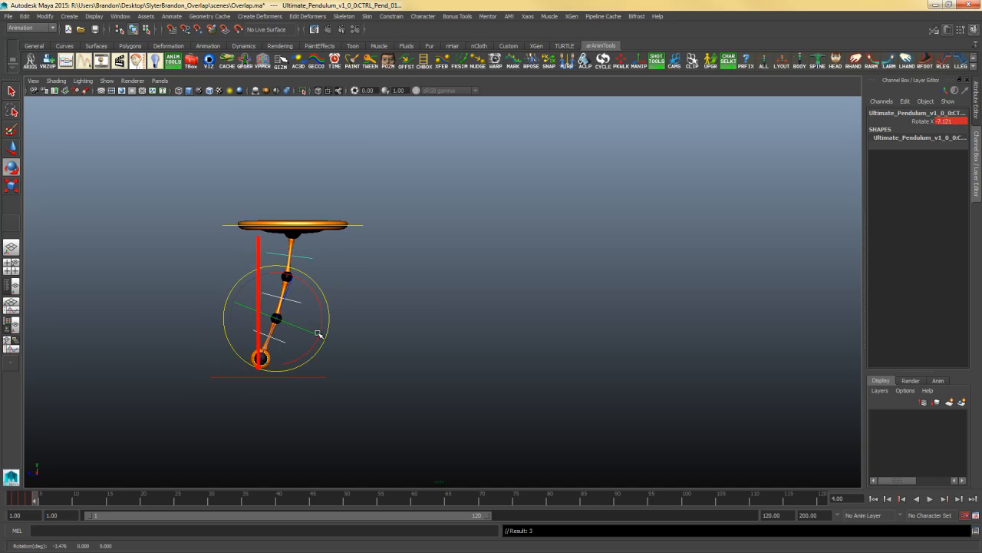
Step through the keyed drag poses up to frame 4, and examine the main control's sideways travel between frames 4 and 14
{"action": "key", "text": "alt+comma"}
{"action": "key", "text": "alt+comma"}
{"action": "key", "text": "alt+period"}
{"action": "key", "text": "alt+period"}
{"action": "left_click_drag", "start_coordinate": [54, 496], "coordinate": [103, 504]}
{"action": "left_click_drag", "start_coordinate": [639, 211], "coordinate": [593, 260]}
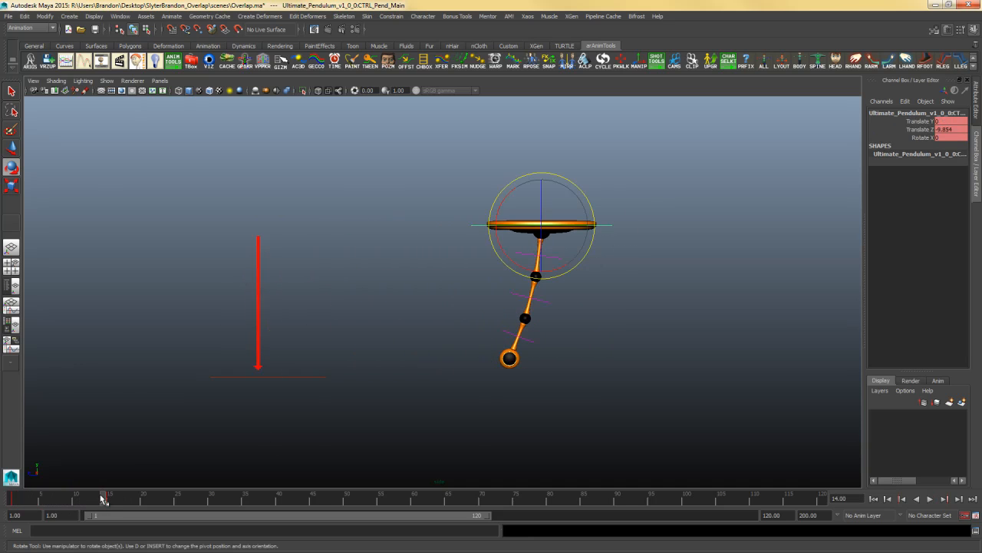
{"action": "left_click_drag", "start_coordinate": [103, 499], "coordinate": [63, 507]}
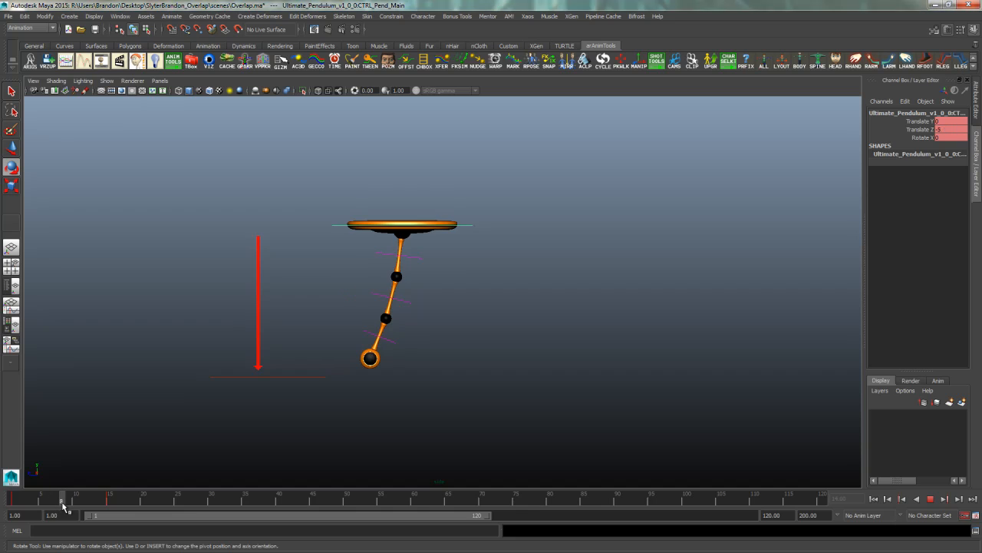
Rotate the three joint controls about X to about -24 at frame 10, key them, and play the result
{"action": "left_click_drag", "start_coordinate": [473, 259], "coordinate": [376, 350]}
{"action": "left_click_drag", "start_coordinate": [72, 500], "coordinate": [76, 501]}
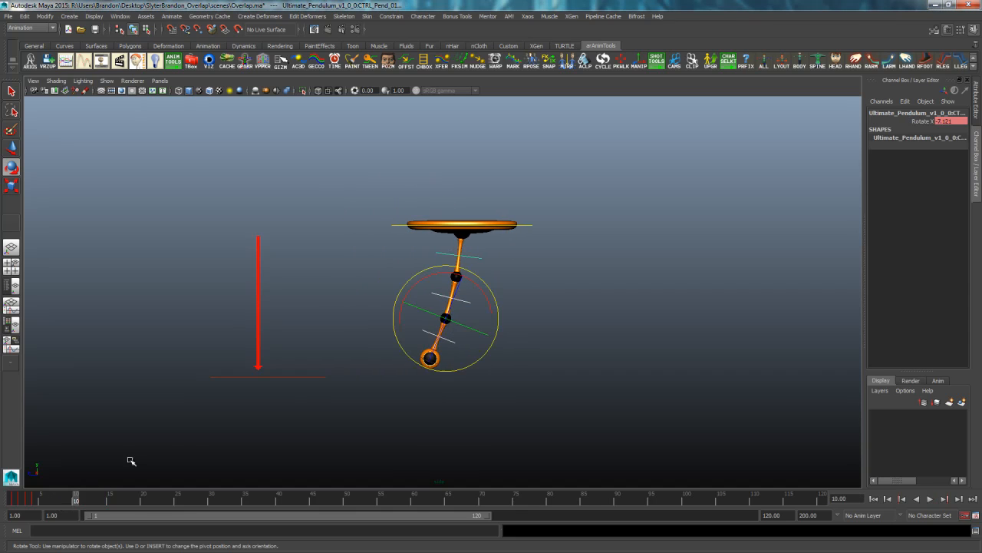
{"action": "mouse_move", "coordinate": [495, 313]}
{"action": "left_mouse_down"}
{"action": "mouse_move", "coordinate": [489, 294]}
{"action": "mouse_move", "coordinate": [501, 303]}
{"action": "left_mouse_up"}
{"action": "key", "text": "s"}
{"action": "key", "text": "alt+v"}
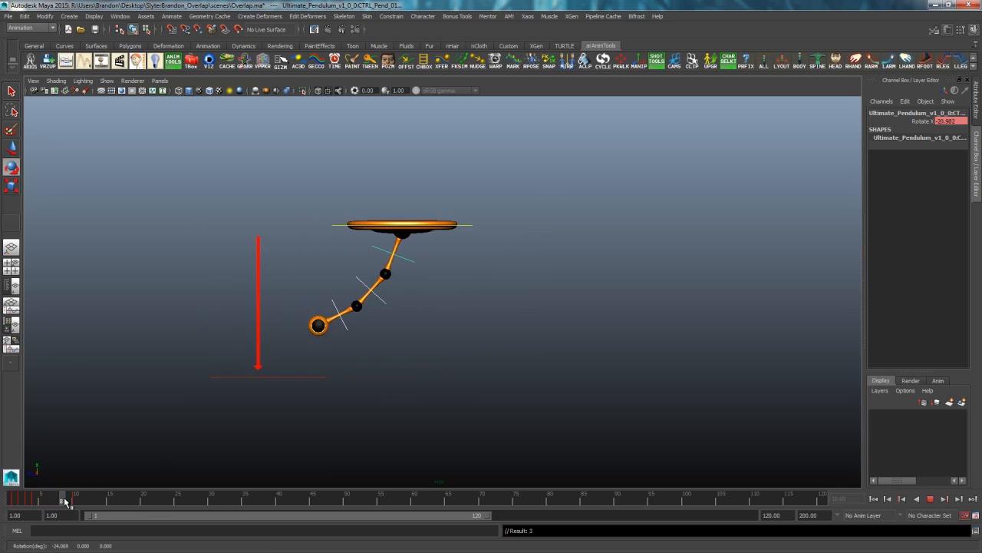
Key the three joint controls at frame 15 in their held dragged pose, and clear the selection
{"action": "left_click_drag", "start_coordinate": [60, 507], "coordinate": [114, 504]}
{"action": "left_click_drag", "start_coordinate": [691, 184], "coordinate": [501, 339]}
{"action": "left_click", "coordinate": [604, 342]}
{"action": "left_click_drag", "start_coordinate": [587, 249], "coordinate": [484, 350]}
{"action": "scroll", "coordinate": [504, 352], "scroll_direction": "down", "scroll_amount": 1}
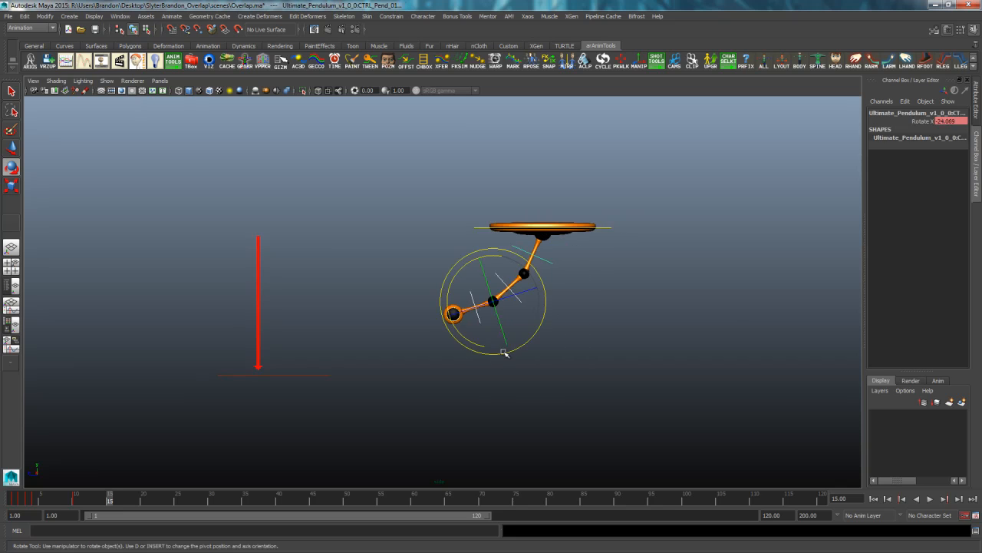
{"action": "scroll", "coordinate": [504, 353], "scroll_direction": "down", "scroll_amount": 3}
{"action": "left_click", "coordinate": [568, 348]}
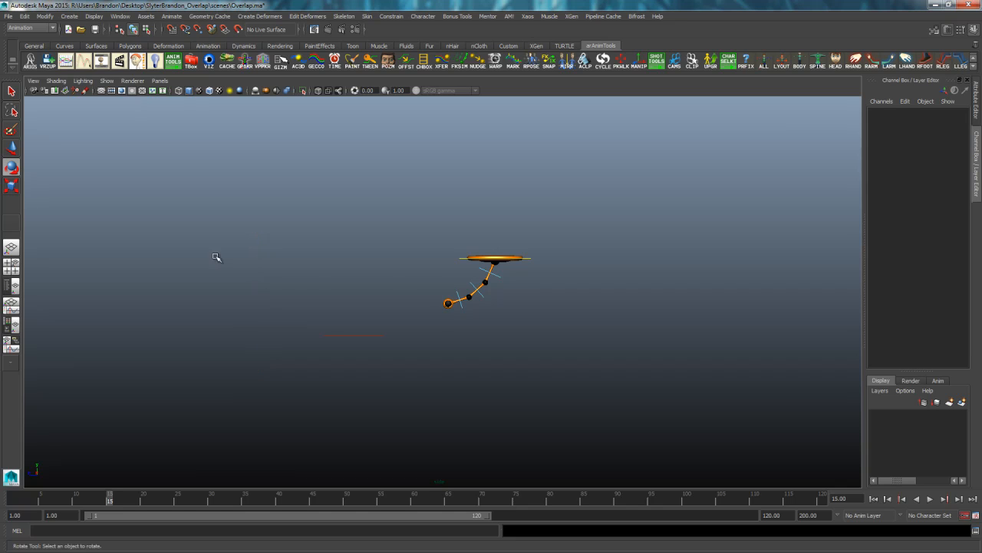
Review the move from frame 1 to 15 with all controls selected, and inspect the main and upper joint controls' keys at frame 15
{"action": "left_click_drag", "start_coordinate": [527, 277], "coordinate": [432, 325]}
{"action": "middle_click_drag", "start_coordinate": [488, 339], "coordinate": [478, 344], "text": "alt"}
{"action": "right_click_drag", "start_coordinate": [478, 344], "coordinate": [798, 361], "text": "alt"}
{"action": "left_click", "coordinate": [533, 369], "text": "alt"}
{"action": "left_click", "coordinate": [139, 477]}
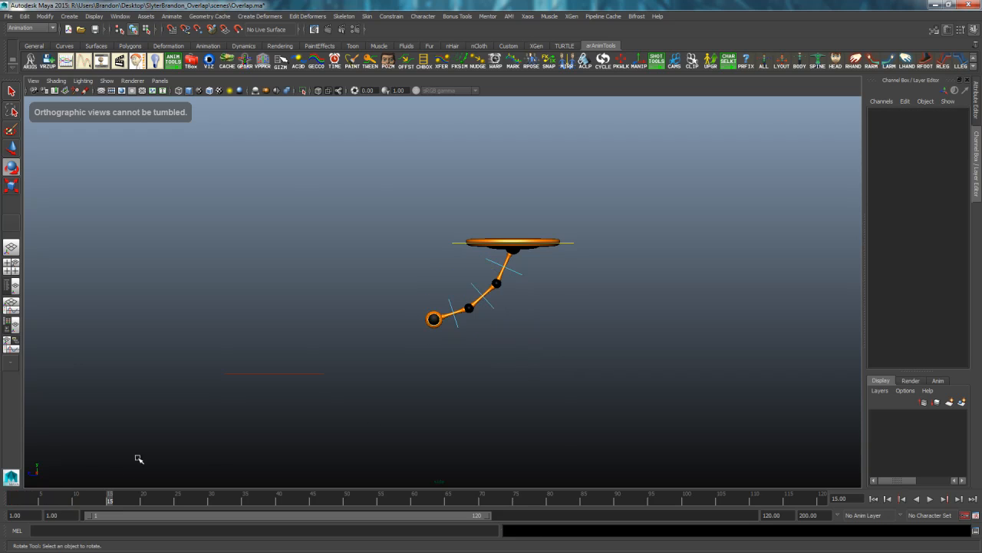
{"action": "left_click_drag", "start_coordinate": [597, 204], "coordinate": [315, 390]}
{"action": "left_click", "coordinate": [16, 499]}
{"action": "key", "text": "alt+v"}
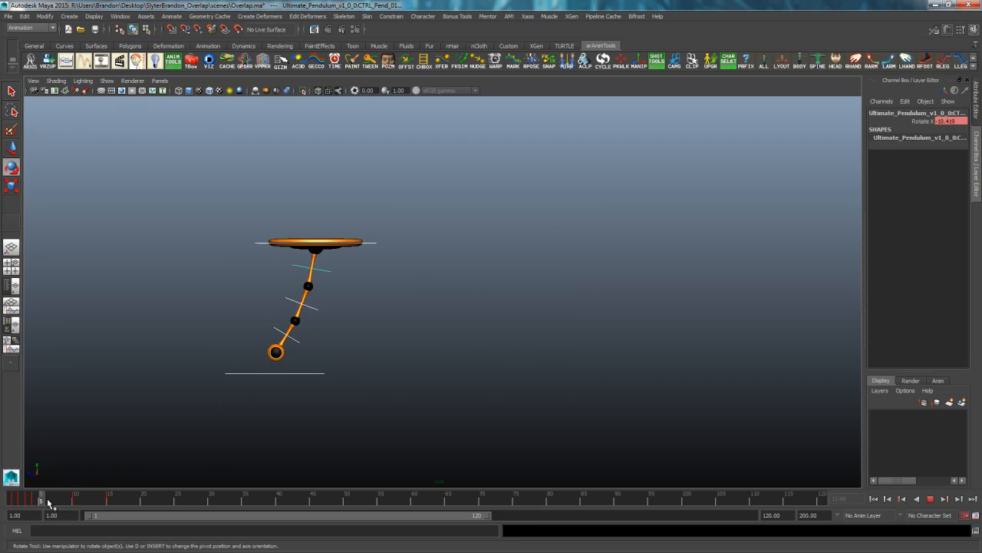
{"action": "left_click_drag", "start_coordinate": [48, 503], "coordinate": [110, 504]}
{"action": "left_click_drag", "start_coordinate": [597, 223], "coordinate": [561, 281]}
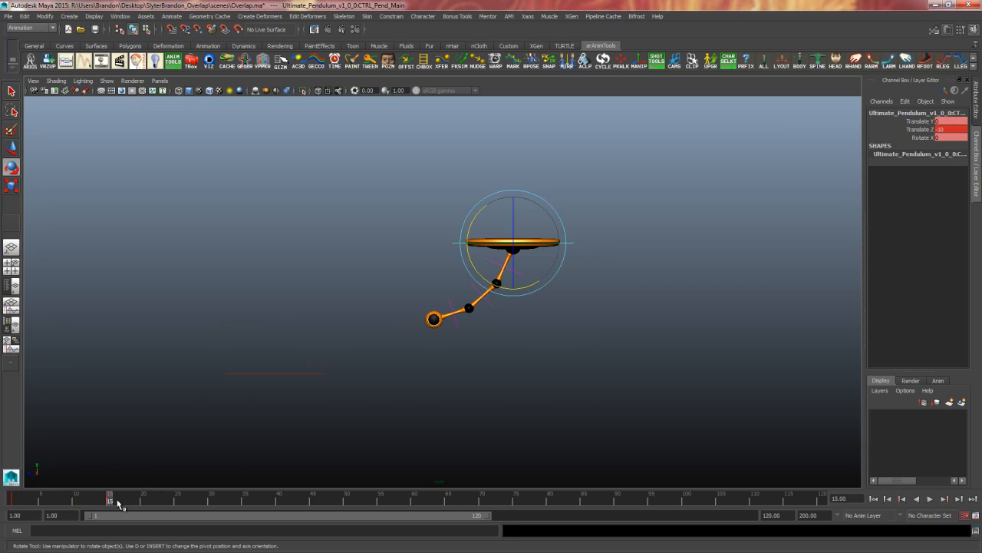
{"action": "left_click_drag", "start_coordinate": [572, 256], "coordinate": [517, 277], "text": "shift"}
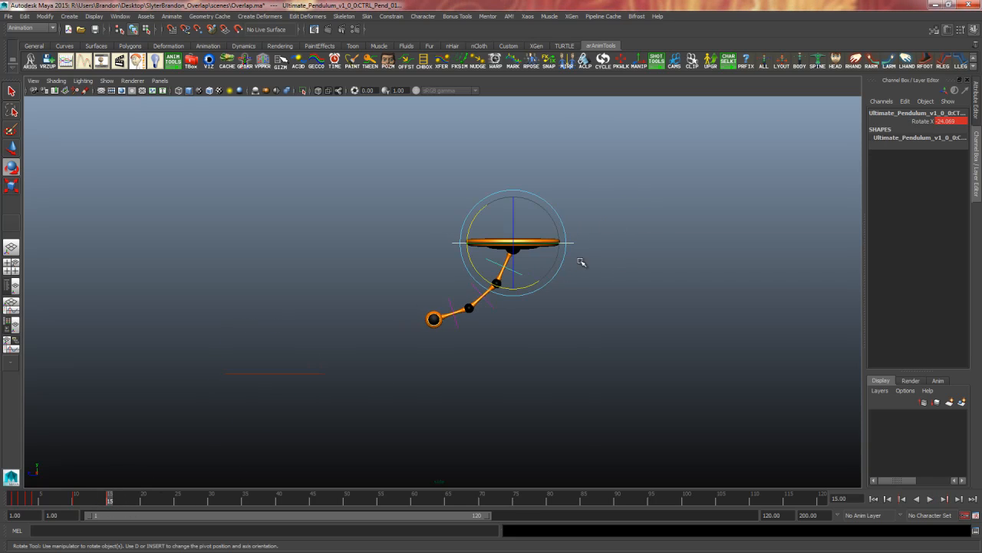
Rotate the three joint controls about X to about 23.7 at frame 17, key the reversed bend, and go back to frame 16
{"action": "left_click_drag", "start_coordinate": [657, 198], "coordinate": [426, 354]}
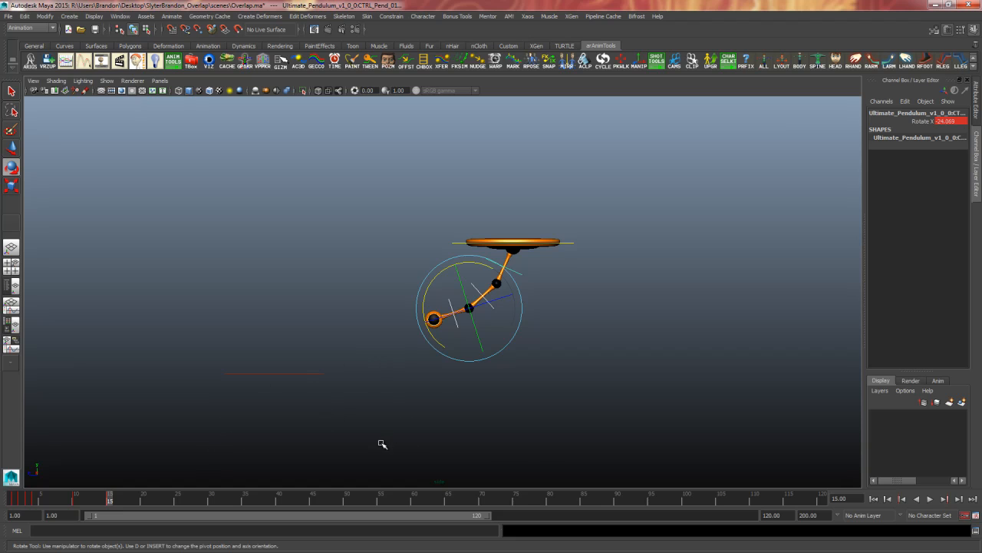
{"action": "middle_click_drag", "start_coordinate": [530, 340], "coordinate": [458, 346], "text": "alt"}
{"action": "right_click_drag", "start_coordinate": [458, 346], "coordinate": [799, 340], "text": "alt"}
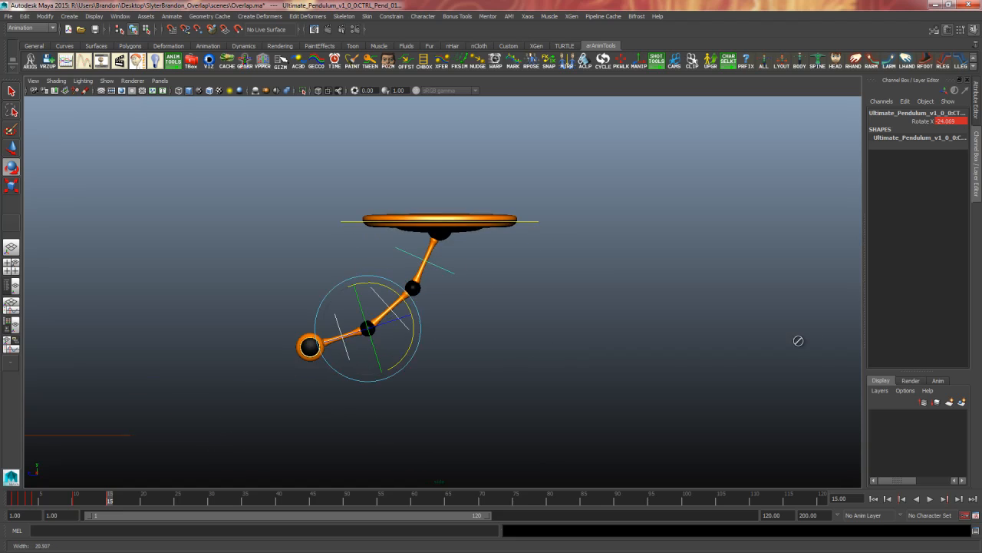
{"action": "left_click", "coordinate": [799, 340], "text": "alt"}
{"action": "middle_click_drag", "start_coordinate": [623, 377], "coordinate": [583, 359], "text": "alt"}
{"action": "right_click_drag", "start_coordinate": [583, 359], "coordinate": [670, 356], "text": "alt"}
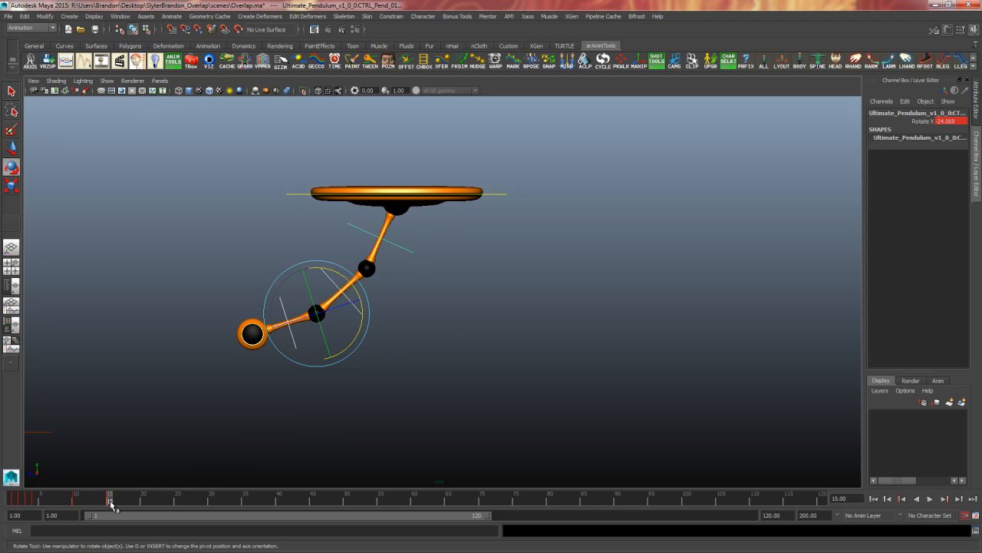
{"action": "key", "text": "alt+v"}
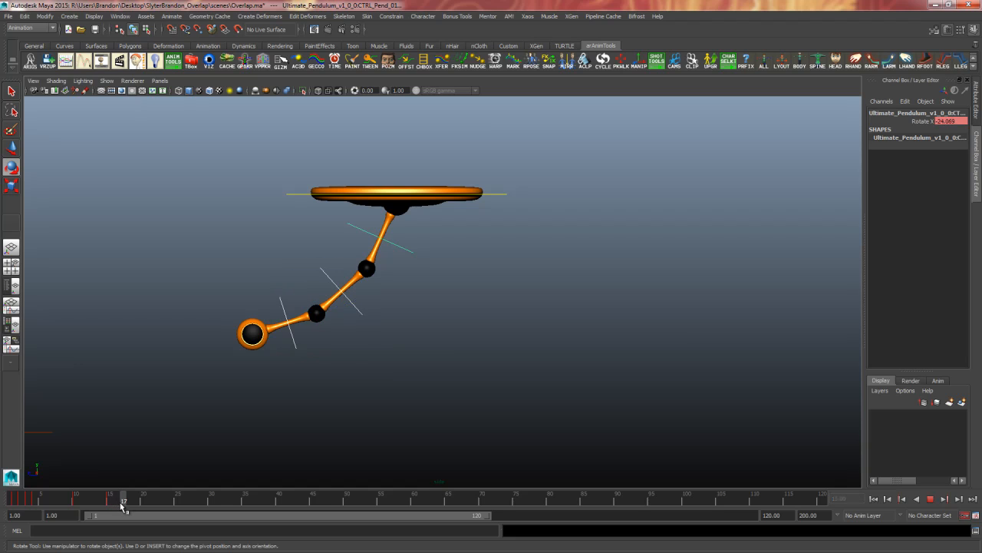
{"action": "key", "text": "alt+v"}
{"action": "left_click_drag", "start_coordinate": [363, 300], "coordinate": [359, 292]}
{"action": "key", "text": "ctrl+z"}
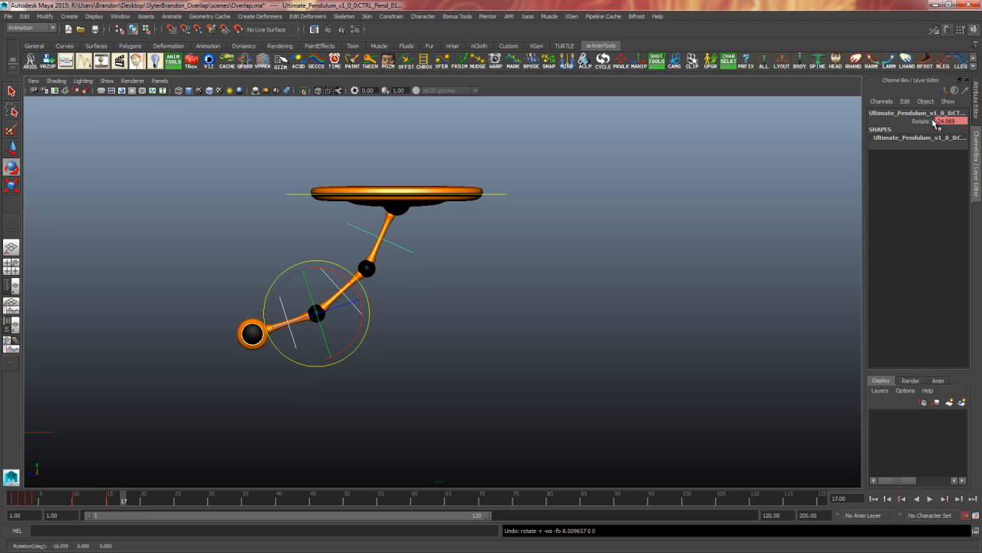
{"action": "left_click_drag", "start_coordinate": [366, 307], "coordinate": [340, 287]}
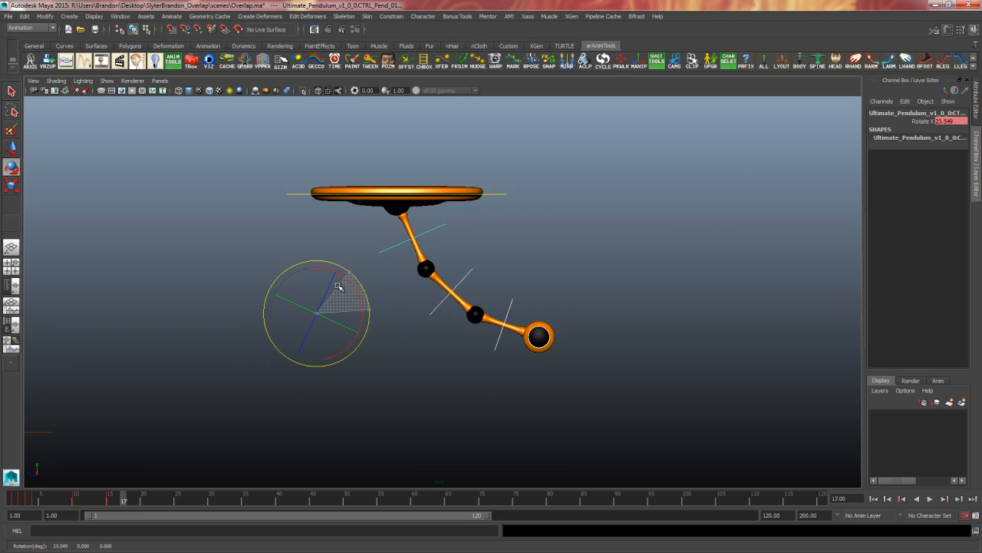
{"action": "left_click", "coordinate": [469, 260]}
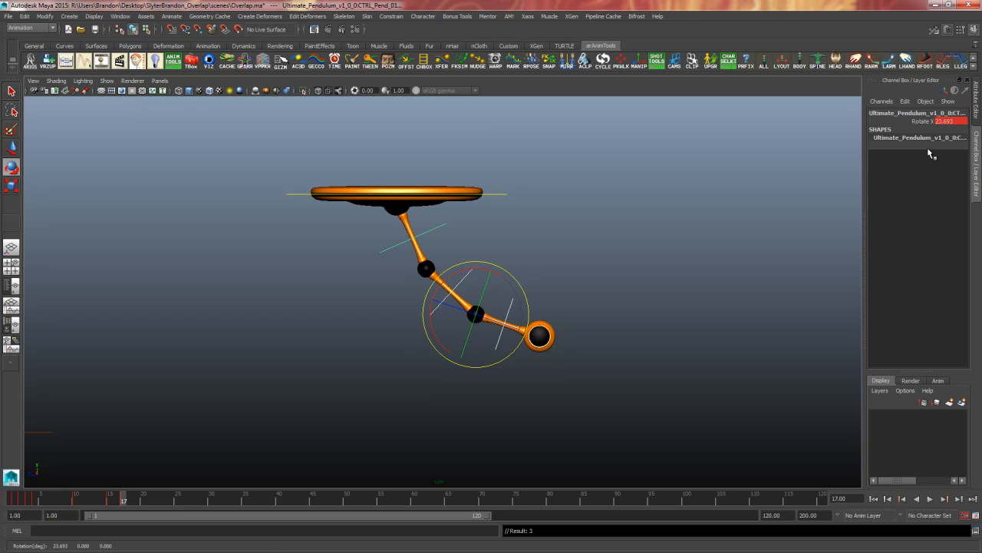
{"action": "left_click_drag", "start_coordinate": [116, 498], "coordinate": [113, 499]}
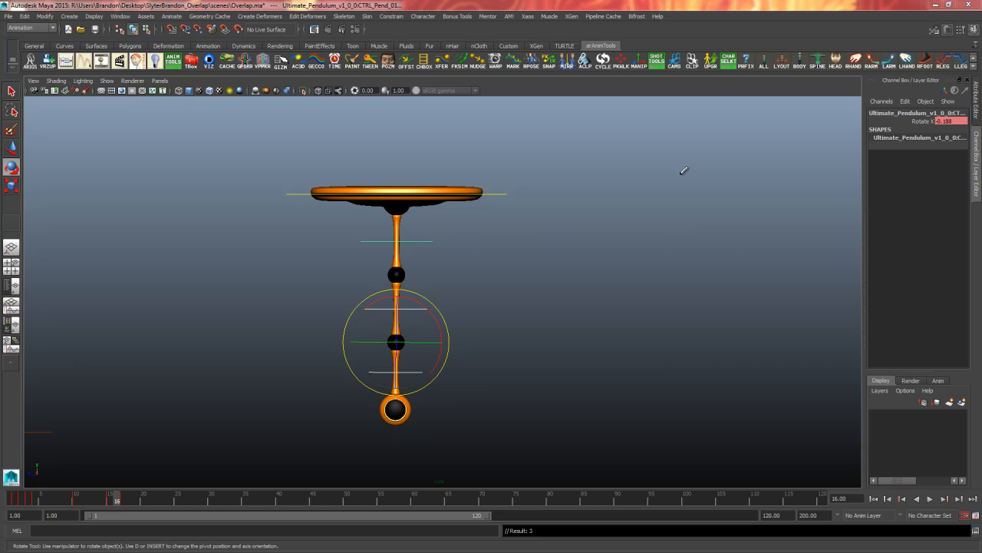
{"action": "left_click_drag", "start_coordinate": [680, 173], "coordinate": [597, 286]}
{"action": "left_click_drag", "start_coordinate": [697, 175], "coordinate": [775, 280]}
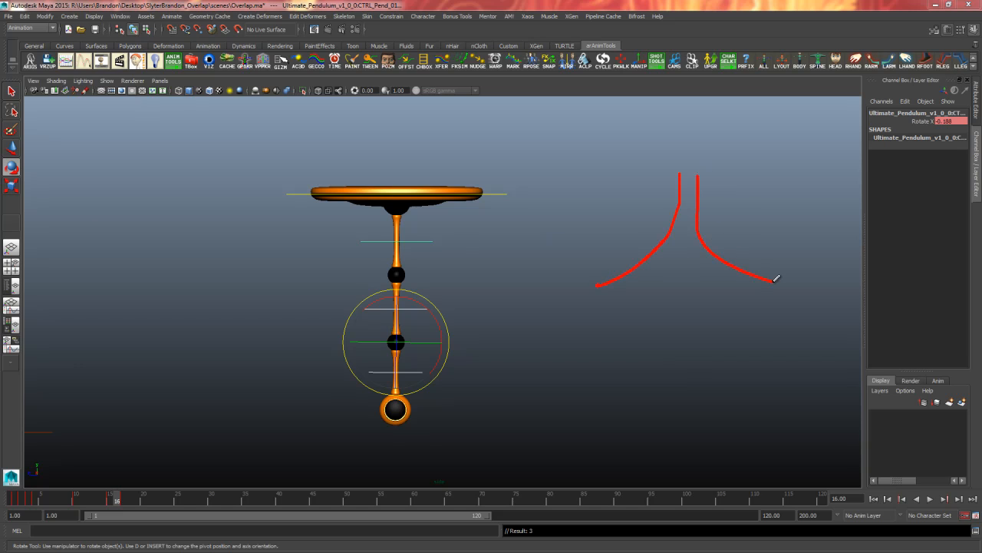
{"action": "mouse_move", "coordinate": [696, 179]}
{"action": "left_mouse_down"}
{"action": "mouse_move", "coordinate": [691, 218]}
{"action": "mouse_move", "coordinate": [640, 309]}
{"action": "left_mouse_up"}
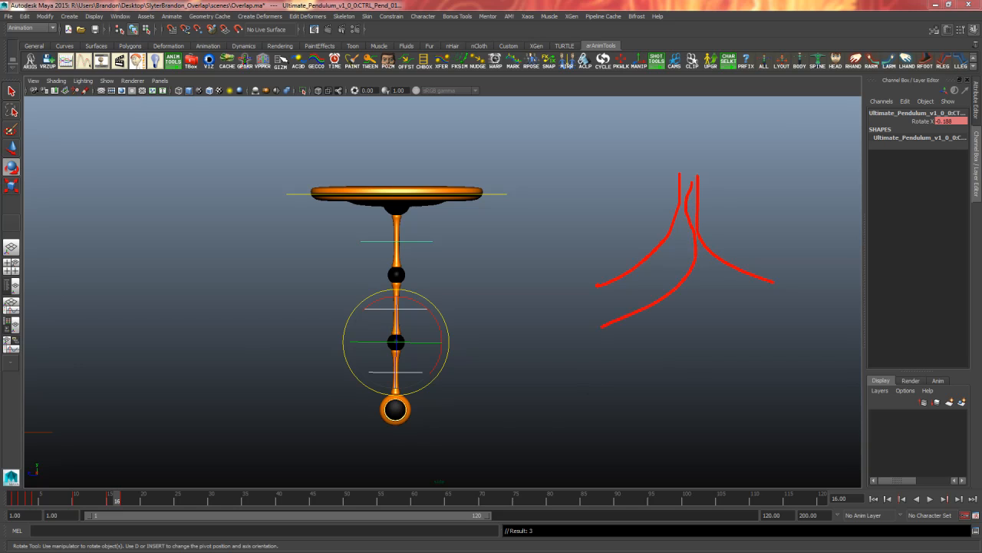
{"action": "key", "text": "Escape"}
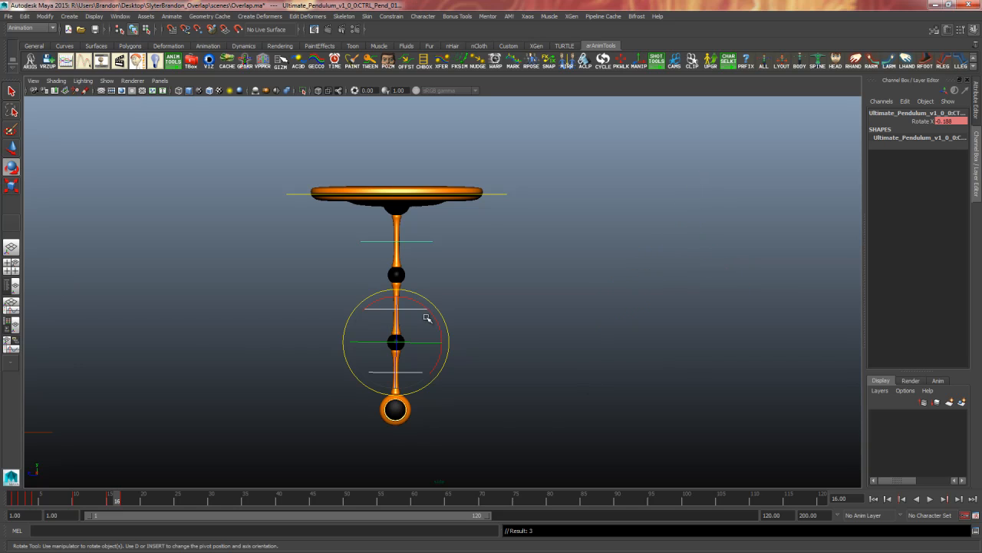
Rotate only the upper joint control about X to about 6.5 at frame 16 and key it
{"action": "left_click_drag", "start_coordinate": [483, 229], "coordinate": [407, 387]}
{"action": "left_click_drag", "start_coordinate": [119, 500], "coordinate": [116, 502]}
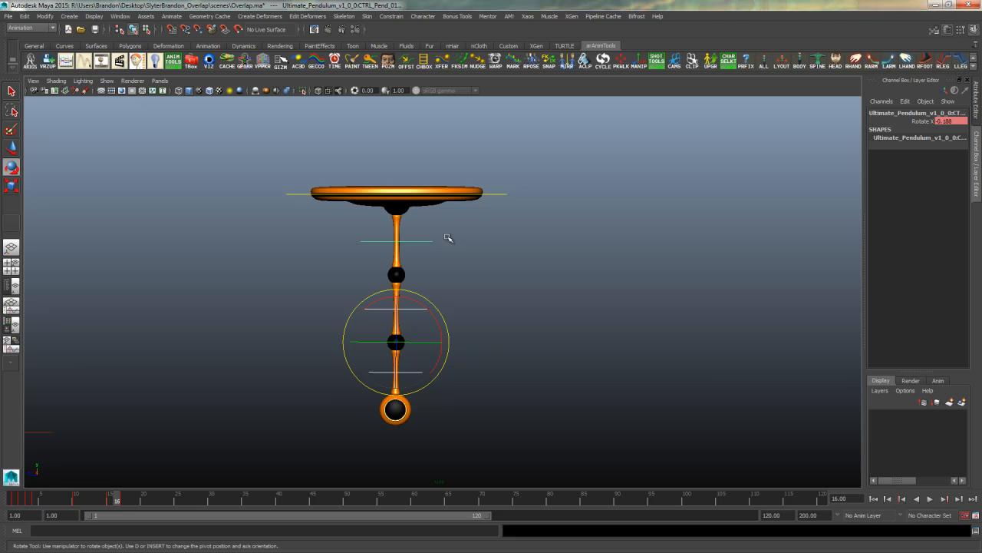
{"action": "left_click", "coordinate": [402, 243]}
{"action": "mouse_move", "coordinate": [445, 226]}
{"action": "left_mouse_down"}
{"action": "mouse_move", "coordinate": [448, 217]}
{"action": "mouse_move", "coordinate": [446, 231]}
{"action": "left_mouse_up"}
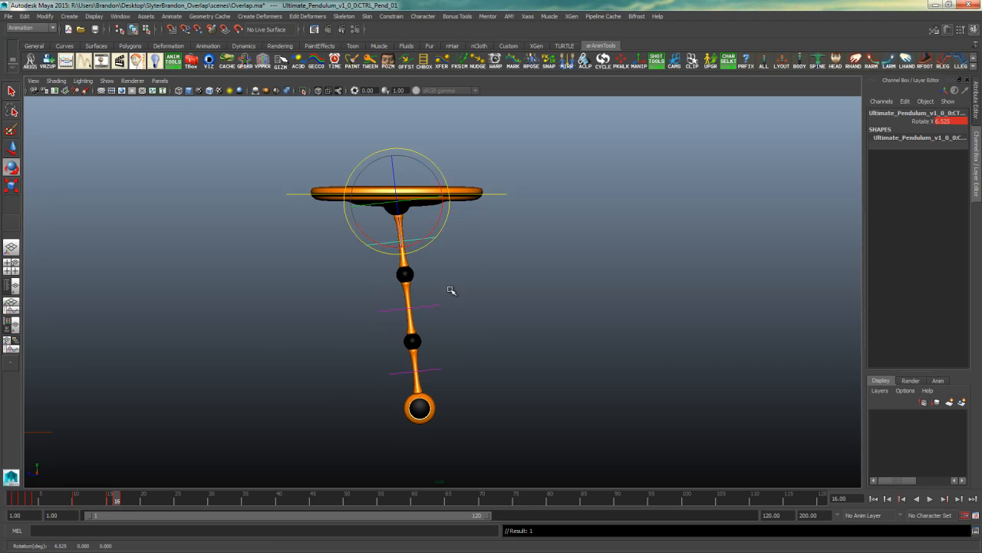
Flip repeatedly between frames 15, 16 and 17 to examine how the upper joint leads into the reversed bend
{"action": "key", "text": "alt+comma"}
{"action": "key", "text": "alt+period"}
{"action": "key", "text": "alt+period"}
{"action": "key", "text": "alt+comma"}
{"action": "key", "text": "alt+period"}
{"action": "key", "text": "alt+comma"}
{"action": "key", "text": "alt+period"}
{"action": "key", "text": "alt+comma"}
{"action": "key", "text": "alt+period"}
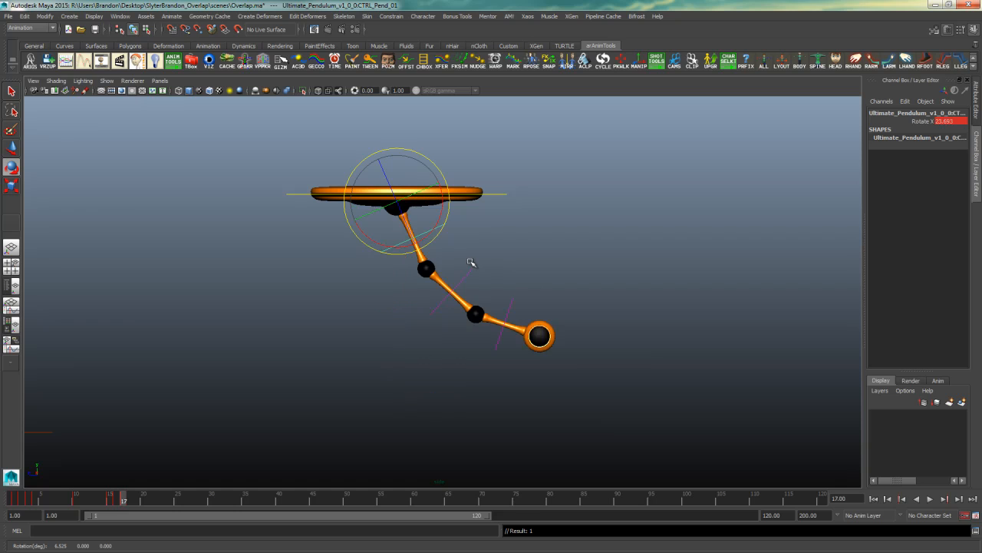
{"action": "key", "text": "alt+comma"}
{"action": "left_click", "coordinate": [500, 237]}
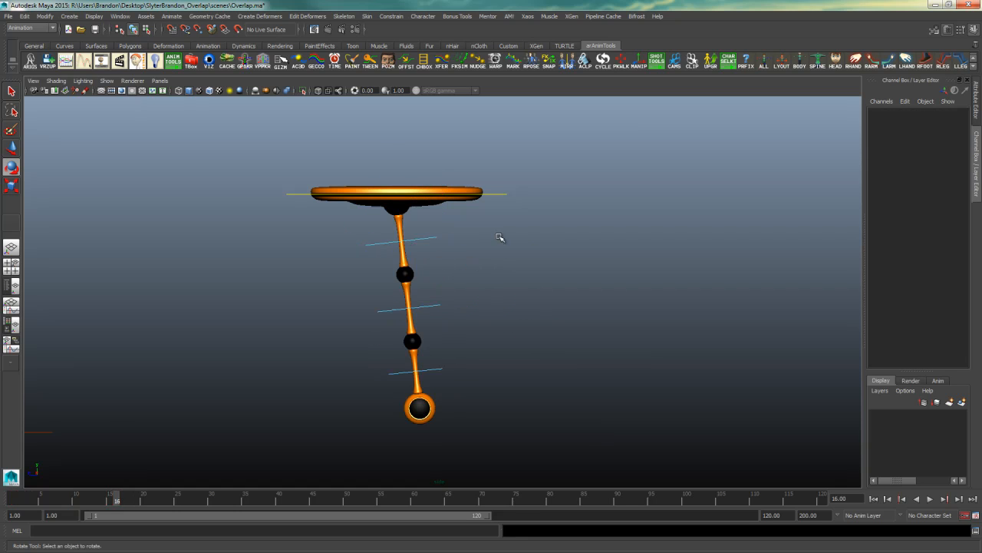
{"action": "left_click", "coordinate": [423, 241]}
{"action": "key", "text": "alt+period"}
{"action": "key", "text": "alt+comma"}
{"action": "key", "text": "alt+period"}
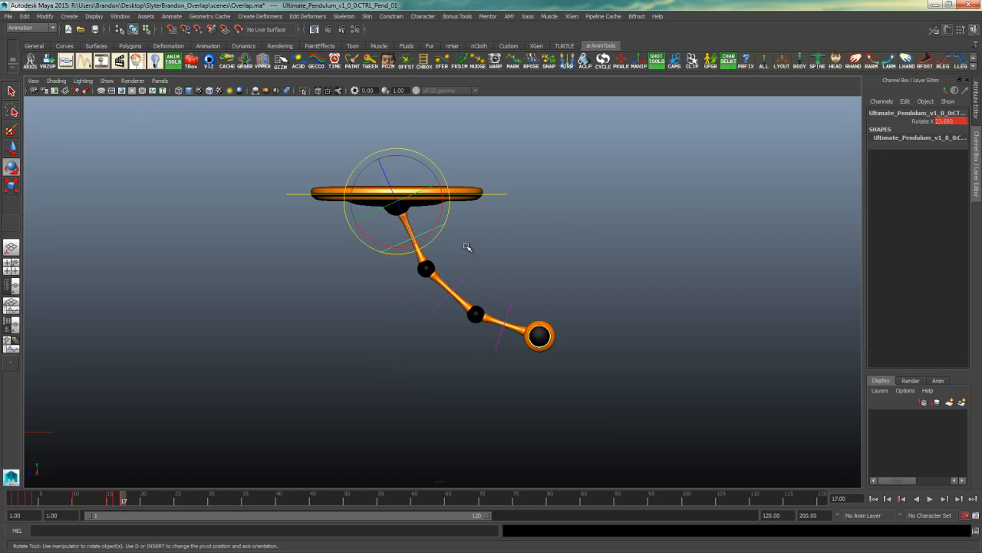
{"action": "key", "text": "alt+comma"}
{"action": "key", "text": "alt+period"}
{"action": "key", "text": "alt+comma"}
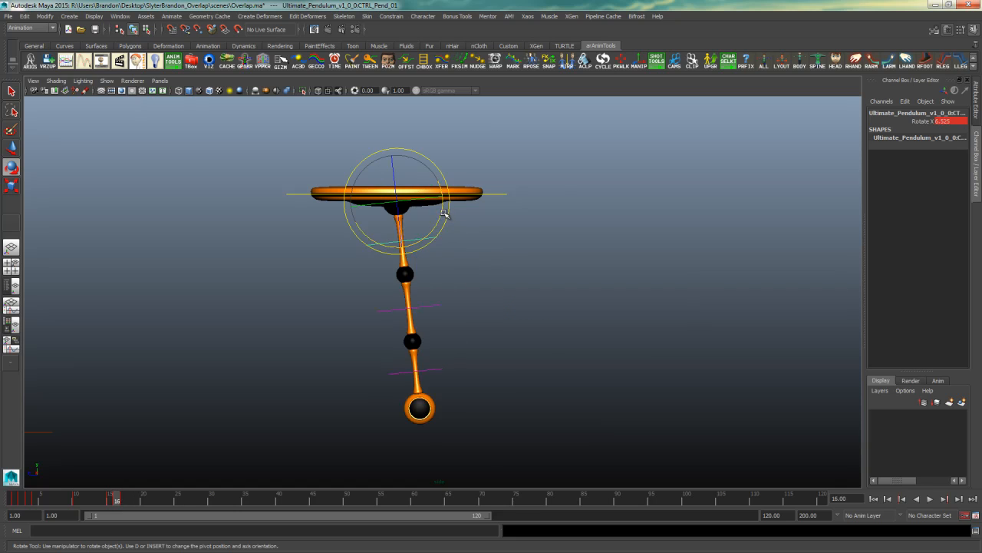
Refine the upper joint control's X rotation at frame 16 to about 13.2 and key it, comparing against the neighbouring frames
{"action": "left_click_drag", "start_coordinate": [445, 214], "coordinate": [448, 206]}
{"action": "key", "text": "s"}
{"action": "key", "text": "alt+comma"}
{"action": "key", "text": "alt+period"}
{"action": "key", "text": "alt+period"}
{"action": "key", "text": "alt+comma"}
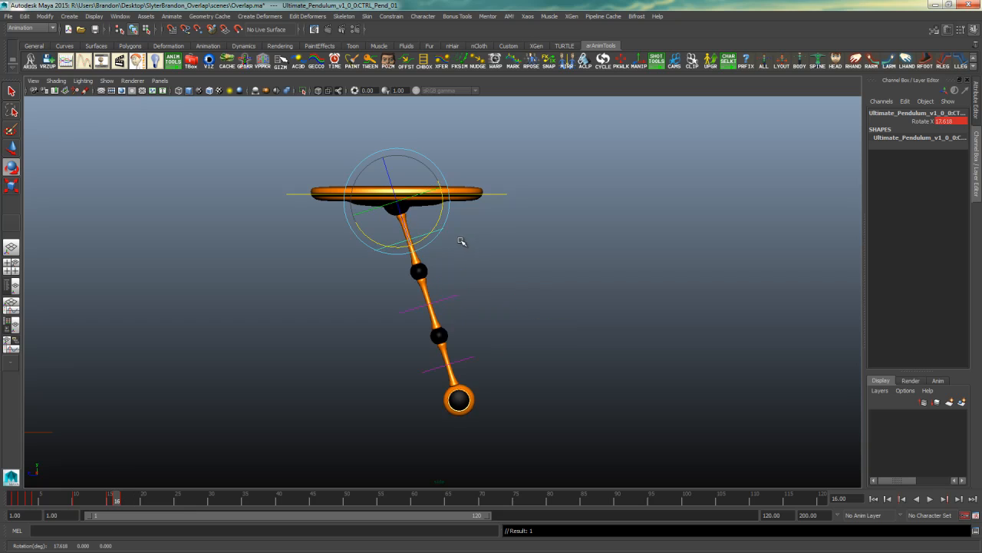
{"action": "left_click_drag", "start_coordinate": [451, 226], "coordinate": [450, 222]}
{"action": "key", "text": "s"}
{"action": "key", "text": "alt+period"}
{"action": "key", "text": "alt+comma"}
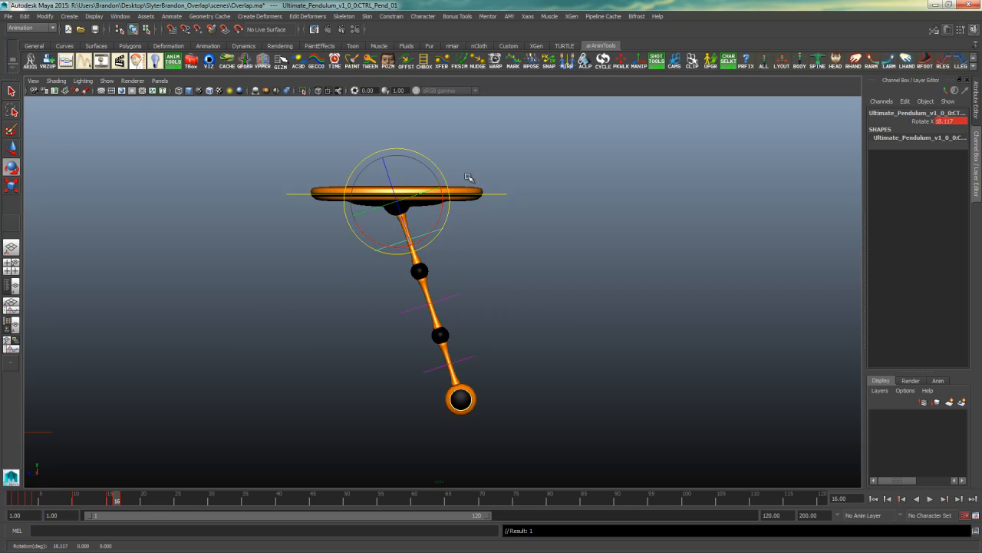
{"action": "mouse_move", "coordinate": [443, 201]}
{"action": "left_mouse_down"}
{"action": "mouse_move", "coordinate": [449, 216]}
{"action": "mouse_move", "coordinate": [453, 209]}
{"action": "left_mouse_up"}
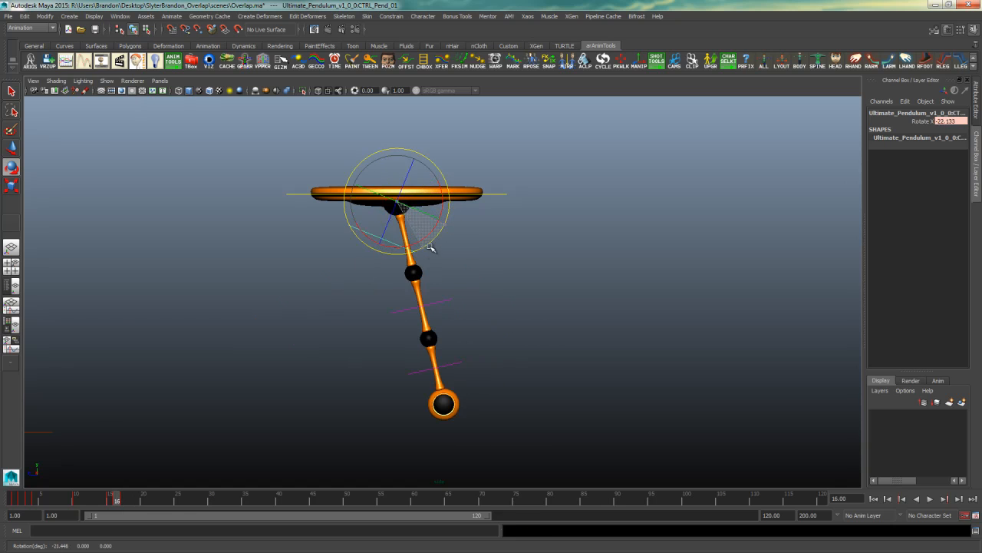
{"action": "left_click_drag", "start_coordinate": [430, 248], "coordinate": [336, 196]}
{"action": "key", "text": "ctrl+z"}
{"action": "key", "text": "ctrl+z"}
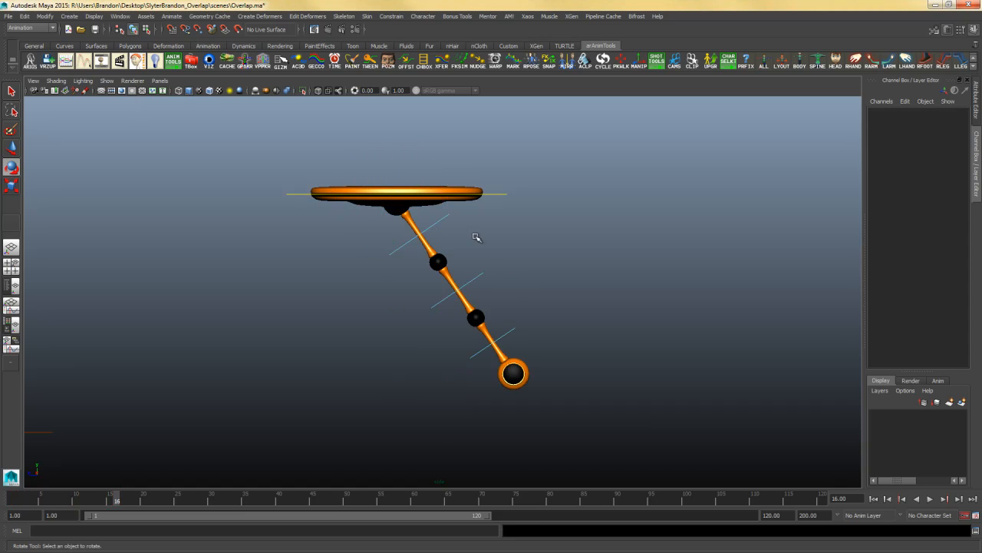
{"action": "key", "text": "ctrl+z"}
{"action": "key", "text": "ctrl+z"}
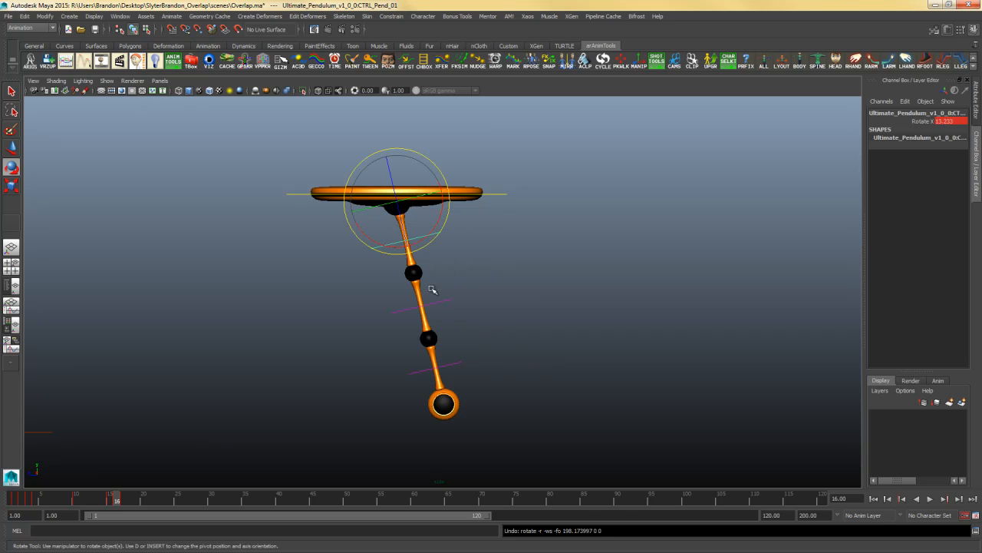
Compare the poses at frames 15 and 16, ending on frame 15 in the single side view
{"action": "key", "text": "comma"}
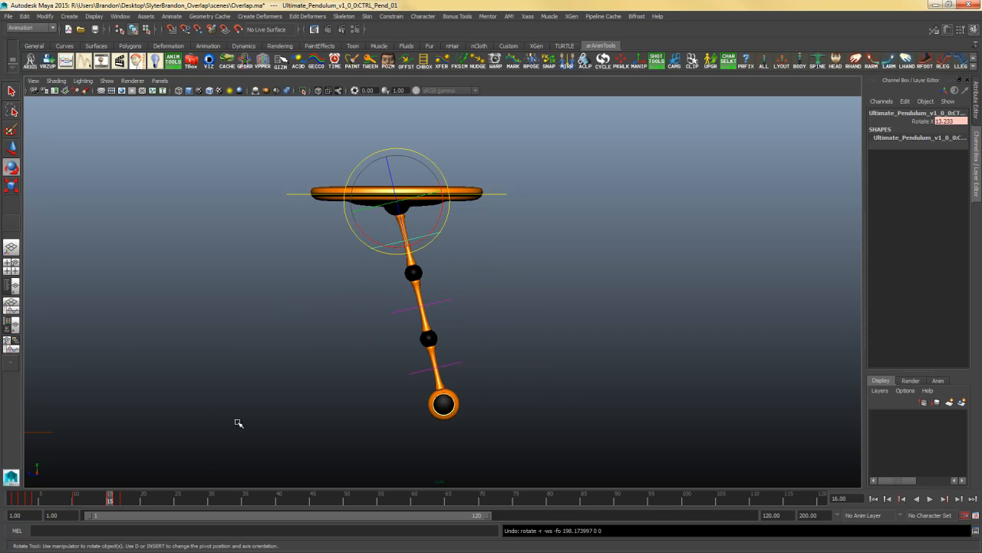
{"action": "key", "text": "period"}
{"action": "key", "text": "comma"}
{"action": "key", "text": "period"}
{"action": "key", "text": "comma"}
{"action": "key", "text": "space"}
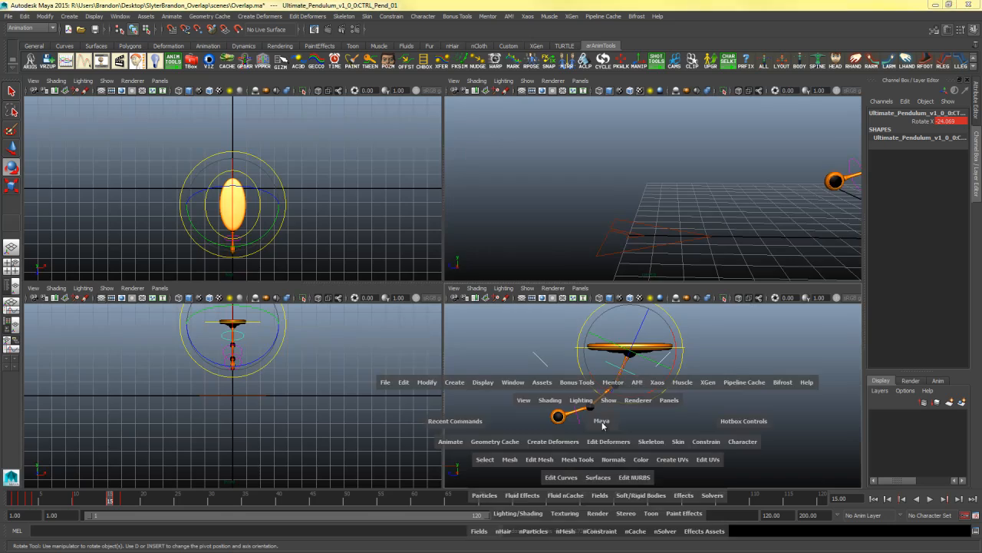
{"action": "key", "text": "space"}
{"action": "key", "text": "space"}
{"action": "key", "text": "space"}
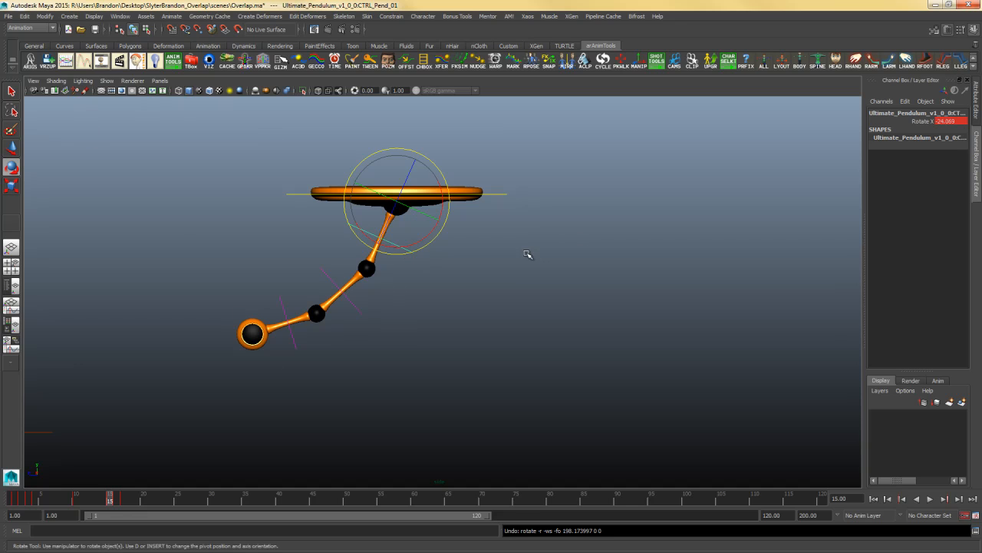
Rotate the middle and lowest joint controls together about X to about -11.5 at frame 16, comparing with the neighbouring poses
{"action": "key", "text": "period"}
{"action": "key", "text": "period"}
{"action": "key", "text": "comma"}
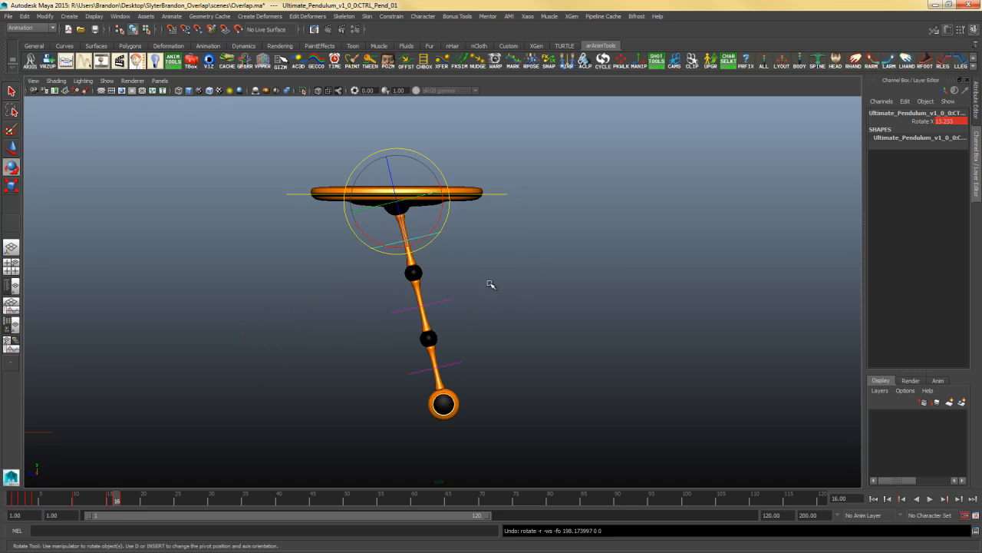
{"action": "key", "text": "period"}
{"action": "key", "text": "comma"}
{"action": "left_click", "coordinate": [557, 235]}
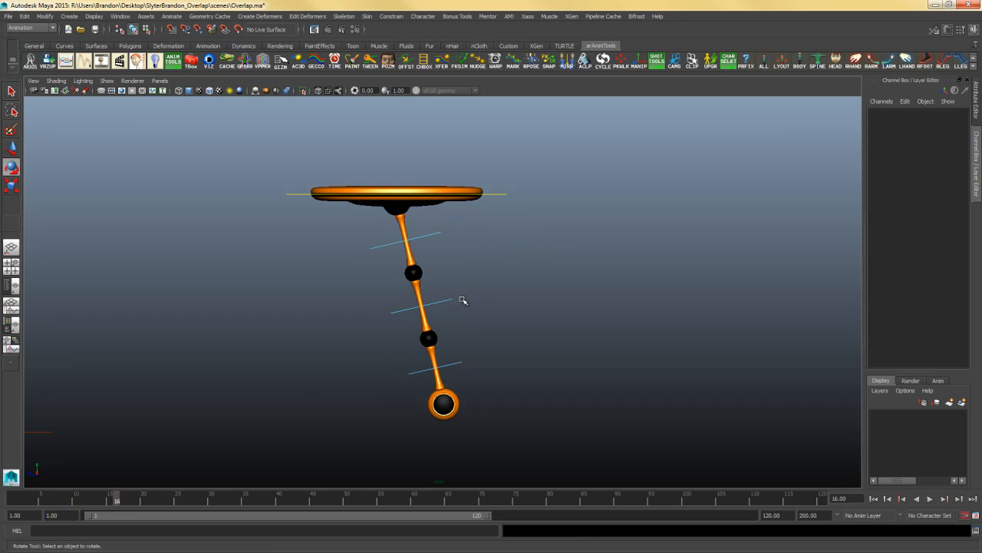
{"action": "left_click_drag", "start_coordinate": [510, 253], "coordinate": [398, 404]}
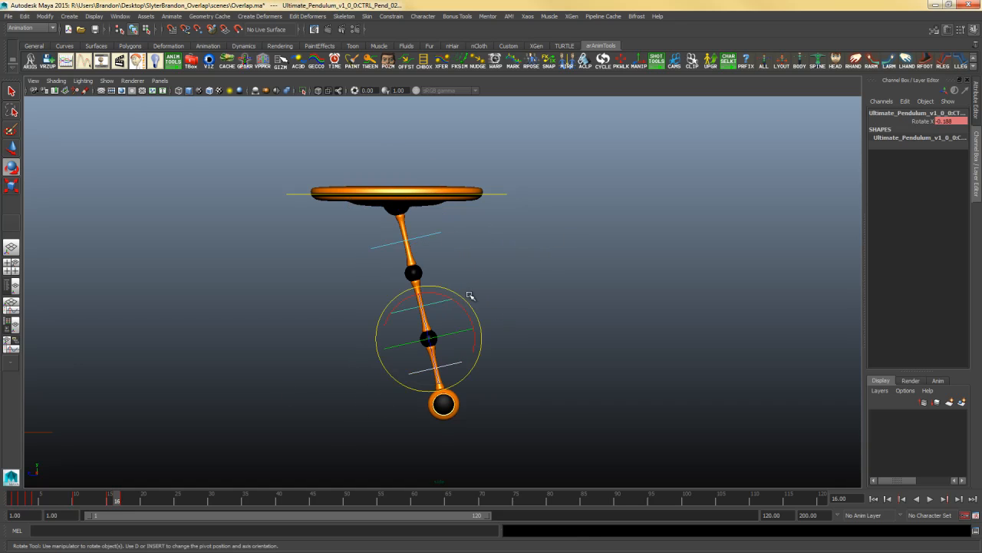
{"action": "left_click_drag", "start_coordinate": [522, 260], "coordinate": [377, 389]}
{"action": "left_click_drag", "start_coordinate": [462, 311], "coordinate": [473, 318]}
{"action": "key", "text": "alt+comma"}
{"action": "key", "text": "alt+period"}
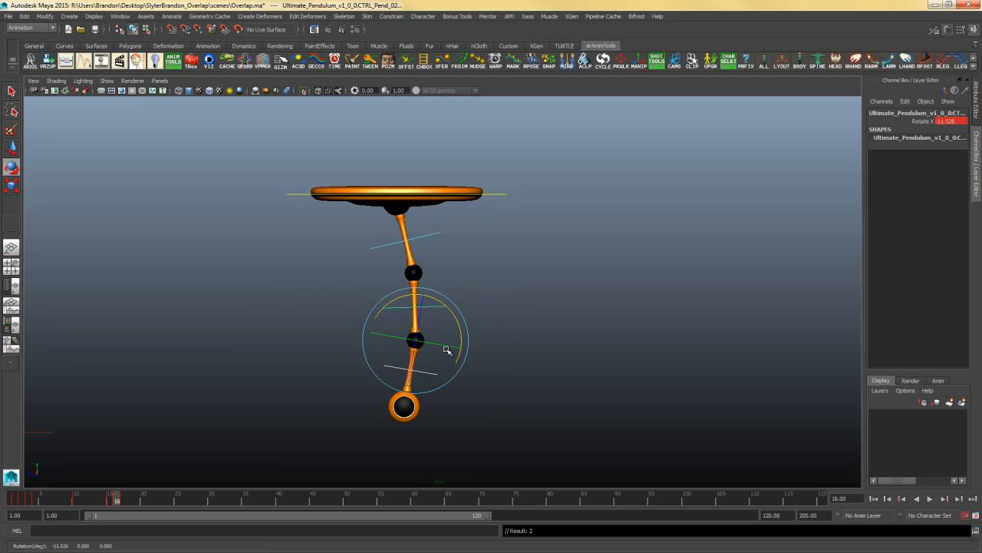
{"action": "key", "text": "alt+comma"}
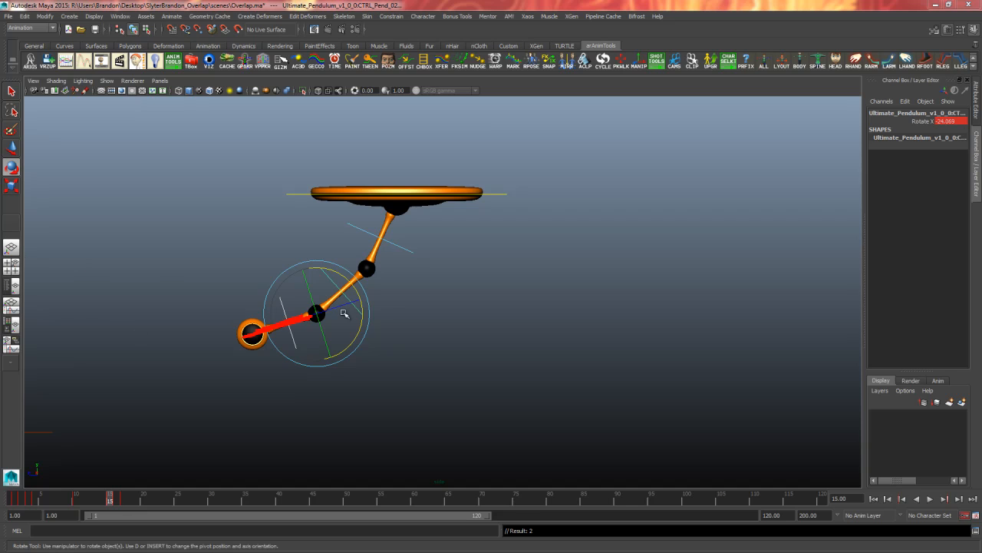
Rotate only the lowest joint control further back about X at frame 16, using its frame 15 angle as reference
{"action": "left_click_drag", "start_coordinate": [450, 233], "coordinate": [315, 355]}
{"action": "key", "text": "alt+period"}
{"action": "left_click", "coordinate": [494, 352]}
{"action": "left_click_drag", "start_coordinate": [446, 359], "coordinate": [415, 385]}
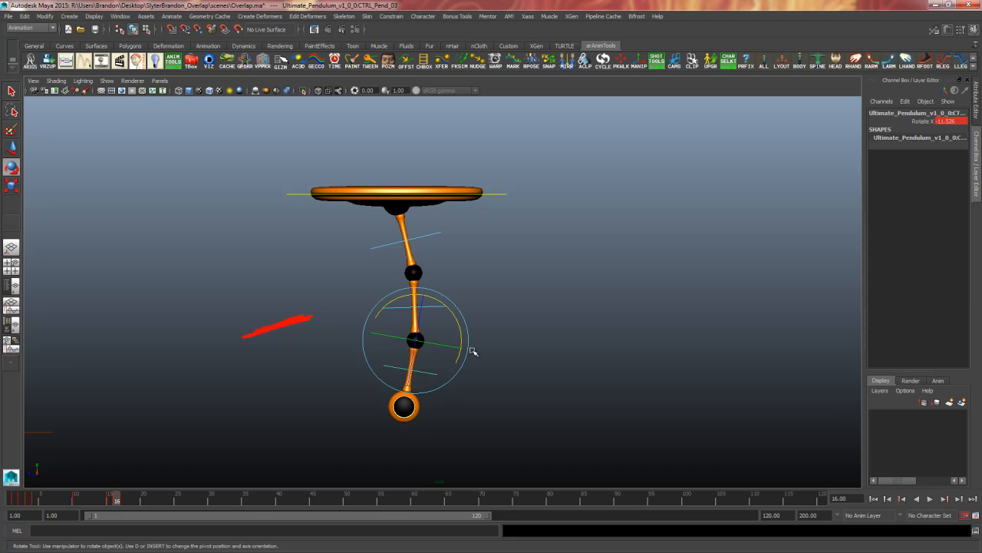
{"action": "left_click_drag", "start_coordinate": [462, 334], "coordinate": [464, 350]}
Rotate only the middle joint control about X to about -17.4 at frame 16 and check it against frame 15
{"action": "left_click", "coordinate": [460, 303]}
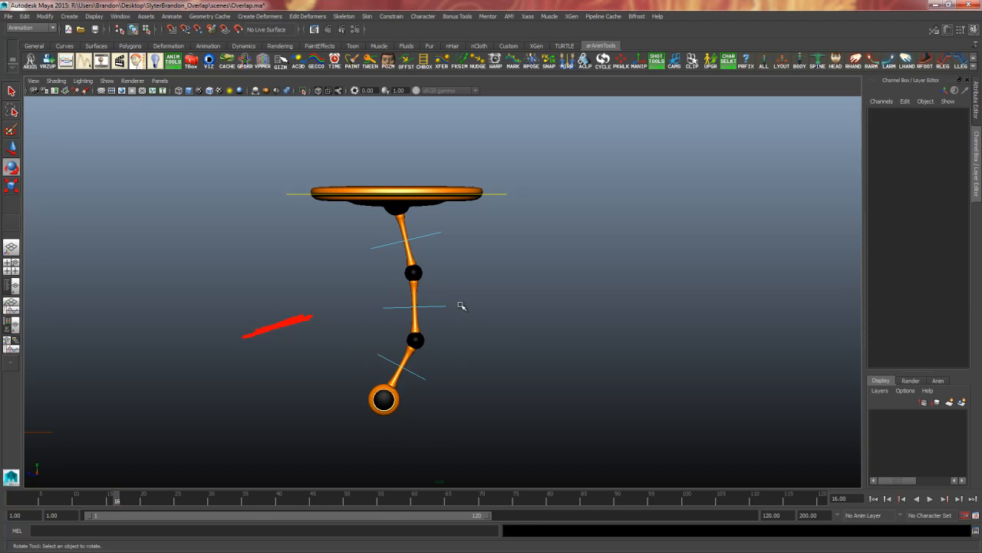
{"action": "left_click", "coordinate": [447, 306]}
{"action": "left_click_drag", "start_coordinate": [457, 291], "coordinate": [458, 298]}
{"action": "key", "text": "alt+comma"}
{"action": "key", "text": "alt+period"}
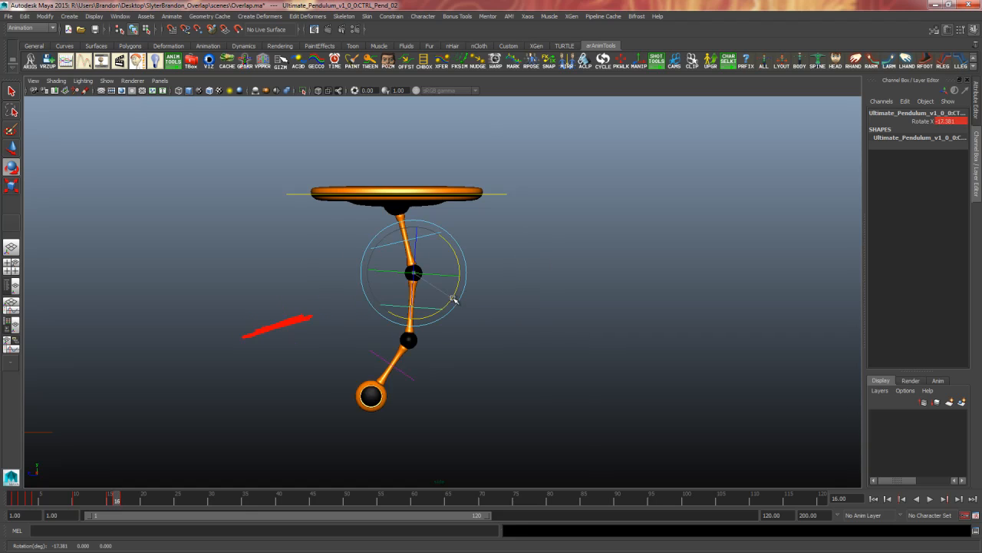
Refine the drag at frame 16 by rotating the lowest joint control about X to about -37, flipping through the neighbouring frames
{"action": "left_click_drag", "start_coordinate": [415, 353], "coordinate": [385, 372]}
{"action": "left_click_drag", "start_coordinate": [445, 319], "coordinate": [451, 327]}
{"action": "key", "text": "alt+comma"}
{"action": "key", "text": "alt+period"}
{"action": "key", "text": "alt+period"}
{"action": "key", "text": "alt+comma"}
{"action": "key", "text": "alt+comma"}
{"action": "key", "text": "alt+period"}
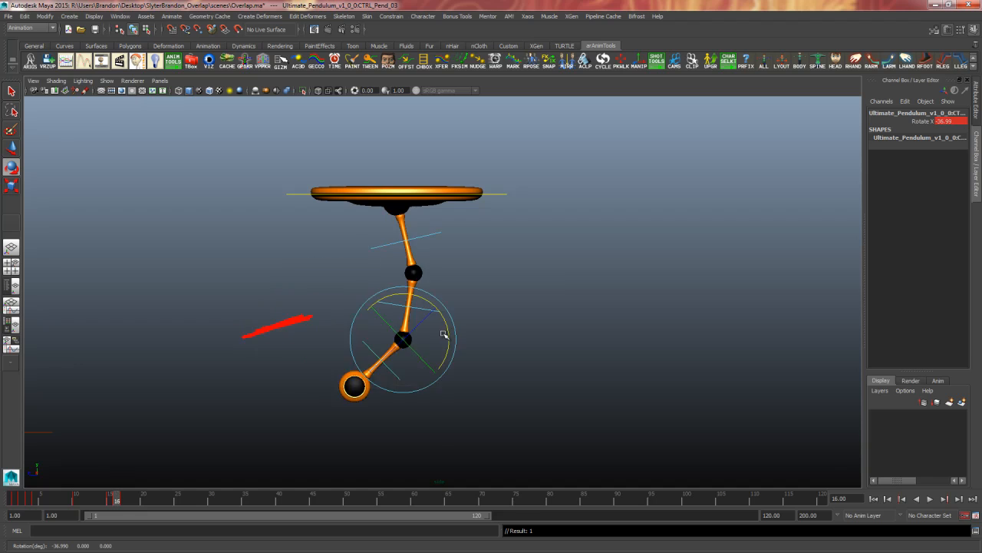
{"action": "key", "text": "alt+period"}
{"action": "key", "text": "alt+comma"}
{"action": "key", "text": "alt+comma"}
{"action": "key", "text": "alt+period"}
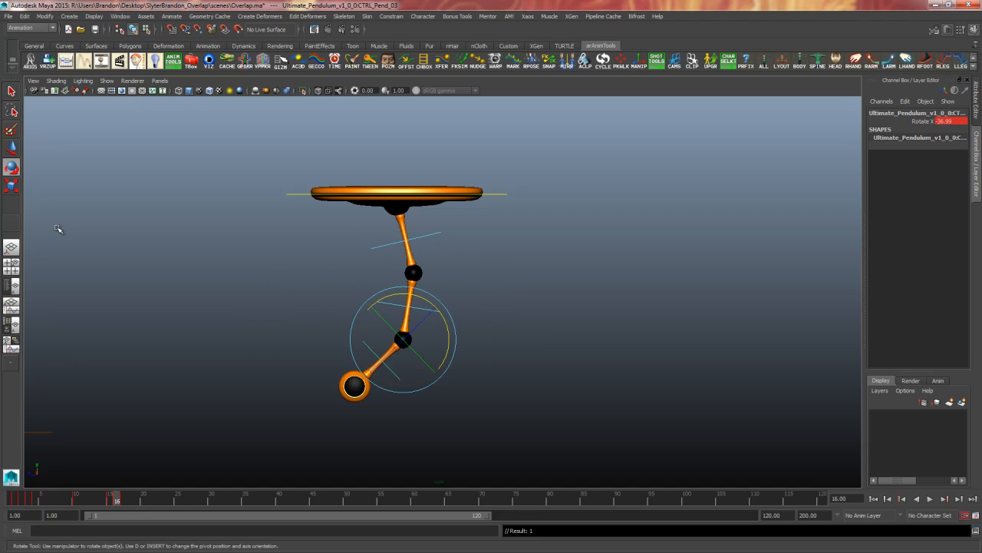
Select all three joint controls and play back the animation
{"action": "left_click", "coordinate": [598, 317]}
{"action": "left_click", "coordinate": [405, 307]}
{"action": "key", "text": "alt+v"}
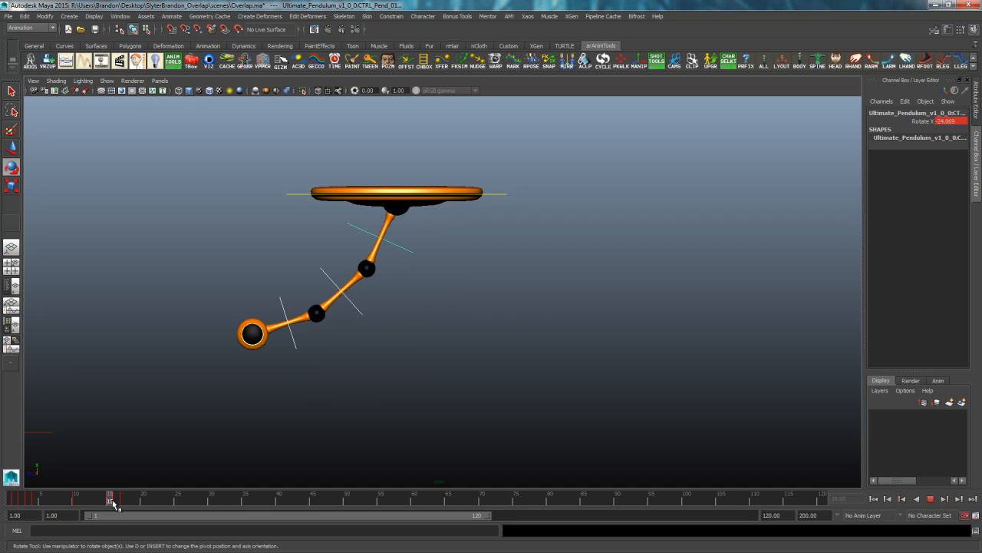
{"action": "mouse_move", "coordinate": [113, 503]}
{"action": "left_mouse_down"}
{"action": "mouse_move", "coordinate": [163, 508]}
{"action": "mouse_move", "coordinate": [144, 506]}
{"action": "left_mouse_up"}
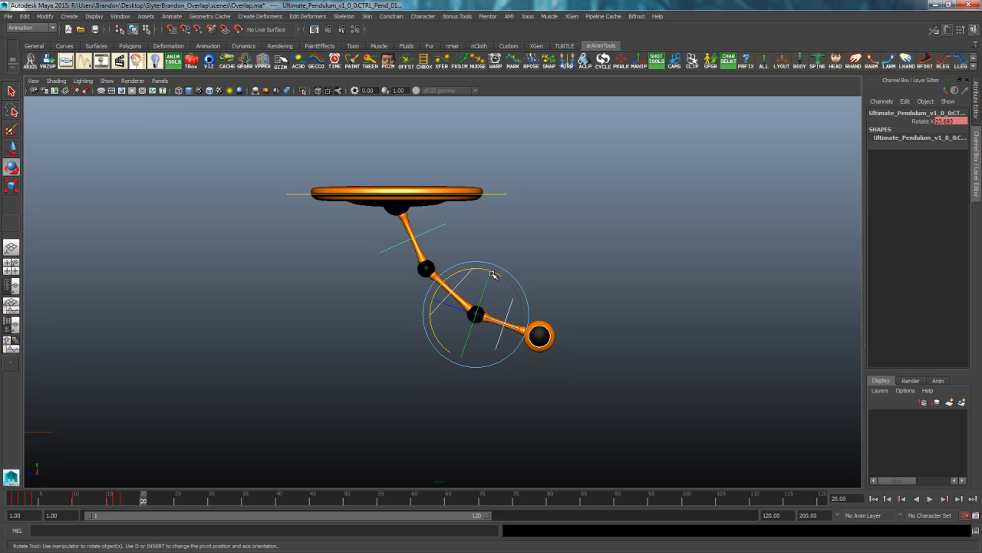
{"action": "mouse_move", "coordinate": [494, 277]}
{"action": "left_mouse_down"}
{"action": "mouse_move", "coordinate": [515, 304]}
{"action": "mouse_move", "coordinate": [482, 270]}
{"action": "mouse_move", "coordinate": [502, 283]}
{"action": "mouse_move", "coordinate": [493, 285]}
{"action": "left_mouse_up"}
{"action": "key", "text": "ctrl+z"}
{"action": "key", "text": "ctrl+z"}
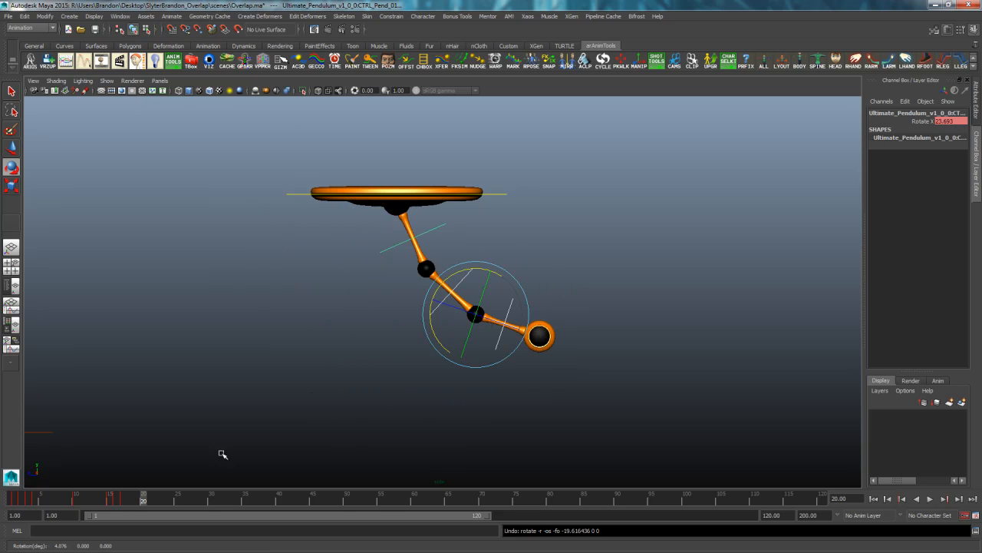
Carry the frame 17 pose of all three joint controls to frame 19, rotate them about X to about -19.1, and key them
{"action": "left_click", "coordinate": [125, 500]}
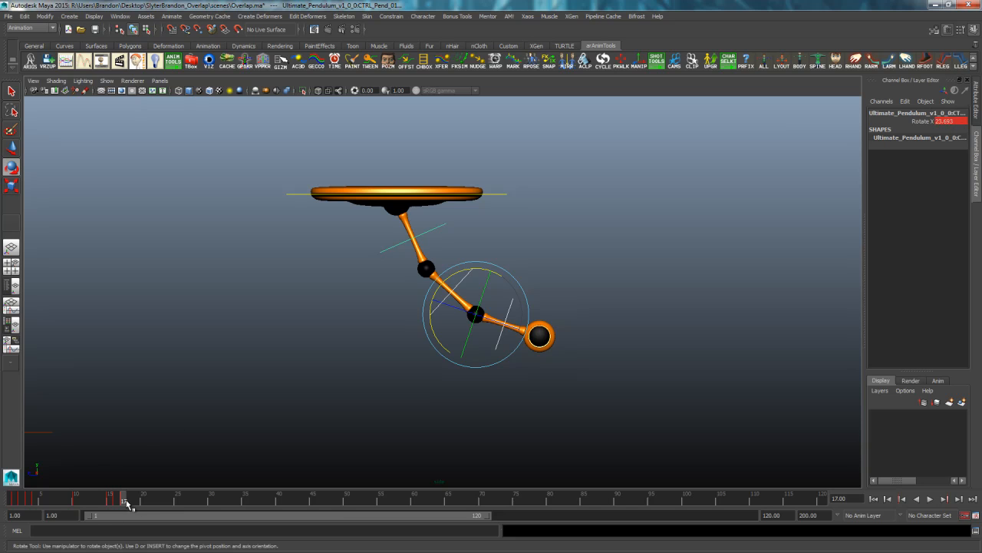
{"action": "key", "text": "alt+v"}
{"action": "left_click_drag", "start_coordinate": [130, 502], "coordinate": [135, 500]}
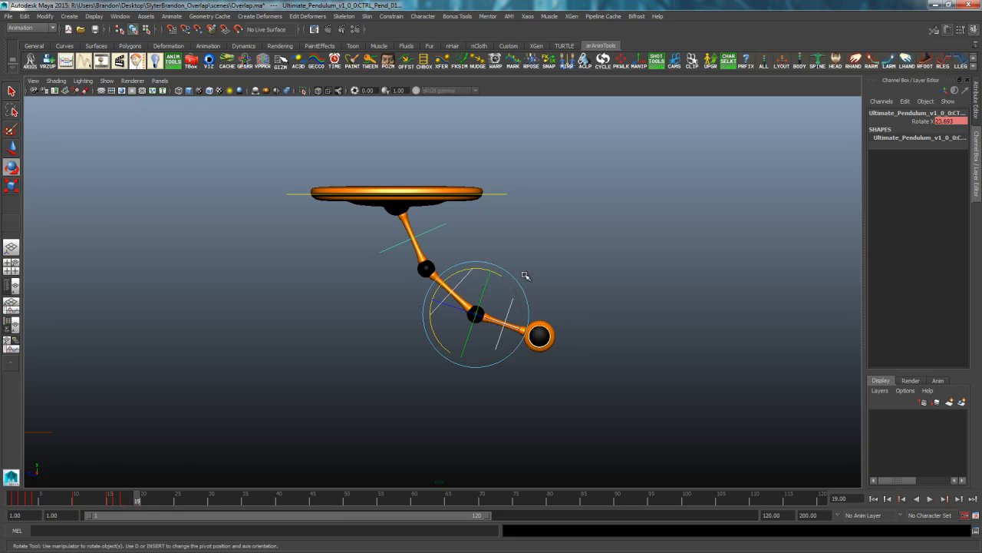
{"action": "left_click_drag", "start_coordinate": [484, 267], "coordinate": [513, 281]}
{"action": "key", "text": "s"}
Compare frames 15 to 19, then adjust all three joint controls at frame 19 to about -18 in X and key them
{"action": "left_click_drag", "start_coordinate": [119, 499], "coordinate": [111, 504]}
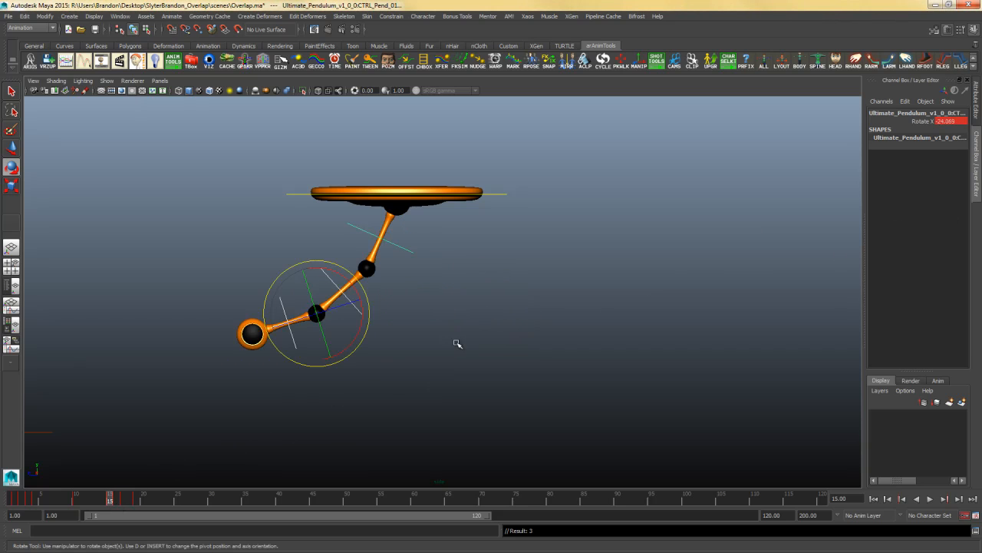
{"action": "key", "text": "period"}
{"action": "key", "text": "period"}
{"action": "key", "text": "period"}
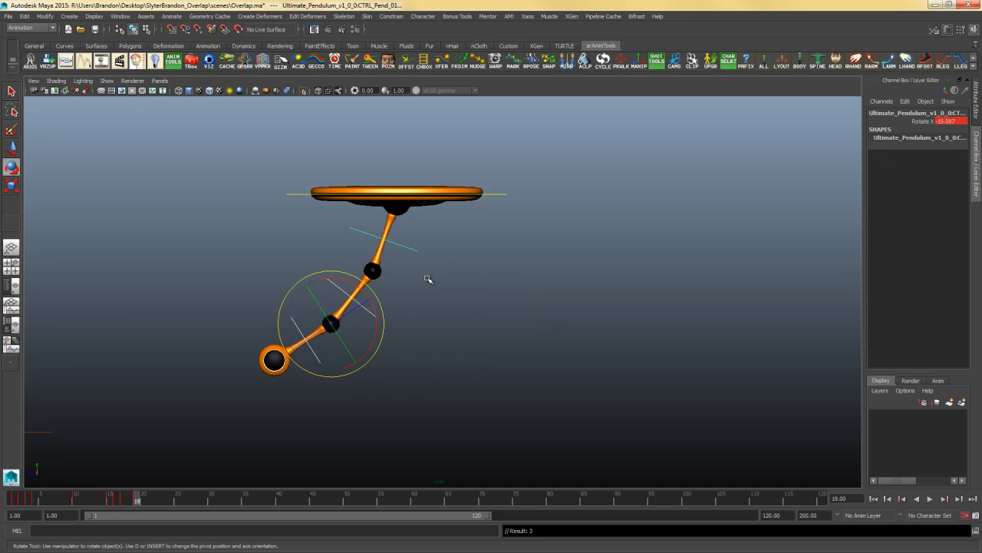
{"action": "left_click_drag", "start_coordinate": [370, 287], "coordinate": [371, 291]}
{"action": "key", "text": "s"}
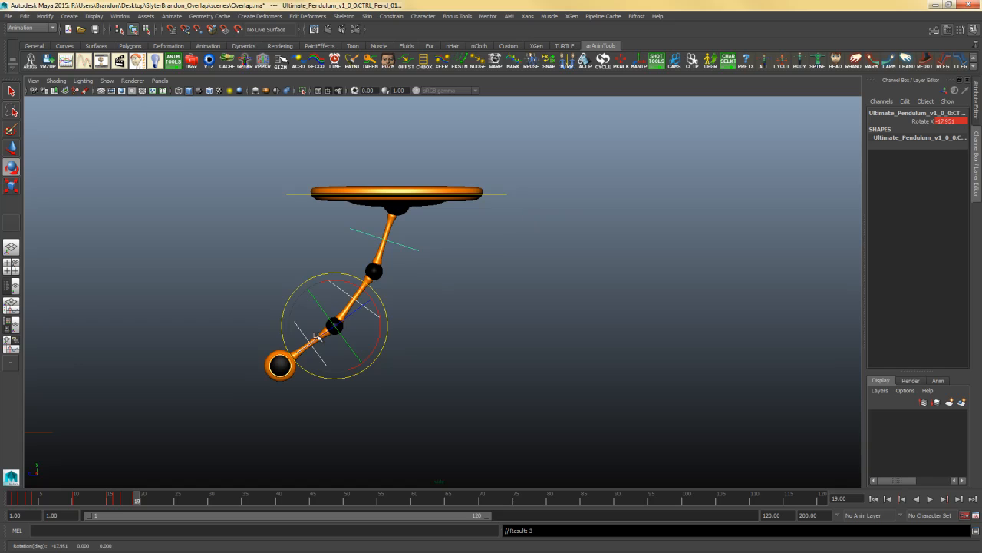
Rotate only the upper joint control about X to about -15.5 at frame 18 so it leads the swing
{"action": "key", "text": "comma"}
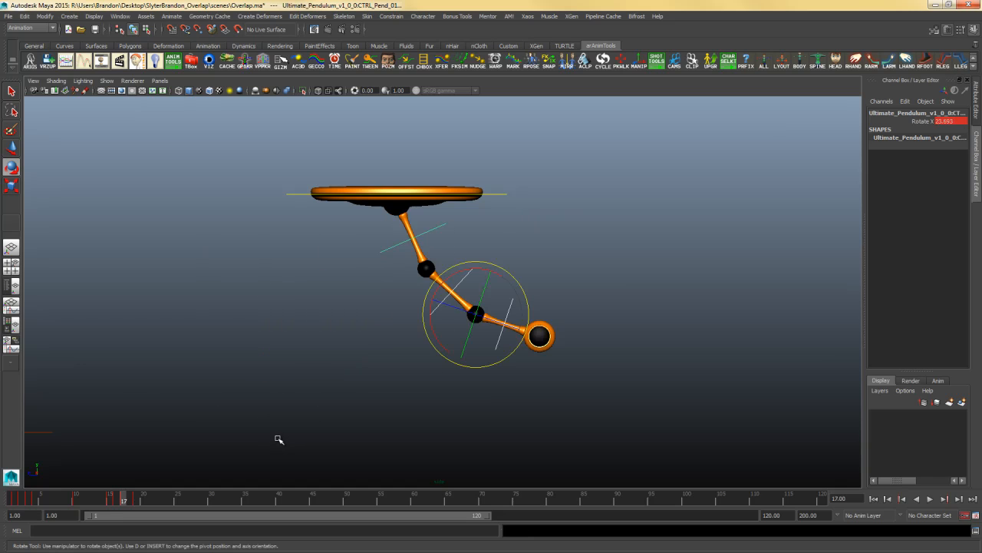
{"action": "key", "text": "period"}
{"action": "key", "text": "alt+comma"}
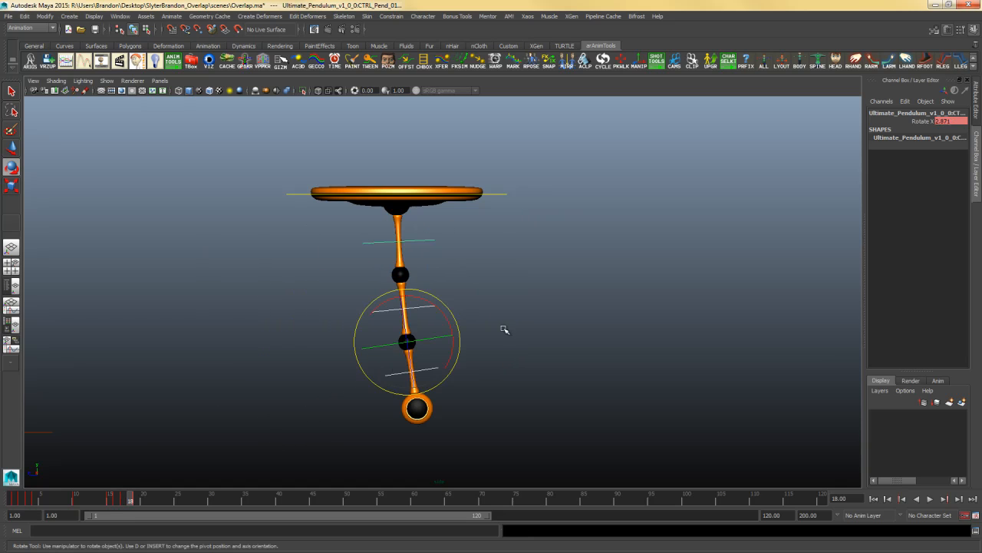
{"action": "left_click_drag", "start_coordinate": [453, 230], "coordinate": [432, 259]}
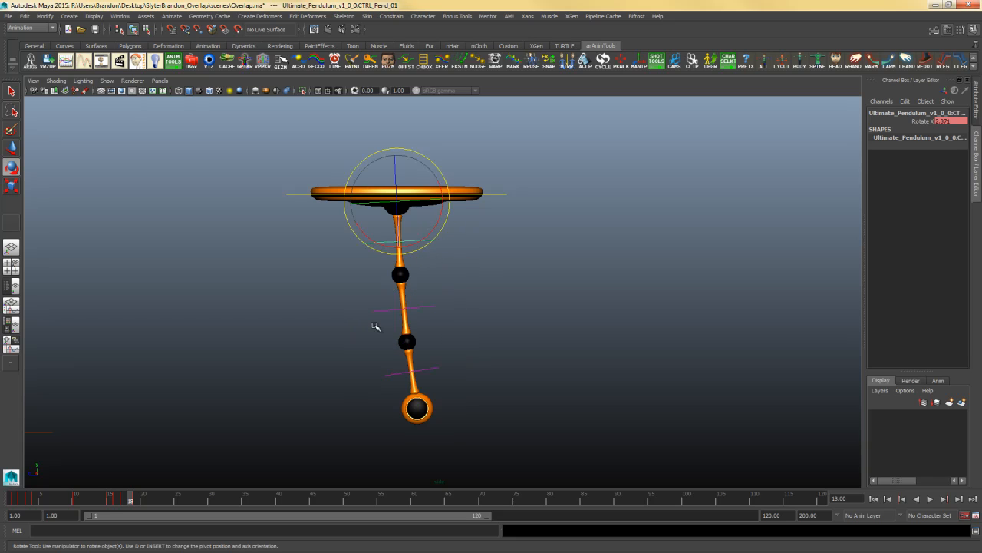
{"action": "left_click_drag", "start_coordinate": [446, 215], "coordinate": [435, 224]}
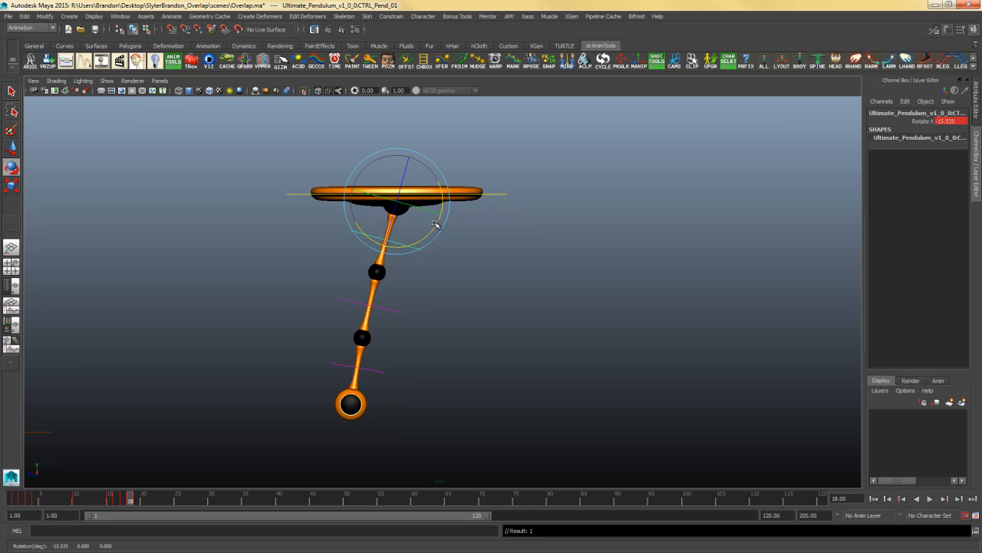
Rotate the middle and lowest joint controls together about X to about 18.1 at frame 18, comparing with frame 17
{"action": "left_click_drag", "start_coordinate": [418, 304], "coordinate": [372, 375]}
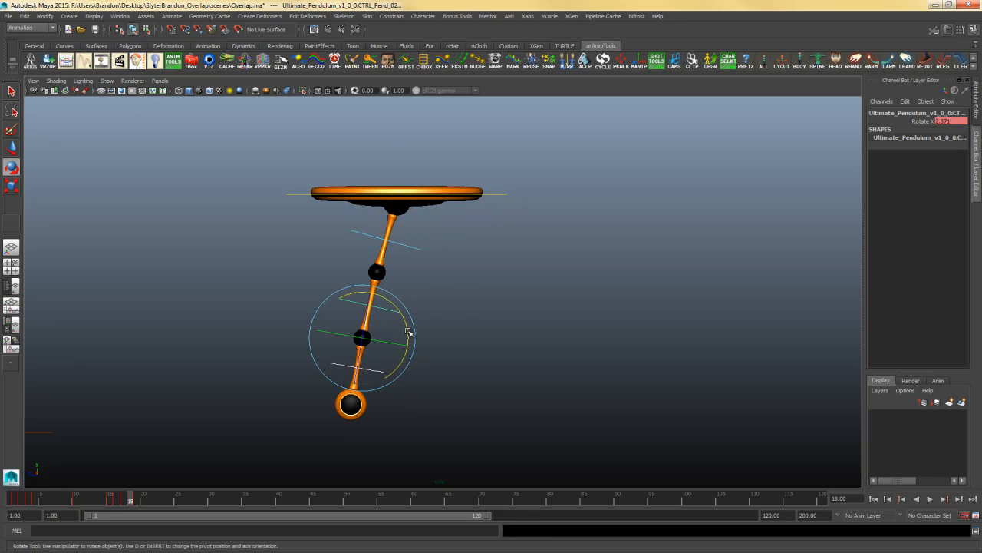
{"action": "left_click_drag", "start_coordinate": [408, 334], "coordinate": [402, 324]}
{"action": "key", "text": "alt+comma"}
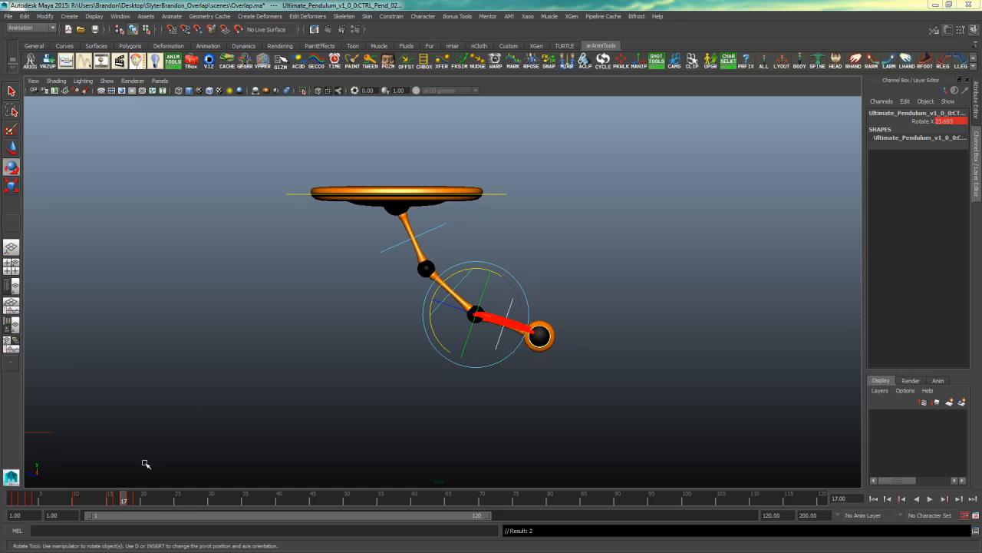
{"action": "key", "text": "alt+period"}
{"action": "key", "text": "alt+comma"}
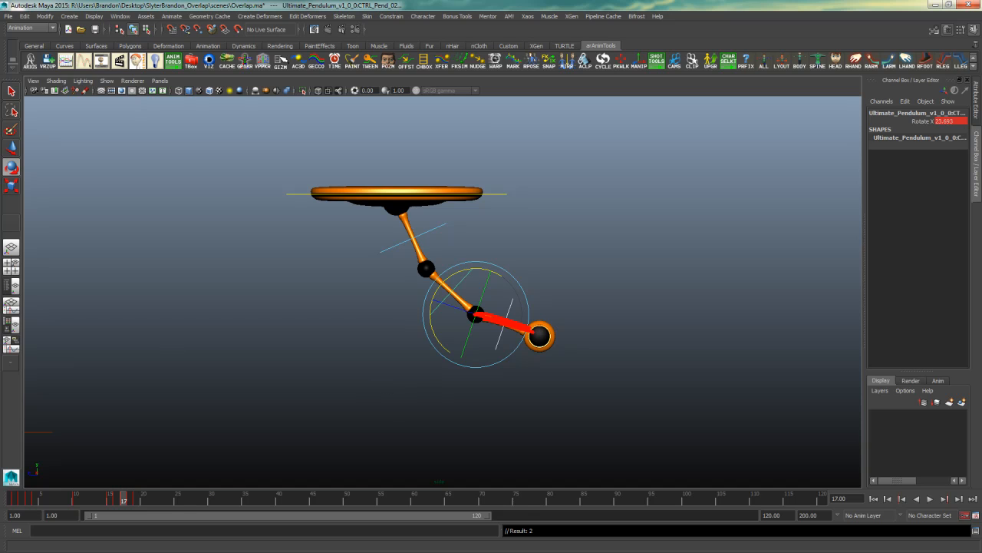
{"action": "mouse_move", "coordinate": [2, 307]}
{"action": "left_mouse_down"}
{"action": "mouse_move", "coordinate": [376, 311]}
{"action": "mouse_move", "coordinate": [333, 314]}
{"action": "left_mouse_up"}
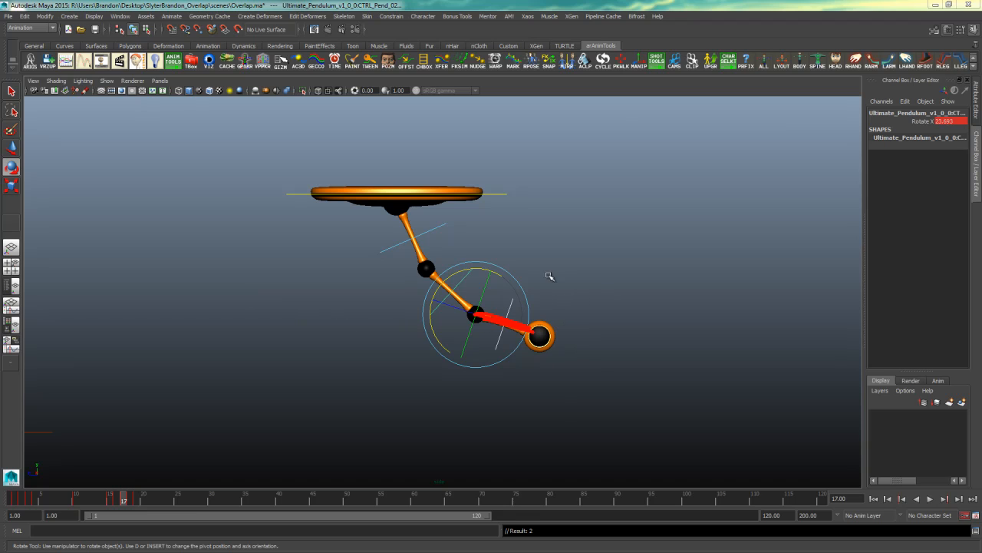
At frame 18, rotate the lowest joint control about X to about 32.8 and the middle one to about 20.9, keying both
{"action": "key", "text": "alt+period"}
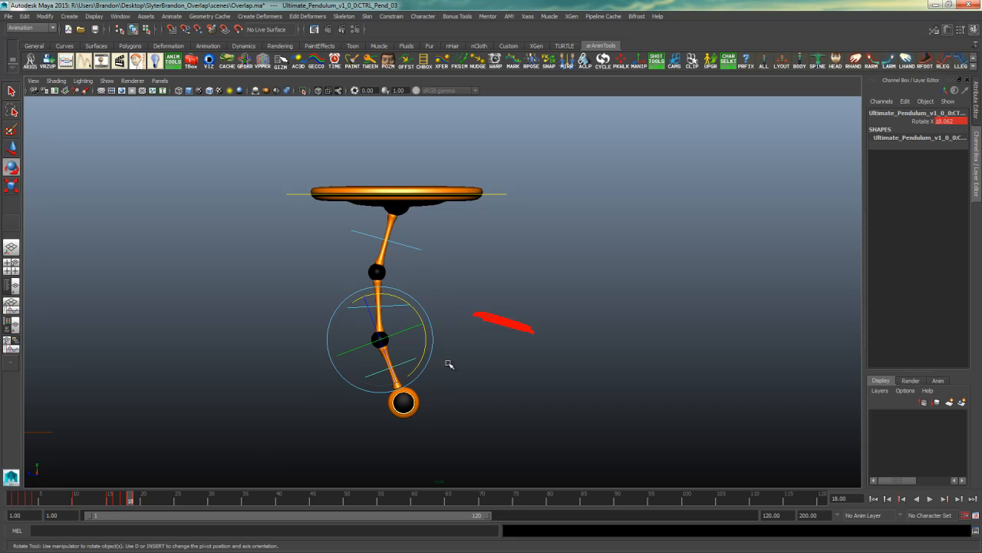
{"action": "left_click_drag", "start_coordinate": [432, 345], "coordinate": [431, 334]}
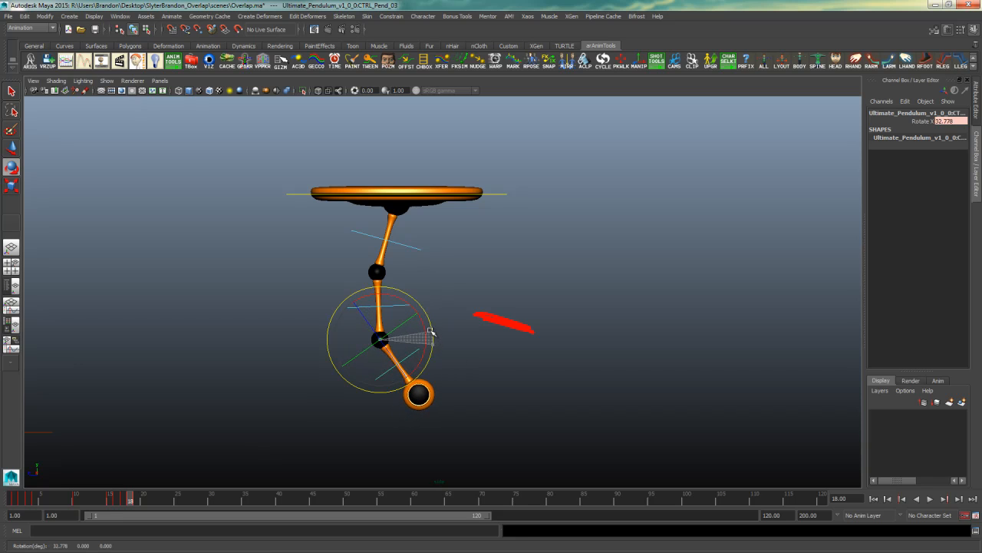
{"action": "key", "text": "s"}
{"action": "key", "text": "Up"}
{"action": "left_click_drag", "start_coordinate": [421, 286], "coordinate": [423, 284]}
{"action": "key", "text": "s"}
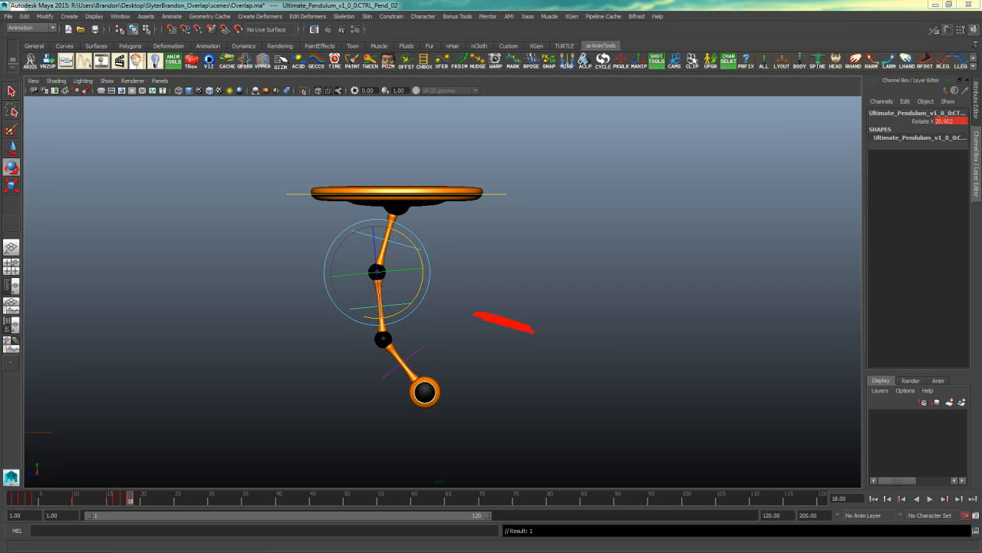
{"action": "left_click", "coordinate": [517, 303]}
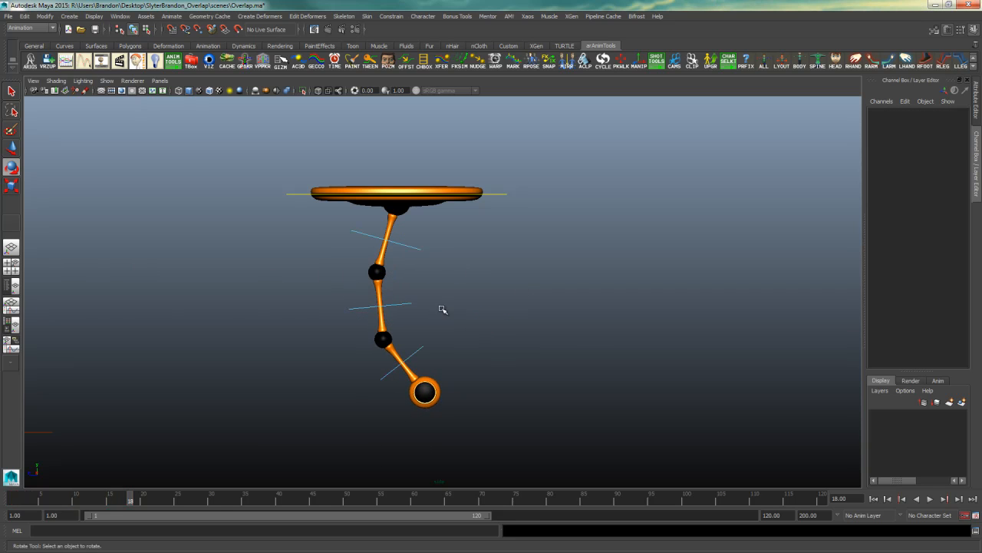
Carry the frame 19 pose of all three joint controls to frame 21, rotate them about X to about 17.8, and compare with frame 19
{"action": "mouse_move", "coordinate": [121, 497]}
{"action": "left_mouse_down"}
{"action": "mouse_move", "coordinate": [110, 500]}
{"action": "mouse_move", "coordinate": [143, 500]}
{"action": "mouse_move", "coordinate": [116, 500]}
{"action": "mouse_move", "coordinate": [136, 500]}
{"action": "mouse_move", "coordinate": [124, 500]}
{"action": "left_mouse_up"}
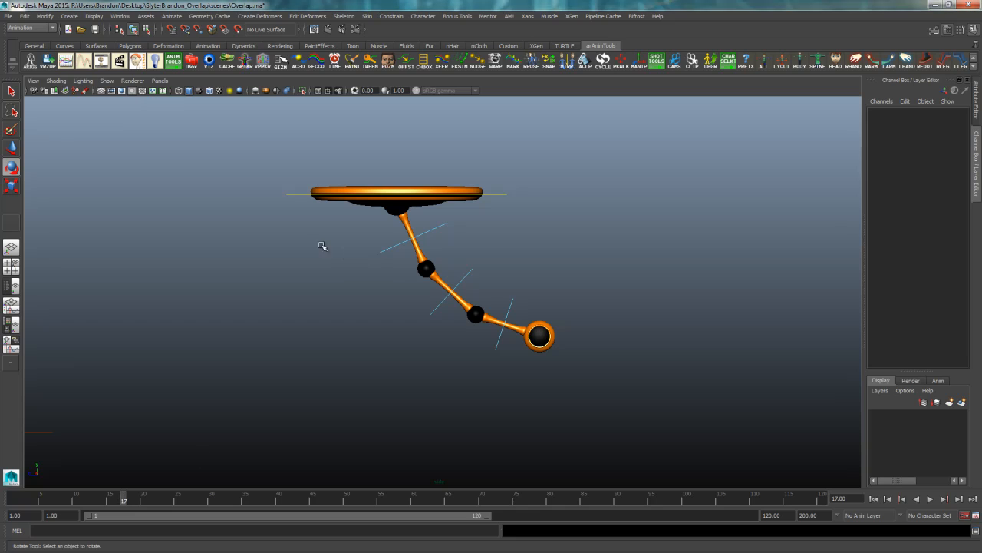
{"action": "left_click_drag", "start_coordinate": [316, 245], "coordinate": [572, 367]}
{"action": "key", "text": "alt+period"}
{"action": "key", "text": "alt+period"}
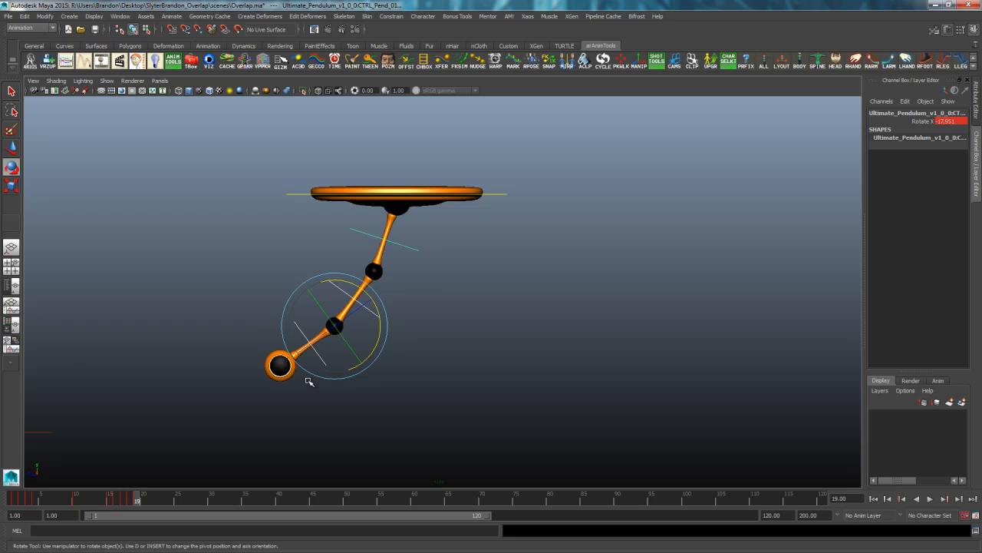
{"action": "key", "text": "alt+v"}
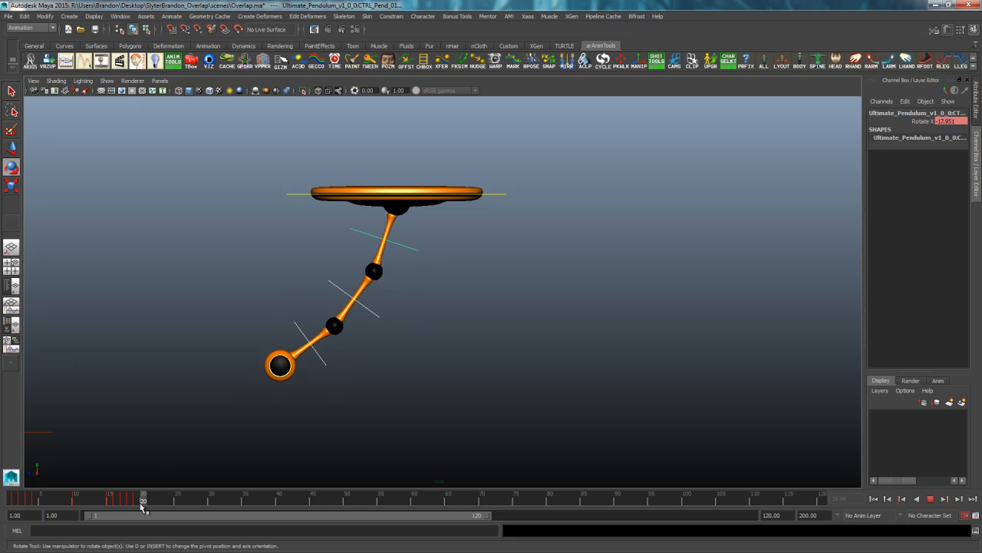
{"action": "key", "text": "alt+v"}
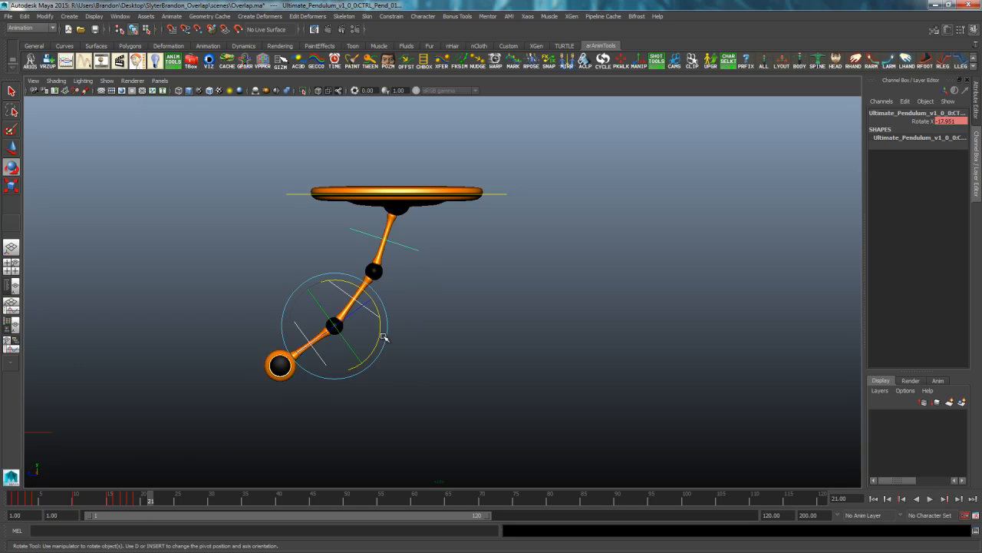
{"action": "left_click_drag", "start_coordinate": [384, 340], "coordinate": [365, 314]}
{"action": "key", "text": "comma"}
{"action": "key", "text": "comma"}
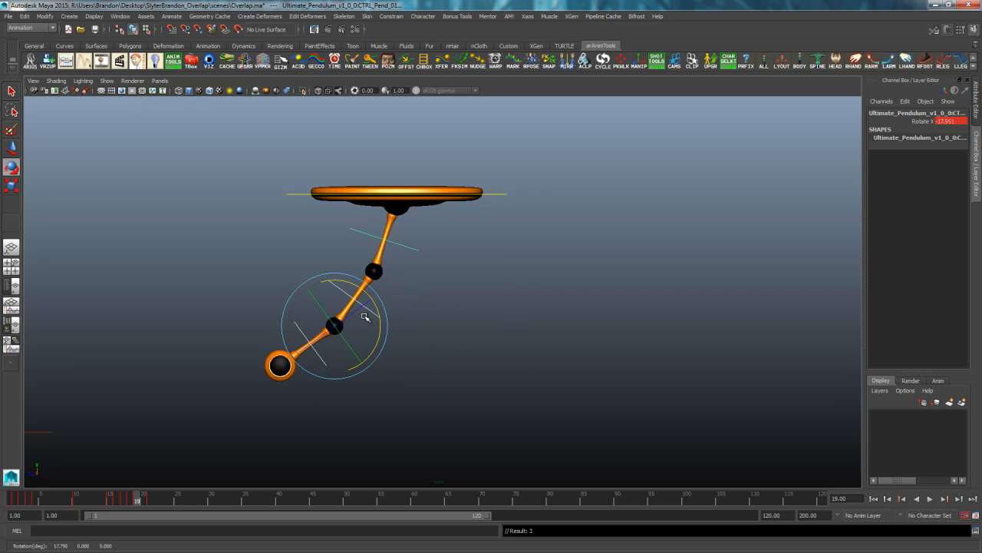
Compare neighbouring keys, rotate all three joint controls about X to about 17.2 at frame 21, and key them
{"action": "key", "text": "comma"}
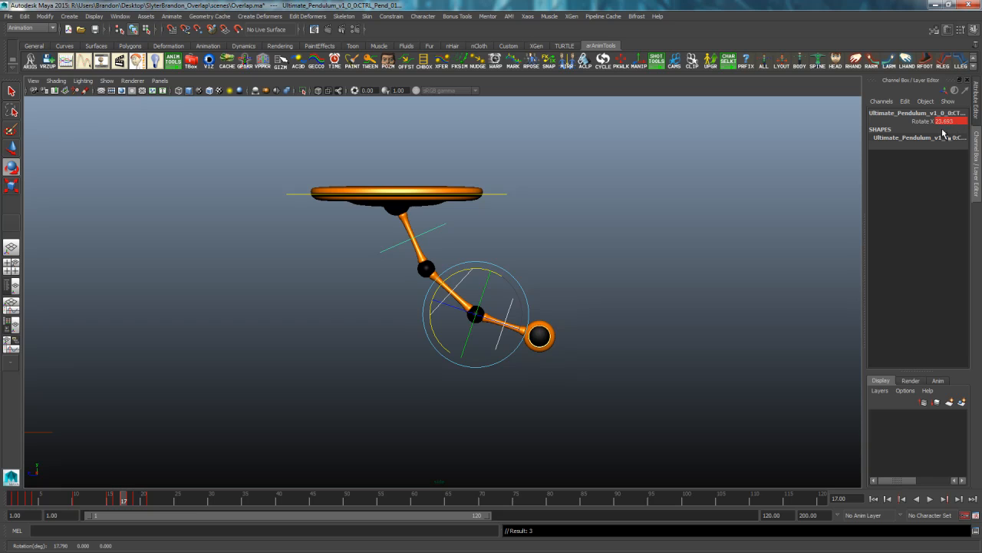
{"action": "key", "text": "period"}
{"action": "key", "text": "period"}
{"action": "key", "text": "period"}
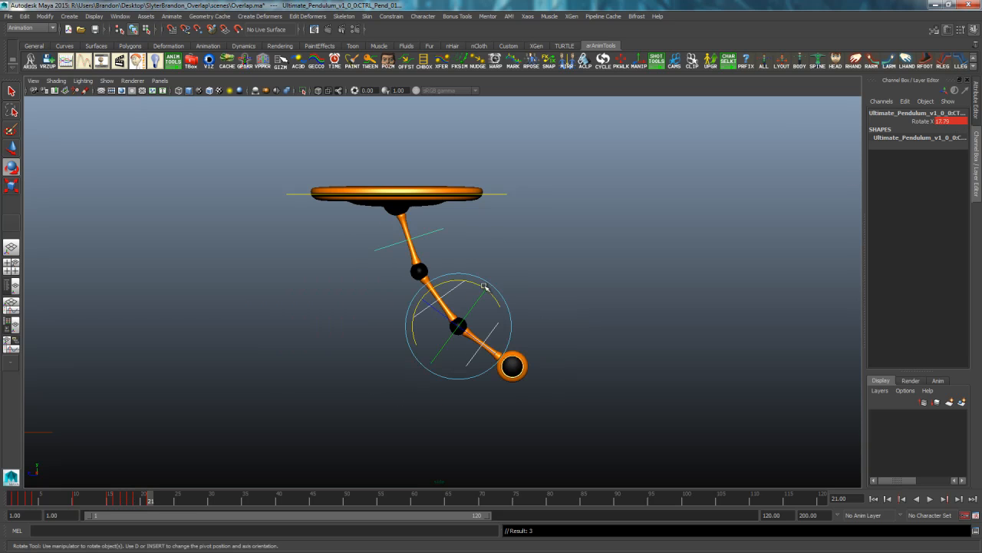
{"action": "left_click_drag", "start_coordinate": [485, 287], "coordinate": [481, 288]}
{"action": "key", "text": "s"}
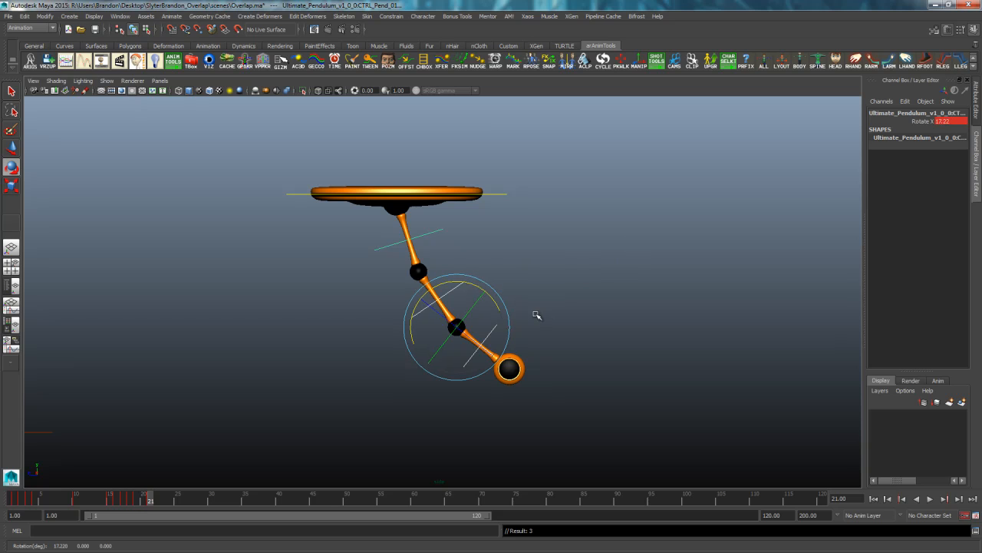
At frame 20, rotate the upper joint control about X to about 15 and swing the middle joint back to near vertical
{"action": "left_click", "coordinate": [142, 500]}
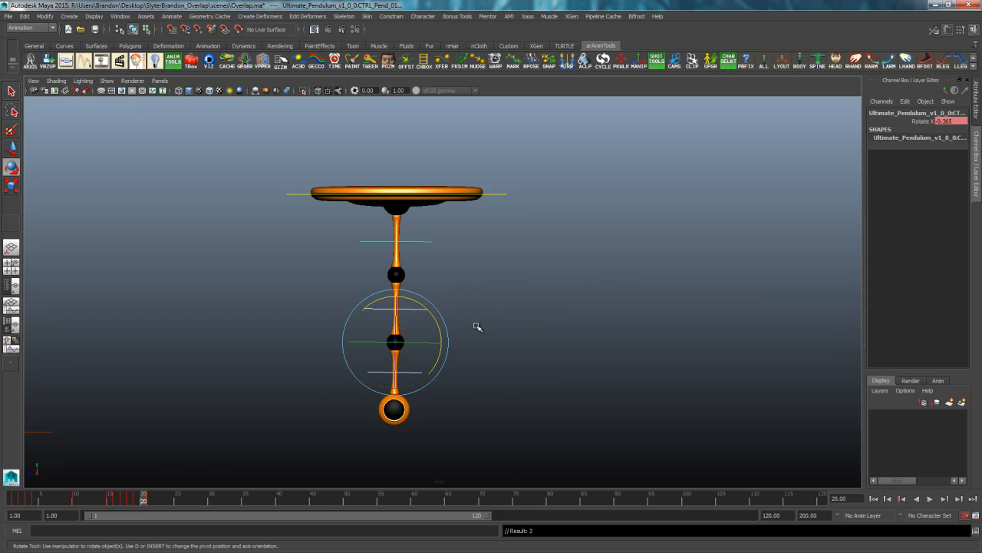
{"action": "key", "text": "Up"}
{"action": "mouse_move", "coordinate": [437, 210]}
{"action": "left_mouse_down"}
{"action": "mouse_move", "coordinate": [438, 202]}
{"action": "mouse_move", "coordinate": [436, 214]}
{"action": "left_mouse_up"}
{"action": "mouse_move", "coordinate": [454, 282]}
{"action": "left_mouse_down"}
{"action": "mouse_move", "coordinate": [483, 357]}
{"action": "mouse_move", "coordinate": [478, 344]}
{"action": "left_mouse_up"}
{"action": "left_click_drag", "start_coordinate": [465, 303], "coordinate": [473, 315]}
Rotate the lowest joint control further back at frame 20 and nudge the middle one, so both drag behind the upper joint
{"action": "left_click", "coordinate": [437, 376]}
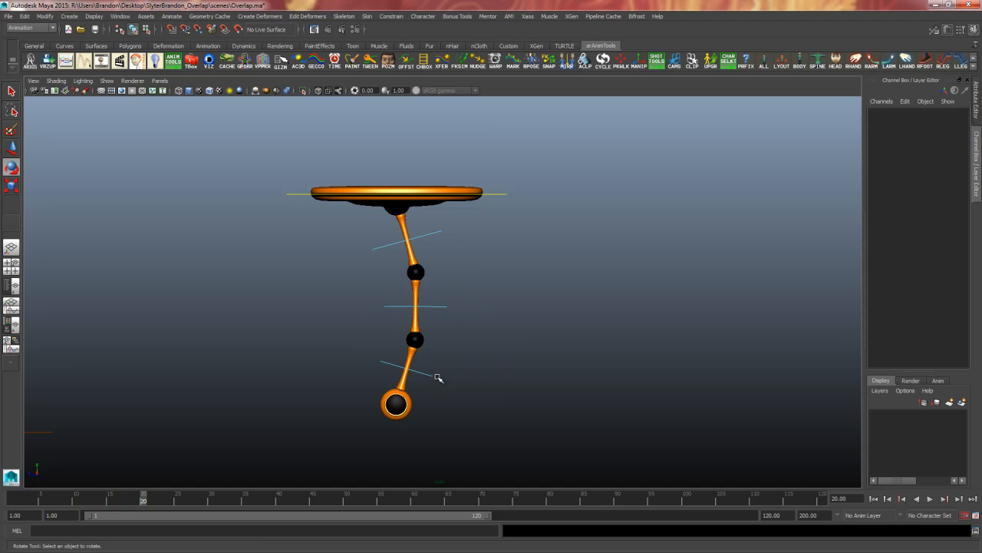
{"action": "left_click_drag", "start_coordinate": [438, 359], "coordinate": [427, 378]}
{"action": "left_click_drag", "start_coordinate": [460, 335], "coordinate": [459, 298]}
{"action": "left_click", "coordinate": [489, 329]}
{"action": "left_click", "coordinate": [498, 309]}
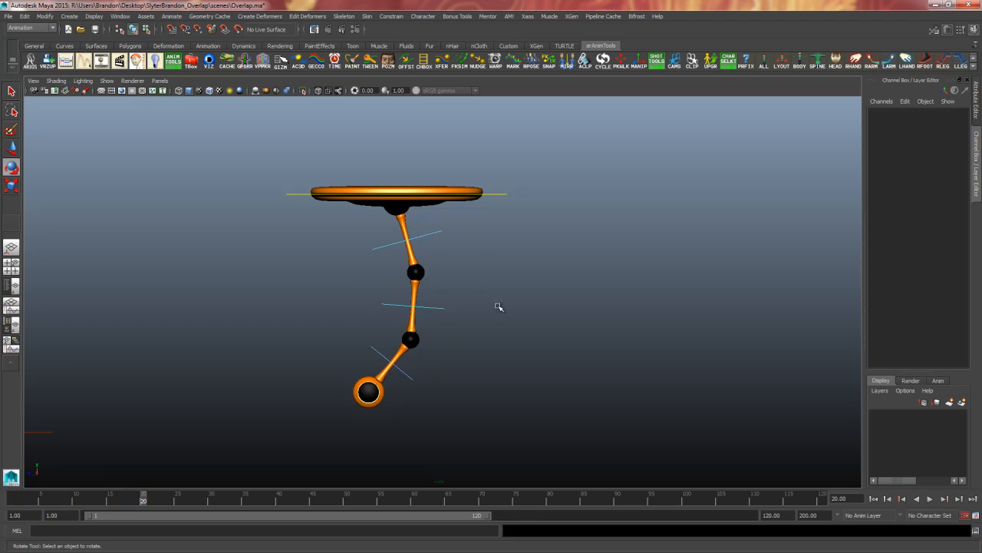
Select all three joint controls and open the TweenKey tool, placing its window clear of the pendulum
{"action": "left_click_drag", "start_coordinate": [324, 233], "coordinate": [469, 401]}
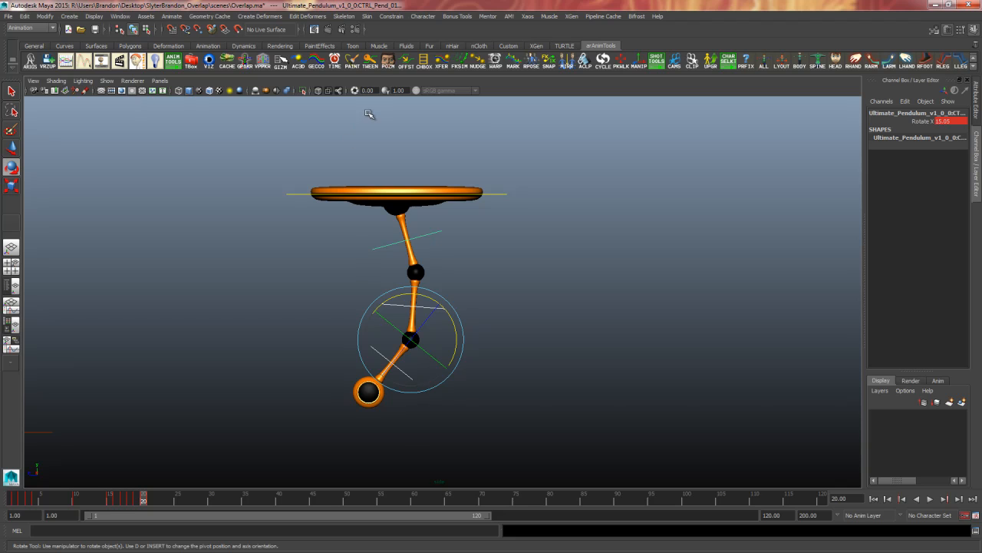
{"action": "left_click", "coordinate": [370, 63]}
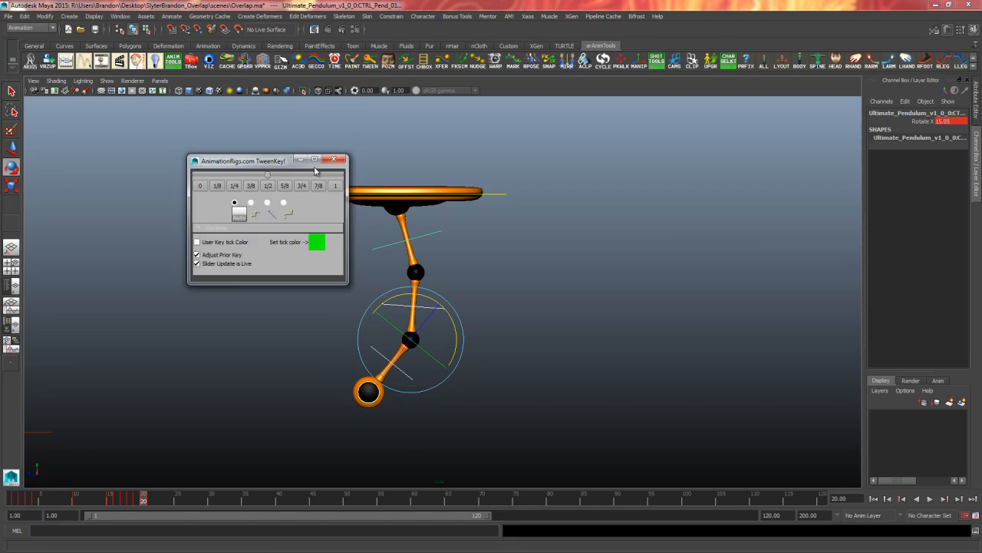
{"action": "left_click_drag", "start_coordinate": [271, 162], "coordinate": [614, 117]}
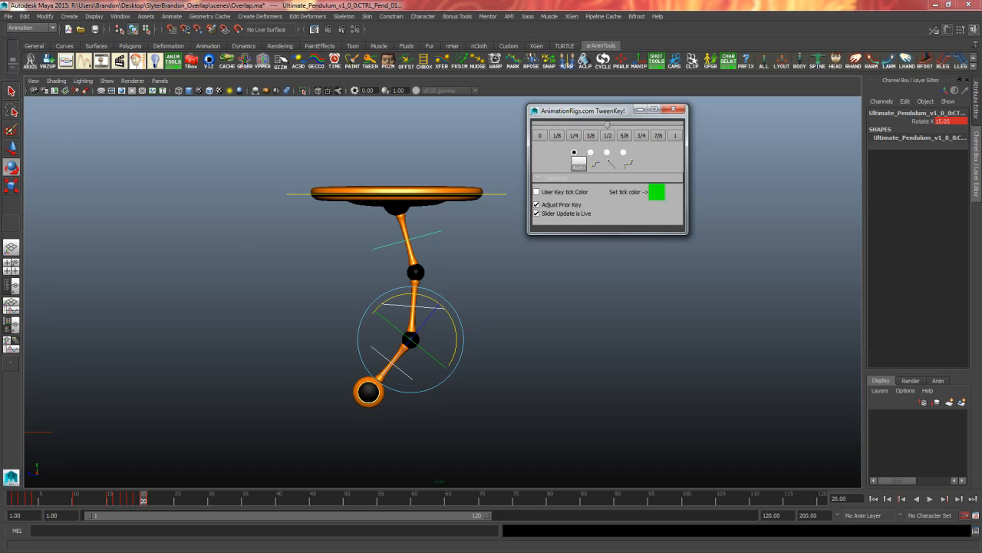
Switch to the browser and look over the tweenMachine 2.0.8 Maya script page on CreativeCrash, then return to Maya
{"action": "left_click_drag", "start_coordinate": [0, 169], "coordinate": [476, 3]}
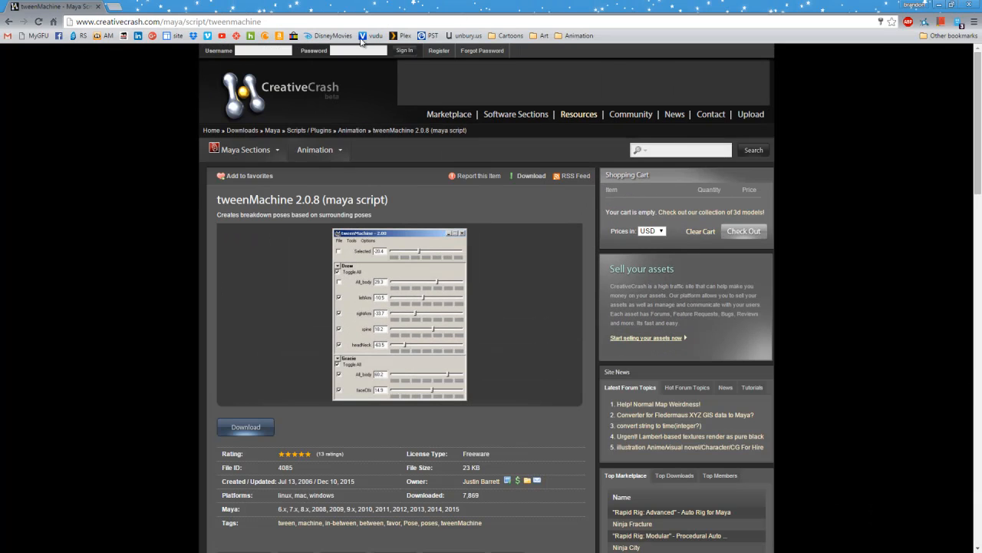
{"action": "left_click_drag", "start_coordinate": [366, 8], "coordinate": [369, 40]}
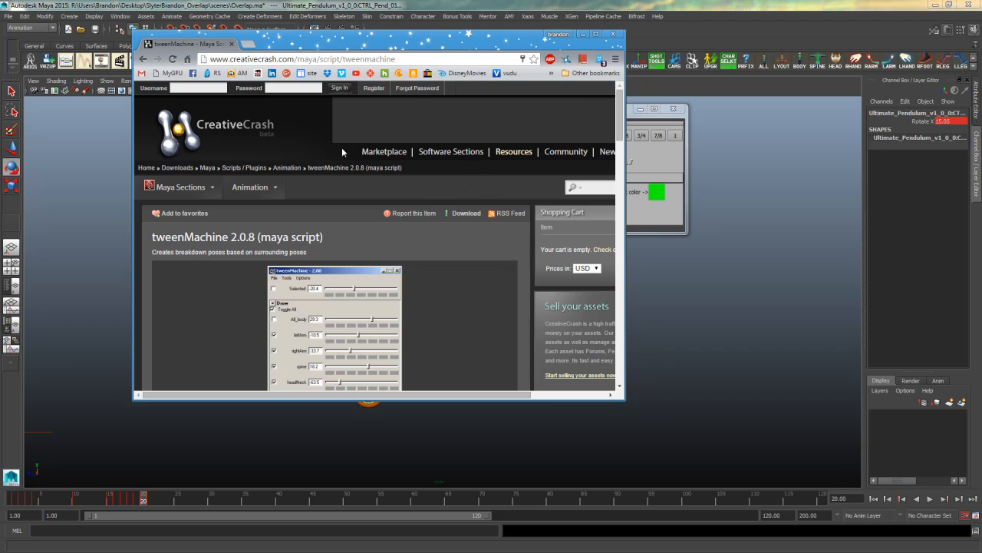
{"action": "scroll", "coordinate": [620, 100], "scroll_direction": "down", "scroll_amount": 3}
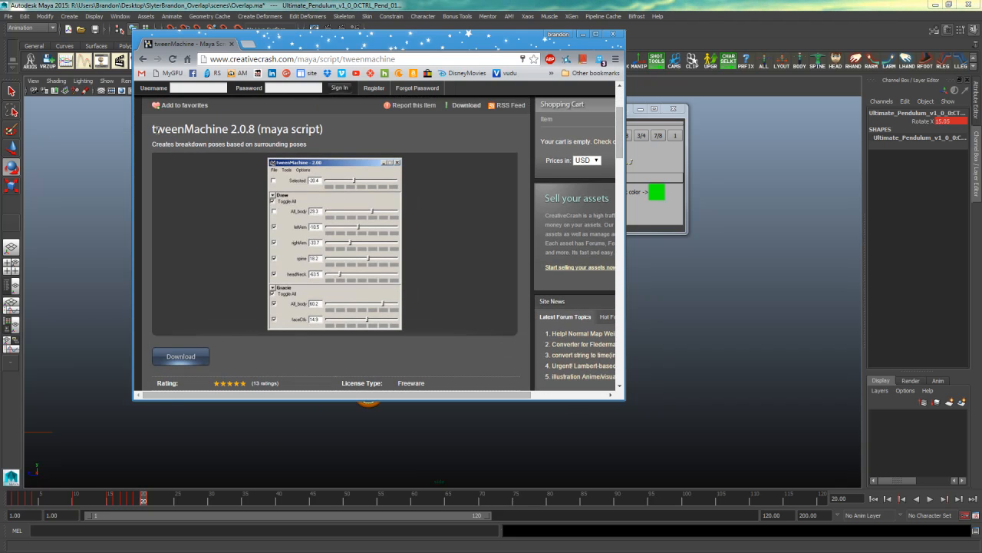
{"action": "left_click_drag", "start_coordinate": [152, 129], "coordinate": [227, 142]}
{"action": "left_click_drag", "start_coordinate": [521, 39], "coordinate": [0, 76]}
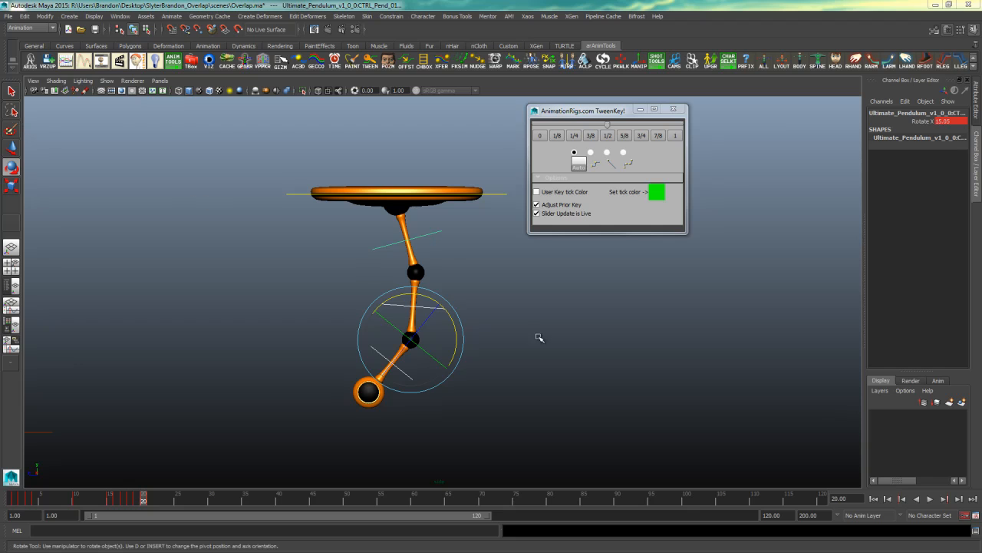
Carry the frame 21 pose of all three joint controls to frame 23, rotate them about X to about -10.7, and key them
{"action": "left_click", "coordinate": [153, 504]}
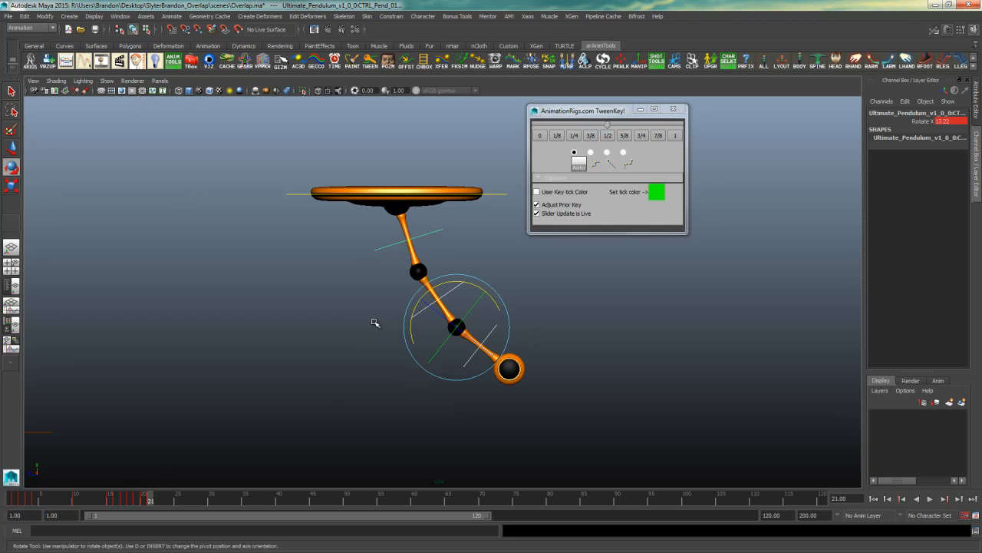
{"action": "left_click_drag", "start_coordinate": [542, 114], "coordinate": [604, 115]}
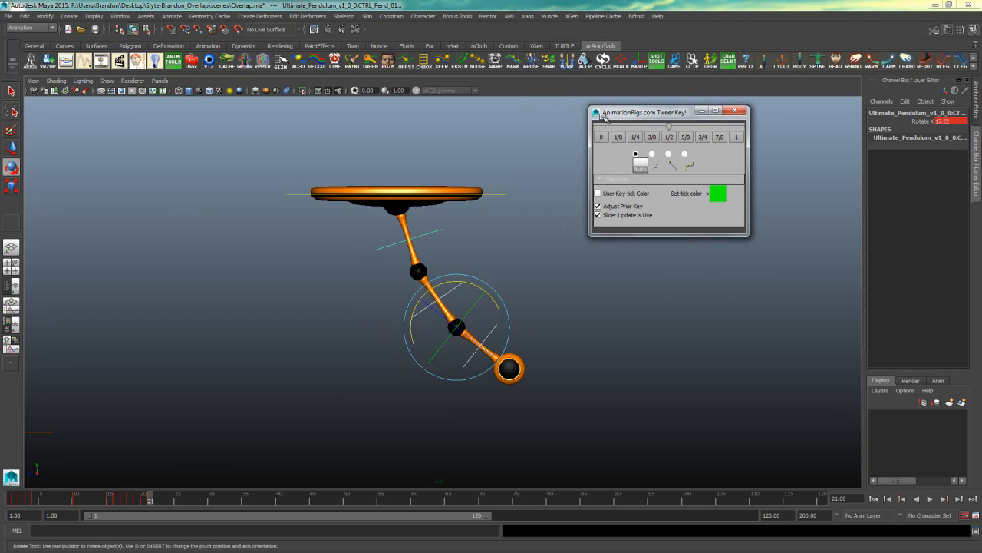
{"action": "left_click_drag", "start_coordinate": [350, 242], "coordinate": [499, 360]}
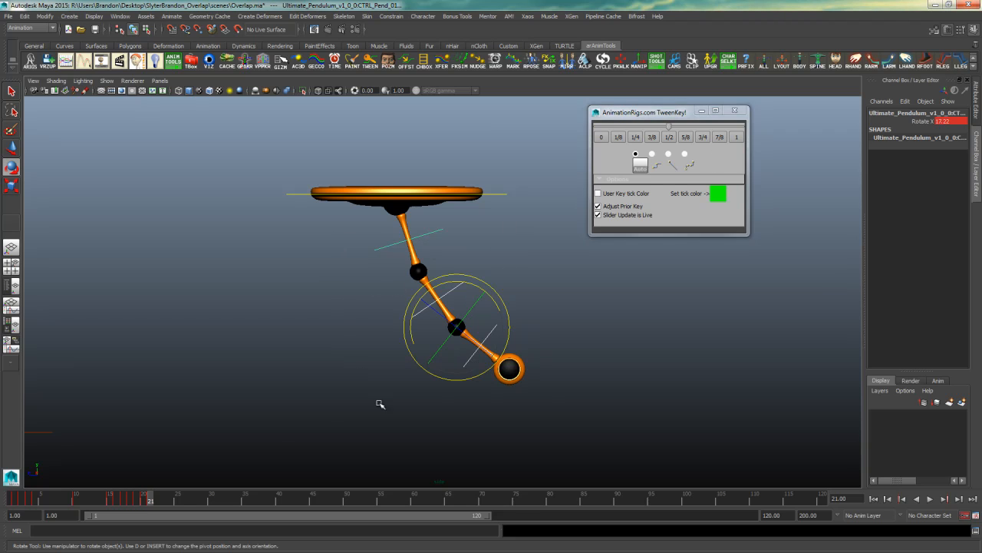
{"action": "left_click", "coordinate": [157, 503]}
{"action": "left_click", "coordinate": [163, 502]}
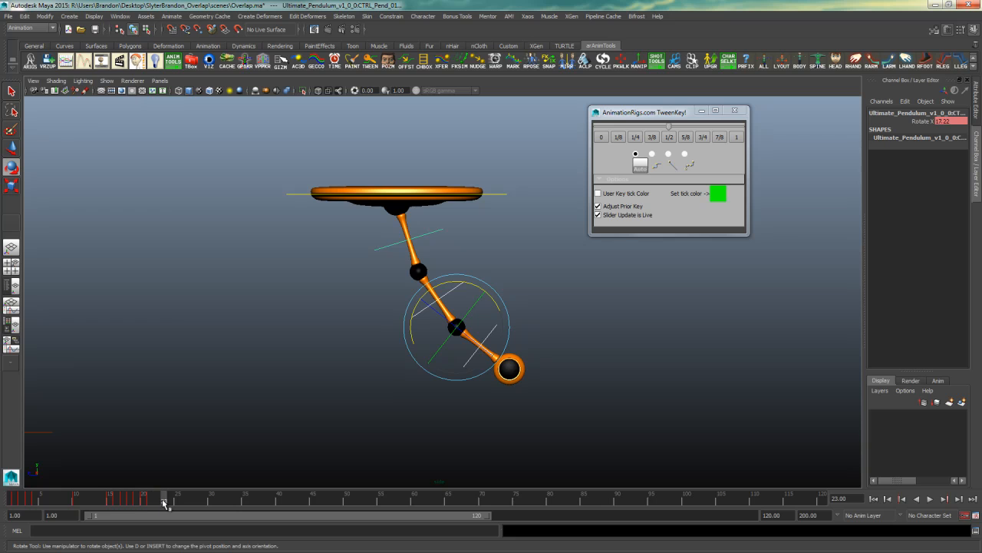
{"action": "left_click_drag", "start_coordinate": [470, 287], "coordinate": [482, 298]}
{"action": "key", "text": "s"}
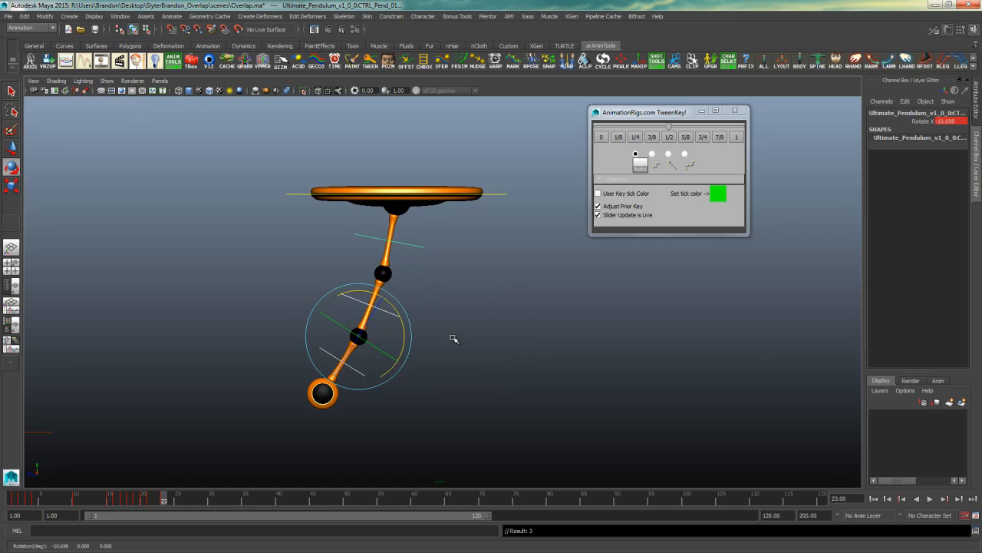
At frame 22, tween the upper joint control 7/8 of the way towards frame 23, undoing the extra blend slider trial
{"action": "left_click", "coordinate": [159, 501]}
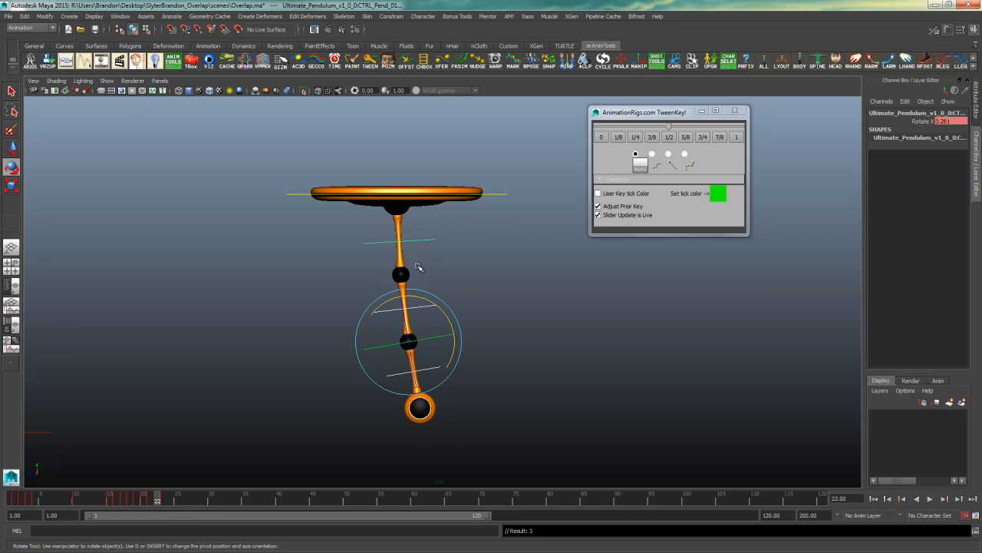
{"action": "left_click", "coordinate": [431, 240]}
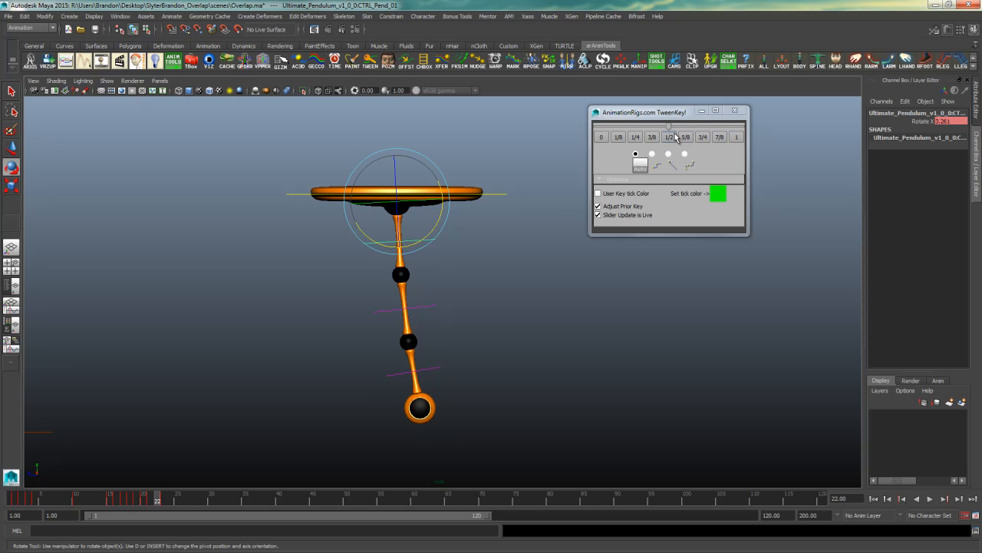
{"action": "left_click", "coordinate": [720, 140]}
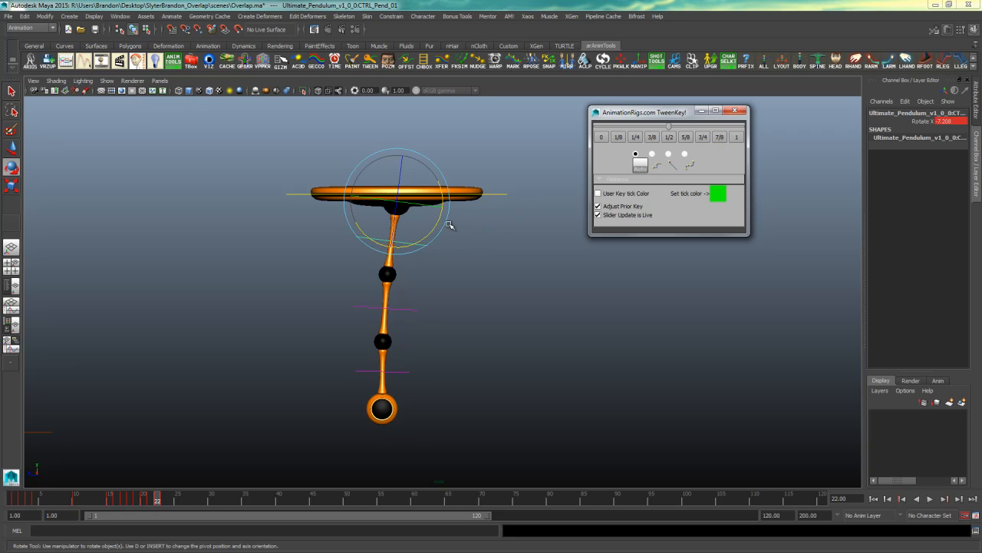
{"action": "left_click_drag", "start_coordinate": [677, 132], "coordinate": [656, 140]}
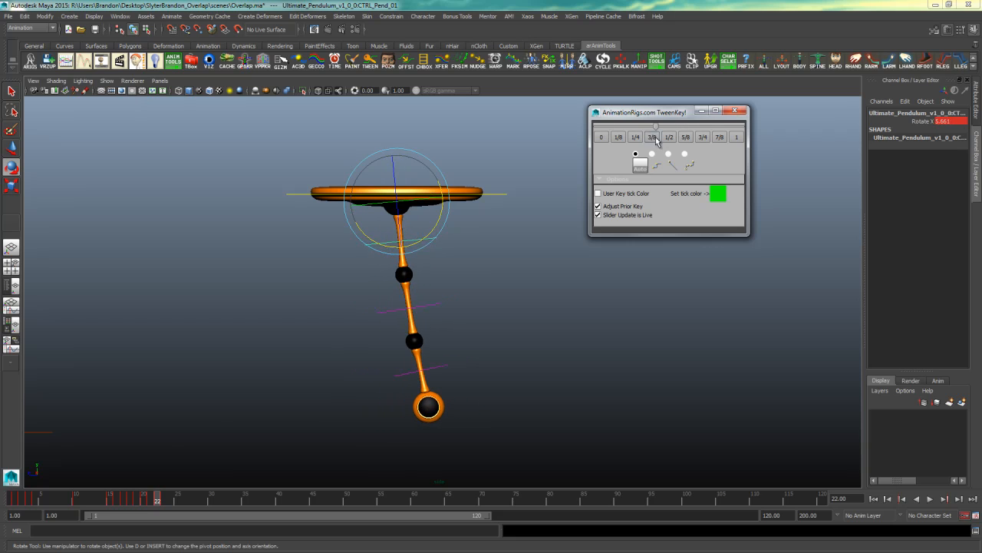
{"action": "key", "text": "ctrl+z"}
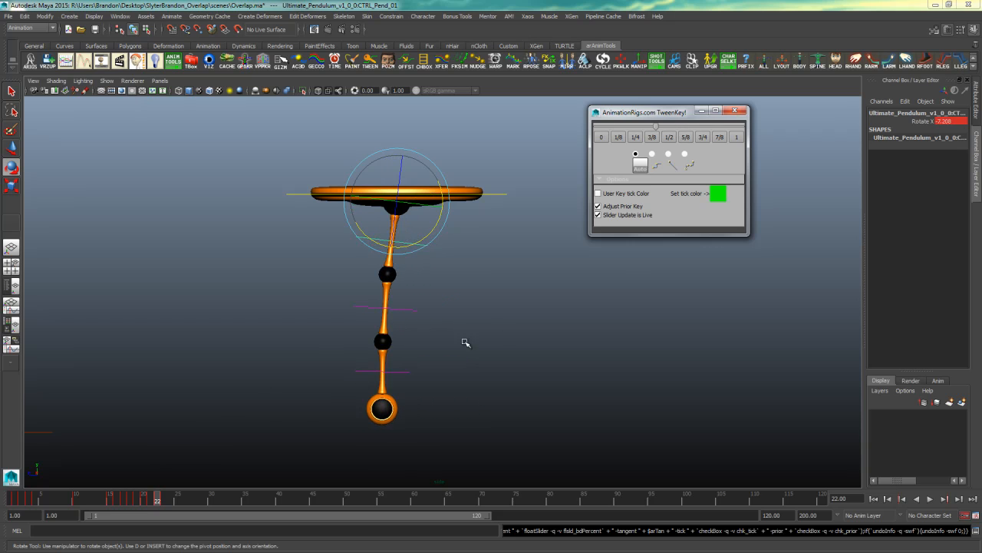
At frame 22, tween the middle joint control to 3/8 and the lowest to 1/8, then reselect all three controls
{"action": "left_click", "coordinate": [414, 308]}
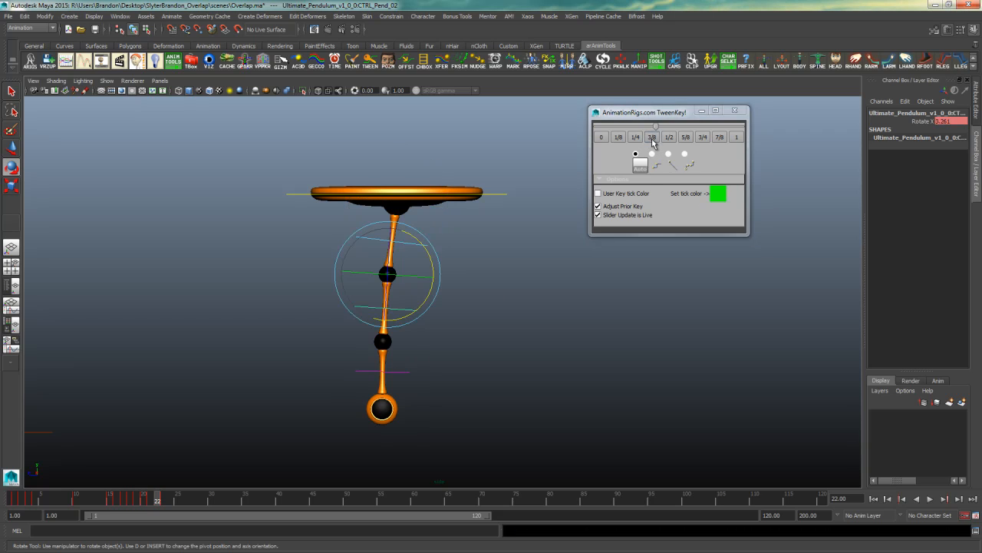
{"action": "left_click_drag", "start_coordinate": [427, 357], "coordinate": [402, 376]}
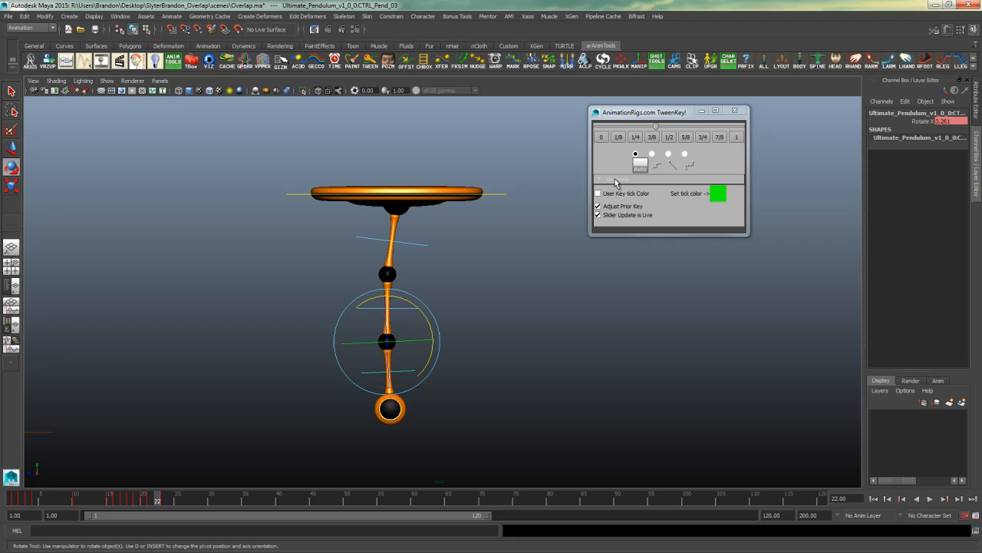
{"action": "left_click", "coordinate": [619, 138]}
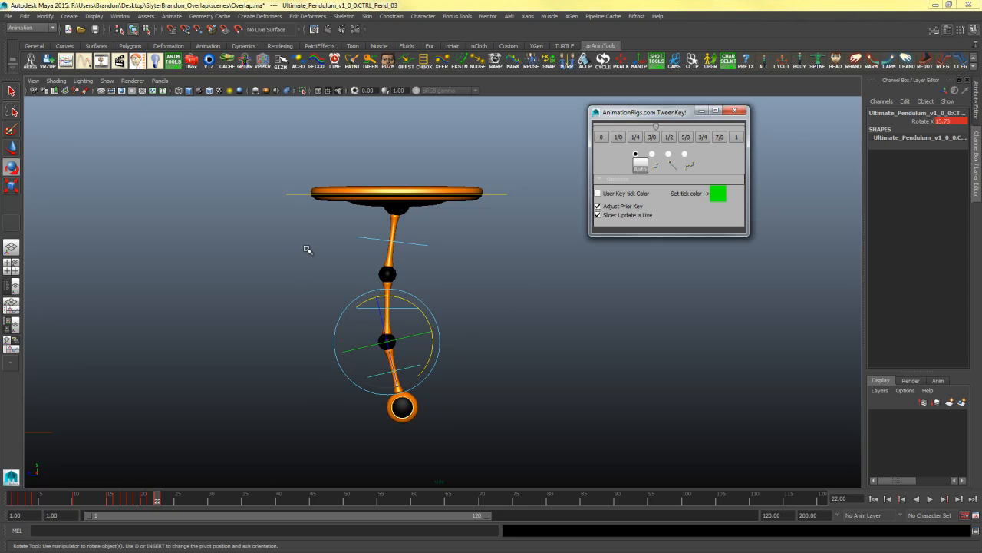
{"action": "left_click_drag", "start_coordinate": [307, 244], "coordinate": [454, 361]}
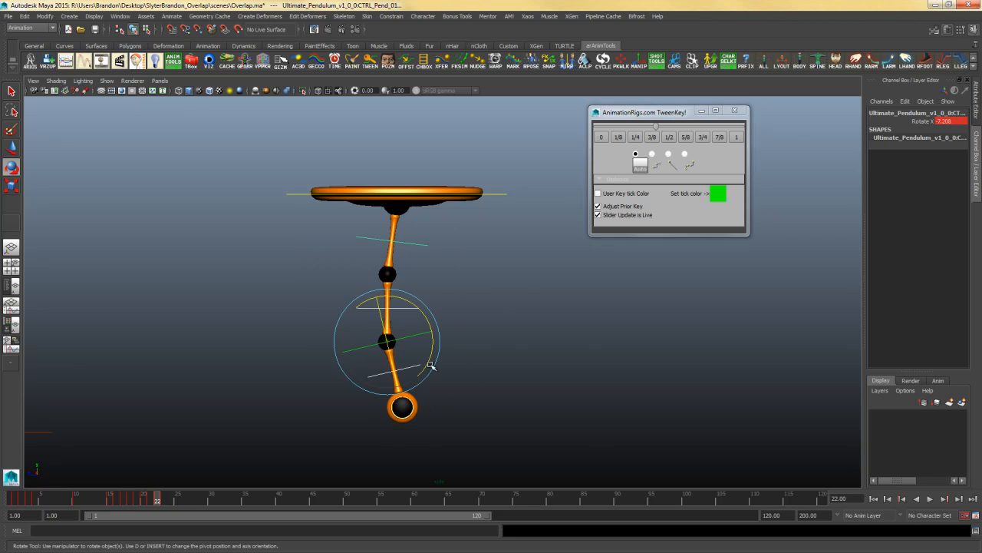
{"action": "left_click", "coordinate": [495, 339]}
{"action": "left_click_drag", "start_coordinate": [447, 237], "coordinate": [399, 355]}
Carry the frame 23 pose to frame 25, rotate all three joint controls about X to about 8.35, and key them
{"action": "left_click_drag", "start_coordinate": [161, 503], "coordinate": [177, 502]}
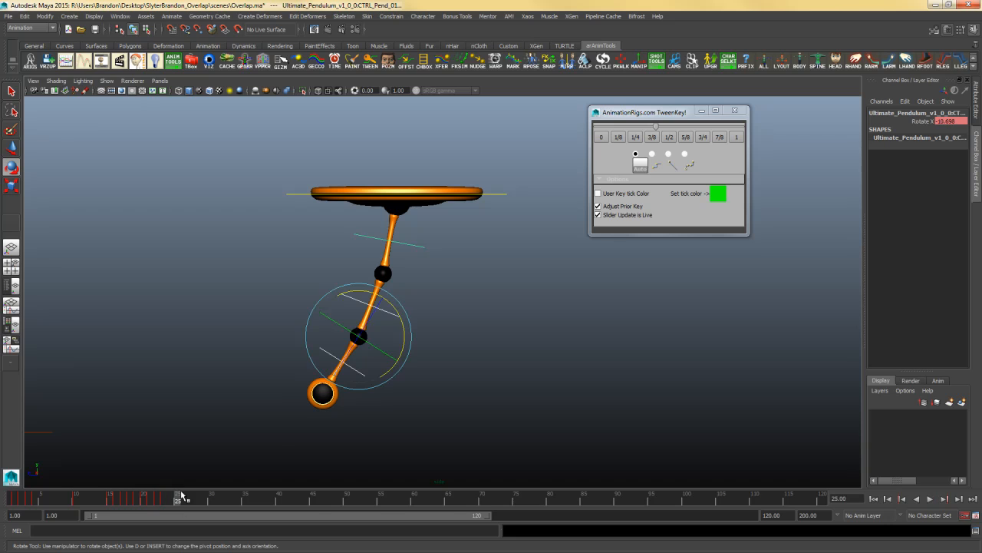
{"action": "left_click_drag", "start_coordinate": [407, 333], "coordinate": [395, 320]}
{"action": "key", "text": "s"}
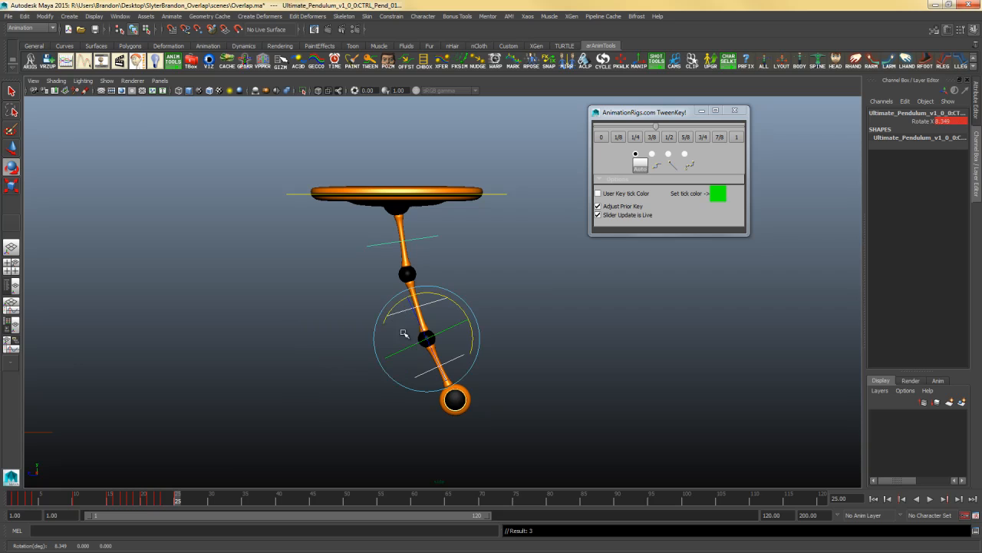
Try posing frame 24 by hand, rotating the upper joint control about X to about 7.05 and dragging the lower two back
{"action": "left_click", "coordinate": [170, 498]}
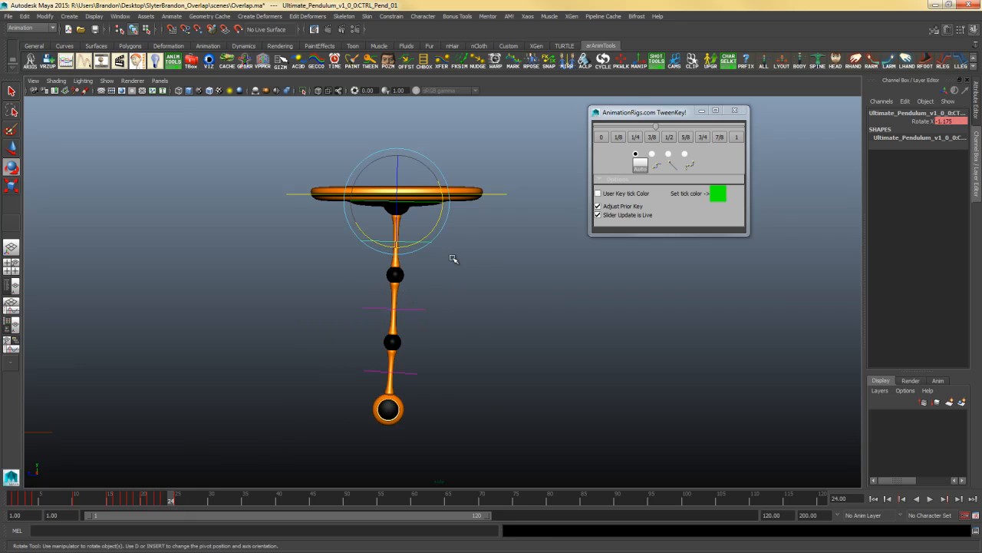
{"action": "key", "text": "alt+period"}
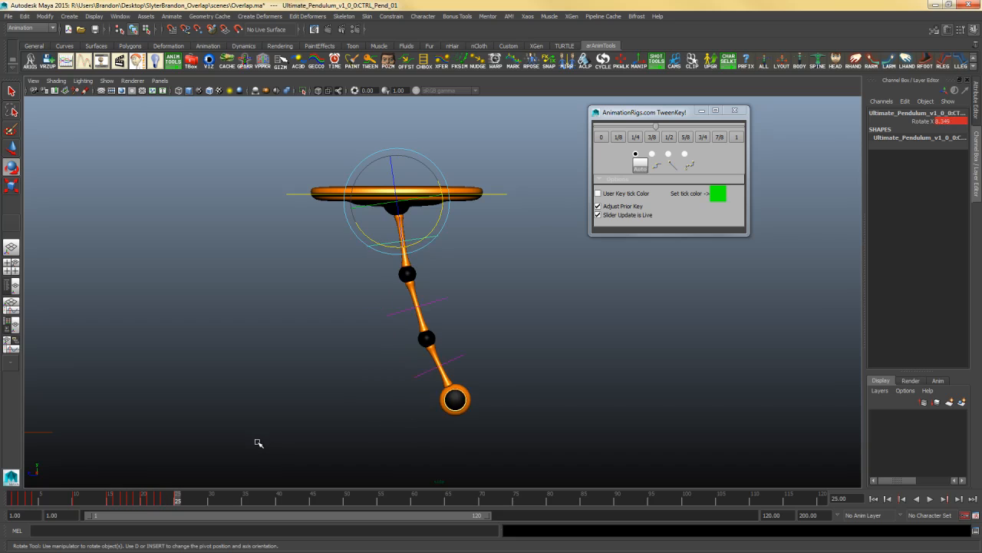
{"action": "key", "text": "alt+comma"}
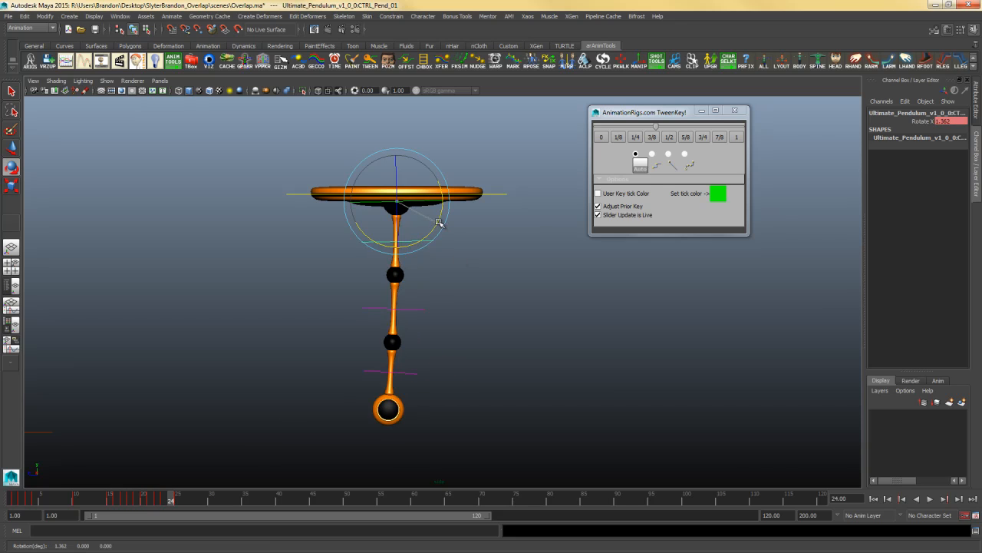
{"action": "left_click_drag", "start_coordinate": [437, 223], "coordinate": [443, 224]}
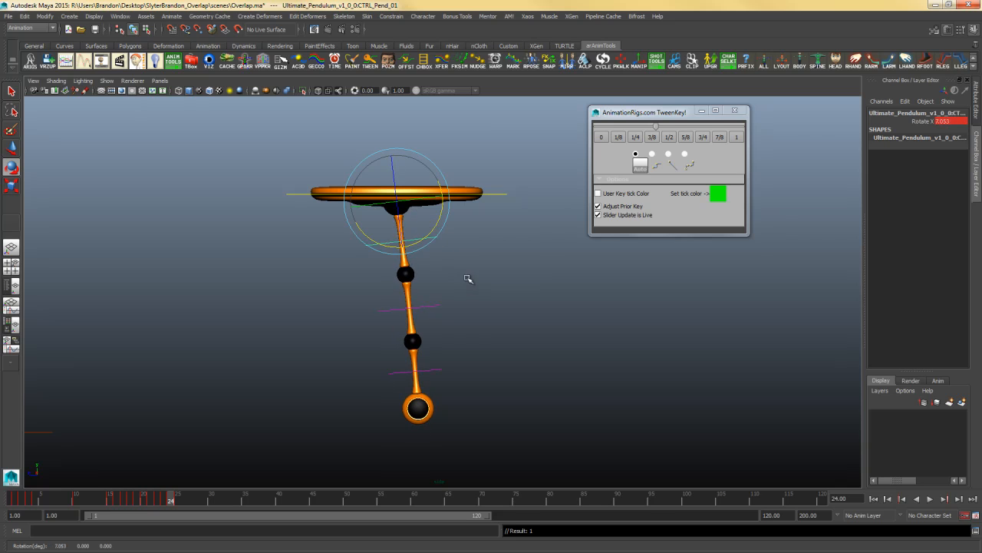
{"action": "left_click", "coordinate": [443, 307]}
{"action": "left_click_drag", "start_coordinate": [442, 305], "coordinate": [450, 343]}
{"action": "left_click", "coordinate": [465, 357]}
{"action": "left_click", "coordinate": [429, 374]}
{"action": "left_click", "coordinate": [457, 264]}
At frame 24, tween the upper joint control to 7/8, the middle to 3/8 and the lowest to 1/8
{"action": "left_click_drag", "start_coordinate": [443, 225], "coordinate": [421, 254]}
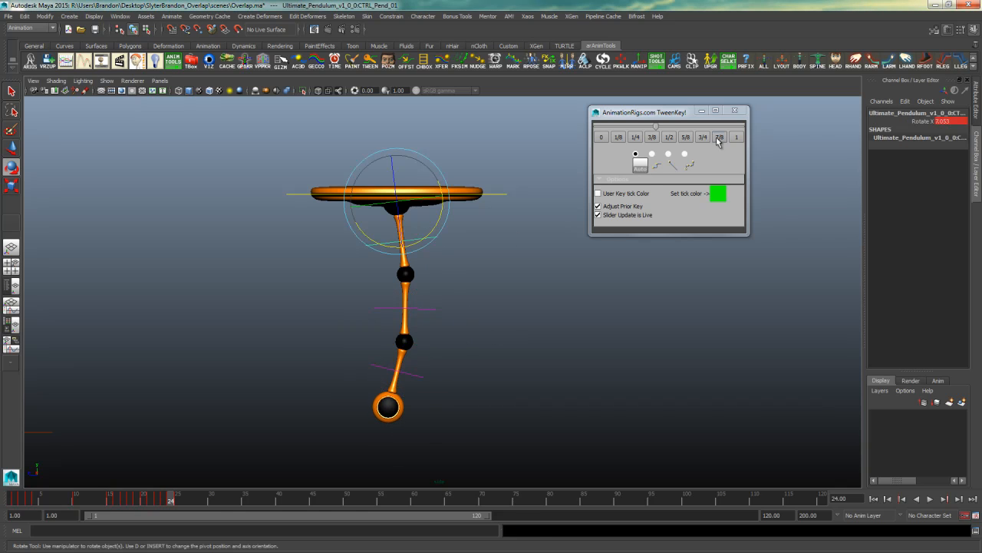
{"action": "left_click", "coordinate": [719, 139]}
{"action": "left_click_drag", "start_coordinate": [442, 306], "coordinate": [427, 317]}
{"action": "left_click", "coordinate": [651, 139]}
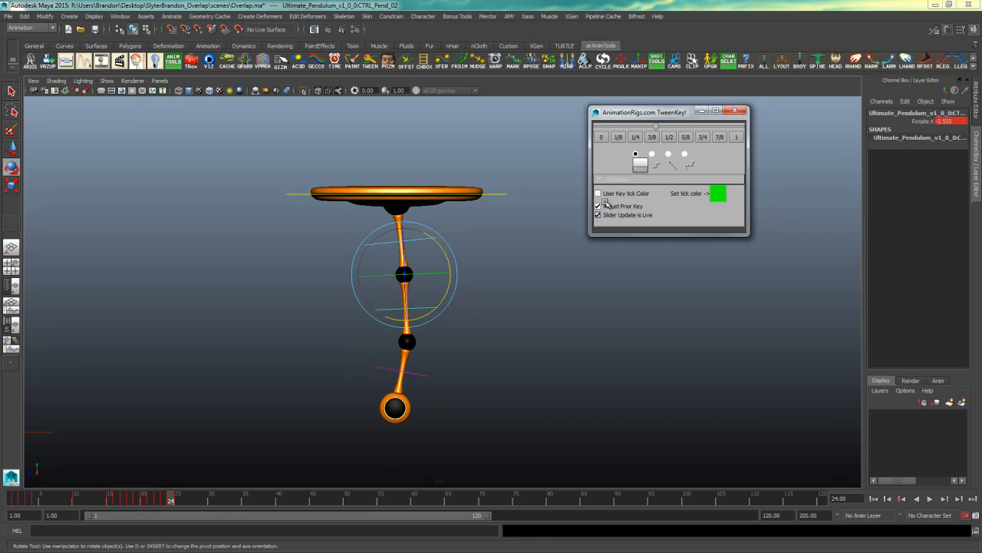
{"action": "left_click_drag", "start_coordinate": [439, 364], "coordinate": [413, 387]}
{"action": "left_click", "coordinate": [617, 139]}
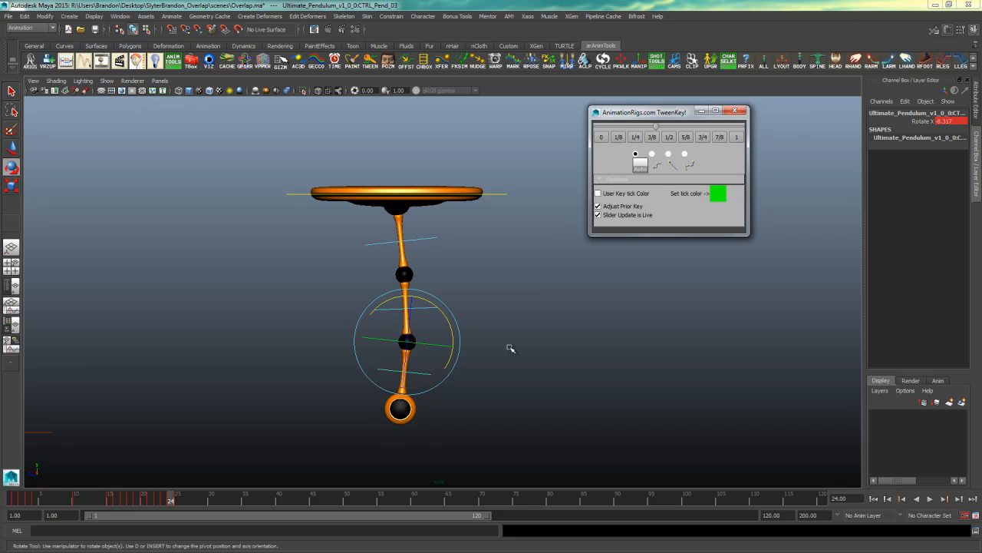
Carry the frame 25 pose to frame 27, rotate all three joint controls about X to about -5.8, key them, and review frame 24
{"action": "left_click_drag", "start_coordinate": [454, 231], "coordinate": [404, 364]}
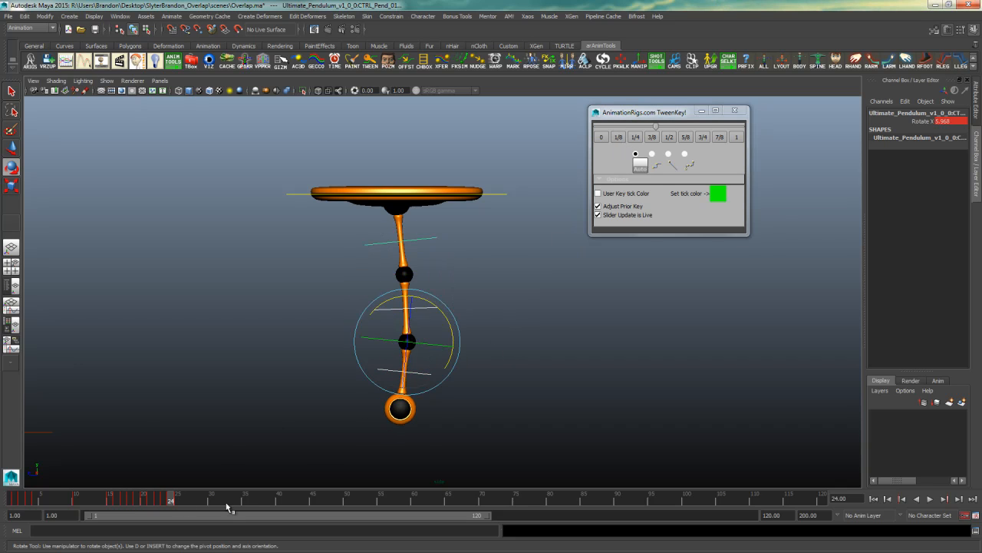
{"action": "key", "text": "alt+period"}
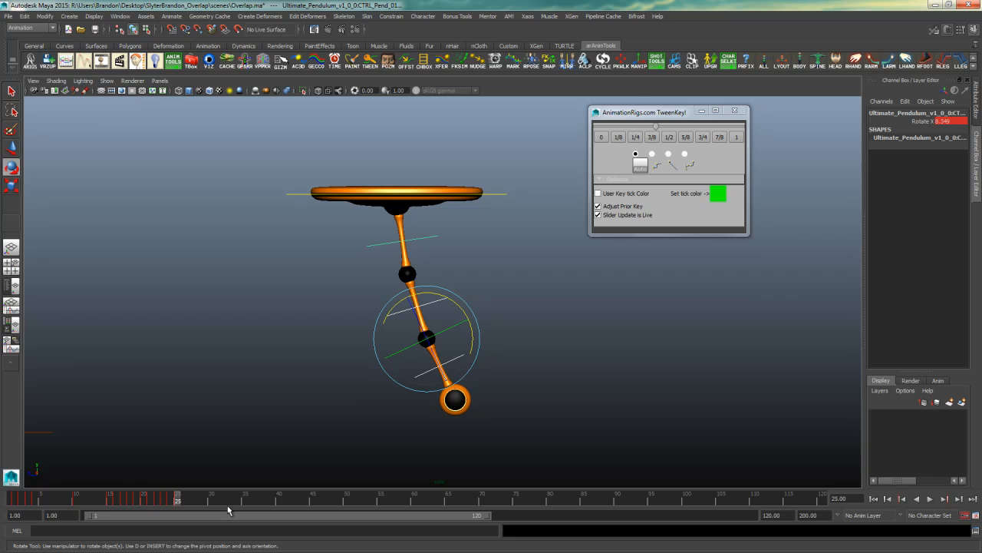
{"action": "key", "text": "alt+period"}
{"action": "key", "text": "alt+period"}
{"action": "left_click", "coordinate": [456, 303]}
{"action": "left_click_drag", "start_coordinate": [456, 304], "coordinate": [466, 308]}
{"action": "key", "text": "s"}
{"action": "key", "text": "comma"}
{"action": "key", "text": "comma"}
{"action": "key", "text": "comma"}
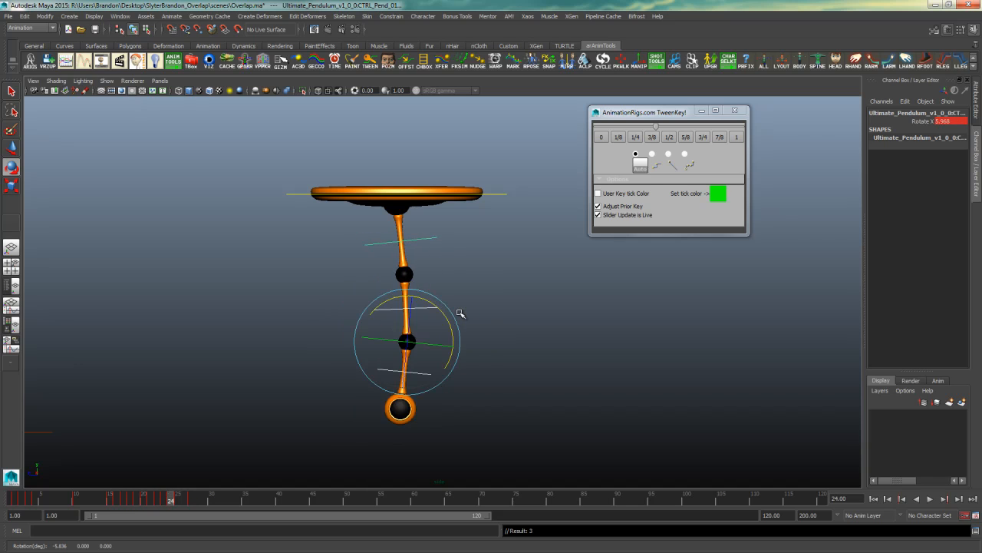
At frame 26, apply a 7/8 TweenKey breakdown to the top pendulum control, CTRL_Pend_01
{"action": "key", "text": "period"}
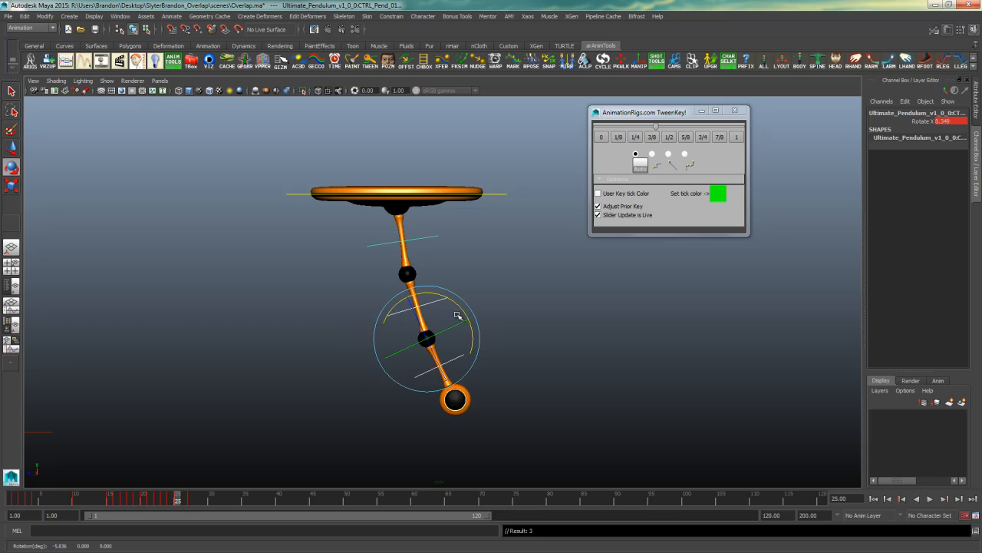
{"action": "key", "text": "period"}
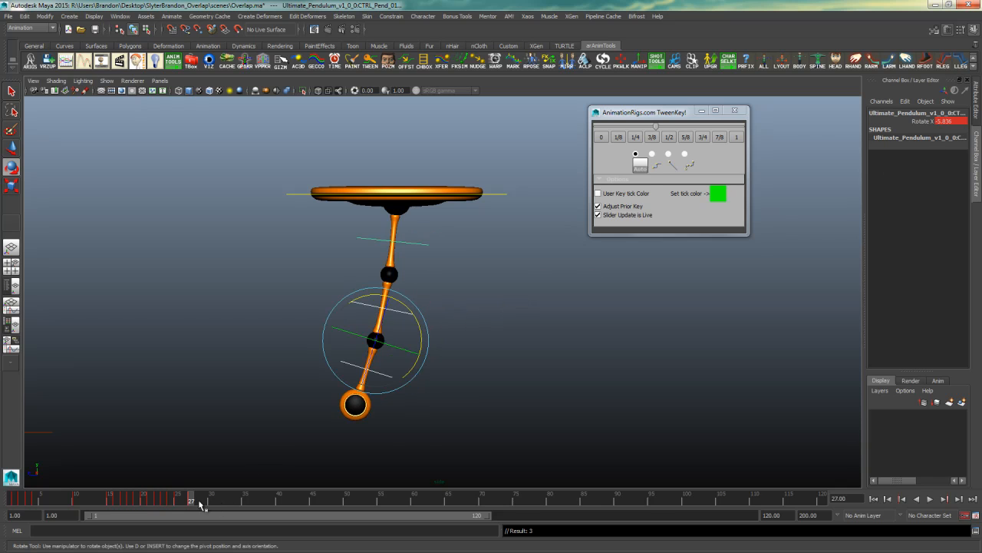
{"action": "key", "text": "comma"}
{"action": "key", "text": "Up"}
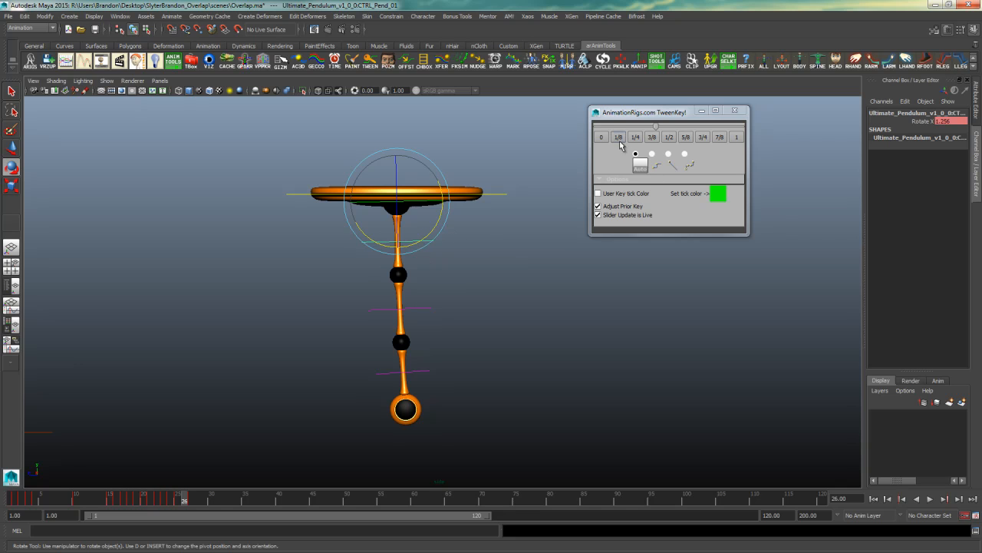
{"action": "left_click", "coordinate": [719, 138]}
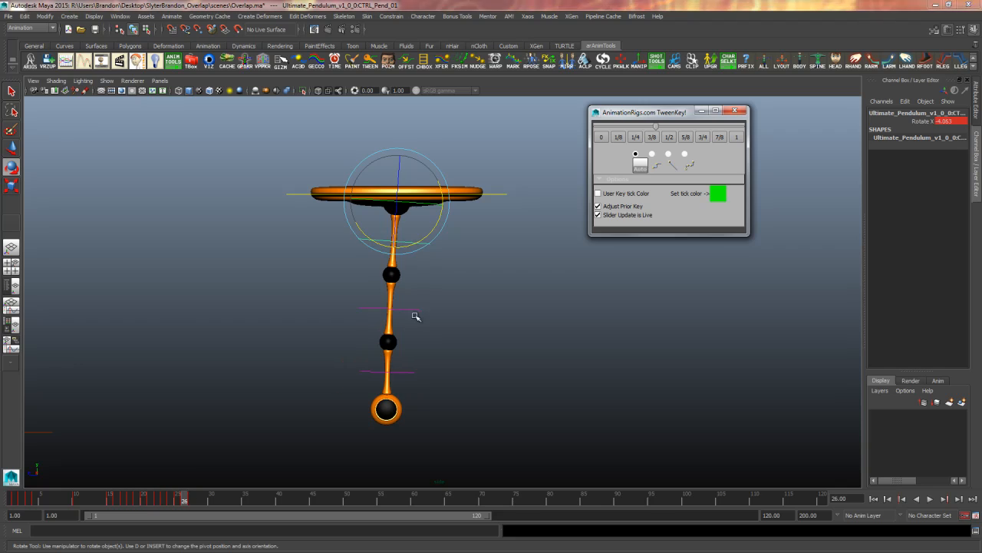
At frame 26, tween the middle control CTRL_Pend_02 by 3/8 and the lowest control CTRL_Pend_03 by 1/8
{"action": "left_click_drag", "start_coordinate": [432, 303], "coordinate": [398, 336]}
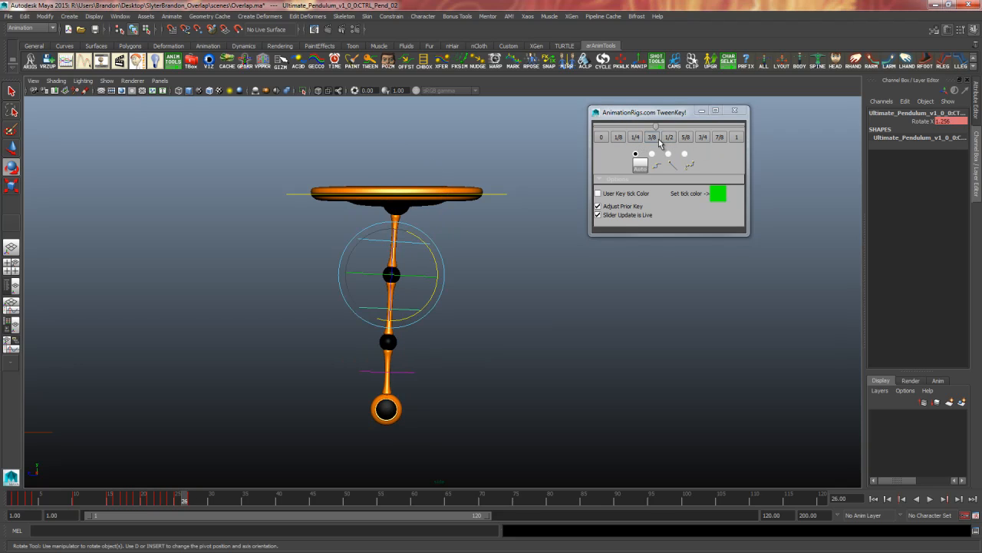
{"action": "left_click", "coordinate": [655, 140]}
{"action": "key", "text": "alt+period"}
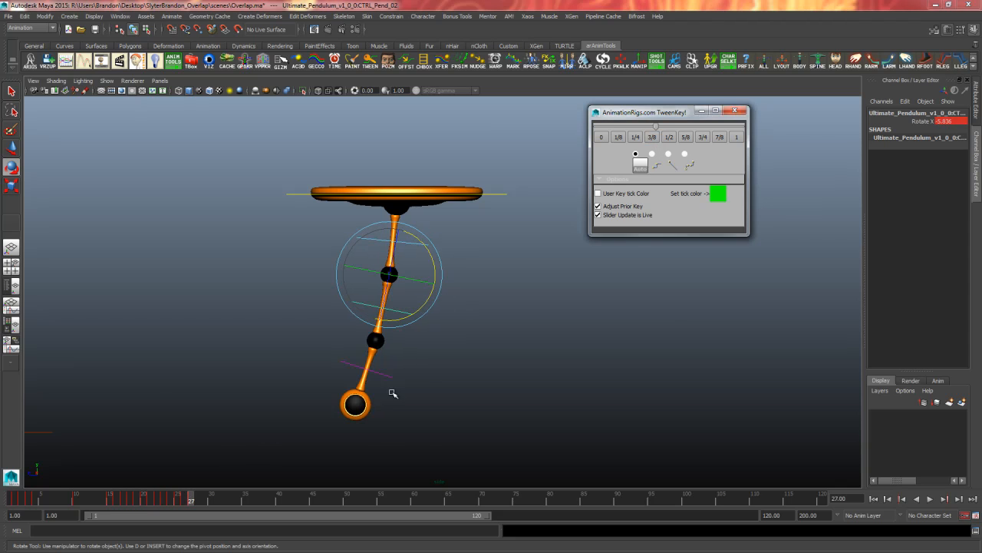
{"action": "left_click_drag", "start_coordinate": [406, 364], "coordinate": [376, 393]}
{"action": "key", "text": "alt+comma"}
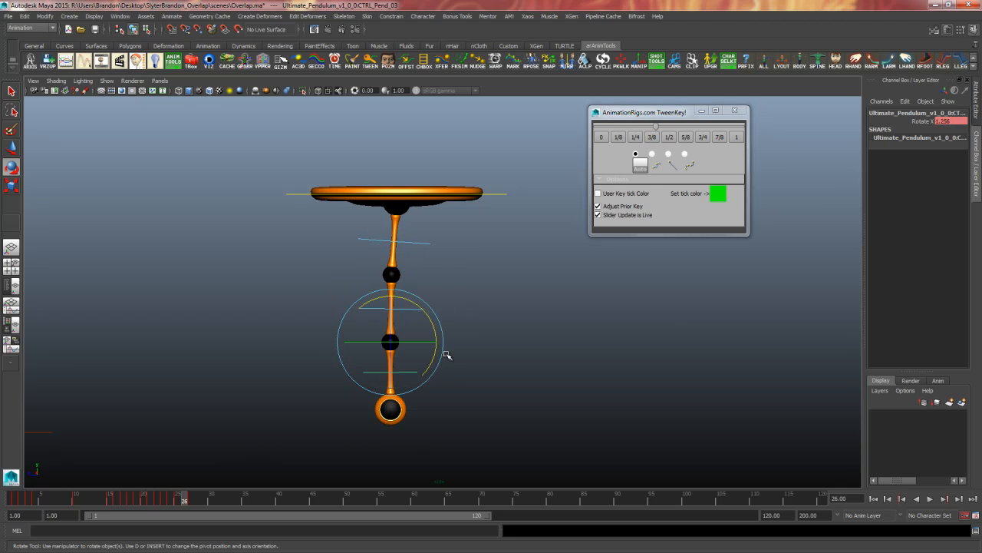
{"action": "left_click", "coordinate": [617, 139]}
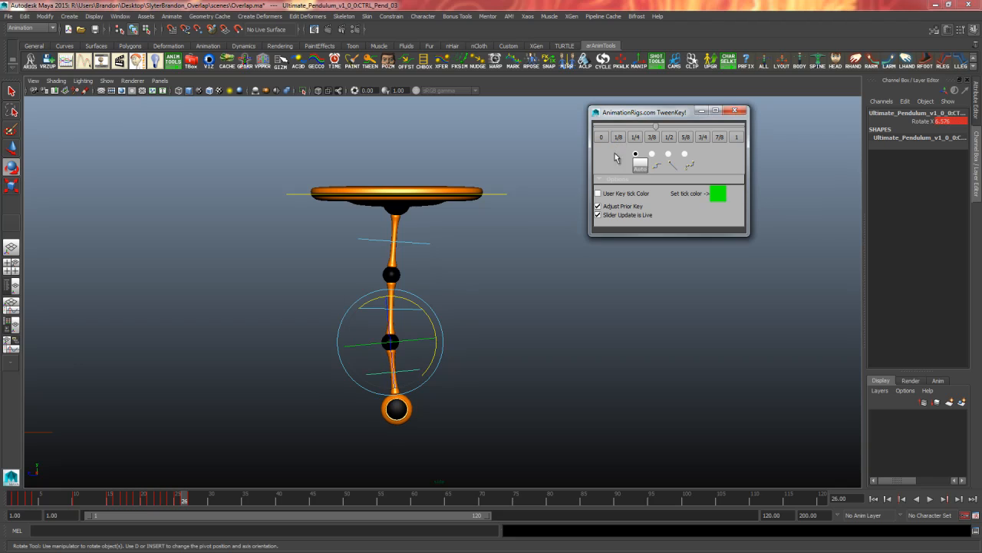
Select all three pendulum controls and rotate them together to about 3.3 in Rotate X at frame 29
{"action": "key", "text": "alt+period"}
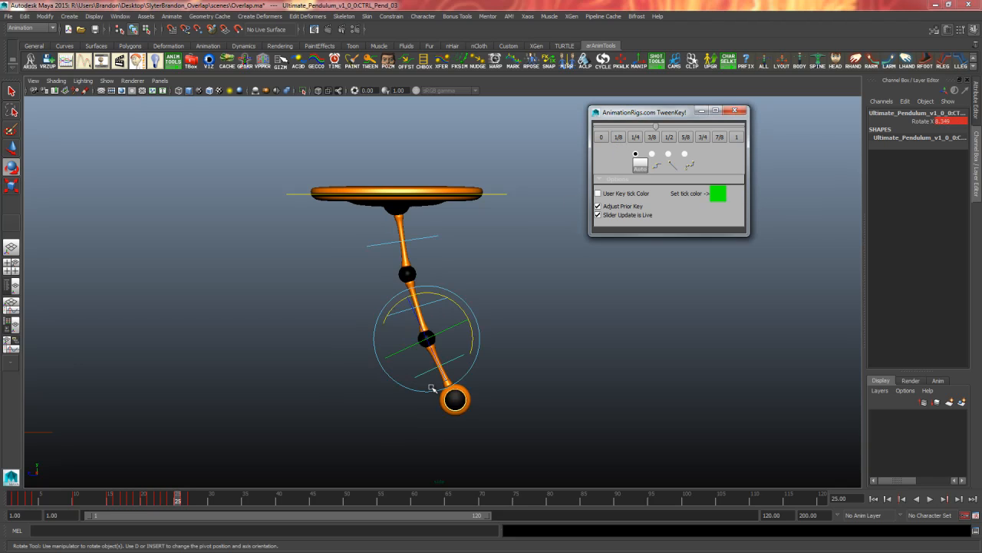
{"action": "key", "text": "alt+comma"}
{"action": "key", "text": "alt+period"}
{"action": "key", "text": "alt+comma"}
{"action": "key", "text": "alt+period"}
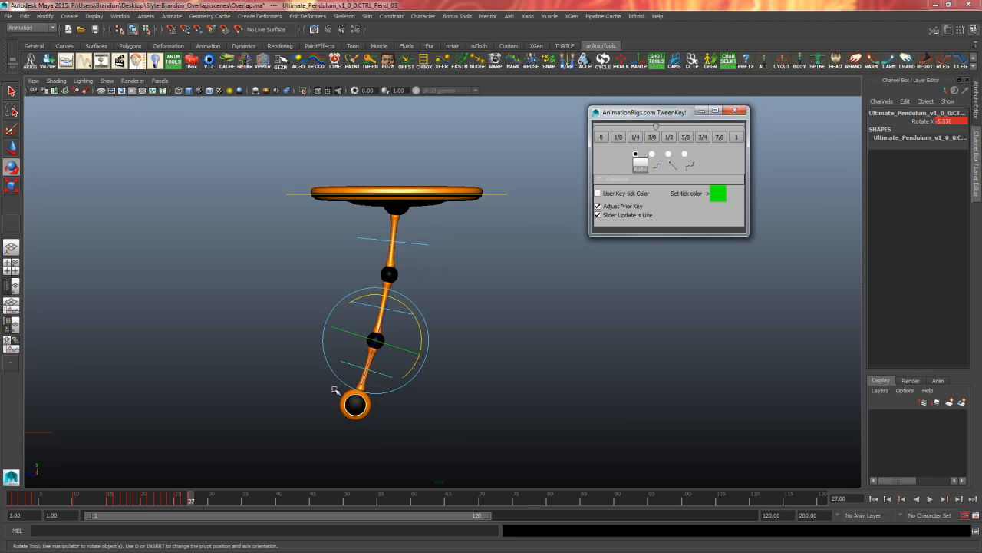
{"action": "left_click_drag", "start_coordinate": [466, 222], "coordinate": [334, 403]}
{"action": "key", "text": "alt+period"}
{"action": "key", "text": "alt+period"}
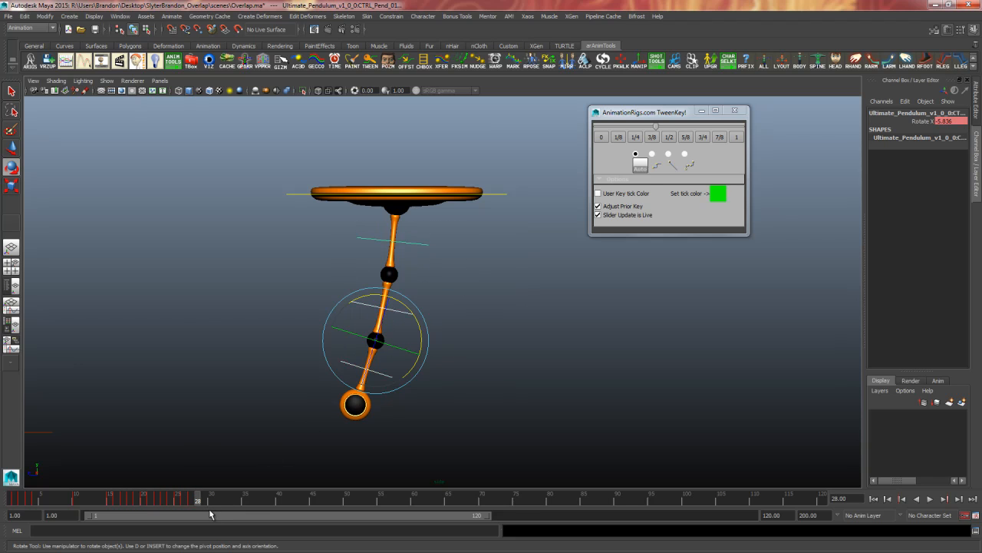
{"action": "left_click_drag", "start_coordinate": [423, 349], "coordinate": [414, 338]}
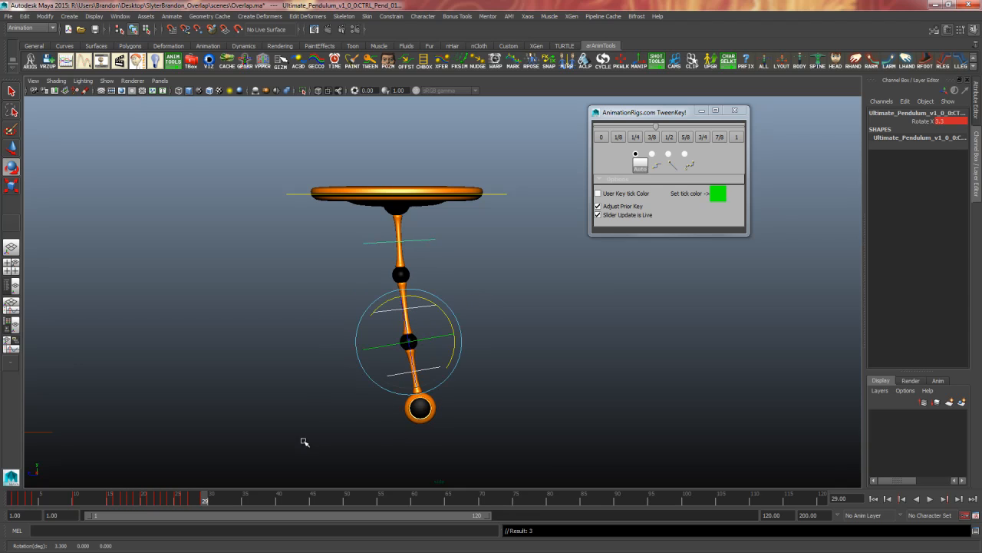
At frame 28, tween the top, middle and lowest pendulum controls individually by 7/8, 3/8 and 1/8
{"action": "key", "text": "alt+comma"}
{"action": "left_click", "coordinate": [439, 238]}
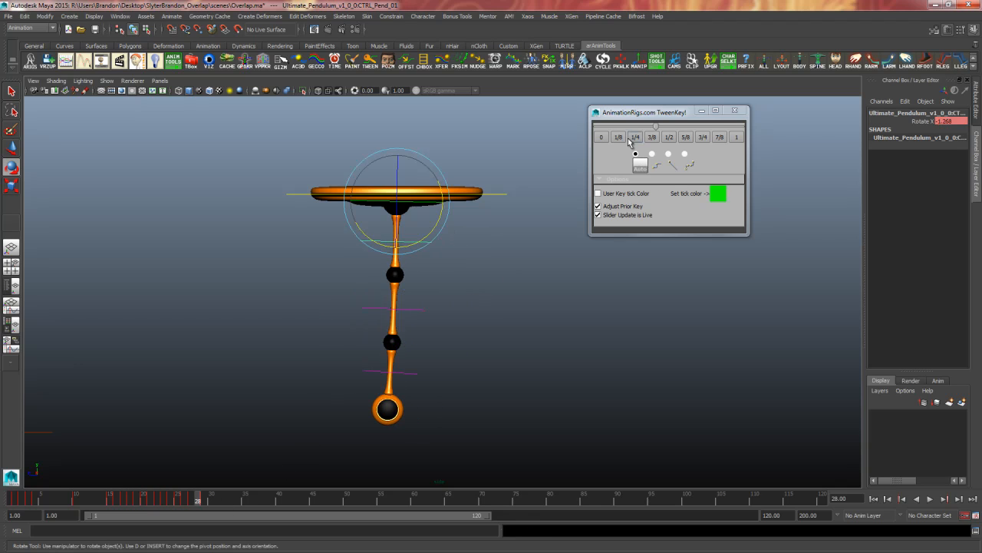
{"action": "left_click", "coordinate": [619, 137]}
{"action": "left_click", "coordinate": [691, 138]}
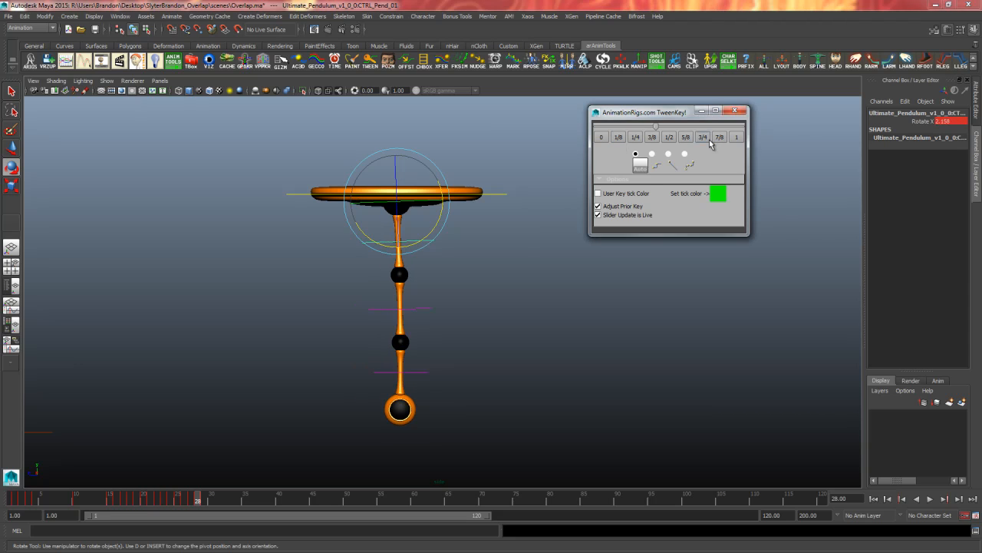
{"action": "left_click", "coordinate": [420, 310]}
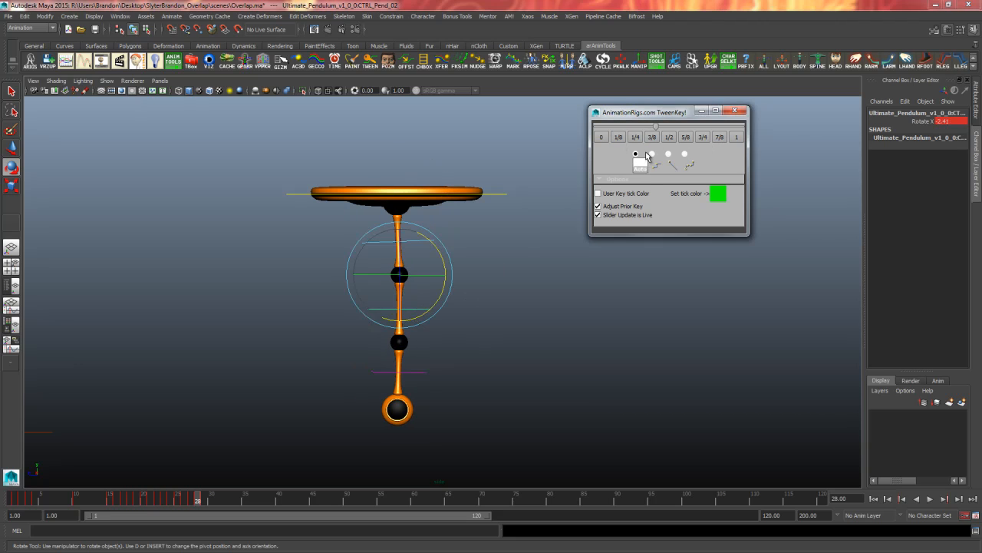
{"action": "left_click_drag", "start_coordinate": [468, 349], "coordinate": [423, 375]}
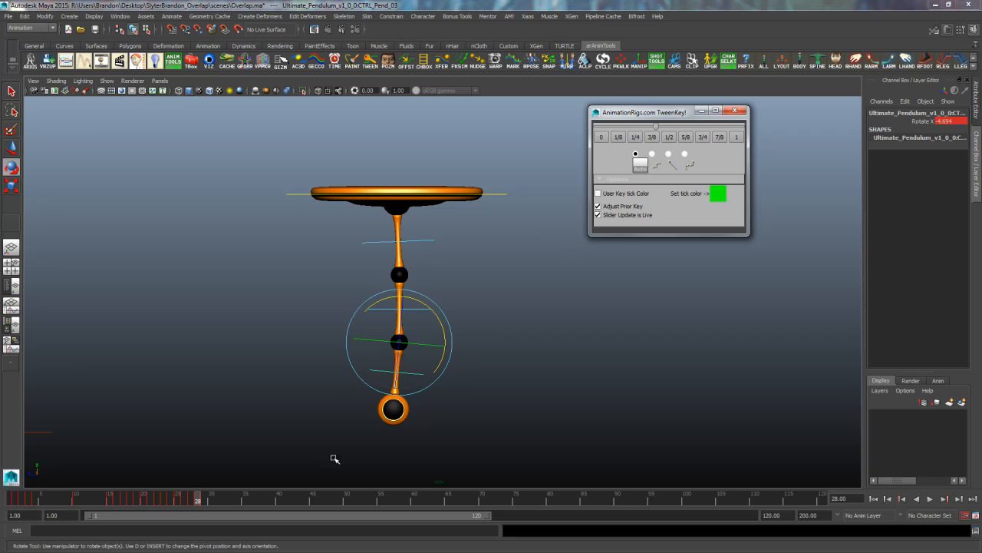
Rotate all three pendulum controls together to about -1.21 in Rotate X at frame 31 and key the pose
{"action": "key", "text": "alt+period"}
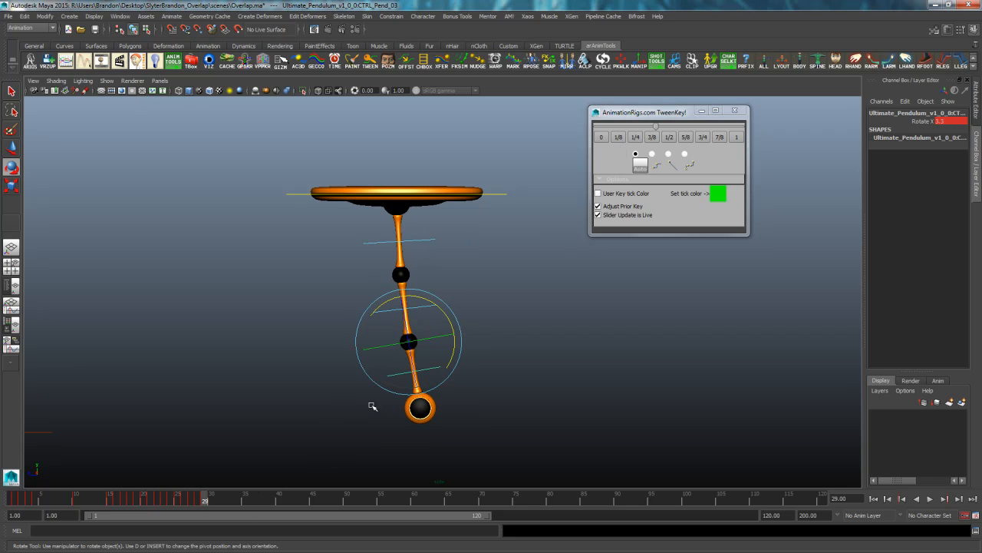
{"action": "key", "text": "alt+period"}
{"action": "key", "text": "alt+period"}
{"action": "left_click_drag", "start_coordinate": [439, 308], "coordinate": [441, 309]}
{"action": "key", "text": "s"}
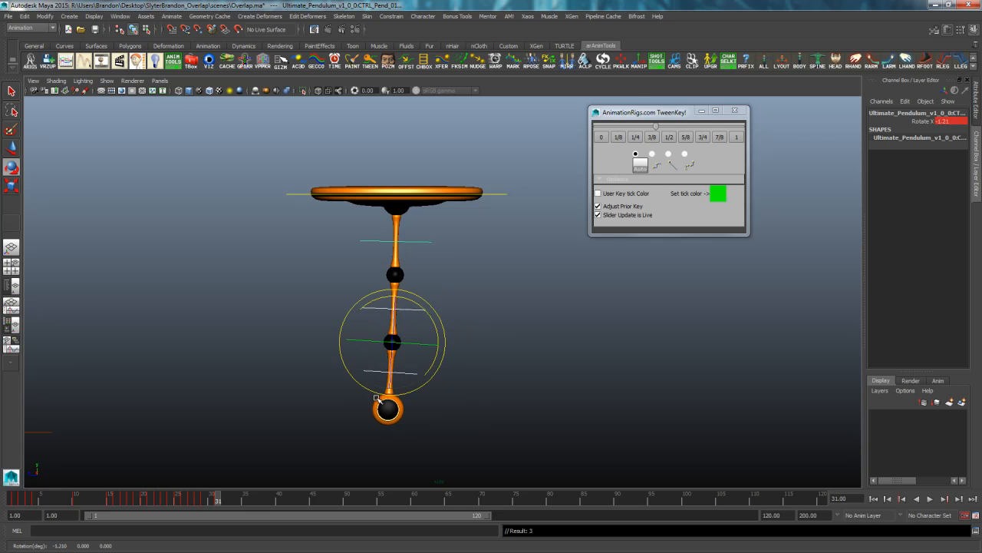
Offset the breakdown at frame 30, working down the pendulum from a 7/8 tween on CTRL_Pend_01 to 1/8 on CTRL_Pend_03
{"action": "key", "text": "alt+comma"}
{"action": "left_click_drag", "start_coordinate": [443, 231], "coordinate": [421, 254]}
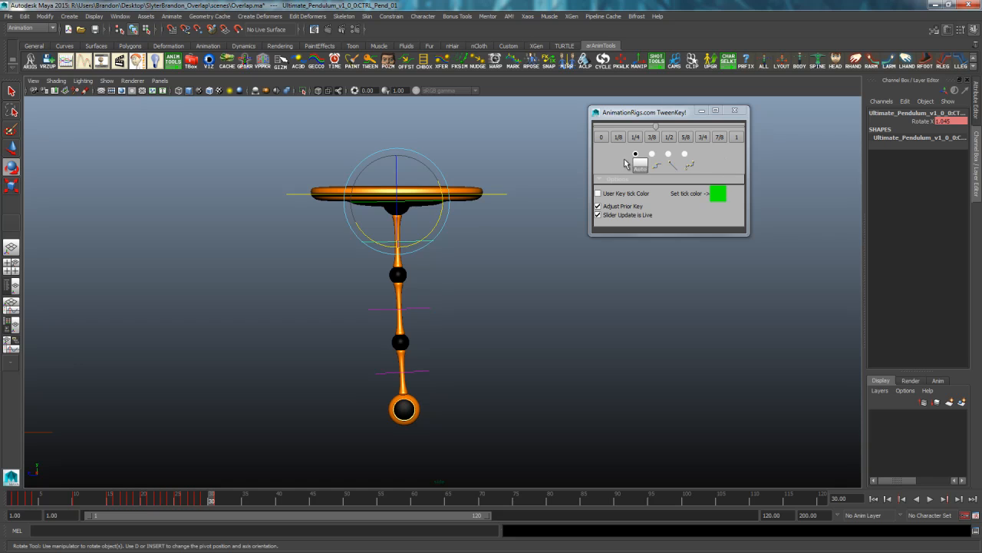
{"action": "left_click", "coordinate": [717, 139]}
{"action": "key", "text": "Down"}
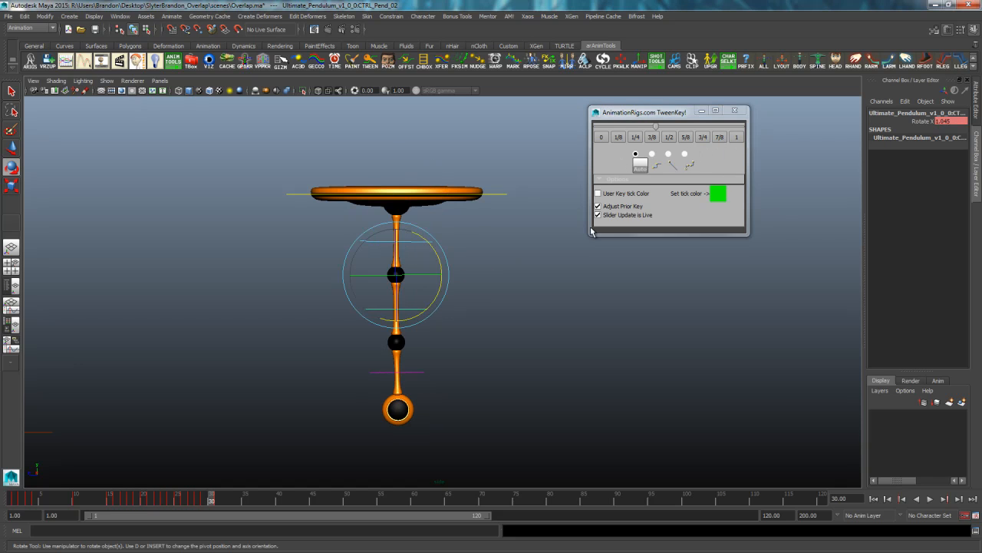
{"action": "key", "text": "Down"}
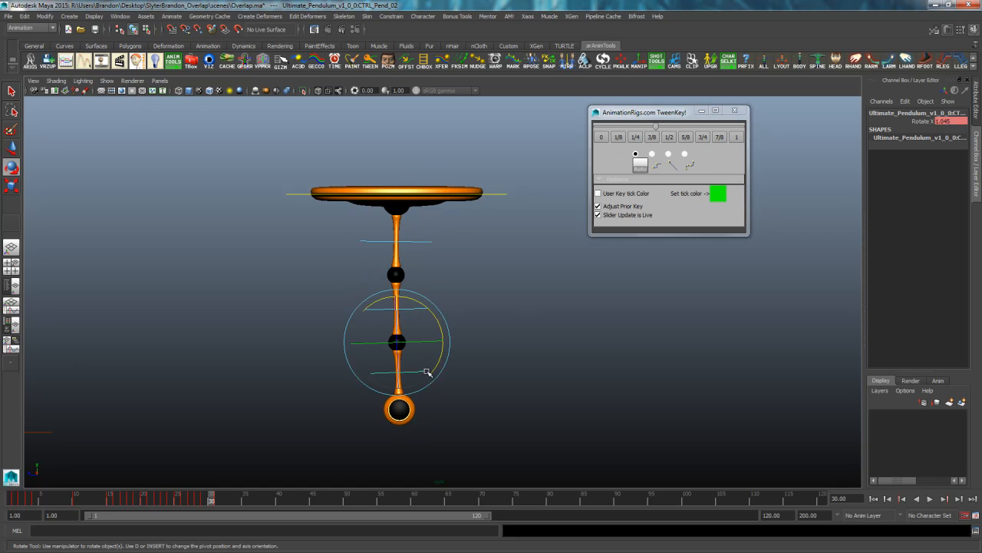
{"action": "left_click", "coordinate": [619, 138]}
Select all three pendulum controls, play back the swing, and rotate them to about 1.738 in Rotate X at frame 33
{"action": "left_click_drag", "start_coordinate": [460, 230], "coordinate": [384, 402]}
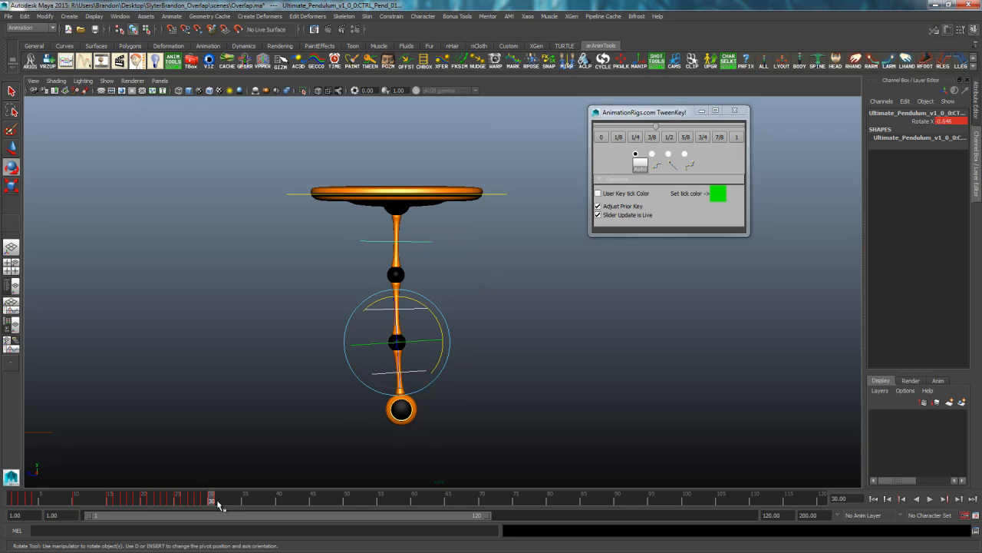
{"action": "key", "text": "alt+v"}
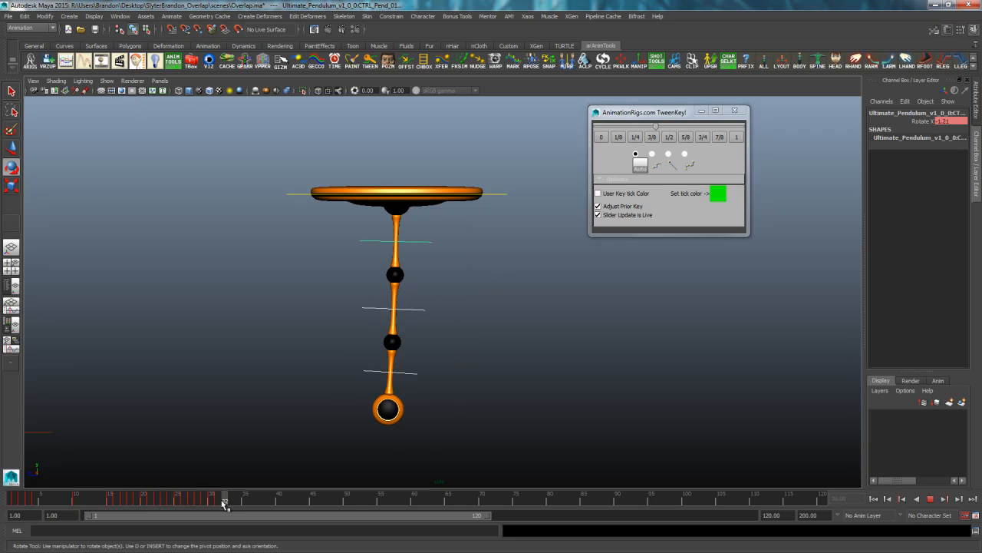
{"action": "key", "text": "alt+v"}
{"action": "left_click_drag", "start_coordinate": [427, 307], "coordinate": [427, 305]}
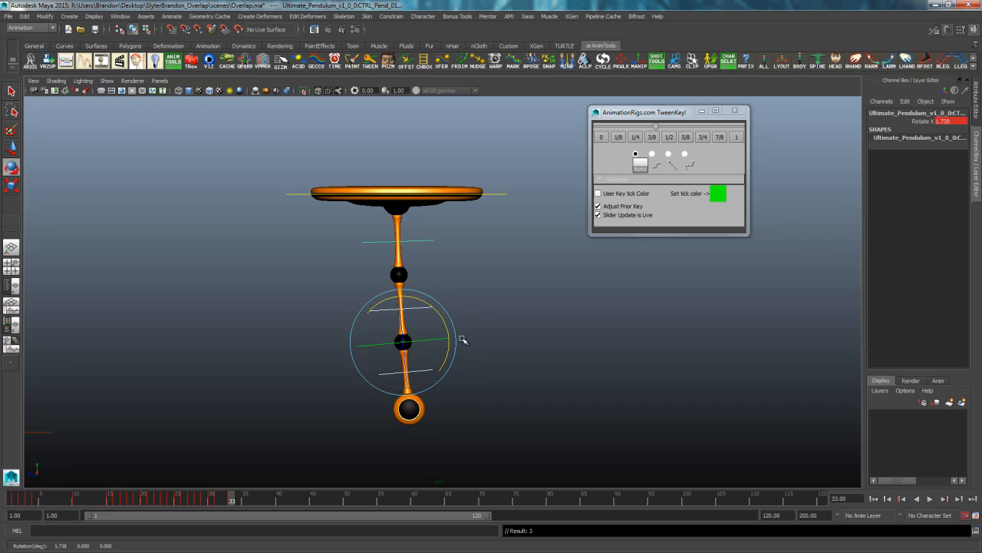
At frame 32, tween the top, middle and lowest pendulum controls individually by 7/8, 3/8 and 1/8
{"action": "key", "text": "alt+comma"}
{"action": "left_click", "coordinate": [434, 243]}
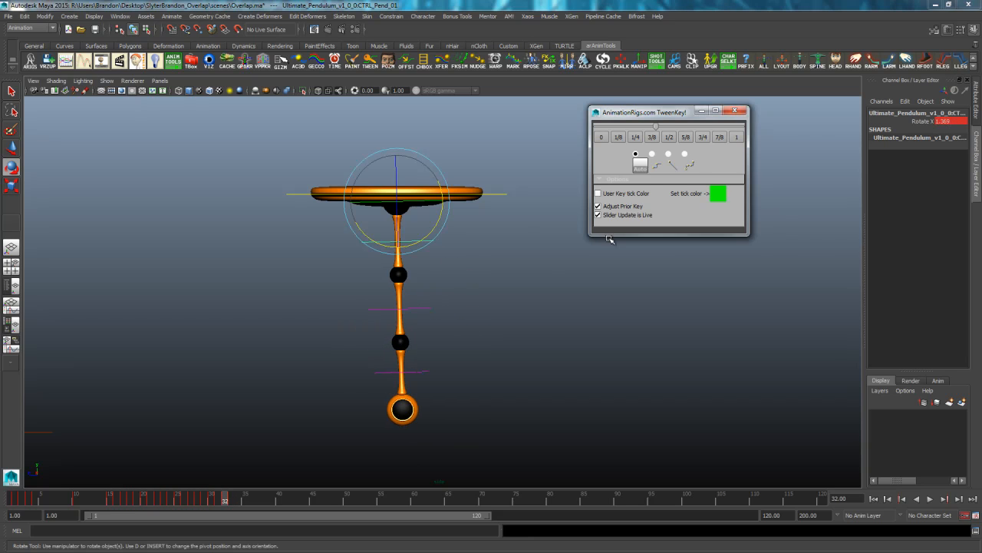
{"action": "left_click_drag", "start_coordinate": [459, 288], "coordinate": [412, 325]}
{"action": "left_click", "coordinate": [650, 140]}
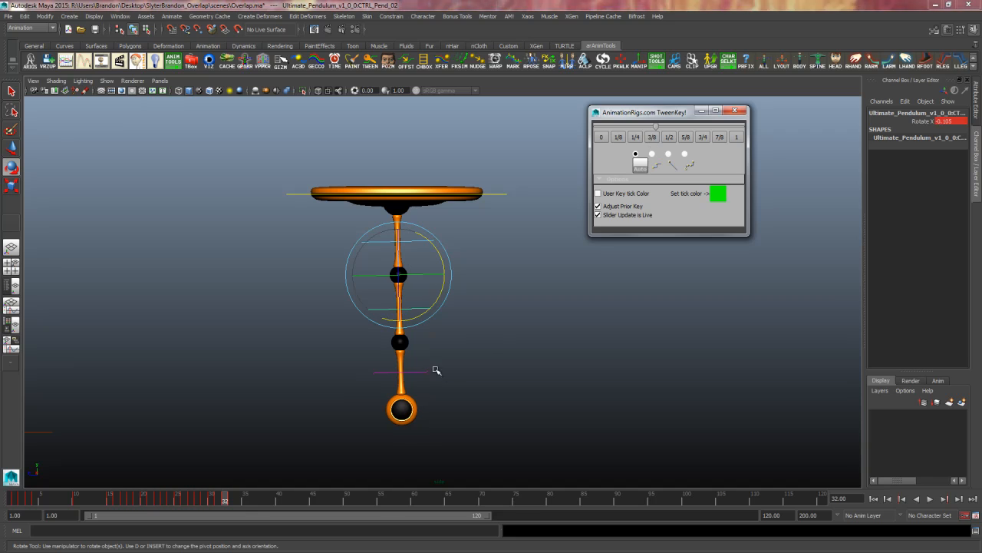
{"action": "left_click_drag", "start_coordinate": [436, 370], "coordinate": [416, 382]}
{"action": "left_click", "coordinate": [618, 140]}
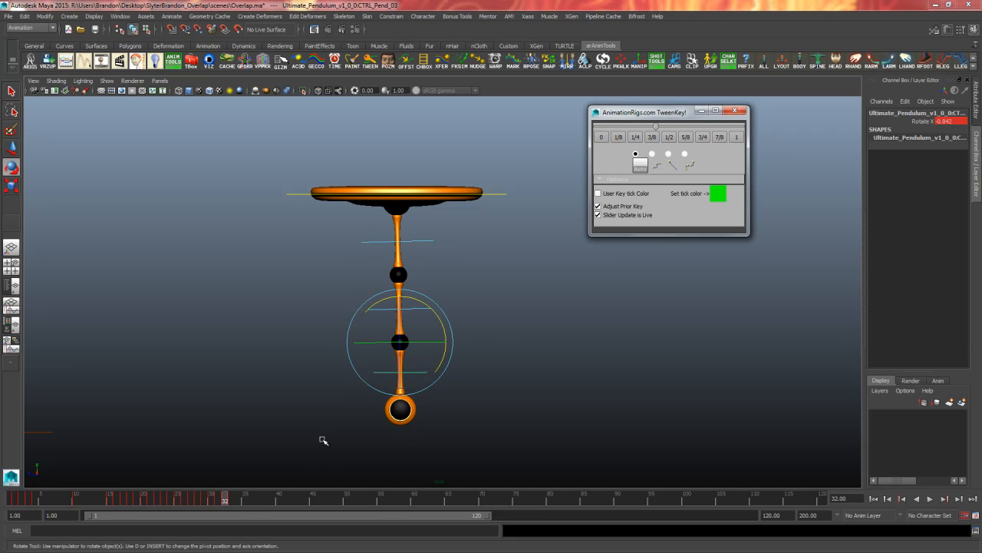
Advance to frame 34 and select all three pendulum controls together
{"action": "key", "text": "alt+period"}
{"action": "key", "text": "alt+period"}
{"action": "left_click_drag", "start_coordinate": [453, 242], "coordinate": [442, 288]}
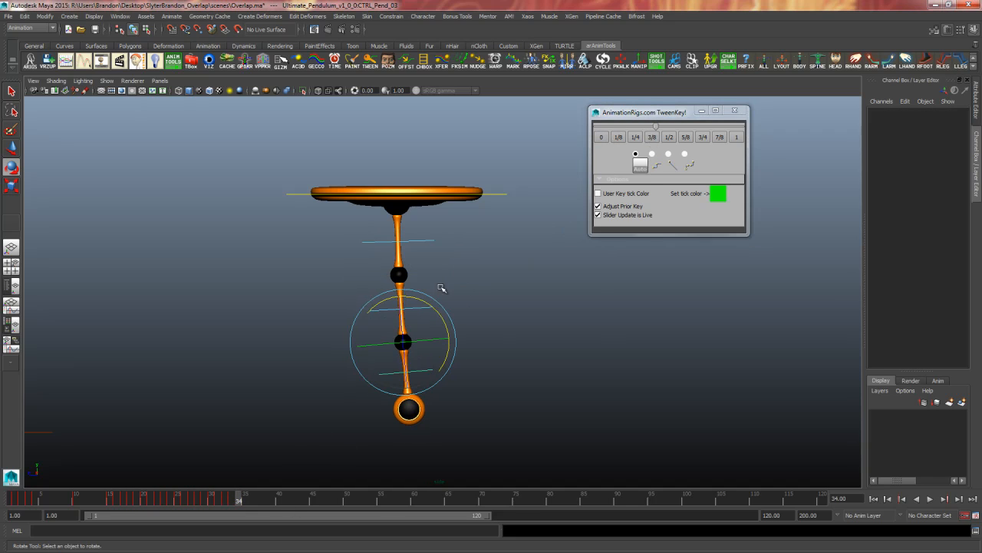
{"action": "left_click_drag", "start_coordinate": [459, 218], "coordinate": [430, 338]}
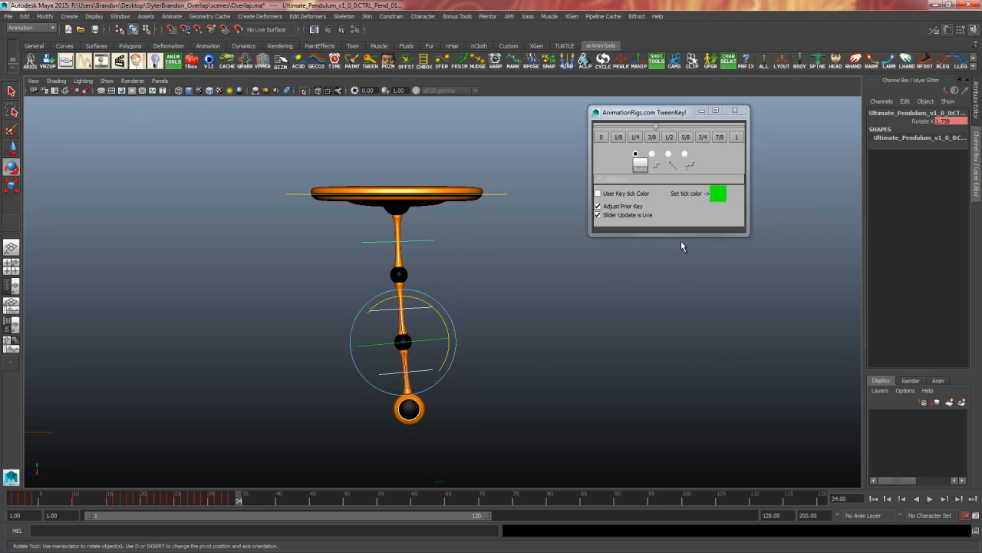
{"action": "left_click_drag", "start_coordinate": [427, 300], "coordinate": [433, 300]}
{"action": "key", "text": "shift+e"}
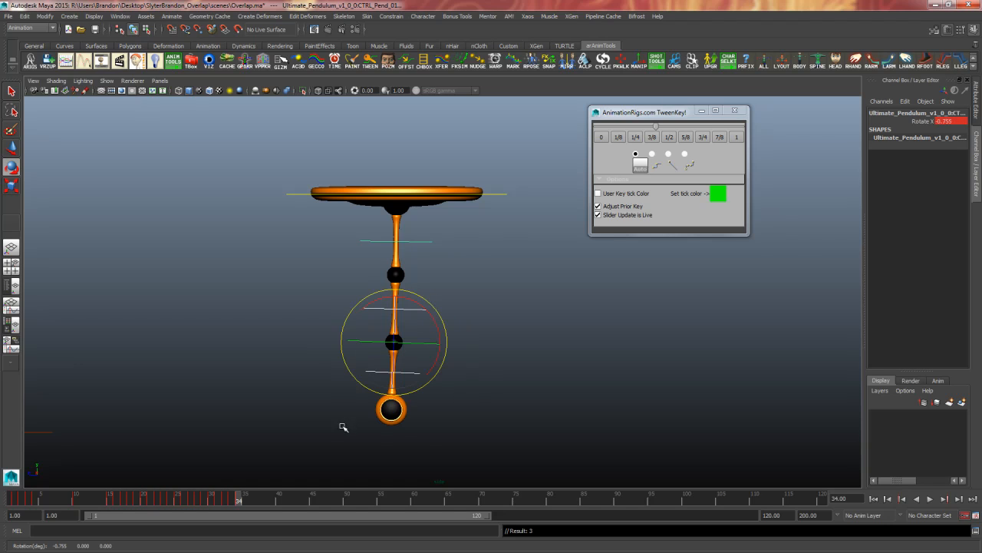
{"action": "key", "text": "ctrl+z"}
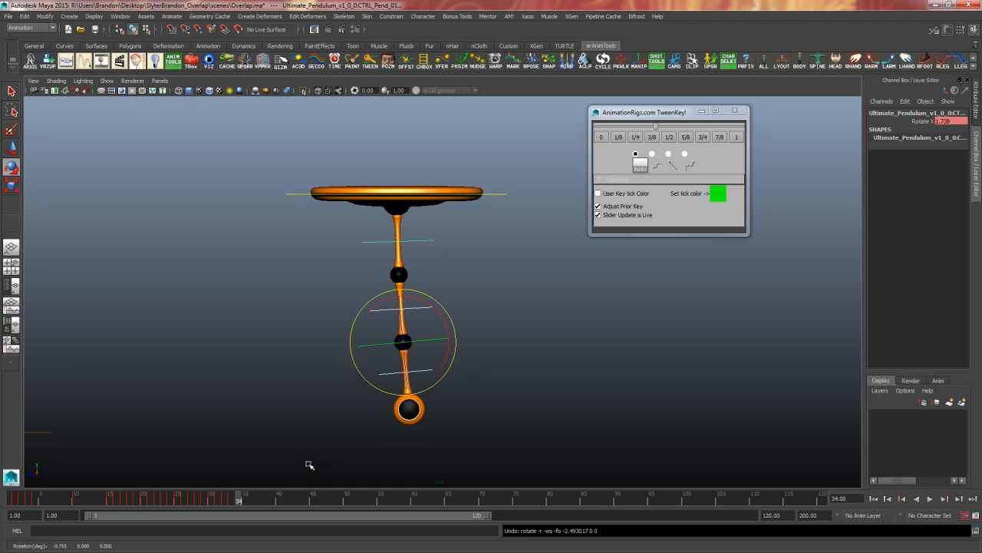
At frame 35, set Rotate X of all three pendulum controls to -0.5
{"action": "key", "text": "alt+period"}
{"action": "left_click", "coordinate": [427, 301]}
{"action": "key", "text": "alt+comma"}
{"action": "key", "text": "alt+comma"}
{"action": "key", "text": "alt+period"}
{"action": "key", "text": "alt+period"}
{"action": "left_click_drag", "start_coordinate": [427, 302], "coordinate": [439, 305]}
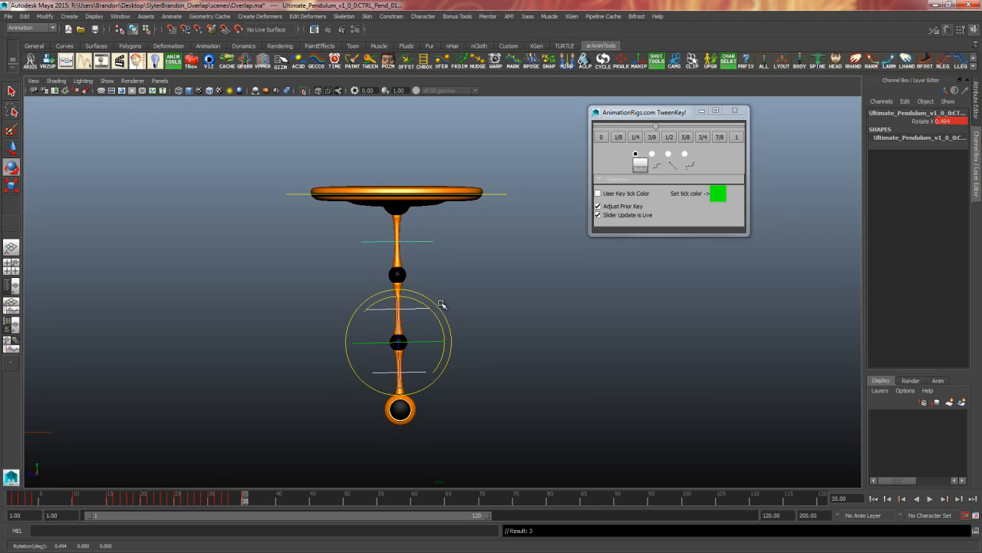
{"action": "left_click", "coordinate": [951, 121]}
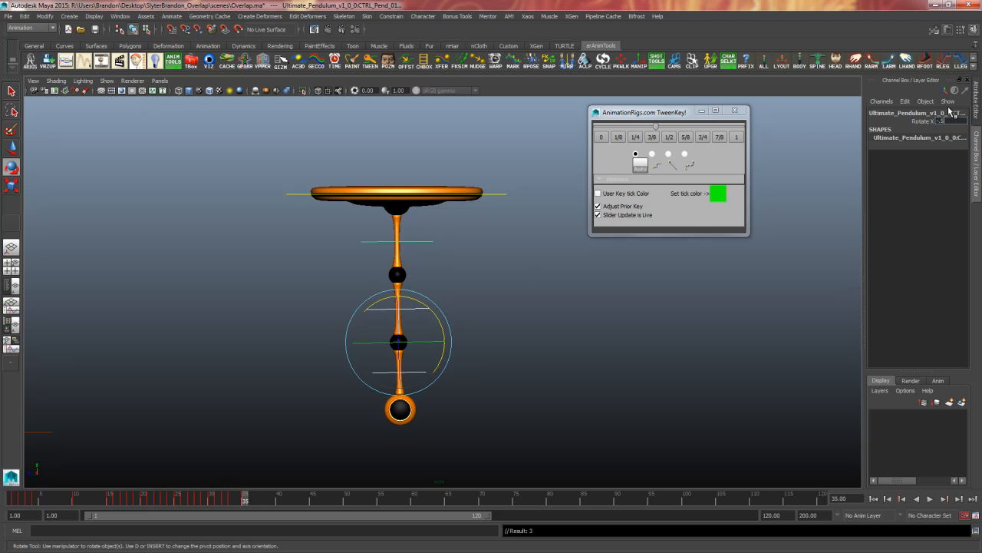
{"action": "key", "text": "Return"}
At frame 34, tween the top, middle and lowest pendulum controls individually by 7/8, 3/8 and 1/8
{"action": "left_click", "coordinate": [238, 504]}
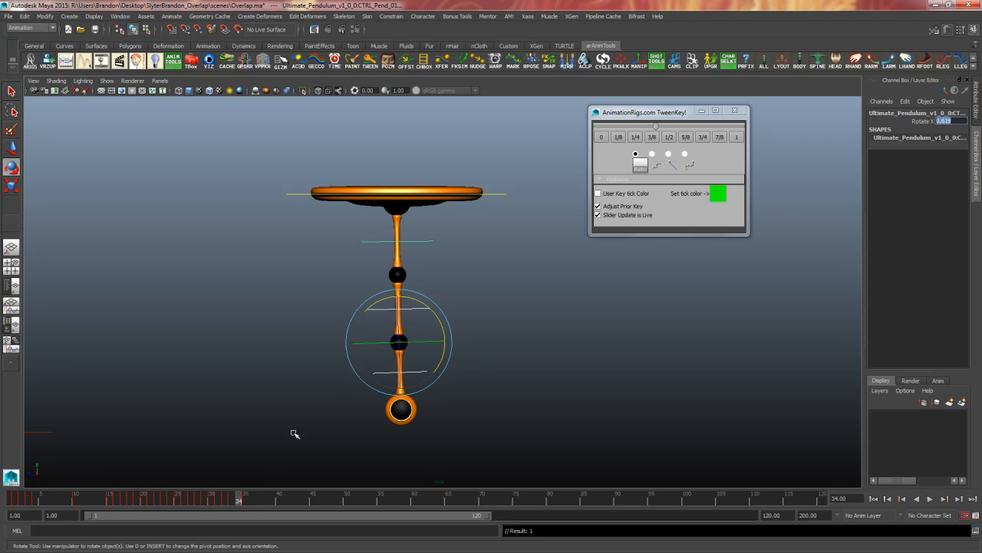
{"action": "left_click", "coordinate": [428, 238]}
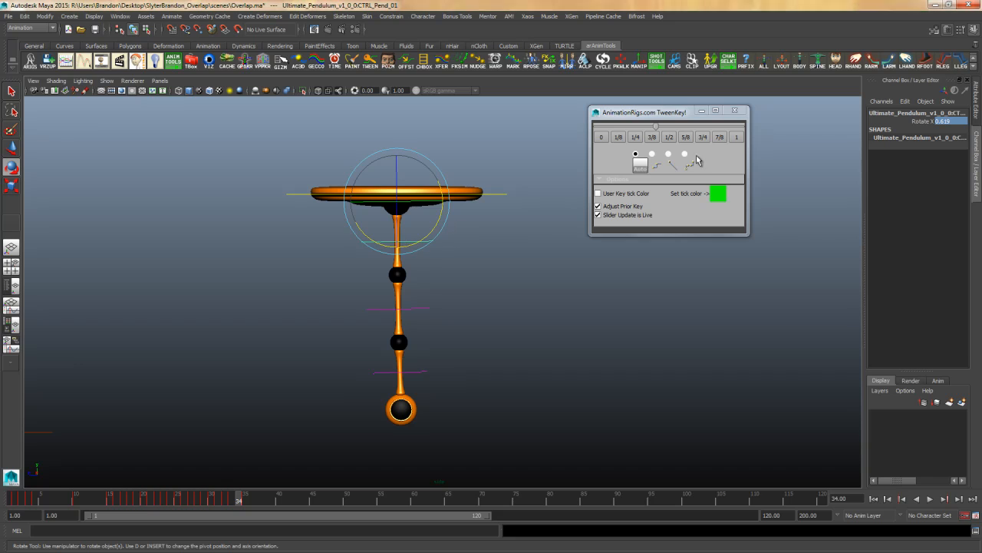
{"action": "left_click", "coordinate": [721, 137]}
{"action": "left_click", "coordinate": [422, 308]}
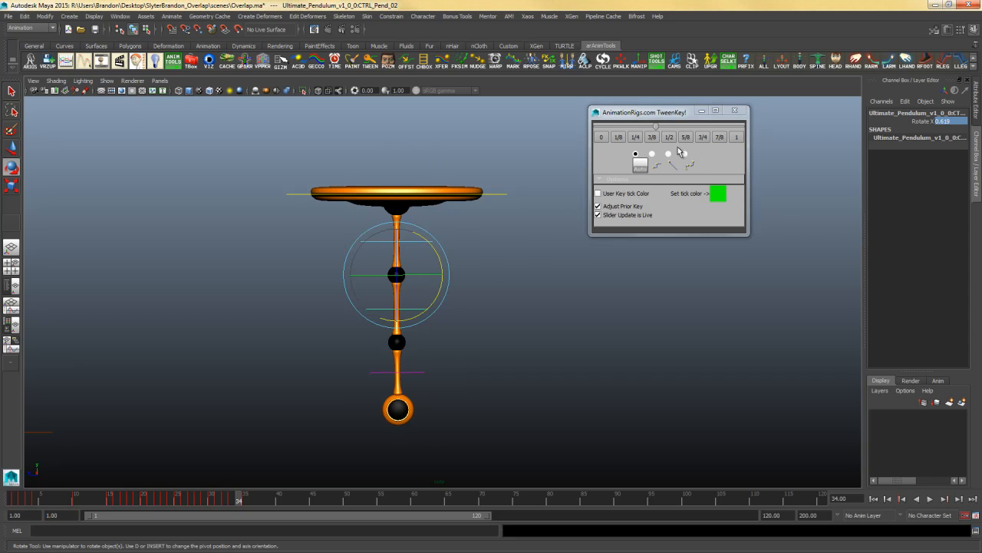
{"action": "left_click", "coordinate": [652, 137]}
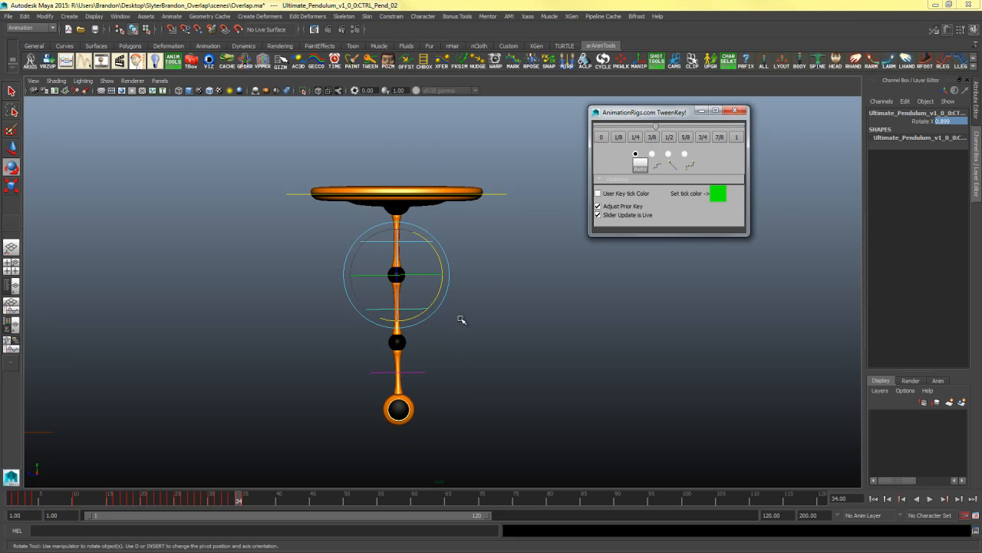
{"action": "left_click", "coordinate": [428, 370]}
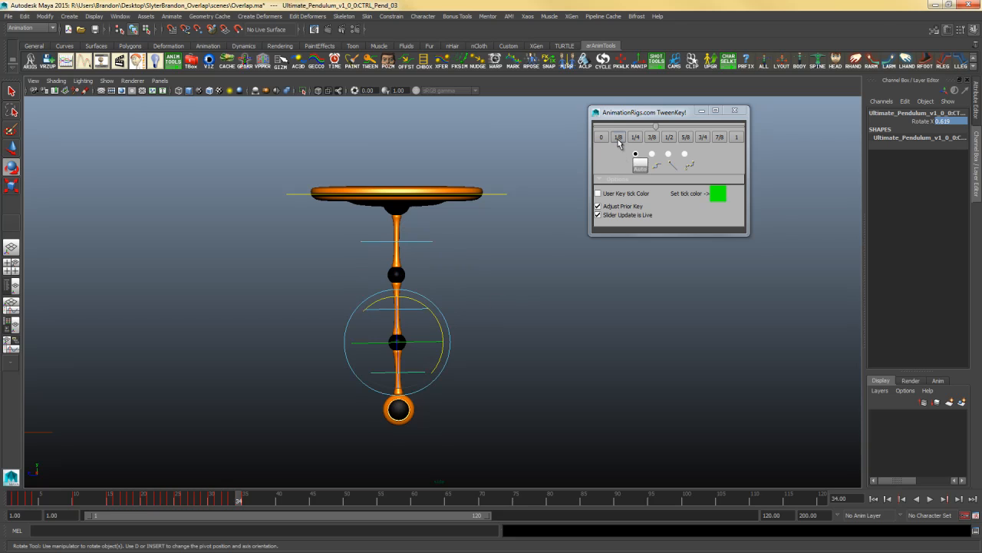
{"action": "left_click", "coordinate": [618, 139]}
At frame 37, set Rotate X of all three pendulum controls to 0
{"action": "left_click_drag", "start_coordinate": [240, 499], "coordinate": [259, 503]}
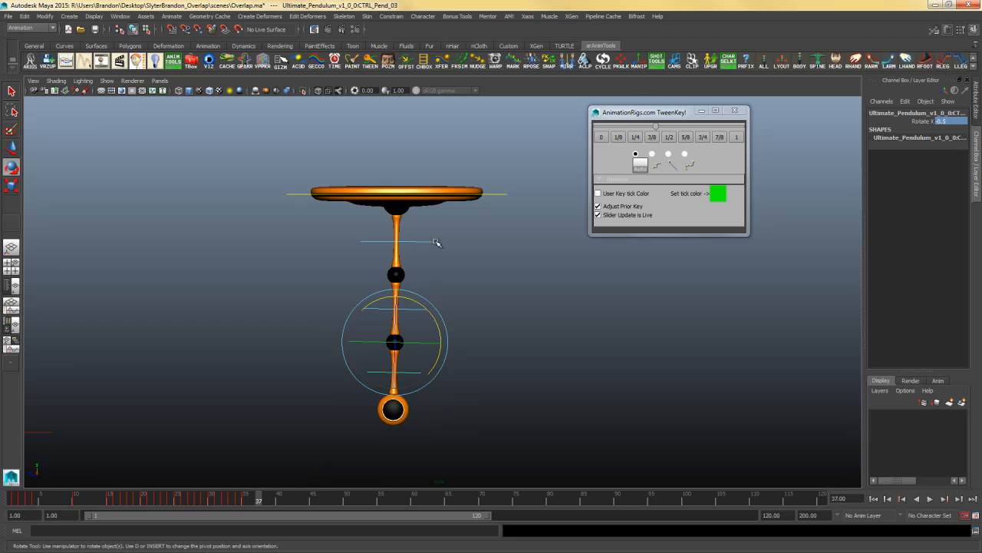
{"action": "type", "text": "0"}
{"action": "key", "text": "Return"}
At frame 36, tween the top, middle and lowest pendulum controls individually by 7/8, 3/8 and 1/8
{"action": "left_click", "coordinate": [250, 503]}
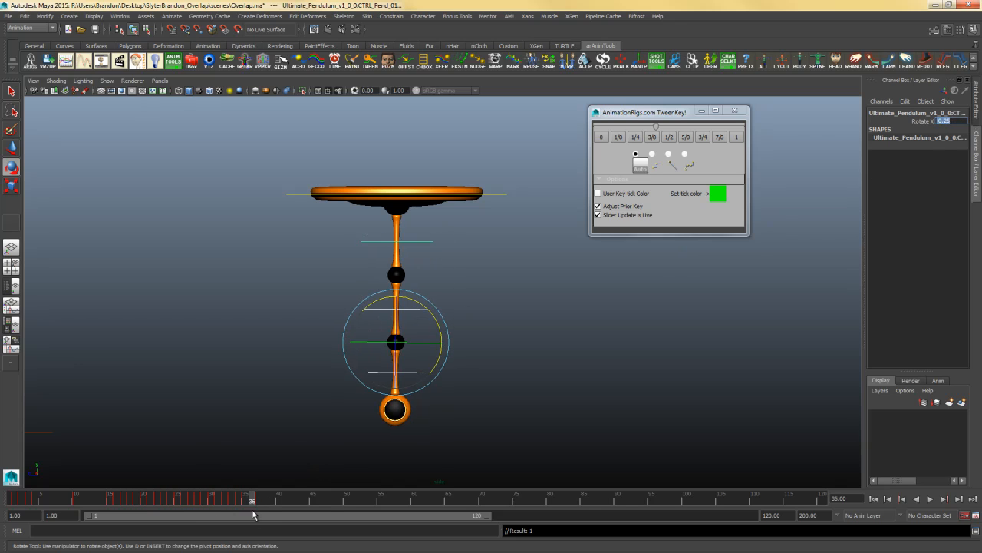
{"action": "left_click_drag", "start_coordinate": [458, 233], "coordinate": [412, 258]}
{"action": "left_click", "coordinate": [720, 139]}
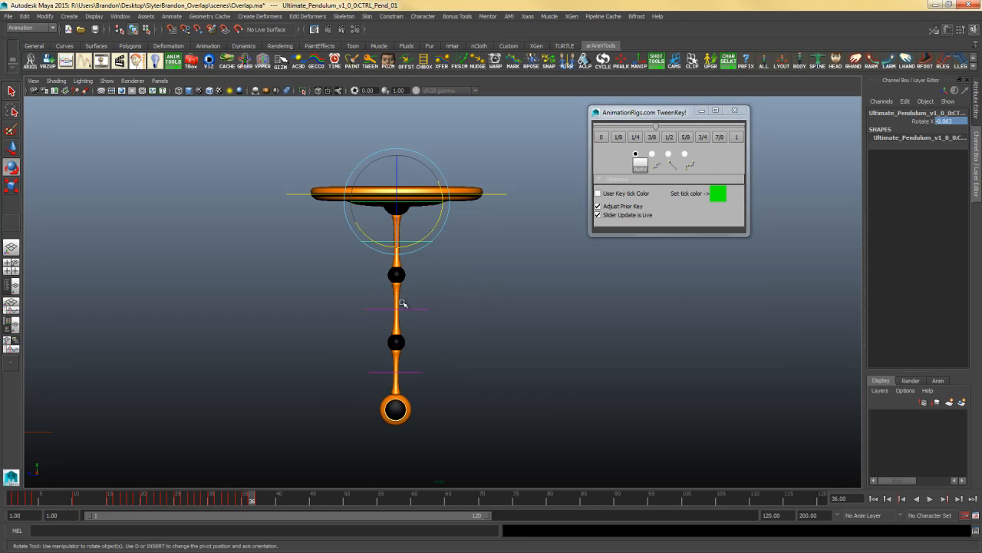
{"action": "left_click_drag", "start_coordinate": [455, 293], "coordinate": [406, 329]}
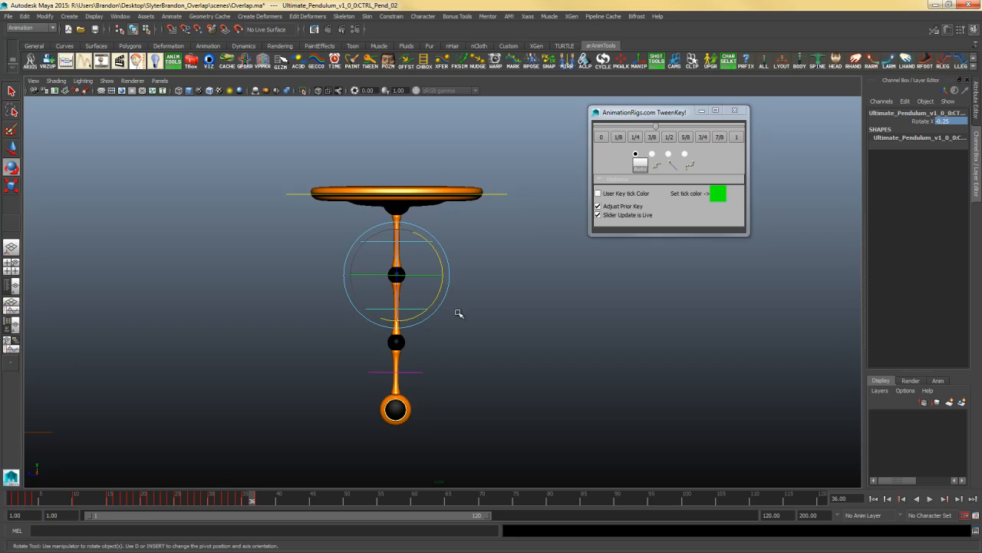
{"action": "left_click", "coordinate": [654, 139]}
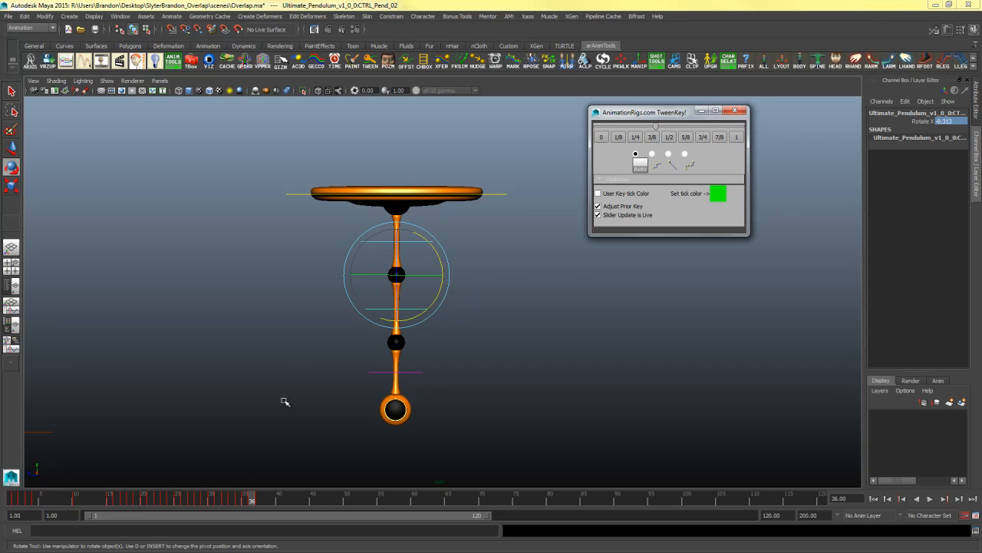
{"action": "left_click_drag", "start_coordinate": [432, 359], "coordinate": [407, 385]}
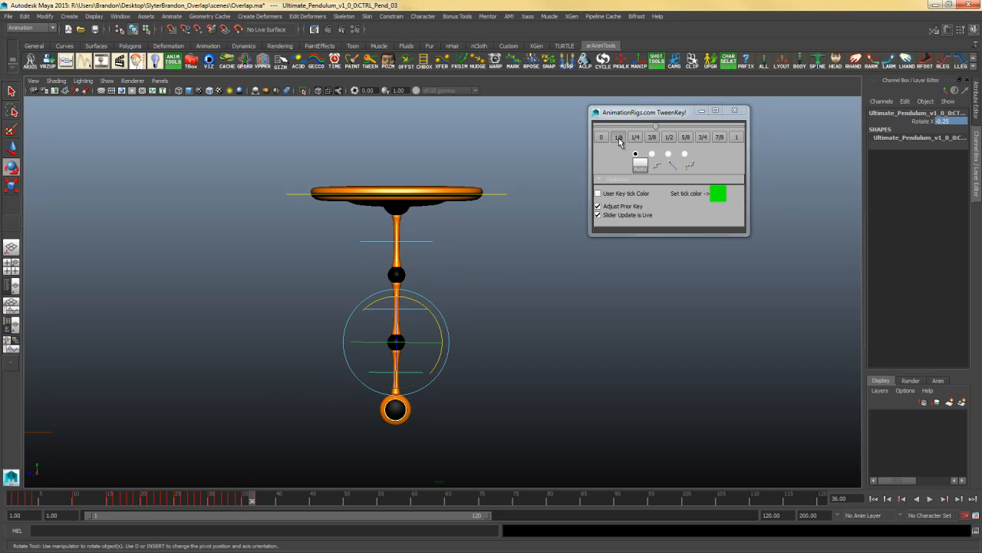
{"action": "left_click", "coordinate": [619, 139]}
Select all three pendulum controls together and move to frame 16
{"action": "left_click", "coordinate": [522, 353]}
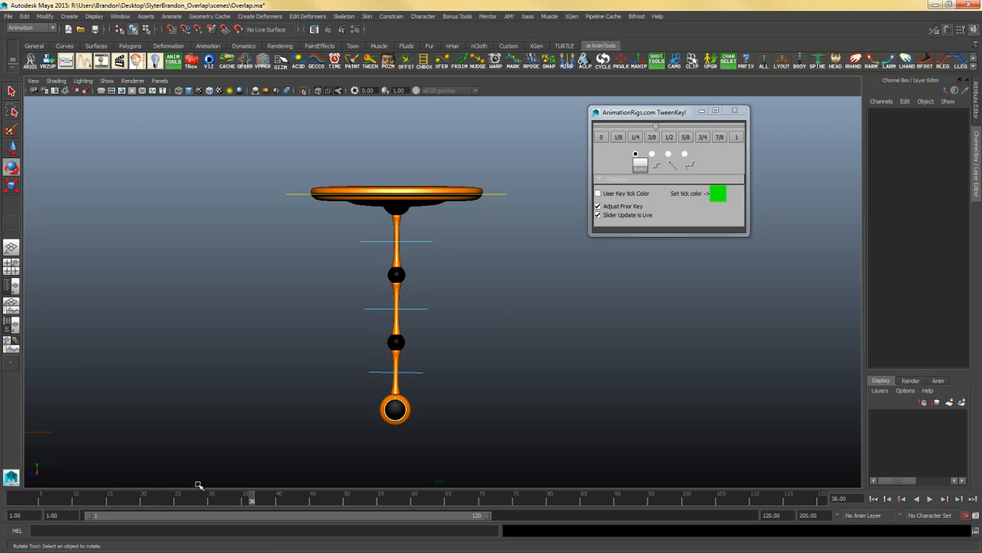
{"action": "left_click_drag", "start_coordinate": [459, 230], "coordinate": [388, 396]}
{"action": "left_click_drag", "start_coordinate": [184, 501], "coordinate": [117, 503]}
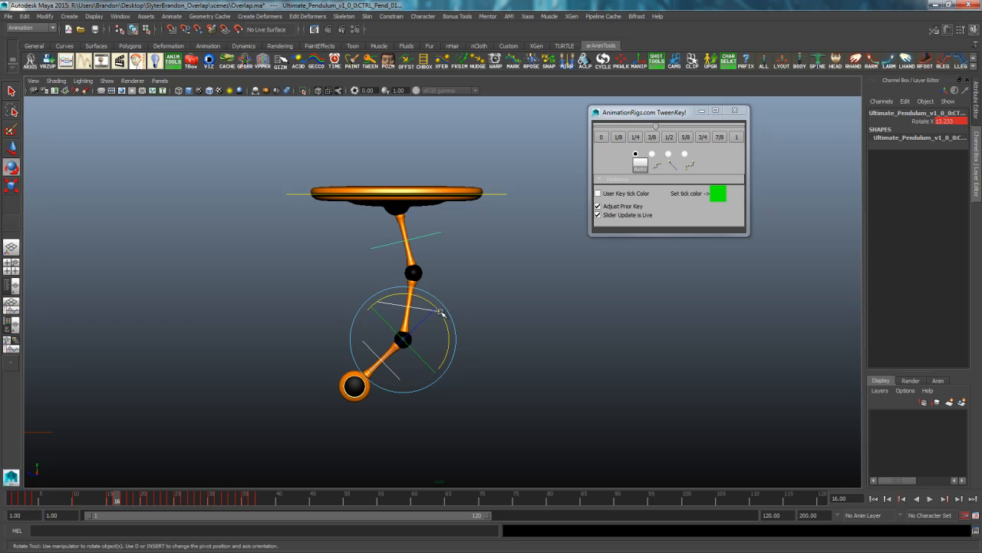
Try rotating the three pendulum controls to about -9.437 in Rotate X at frame 16, compare with frame 15, and undo the rotation
{"action": "left_click_drag", "start_coordinate": [442, 313], "coordinate": [480, 309]}
{"action": "key", "text": "comma"}
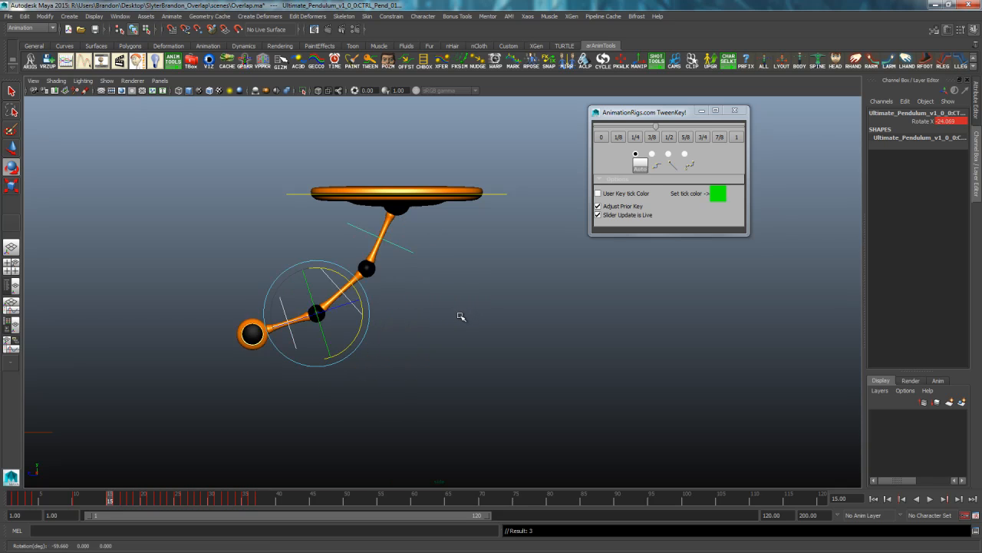
{"action": "key", "text": "period"}
{"action": "key", "text": "comma"}
{"action": "key", "text": "period"}
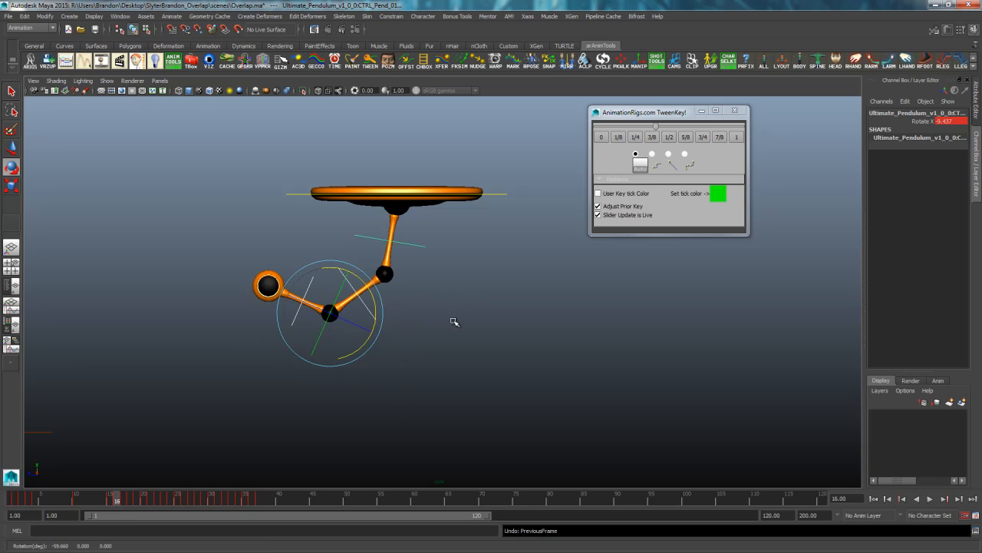
{"action": "key", "text": "ctrl+z"}
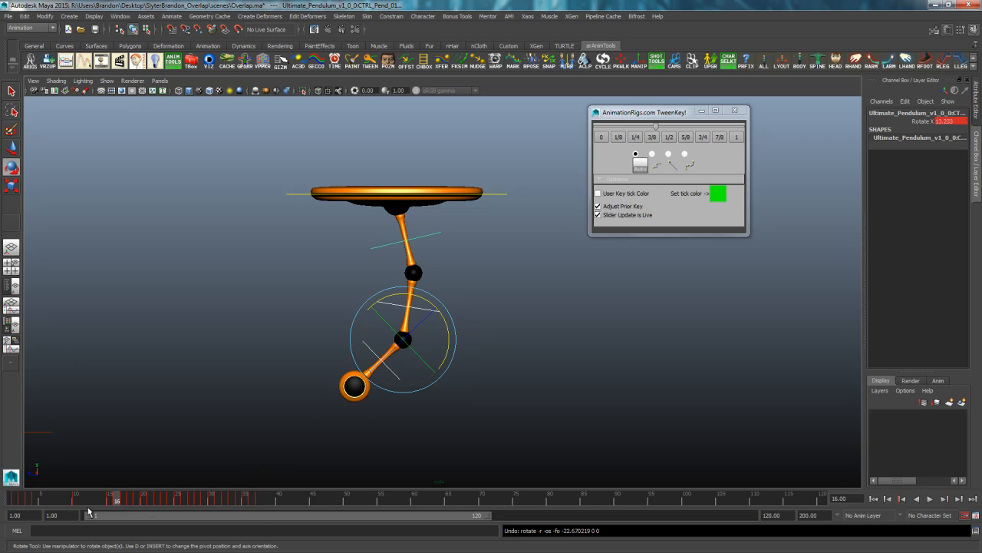
Return to frame 1 and minimize the TweenKey window, leaving the pendulum's full travel path in view
{"action": "key", "text": "alt+shift+v"}
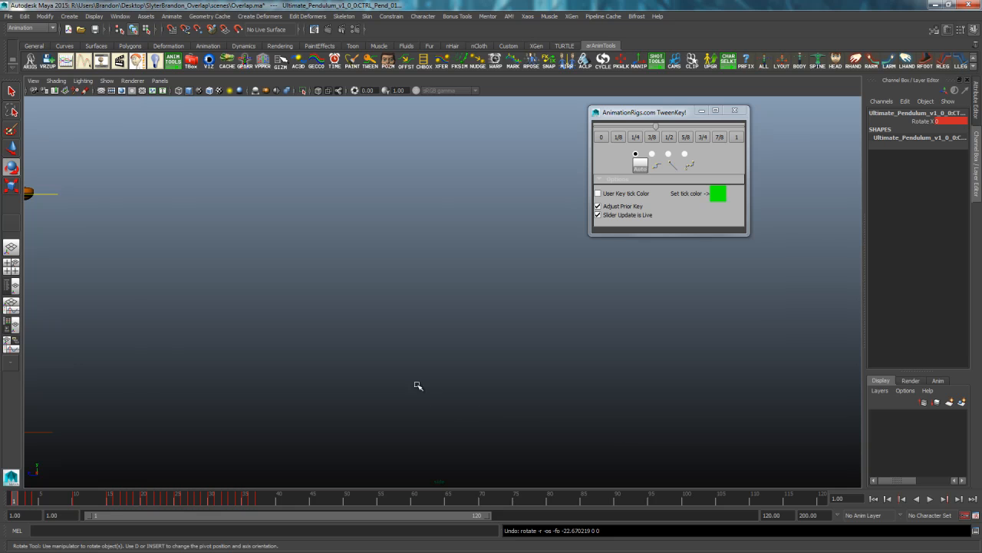
{"action": "middle_click_drag", "start_coordinate": [418, 385], "coordinate": [603, 366], "text": "alt"}
{"action": "left_click", "coordinate": [702, 110]}
{"action": "middle_click_drag", "start_coordinate": [461, 291], "coordinate": [571, 301], "text": "alt"}
{"action": "right_click_drag", "start_coordinate": [571, 301], "coordinate": [407, 317], "text": "alt"}
{"action": "middle_click_drag", "start_coordinate": [482, 337], "coordinate": [449, 347], "text": "alt"}
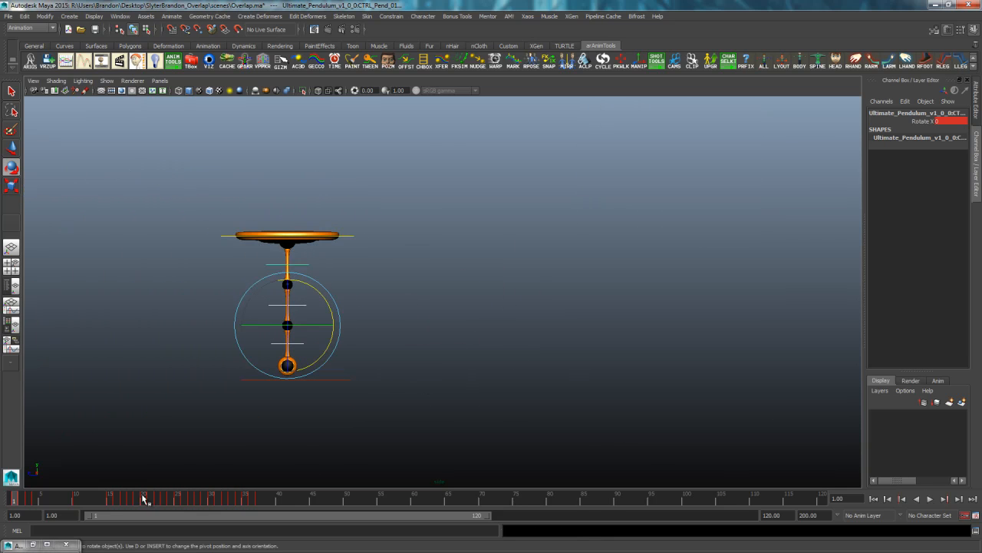
Play back the pendulum's full swing from frame 1 and stop the playback
{"action": "left_click_drag", "start_coordinate": [143, 499], "coordinate": [14, 499]}
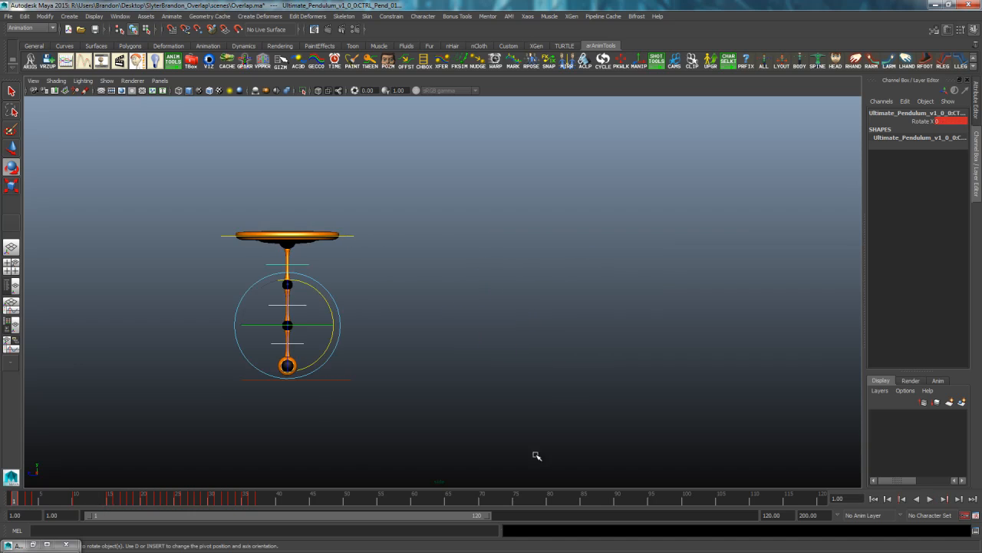
{"action": "left_click", "coordinate": [931, 499]}
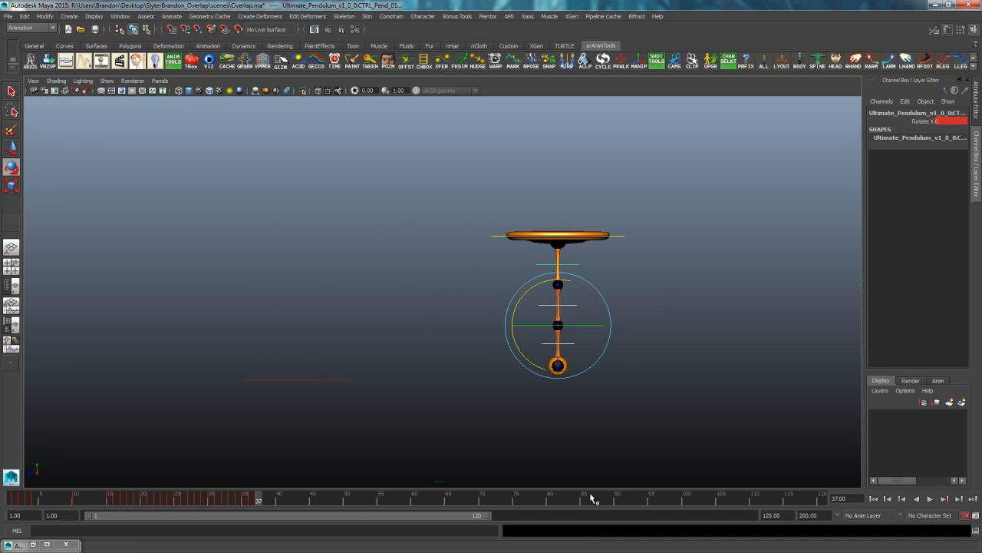
{"action": "left_click", "coordinate": [931, 499]}
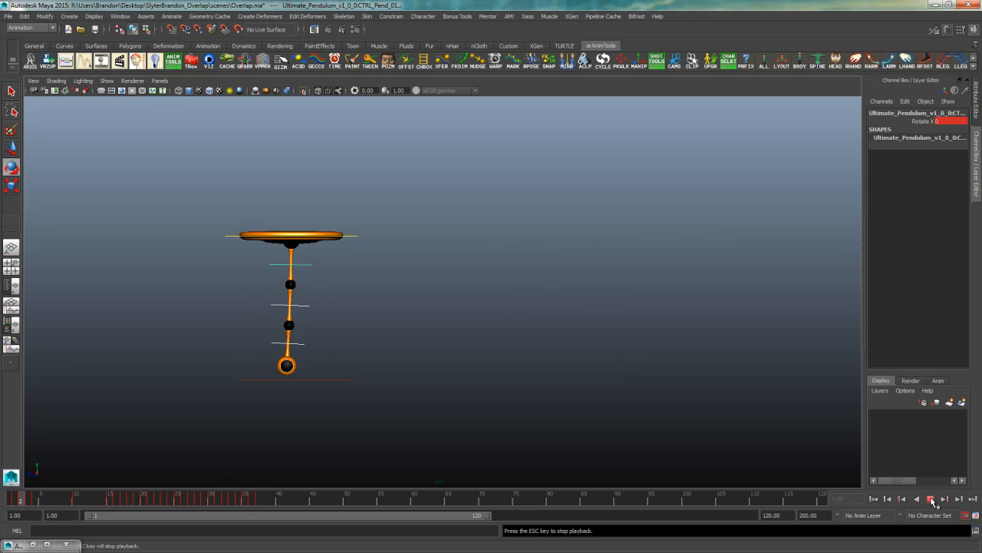
{"action": "left_click", "coordinate": [931, 499]}
{"action": "key", "text": "e"}
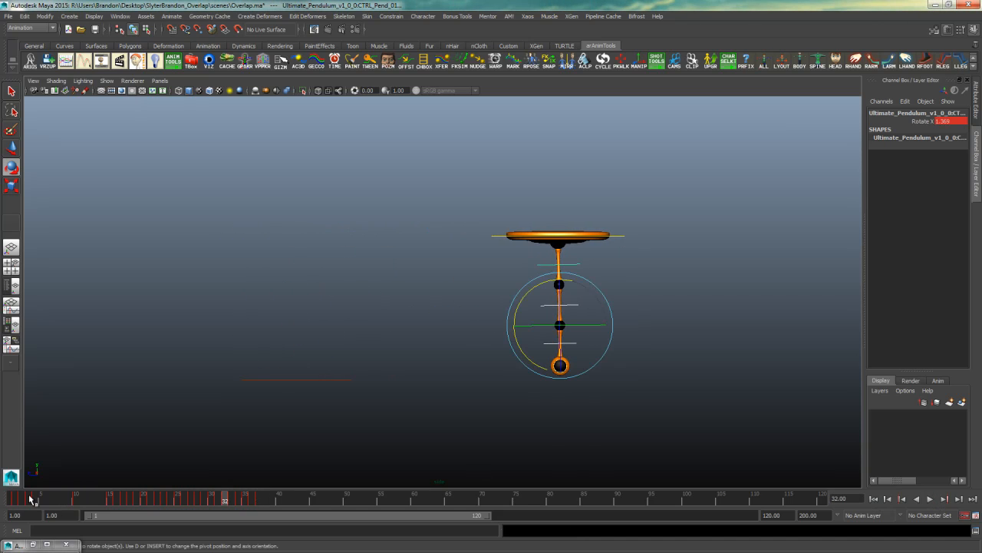
Review the swing's timing from frame 15 to frame 31 with all three pendulum controls selected
{"action": "left_click_drag", "start_coordinate": [30, 499], "coordinate": [109, 500]}
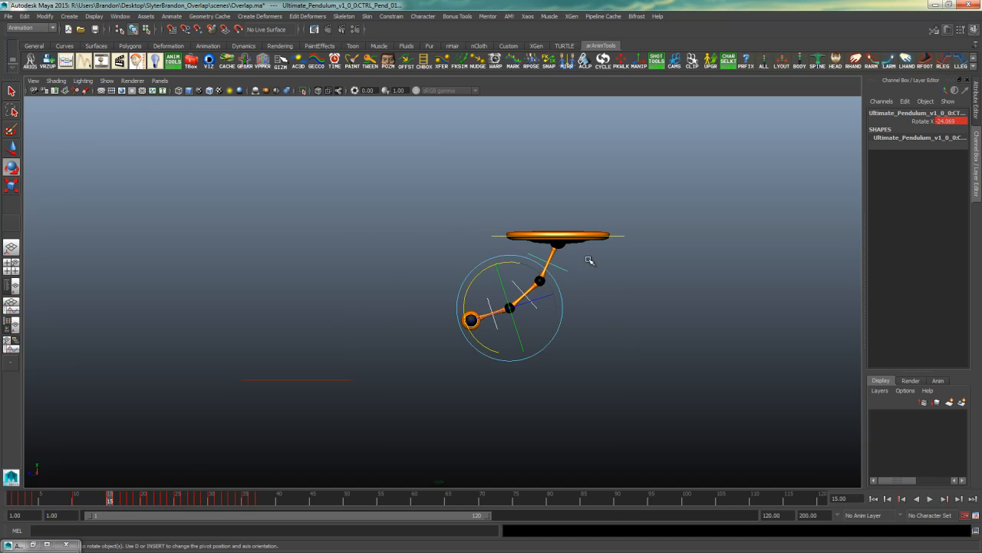
{"action": "left_click_drag", "start_coordinate": [589, 260], "coordinate": [471, 347]}
{"action": "key", "text": "ctrl+a"}
{"action": "key", "text": "alt+v"}
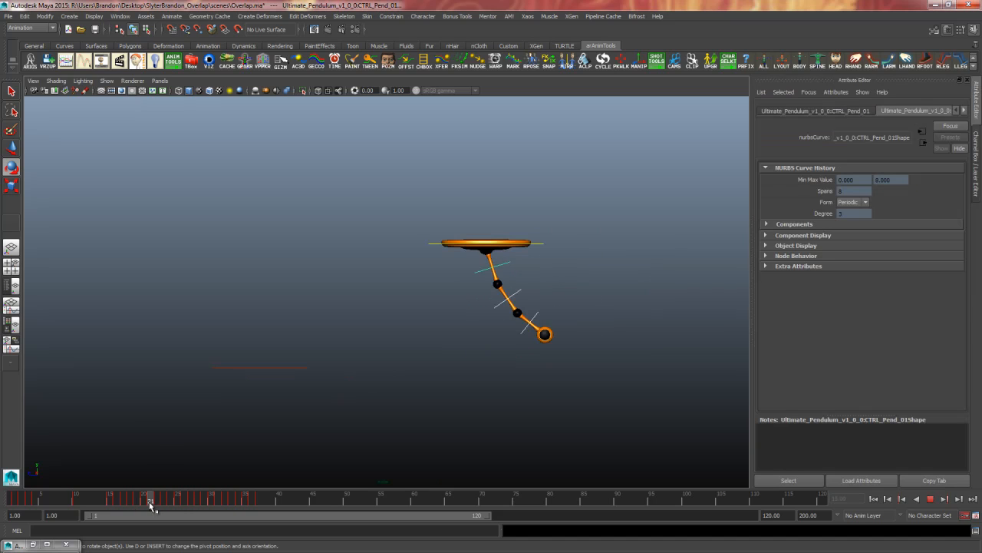
{"action": "left_click_drag", "start_coordinate": [118, 503], "coordinate": [219, 503]}
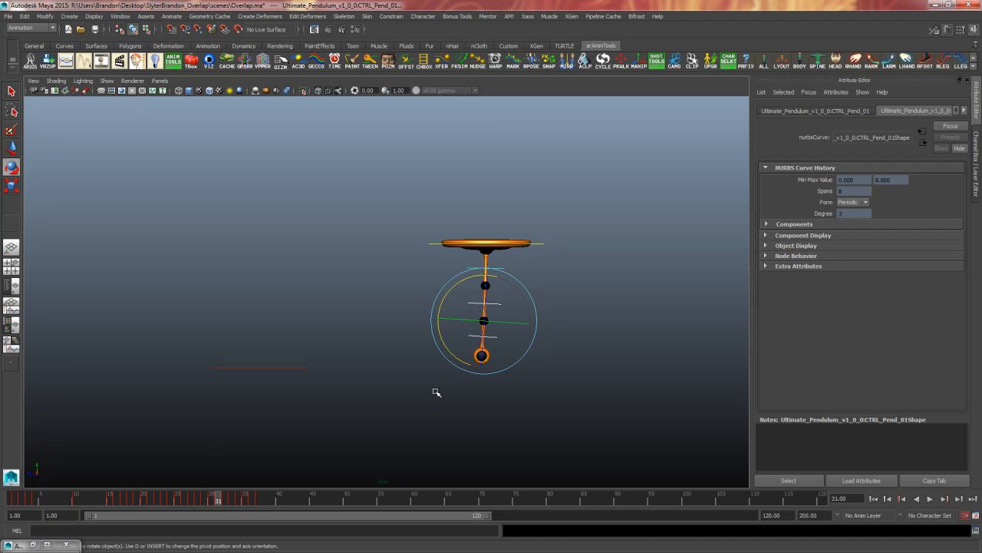
{"action": "left_click", "coordinate": [274, 503]}
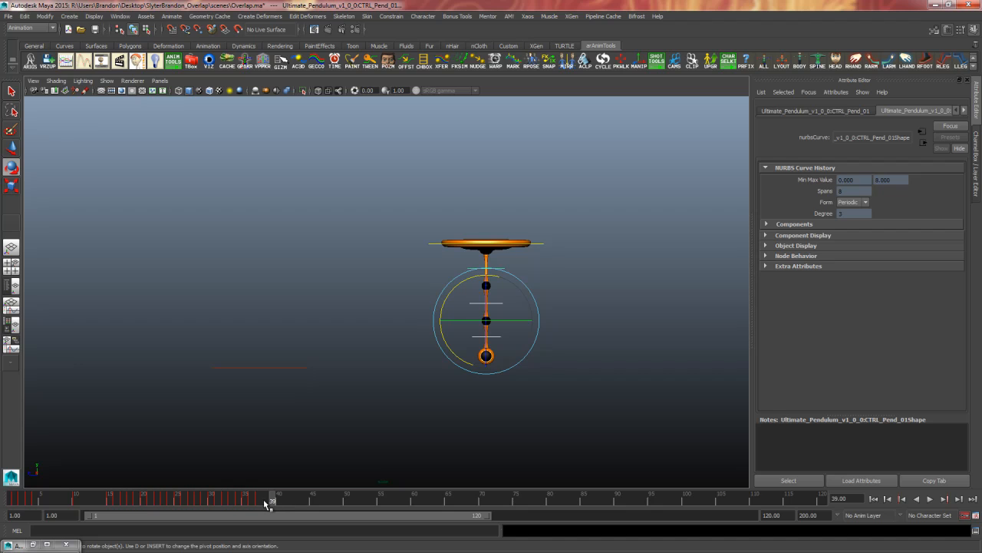
{"action": "left_click_drag", "start_coordinate": [265, 499], "coordinate": [261, 500], "text": "shift"}
{"action": "key", "text": "ctrl+z"}
Select all keys from frame 16 onward and shift them three frames forward to start at frame 19
{"action": "left_click", "coordinate": [304, 499]}
{"action": "left_click", "coordinate": [361, 498]}
{"action": "left_click_drag", "start_coordinate": [363, 497], "coordinate": [125, 504]}
{"action": "double_click", "coordinate": [299, 500]}
{"action": "left_click", "coordinate": [298, 500]}
{"action": "left_click", "coordinate": [116, 502]}
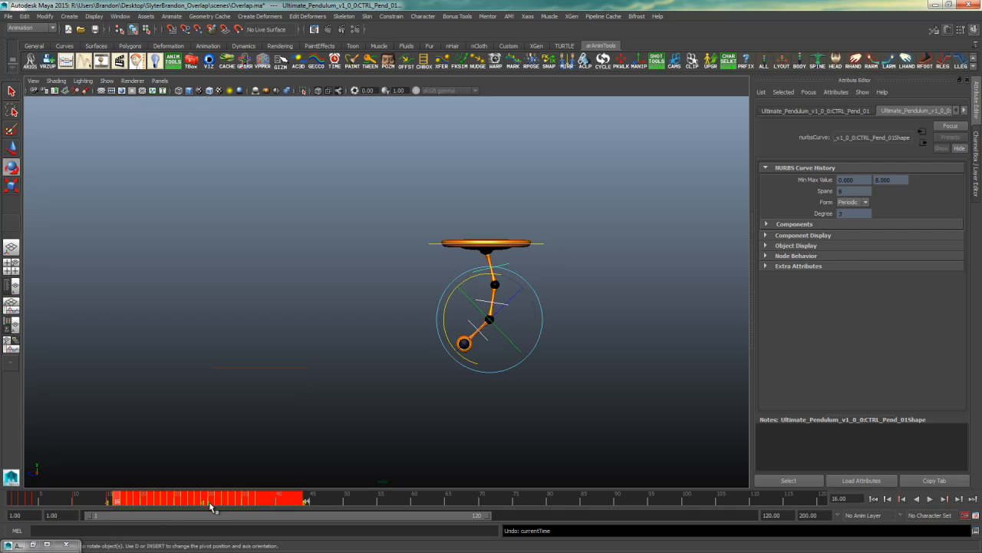
{"action": "key", "text": "ctrl+z"}
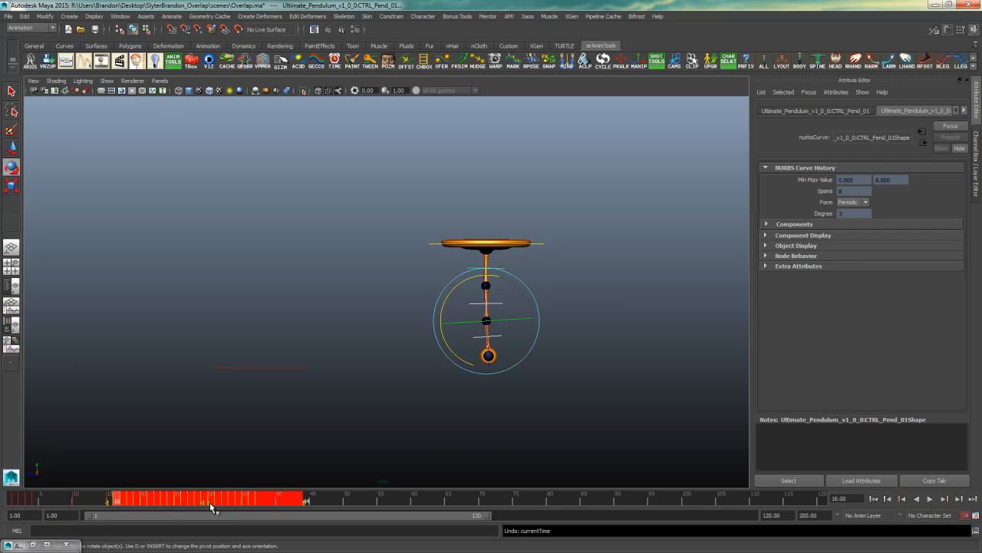
{"action": "left_click_drag", "start_coordinate": [212, 502], "coordinate": [234, 508]}
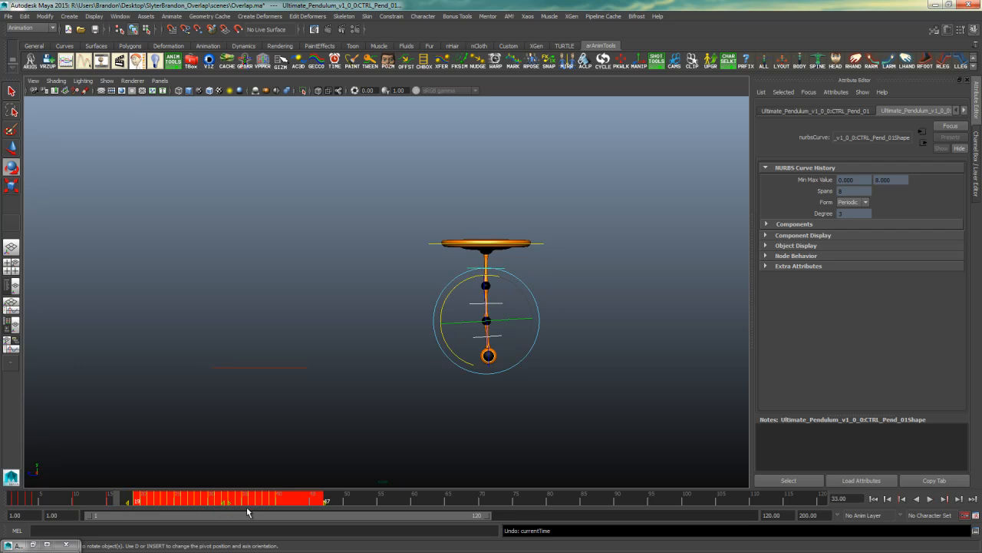
{"action": "left_click", "coordinate": [347, 501]}
Shift all keys from frame 20 onward three frames forward to start at frame 23
{"action": "left_click_drag", "start_coordinate": [347, 501], "coordinate": [147, 506], "text": "shift"}
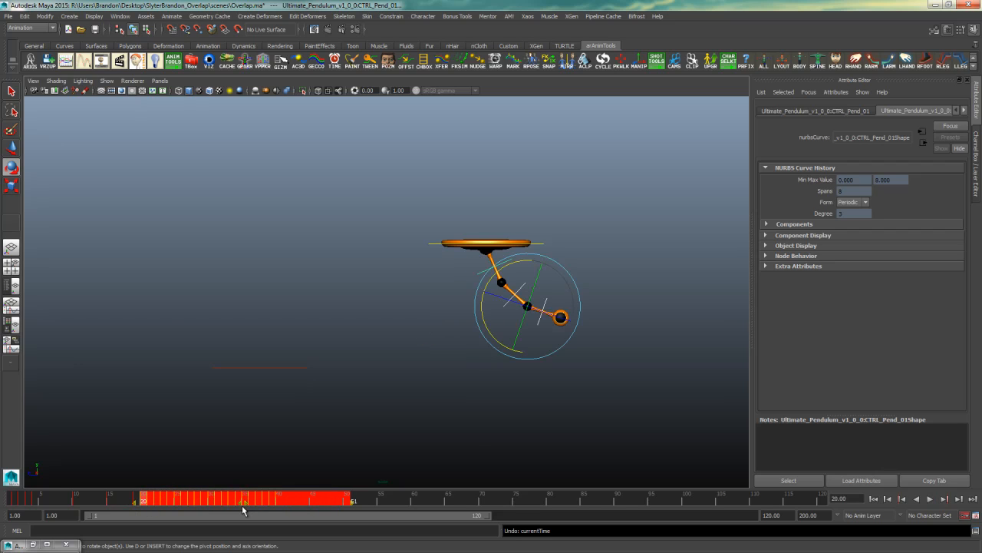
{"action": "left_click_drag", "start_coordinate": [247, 506], "coordinate": [269, 505]}
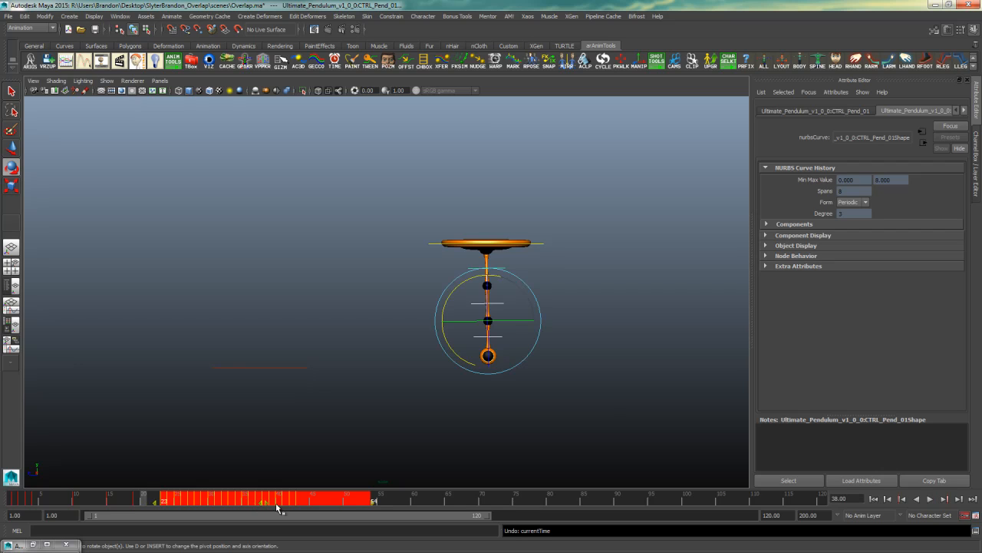
{"action": "left_click", "coordinate": [407, 500]}
Shift all keys from frame 24 onward three frames forward to start at frame 27
{"action": "left_click_drag", "start_coordinate": [327, 499], "coordinate": [172, 500], "text": "shift"}
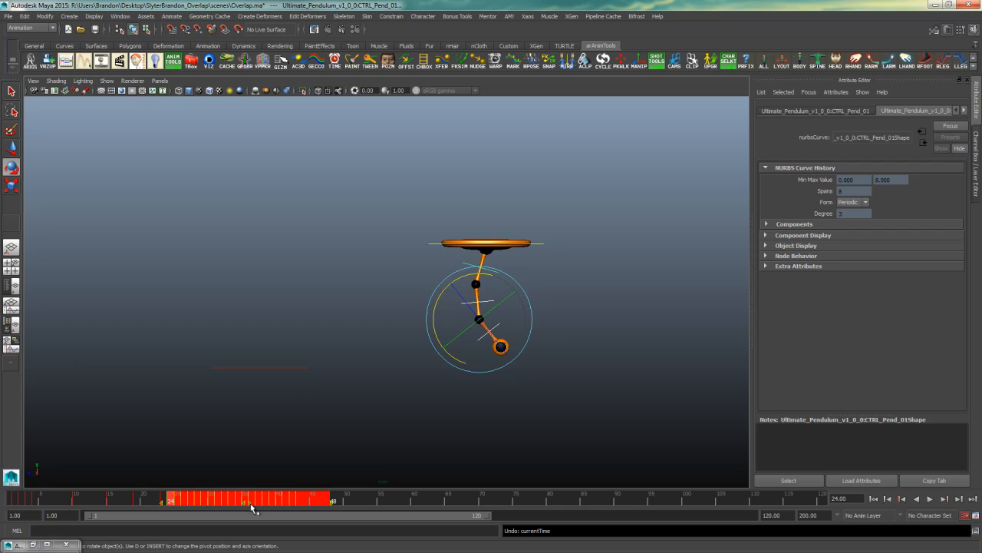
{"action": "left_click_drag", "start_coordinate": [253, 506], "coordinate": [271, 507]}
{"action": "left_click", "coordinate": [379, 500]}
Shift all keys from frame 28 onward three frames forward to start at frame 31
{"action": "left_click_drag", "start_coordinate": [329, 499], "coordinate": [196, 503], "text": "shift"}
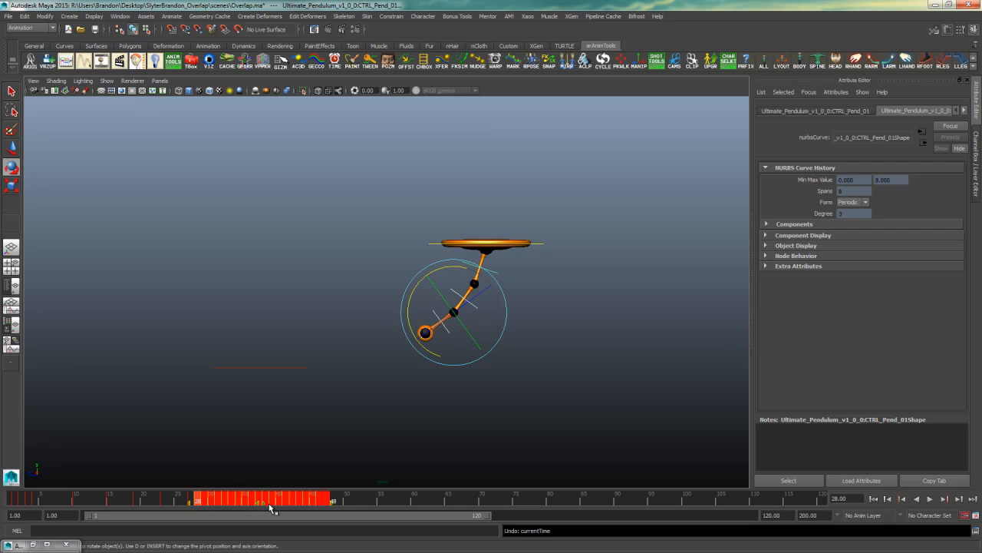
{"action": "left_click_drag", "start_coordinate": [265, 505], "coordinate": [292, 507]}
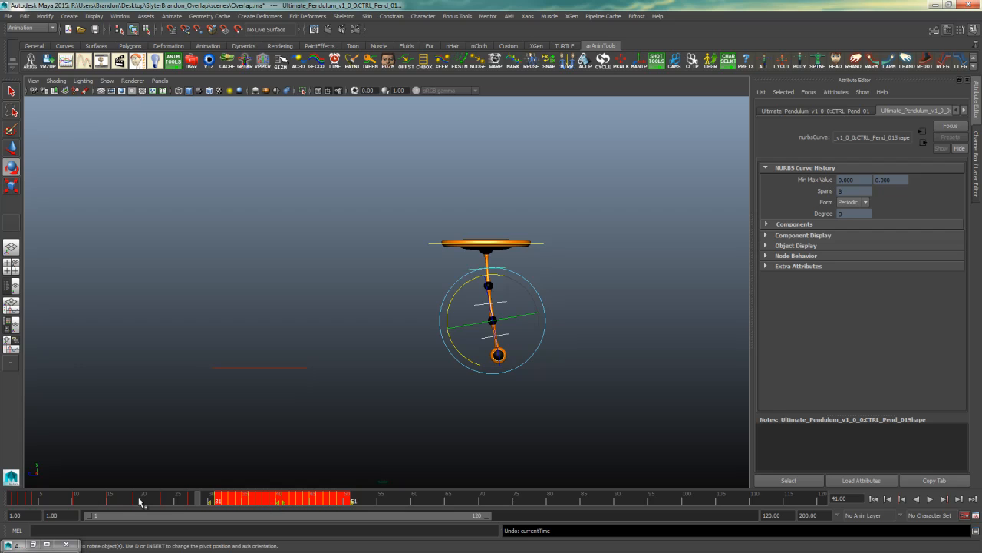
{"action": "left_click", "coordinate": [387, 501]}
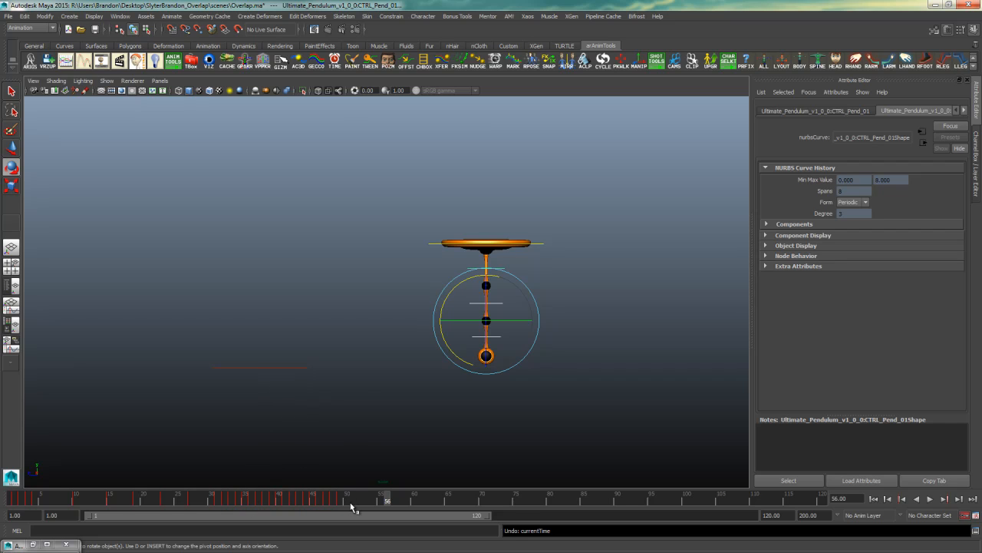
Shift all keys from frame 32 onward three frames forward to start at frame 35
{"action": "left_click_drag", "start_coordinate": [356, 502], "coordinate": [224, 502], "text": "shift"}
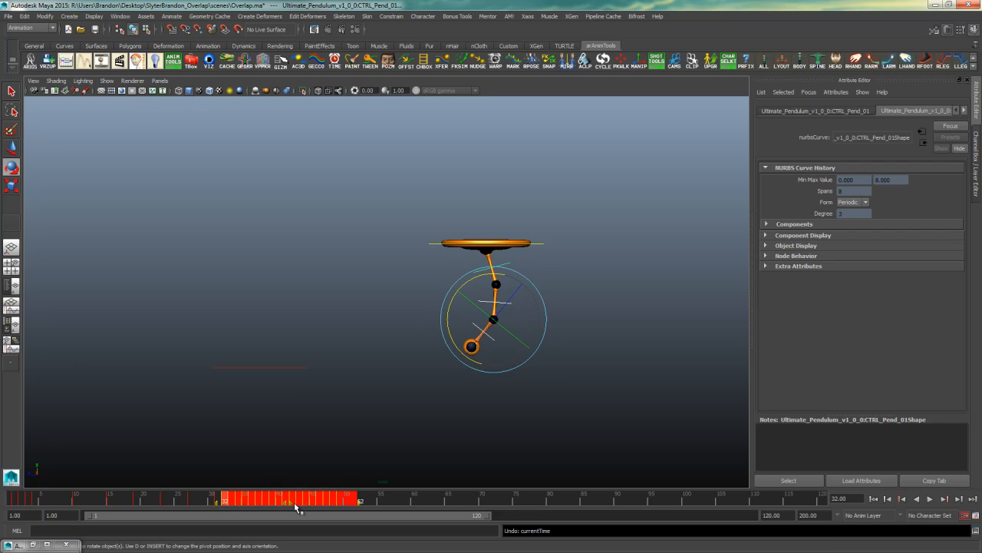
{"action": "left_click_drag", "start_coordinate": [291, 504], "coordinate": [305, 504]}
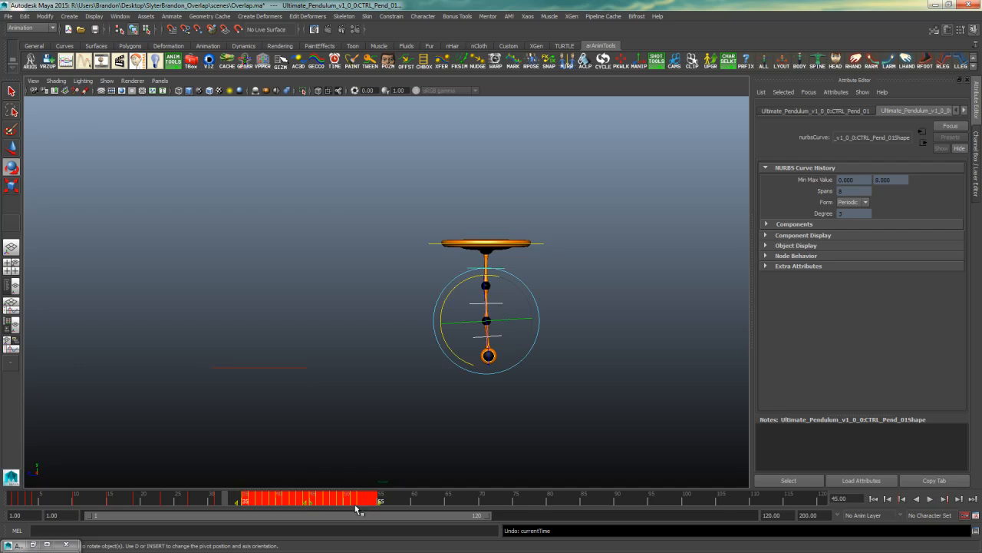
{"action": "left_click", "coordinate": [400, 503]}
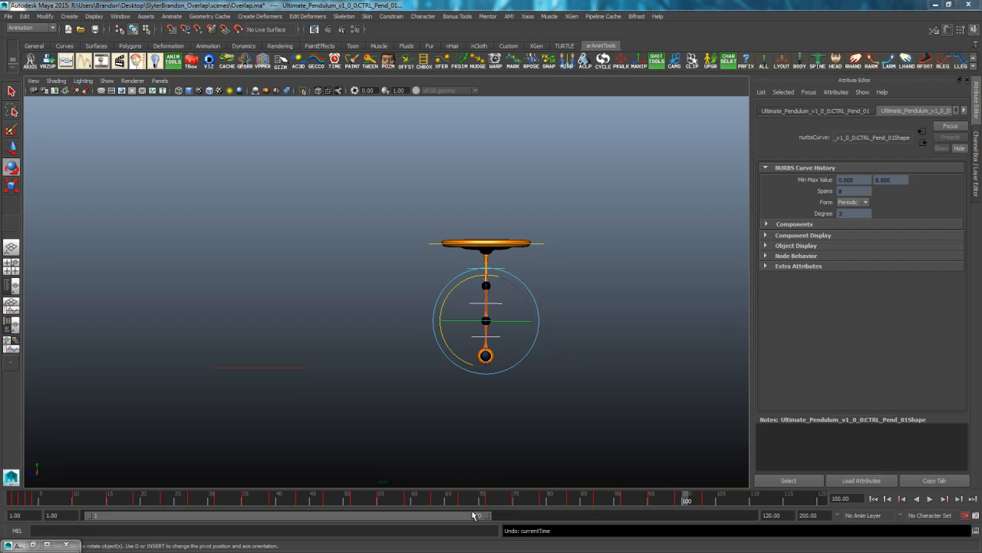
Check the joint controls' last key at frame 103 and play back the retimed pendulum animation
{"action": "left_click_drag", "start_coordinate": [589, 275], "coordinate": [556, 296]}
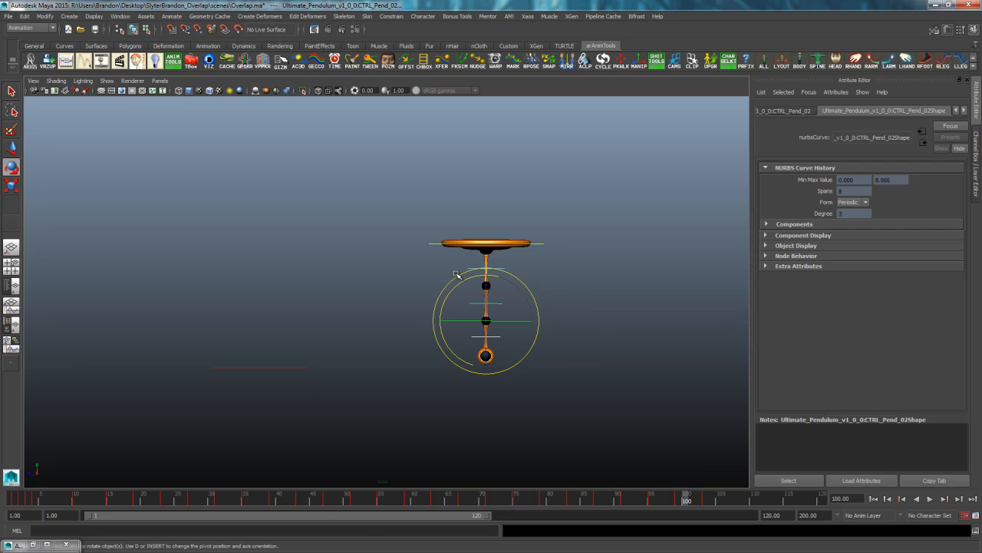
{"action": "left_click_drag", "start_coordinate": [447, 269], "coordinate": [519, 366]}
{"action": "key", "text": "."}
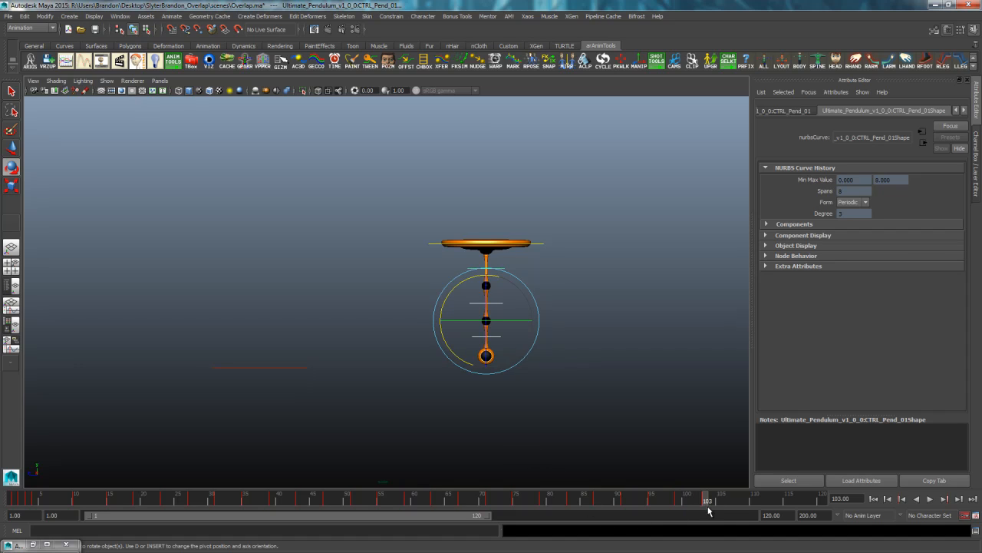
{"action": "left_click_drag", "start_coordinate": [566, 260], "coordinate": [434, 315]}
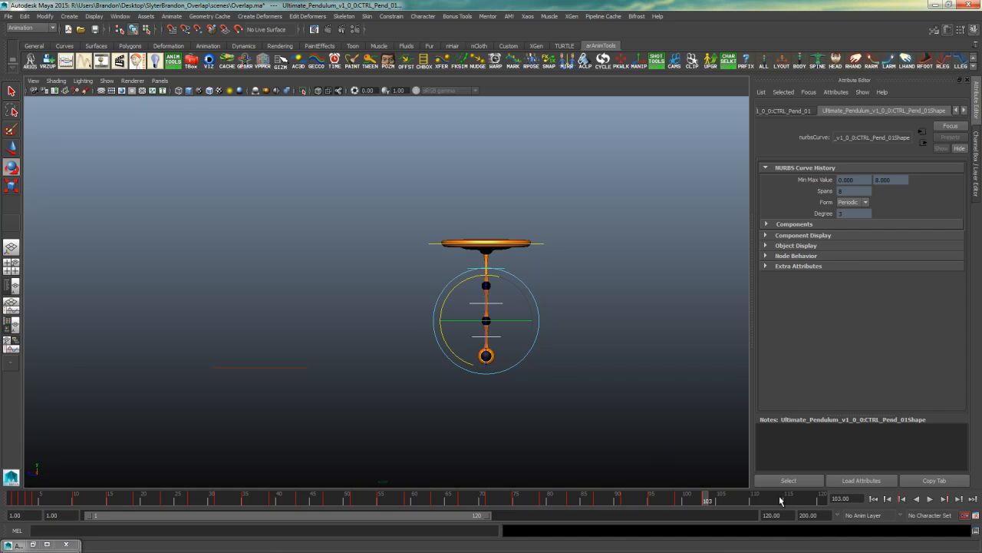
{"action": "left_click", "coordinate": [721, 434]}
{"action": "left_click", "coordinate": [873, 499]}
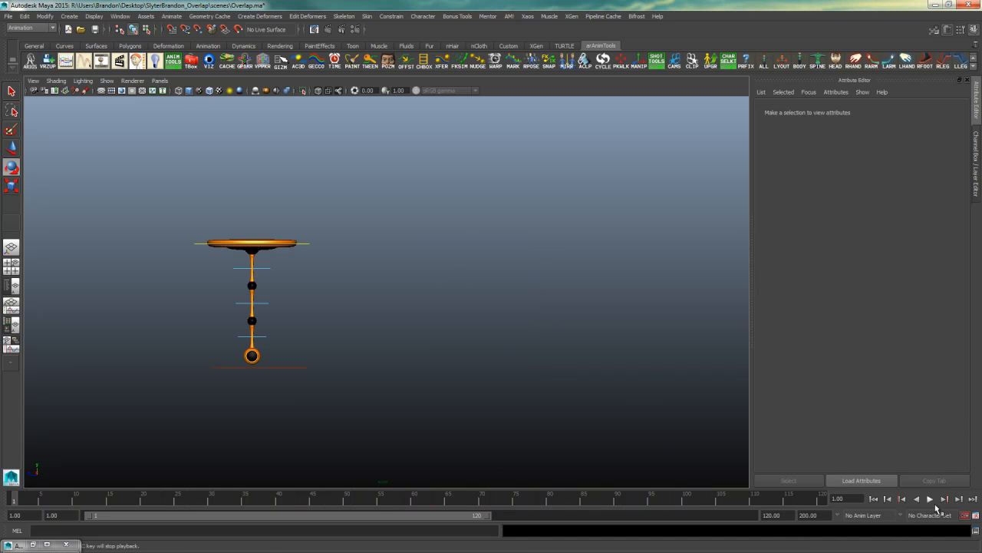
{"action": "left_click", "coordinate": [930, 499]}
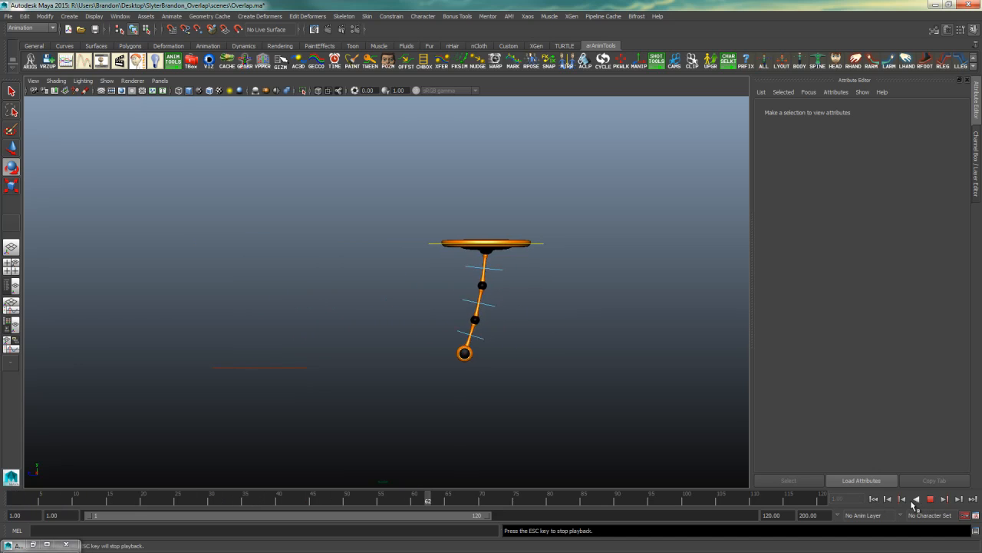
{"action": "left_click", "coordinate": [930, 498]}
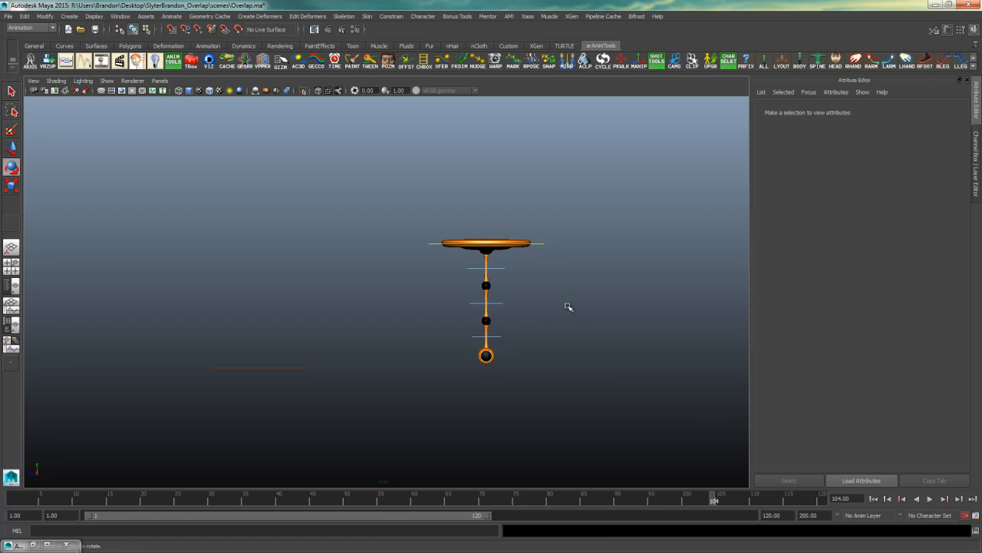
{"action": "left_click_drag", "start_coordinate": [544, 263], "coordinate": [488, 321]}
{"action": "left_click", "coordinate": [930, 499]}
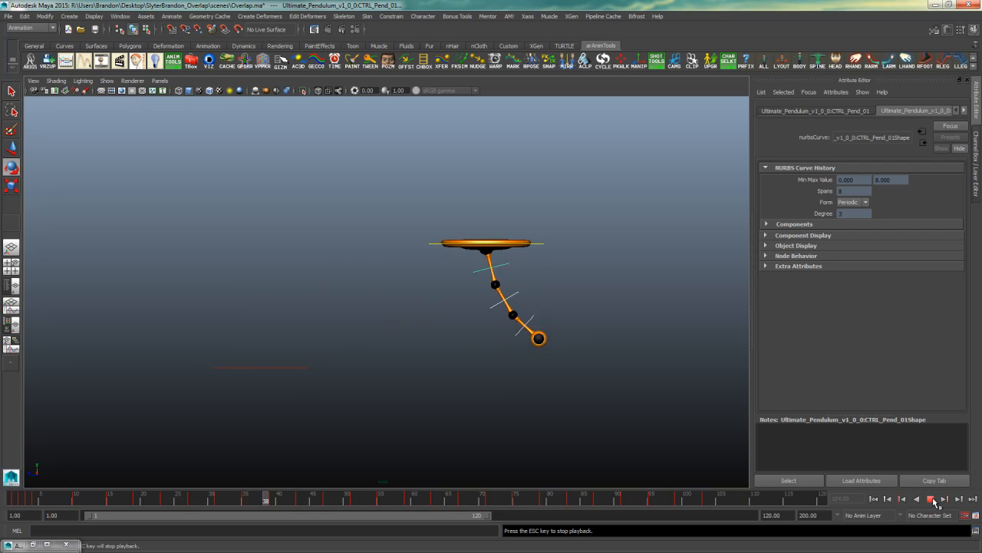
{"action": "left_click", "coordinate": [932, 500]}
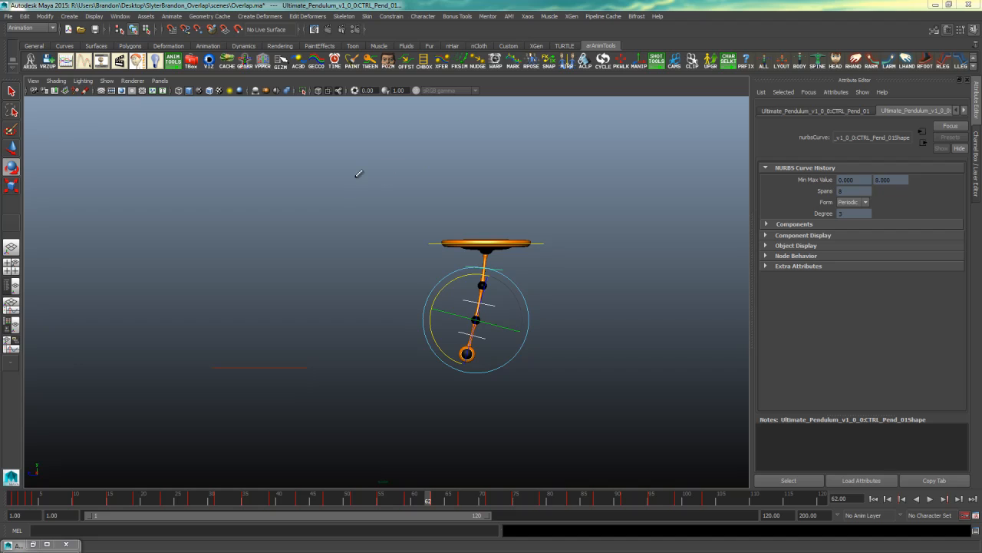
Sketch a red curve labelled D, a cyan curve labelled Over and a blue curve labelled BD, with 1 2 3 above
{"action": "left_click_drag", "start_coordinate": [362, 161], "coordinate": [260, 235]}
{"action": "left_click_drag", "start_coordinate": [258, 177], "coordinate": [270, 201]}
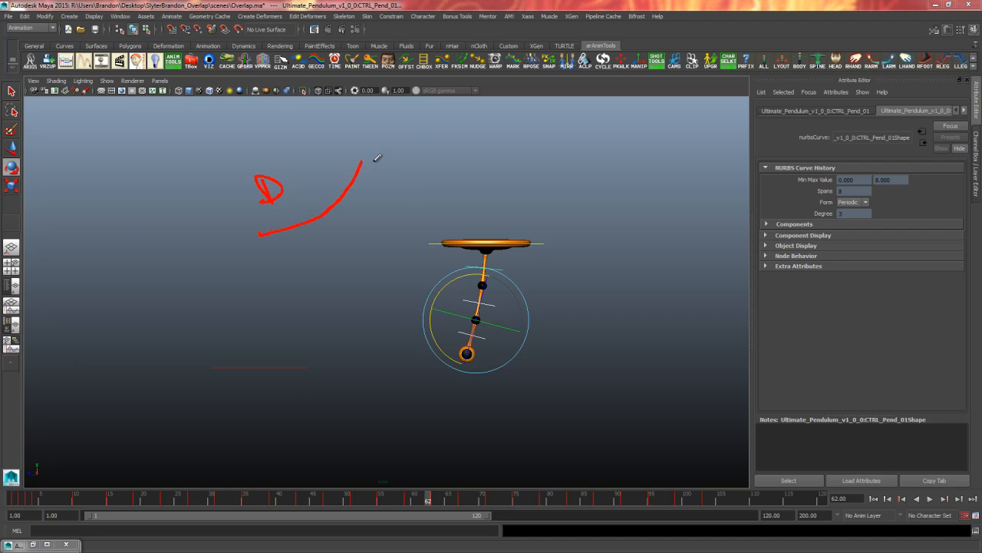
{"action": "mouse_move", "coordinate": [373, 161]}
{"action": "left_mouse_down"}
{"action": "mouse_move", "coordinate": [394, 214]}
{"action": "mouse_move", "coordinate": [421, 233]}
{"action": "left_mouse_up"}
{"action": "mouse_move", "coordinate": [416, 180]}
{"action": "left_mouse_down"}
{"action": "mouse_move", "coordinate": [445, 178]}
{"action": "mouse_move", "coordinate": [467, 192]}
{"action": "mouse_move", "coordinate": [482, 171]}
{"action": "left_mouse_up"}
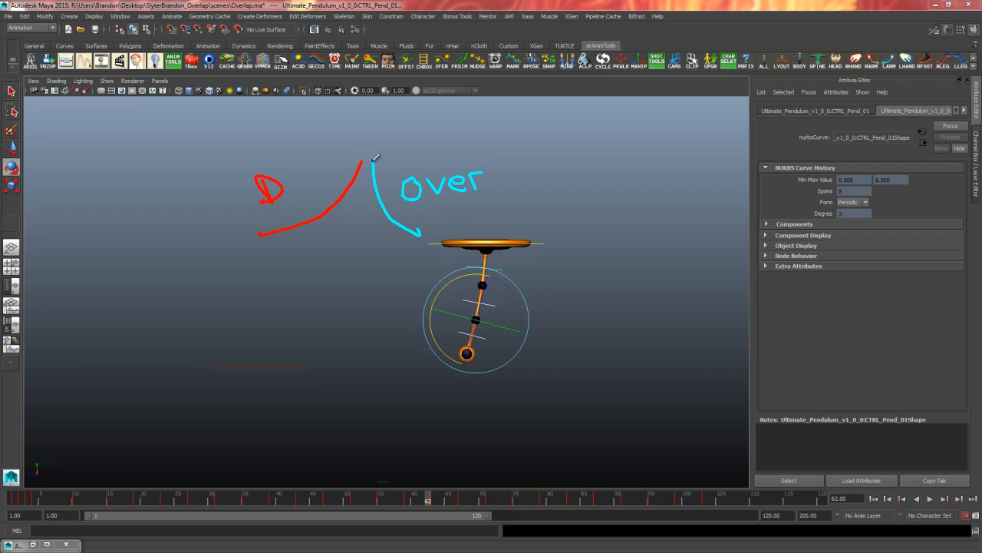
{"action": "left_click_drag", "start_coordinate": [375, 177], "coordinate": [367, 217]}
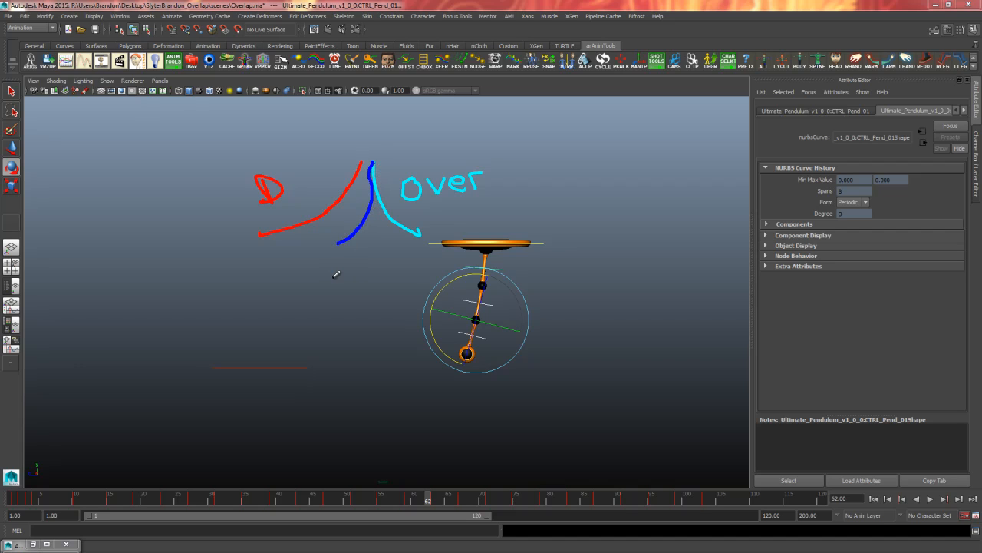
{"action": "mouse_move", "coordinate": [324, 255]}
{"action": "left_mouse_down"}
{"action": "mouse_move", "coordinate": [334, 278]}
{"action": "mouse_move", "coordinate": [357, 259]}
{"action": "mouse_move", "coordinate": [352, 277]}
{"action": "left_mouse_up"}
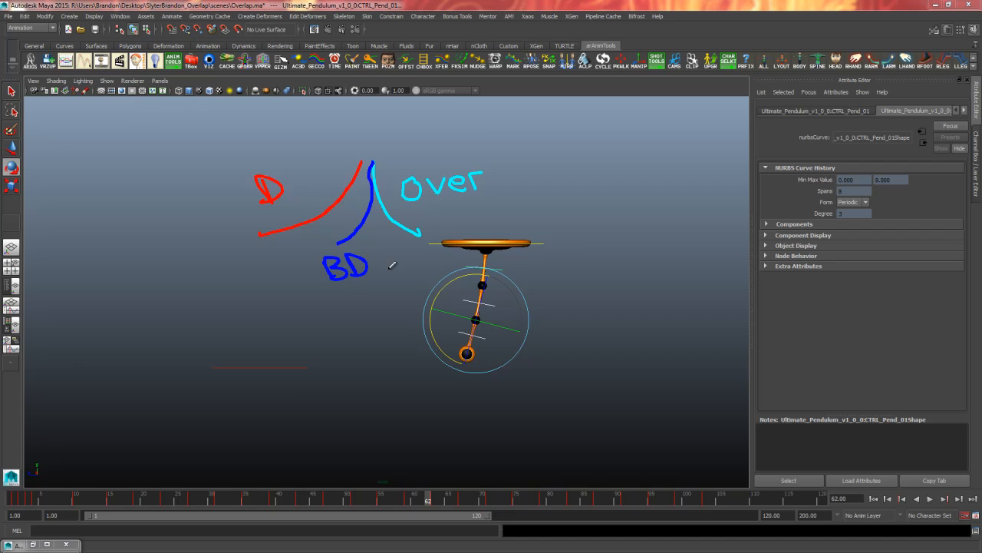
{"action": "mouse_move", "coordinate": [337, 128]}
{"action": "left_mouse_down"}
{"action": "mouse_move", "coordinate": [337, 148]}
{"action": "mouse_move", "coordinate": [375, 148]}
{"action": "left_mouse_up"}
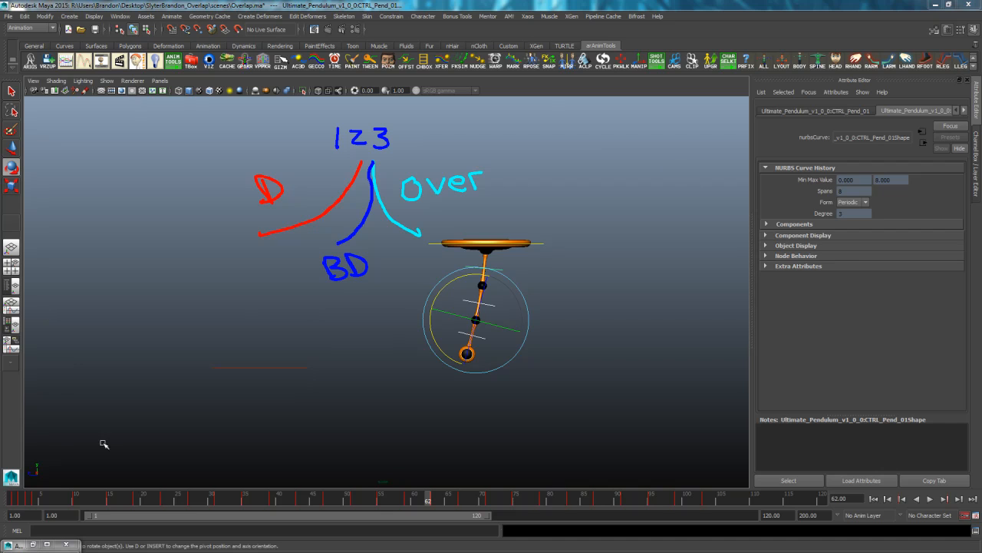
Play the animation from the start and scrub the timeline to review the pendulum's drag, breakdown and overlap poses
{"action": "mouse_move", "coordinate": [54, 492]}
{"action": "left_mouse_down"}
{"action": "mouse_move", "coordinate": [440, 503]}
{"action": "mouse_move", "coordinate": [259, 501]}
{"action": "mouse_move", "coordinate": [352, 502]}
{"action": "left_mouse_up"}
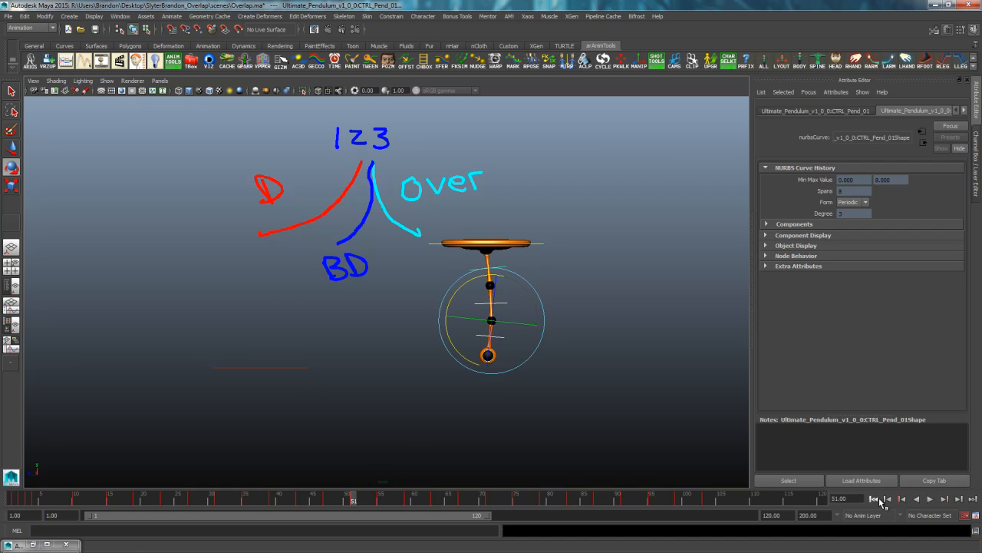
{"action": "left_click", "coordinate": [875, 499]}
{"action": "left_click", "coordinate": [931, 499]}
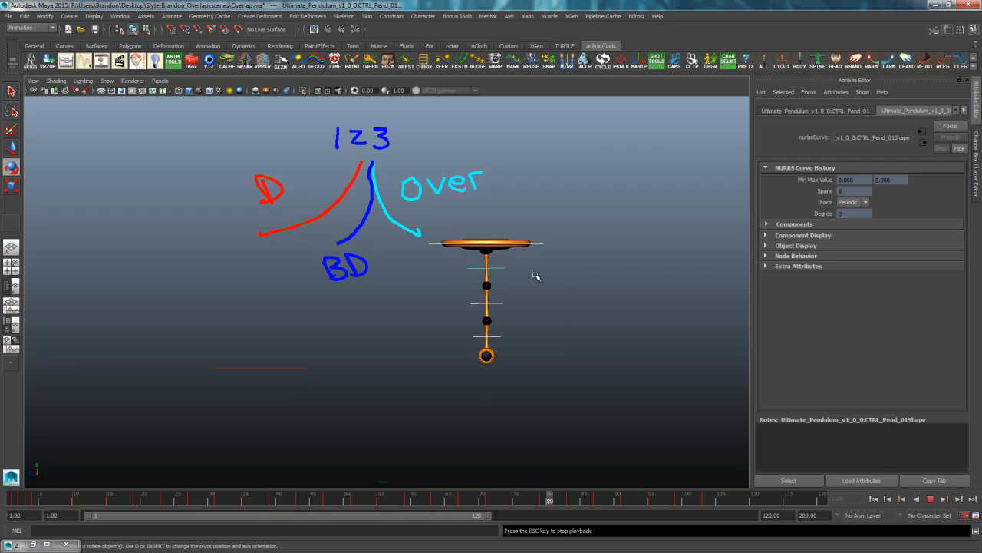
{"action": "left_click", "coordinate": [931, 499]}
{"action": "left_click", "coordinate": [240, 503]}
{"action": "mouse_move", "coordinate": [240, 503]}
{"action": "left_mouse_down"}
{"action": "mouse_move", "coordinate": [614, 498]}
{"action": "mouse_move", "coordinate": [530, 493]}
{"action": "left_mouse_up"}
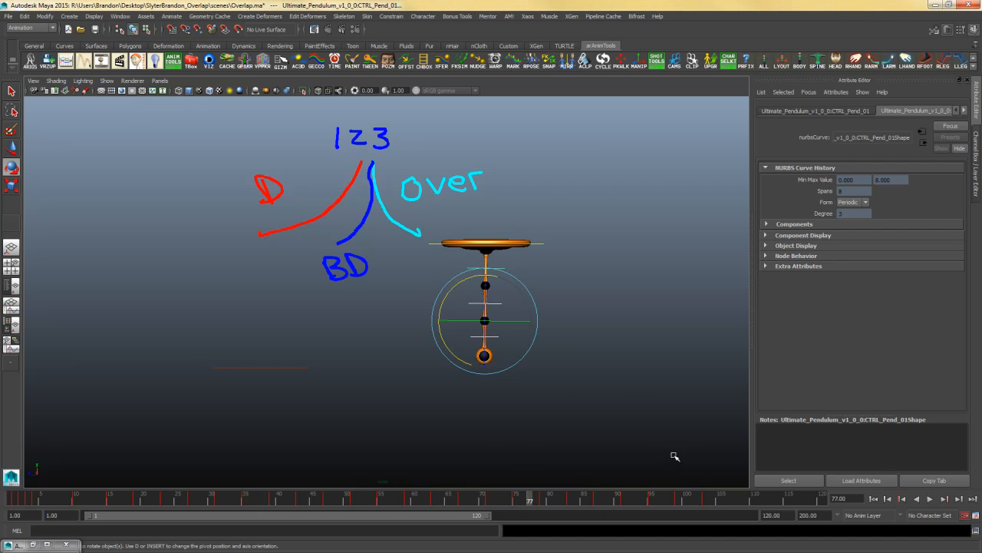
Set a key on the main control and all the joint controls at frame 103
{"action": "left_click", "coordinate": [647, 417]}
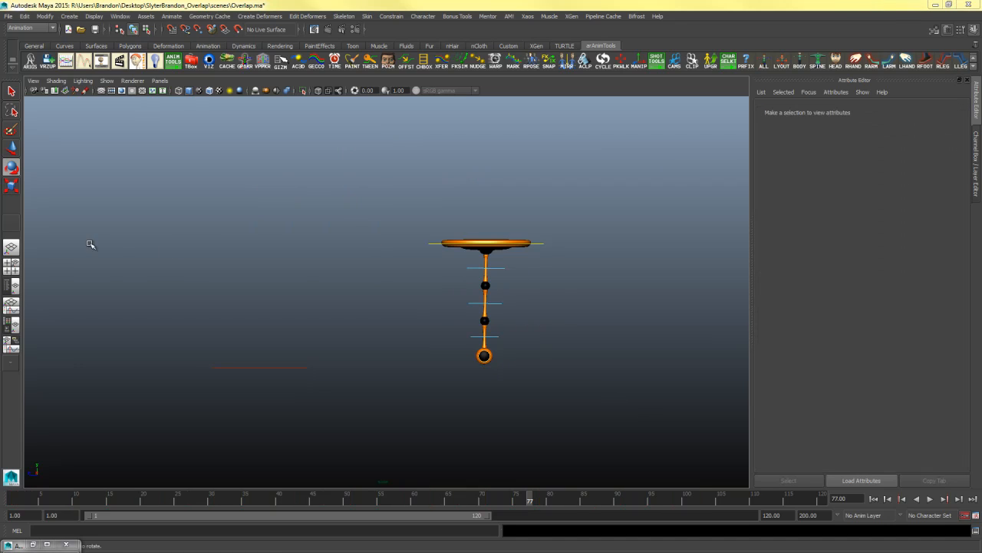
{"action": "left_click", "coordinate": [609, 297]}
{"action": "left_click", "coordinate": [537, 243]}
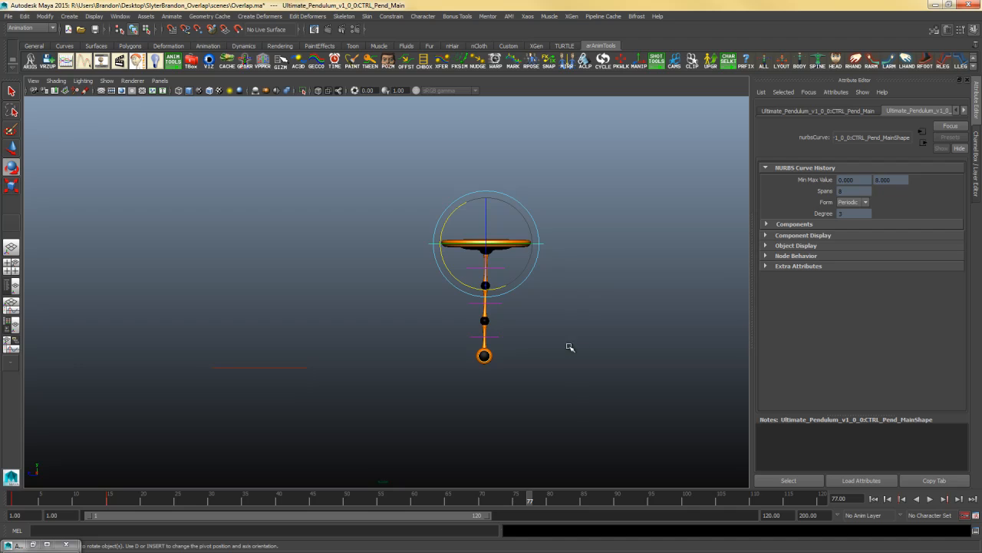
{"action": "left_click_drag", "start_coordinate": [596, 203], "coordinate": [399, 386]}
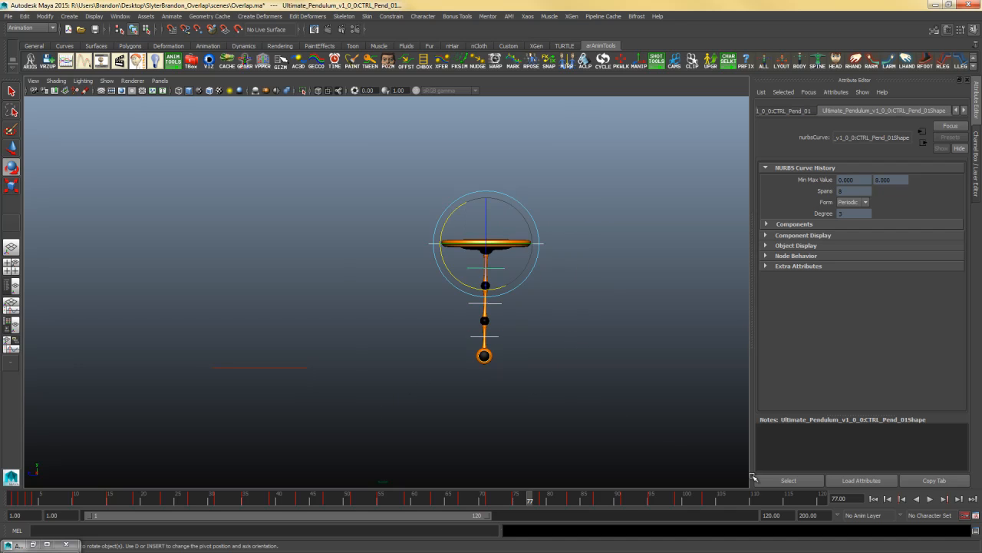
{"action": "left_click", "coordinate": [707, 500]}
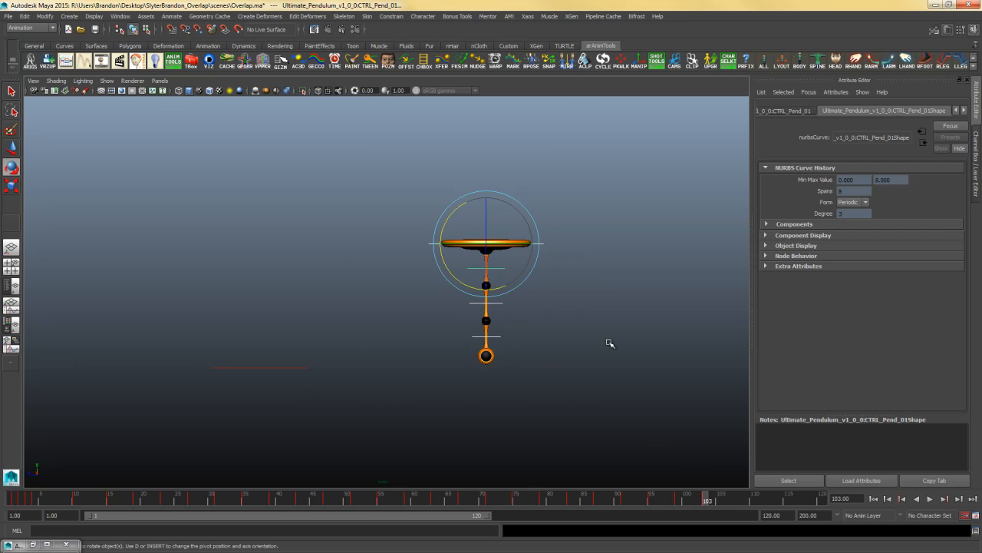
{"action": "left_click_drag", "start_coordinate": [644, 150], "coordinate": [309, 433]}
{"action": "left_click_drag", "start_coordinate": [587, 217], "coordinate": [407, 403]}
Extend the end of the playback range to frame 200
{"action": "left_click_drag", "start_coordinate": [486, 520], "coordinate": [827, 517]}
{"action": "double_click", "coordinate": [784, 518]}
{"action": "double_click", "coordinate": [826, 515]}
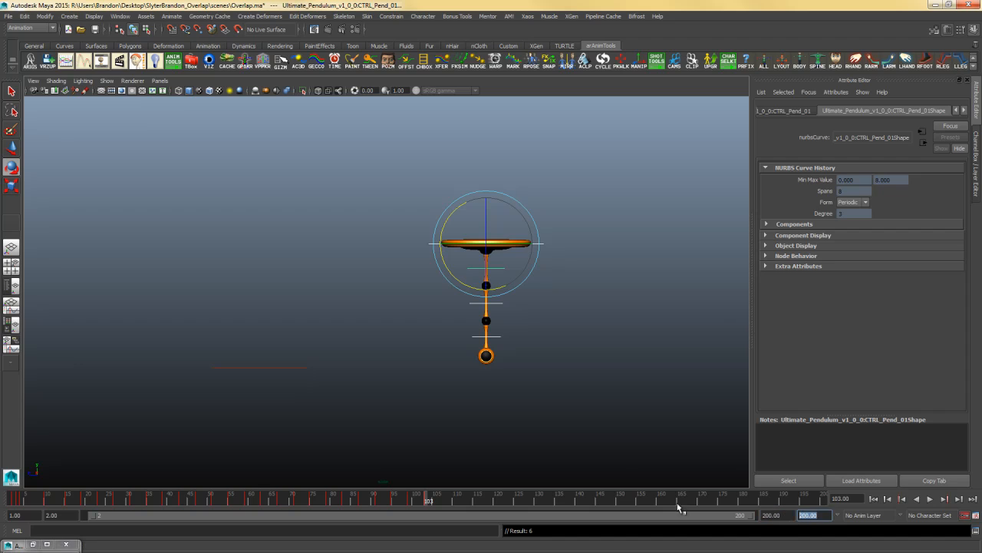
At frame 110, turn the main pendulum control upside down with Rotate X set to 180
{"action": "left_click", "coordinate": [457, 503]}
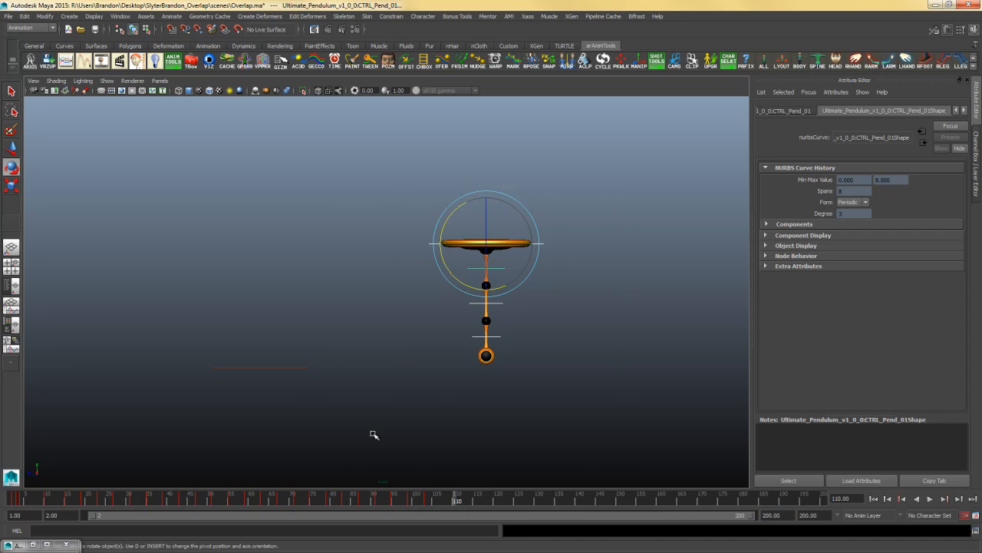
{"action": "left_click", "coordinate": [547, 347]}
{"action": "left_click", "coordinate": [536, 264]}
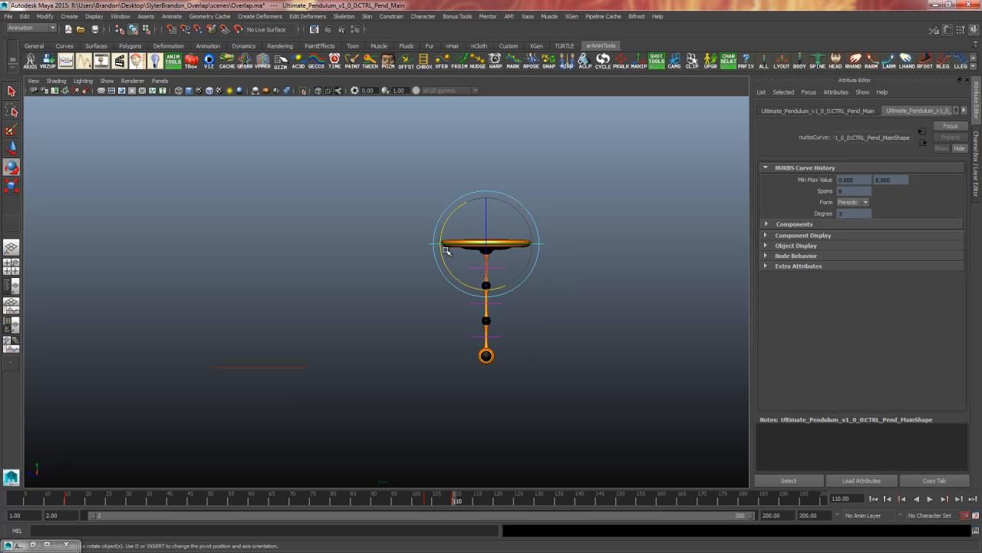
{"action": "left_click_drag", "start_coordinate": [616, 210], "coordinate": [581, 217]}
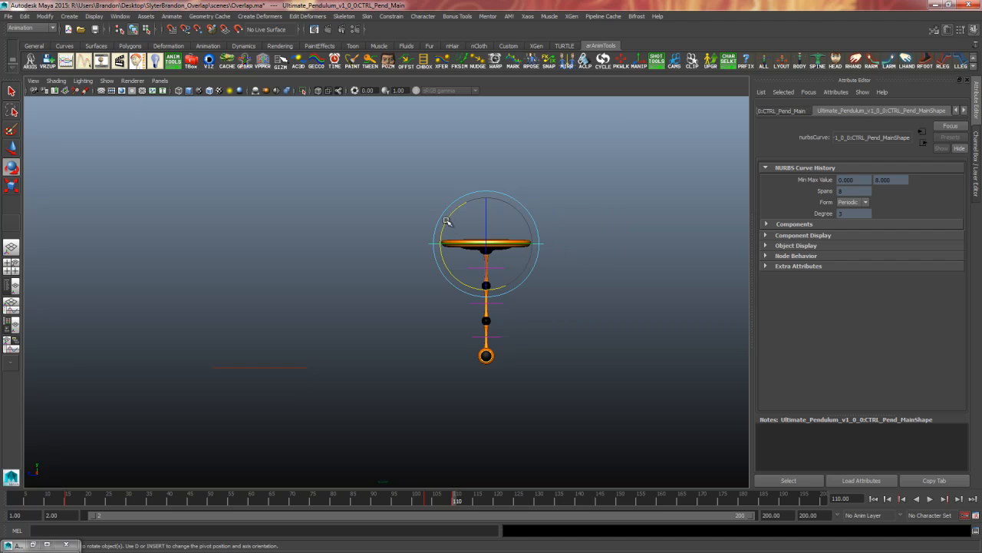
{"action": "left_click_drag", "start_coordinate": [447, 221], "coordinate": [436, 272]}
{"action": "left_click_drag", "start_coordinate": [460, 303], "coordinate": [564, 292]}
{"action": "key", "text": "ctrl+a"}
{"action": "double_click", "coordinate": [950, 139]}
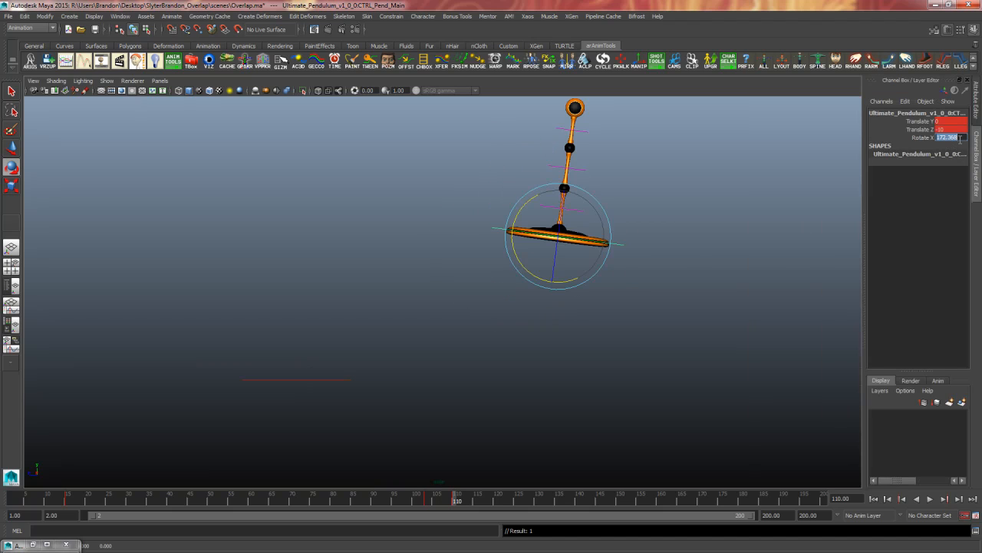
{"action": "type", "text": "180"}
{"action": "key", "text": "Return"}
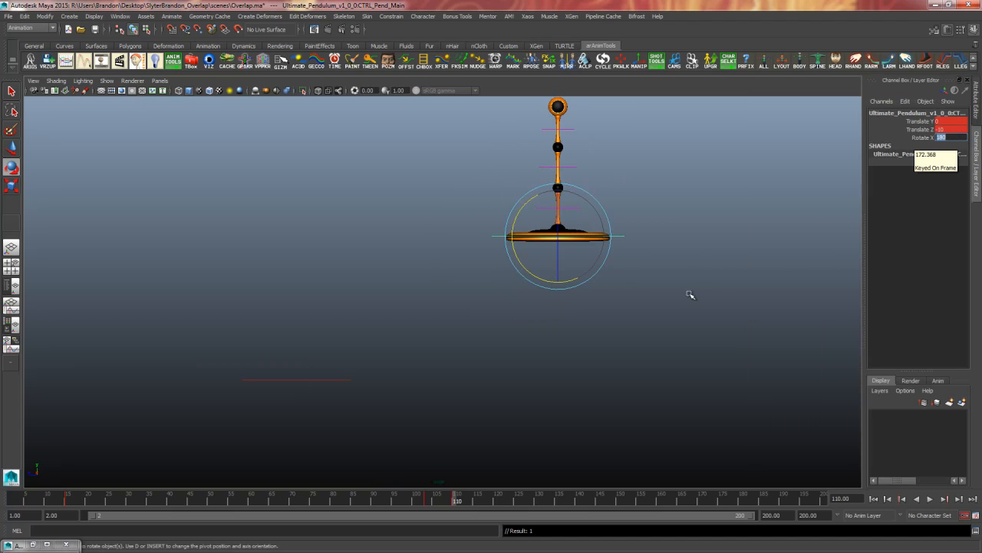
Select the main and joint controls of the upturned pendulum and key them at frame 115
{"action": "middle_click_drag", "start_coordinate": [689, 292], "coordinate": [560, 342], "text": "alt"}
{"action": "right_click_drag", "start_coordinate": [560, 342], "coordinate": [783, 338], "text": "alt"}
{"action": "middle_click_drag", "start_coordinate": [533, 356], "coordinate": [544, 381], "text": "alt"}
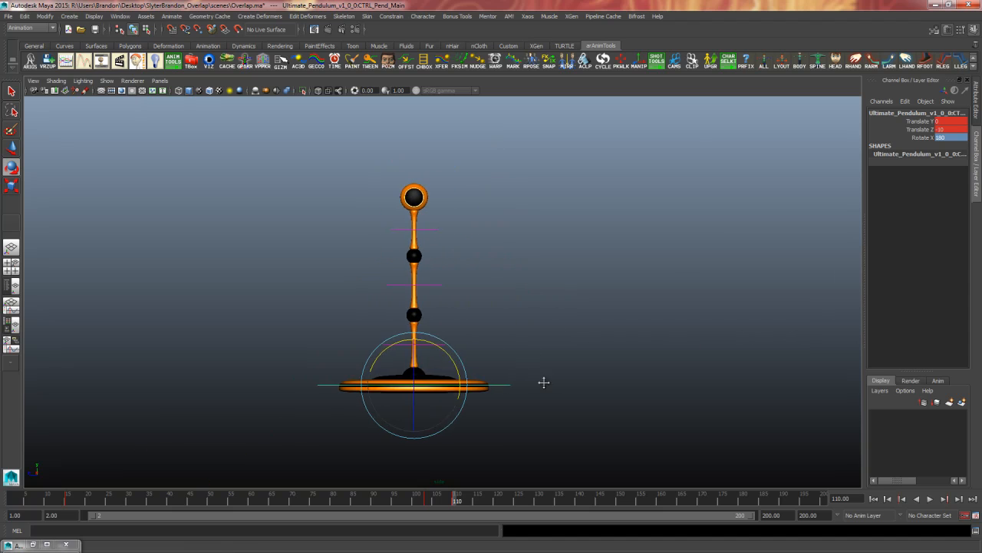
{"action": "right_click_drag", "start_coordinate": [544, 381], "coordinate": [649, 376], "text": "alt"}
{"action": "left_click_drag", "start_coordinate": [558, 157], "coordinate": [330, 393]}
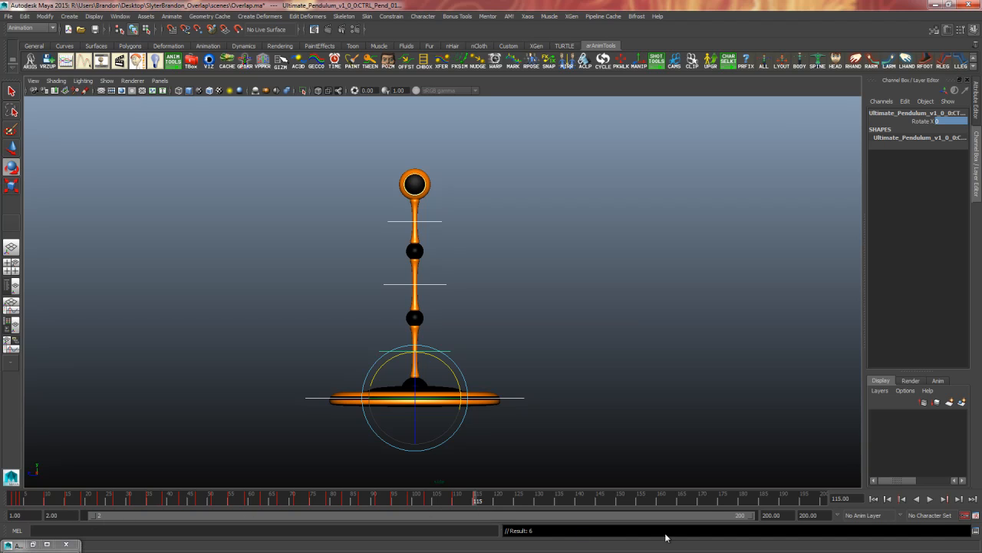
Set the start of the playback range to frame 110 and go to that frame
{"action": "left_click", "coordinate": [55, 515]}
{"action": "key", "text": "Return"}
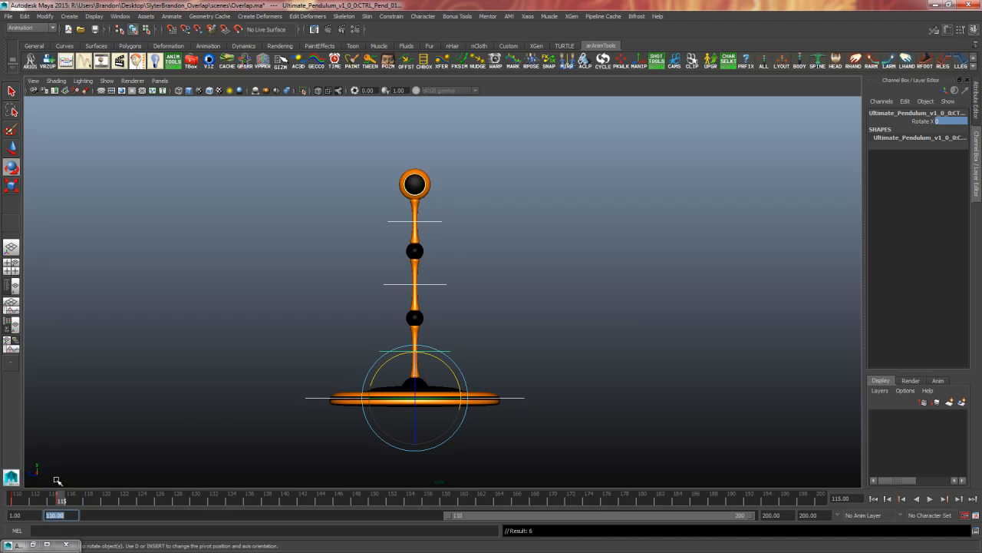
{"action": "left_click", "coordinate": [185, 439]}
{"action": "left_click_drag", "start_coordinate": [35, 501], "coordinate": [15, 502]}
Rotate the three joint controls together at frame 110 to about -6.5 in Rotate X, bending the upright pendulum sideways
{"action": "middle_click_drag", "start_coordinate": [478, 383], "coordinate": [477, 386], "text": "alt"}
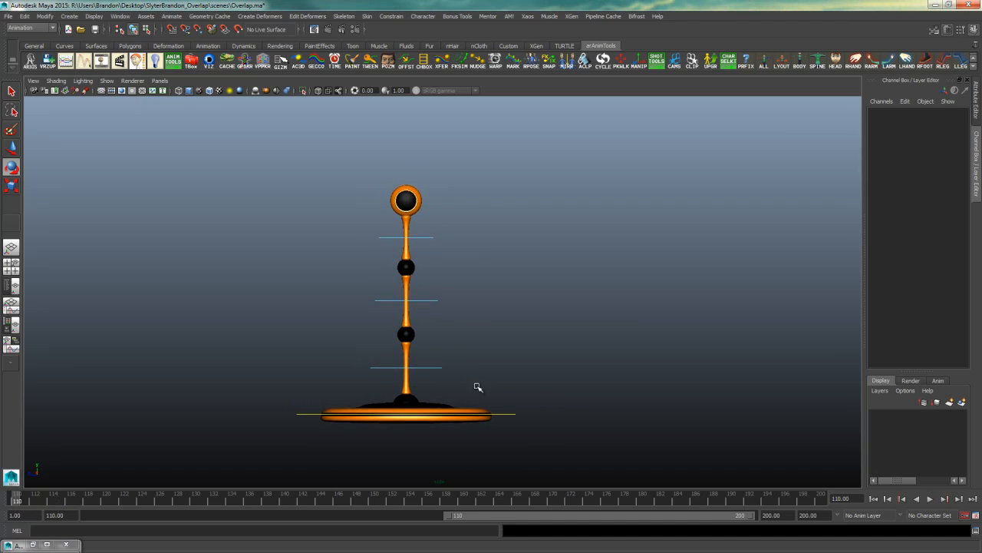
{"action": "left_click_drag", "start_coordinate": [467, 217], "coordinate": [432, 358]}
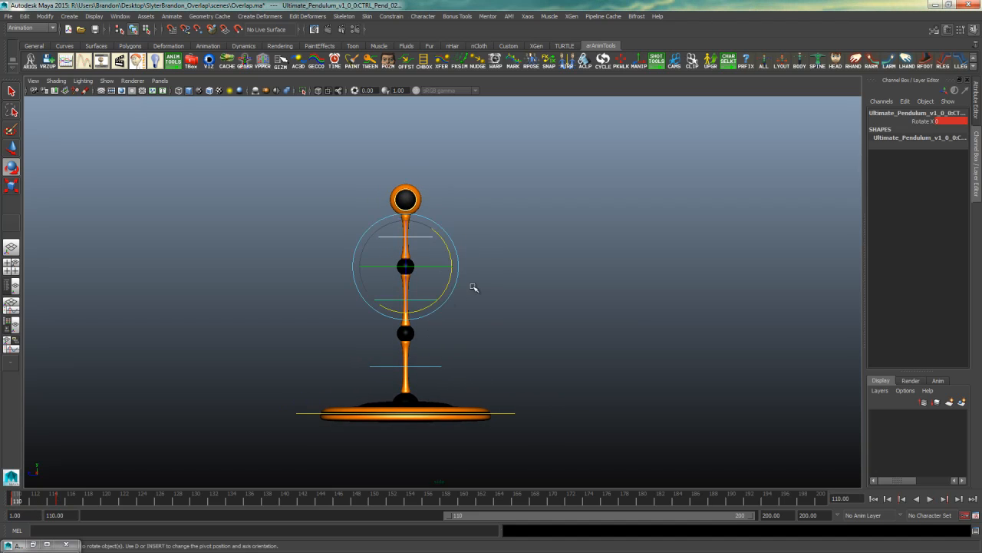
{"action": "left_click", "coordinate": [494, 281]}
{"action": "left_click_drag", "start_coordinate": [520, 202], "coordinate": [419, 376]}
{"action": "left_click_drag", "start_coordinate": [506, 209], "coordinate": [421, 385]}
{"action": "mouse_move", "coordinate": [452, 254]}
{"action": "left_mouse_down"}
{"action": "mouse_move", "coordinate": [468, 281]}
{"action": "mouse_move", "coordinate": [442, 253]}
{"action": "mouse_move", "coordinate": [471, 279]}
{"action": "mouse_move", "coordinate": [443, 251]}
{"action": "mouse_move", "coordinate": [468, 277]}
{"action": "mouse_move", "coordinate": [453, 264]}
{"action": "left_mouse_up"}
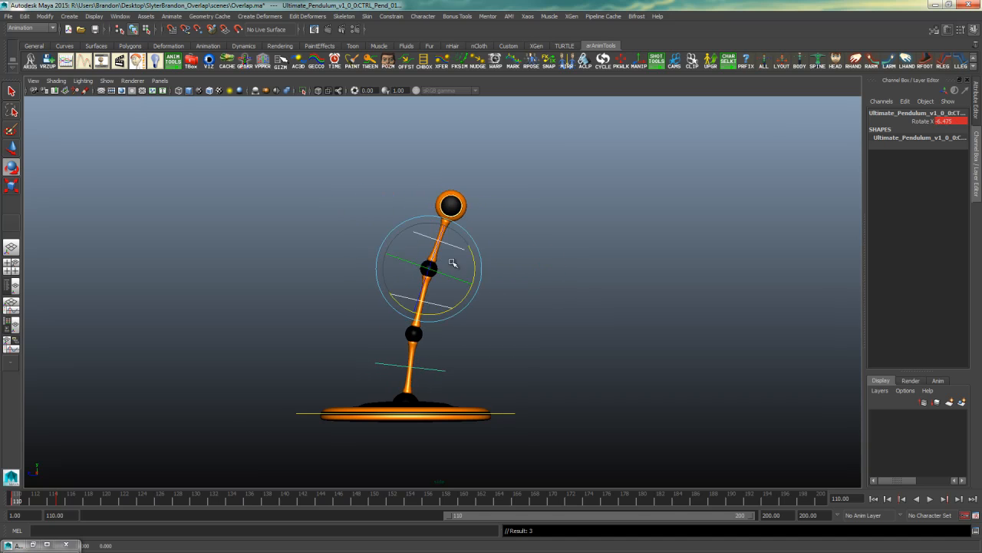
Select the three joint controls and delete their keys at frame 115
{"action": "left_click", "coordinate": [61, 499]}
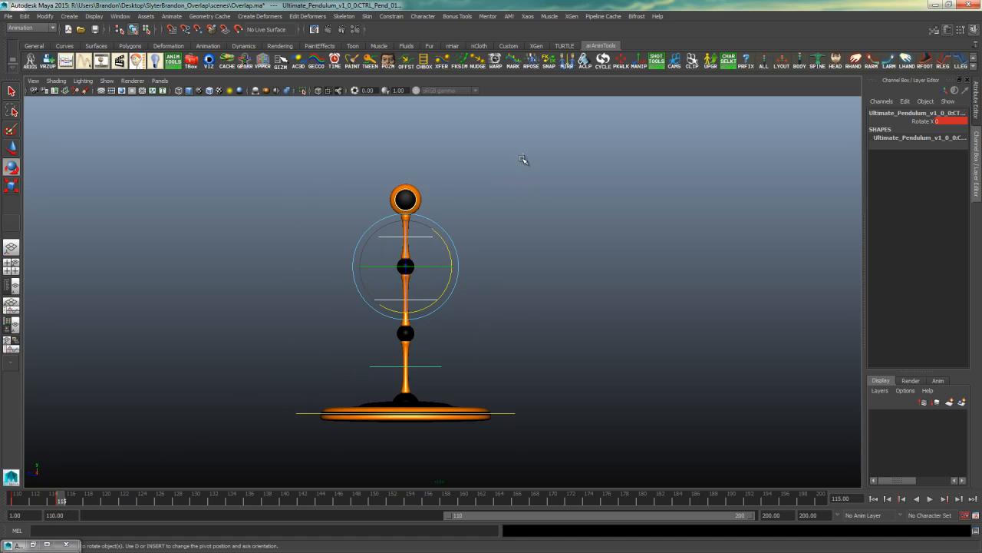
{"action": "left_click_drag", "start_coordinate": [523, 155], "coordinate": [317, 384]}
{"action": "left_click_drag", "start_coordinate": [29, 499], "coordinate": [62, 500]}
{"action": "left_click_drag", "start_coordinate": [493, 228], "coordinate": [323, 396]}
{"action": "right_click", "coordinate": [61, 501]}
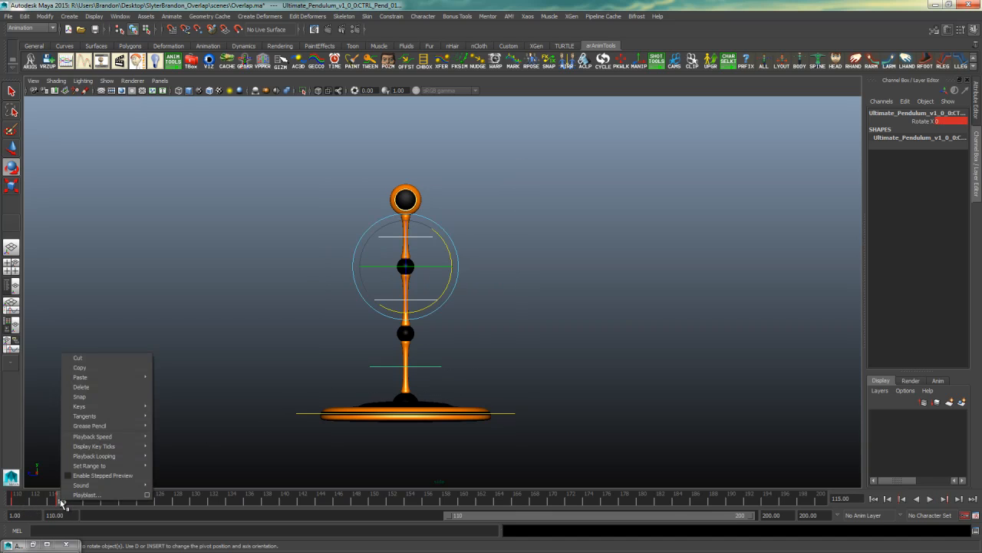
{"action": "left_click", "coordinate": [84, 387]}
At frame 110, straighten the pendulum by setting Rotate X of the three joint controls to 0
{"action": "left_click_drag", "start_coordinate": [43, 505], "coordinate": [16, 502]}
{"action": "left_click_drag", "start_coordinate": [519, 159], "coordinate": [237, 460]}
{"action": "left_click_drag", "start_coordinate": [591, 156], "coordinate": [354, 390]}
{"action": "left_click_drag", "start_coordinate": [491, 198], "coordinate": [380, 378]}
{"action": "double_click", "coordinate": [949, 122]}
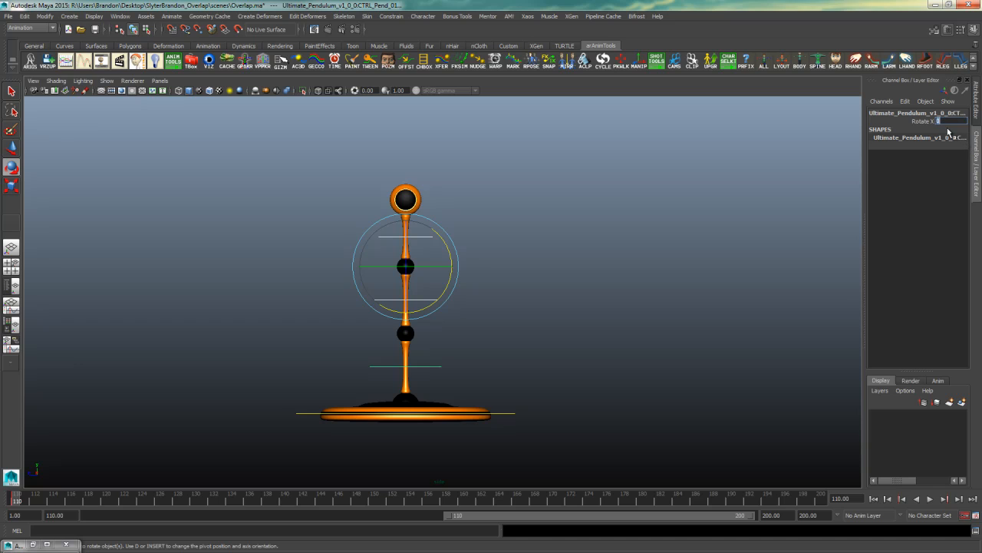
{"action": "key", "text": "Return"}
Select the main control together with the joint controls and delete their keys at frame 115
{"action": "left_click_drag", "start_coordinate": [535, 383], "coordinate": [471, 445]}
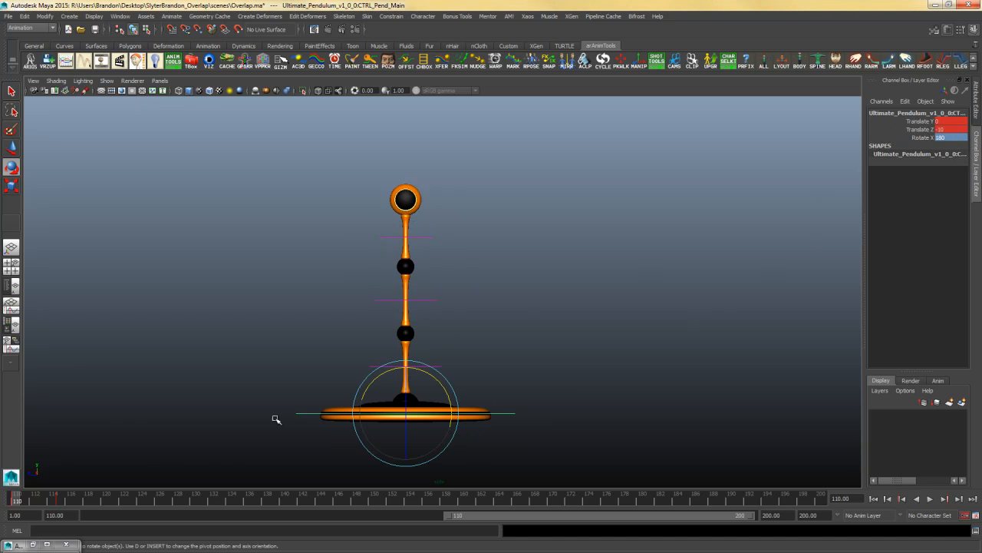
{"action": "left_click", "coordinate": [85, 468]}
{"action": "left_click_drag", "start_coordinate": [585, 143], "coordinate": [379, 390]}
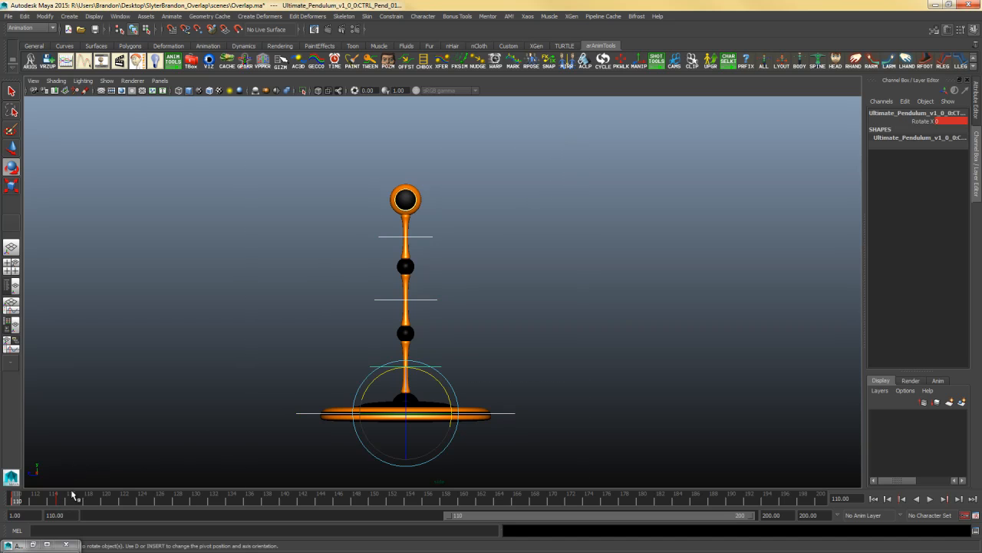
{"action": "left_click", "coordinate": [60, 499]}
{"action": "right_click", "coordinate": [62, 503]}
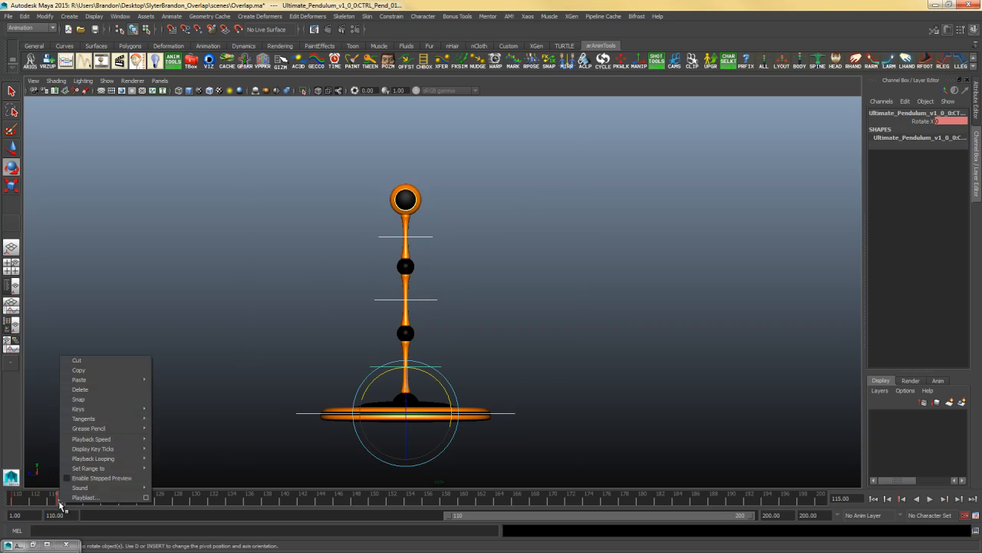
{"action": "left_click", "coordinate": [79, 389]}
Reselect the main and joint controls, key the upright pose at frame 110 and start playback
{"action": "left_click_drag", "start_coordinate": [548, 181], "coordinate": [241, 465]}
{"action": "left_click_drag", "start_coordinate": [520, 156], "coordinate": [224, 475]}
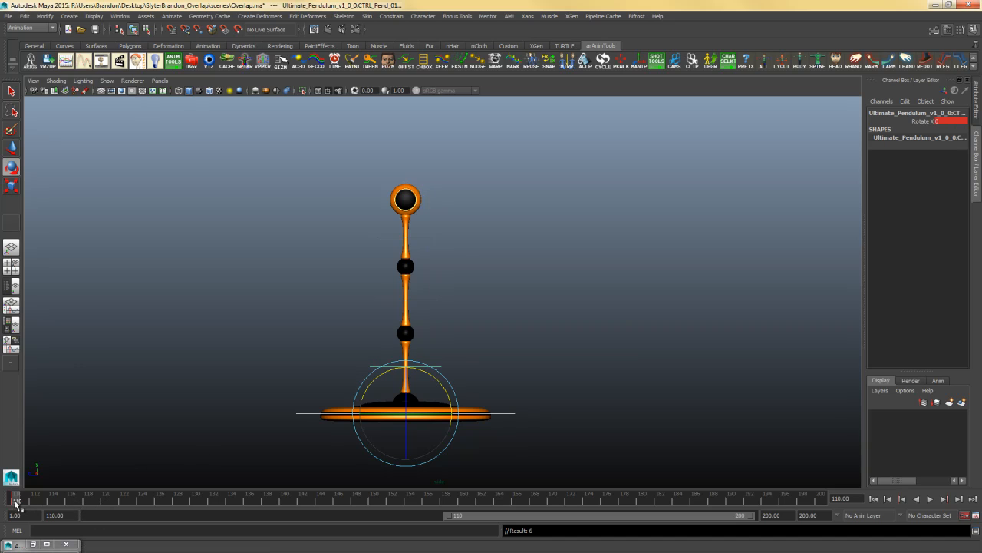
{"action": "key", "text": "alt+v"}
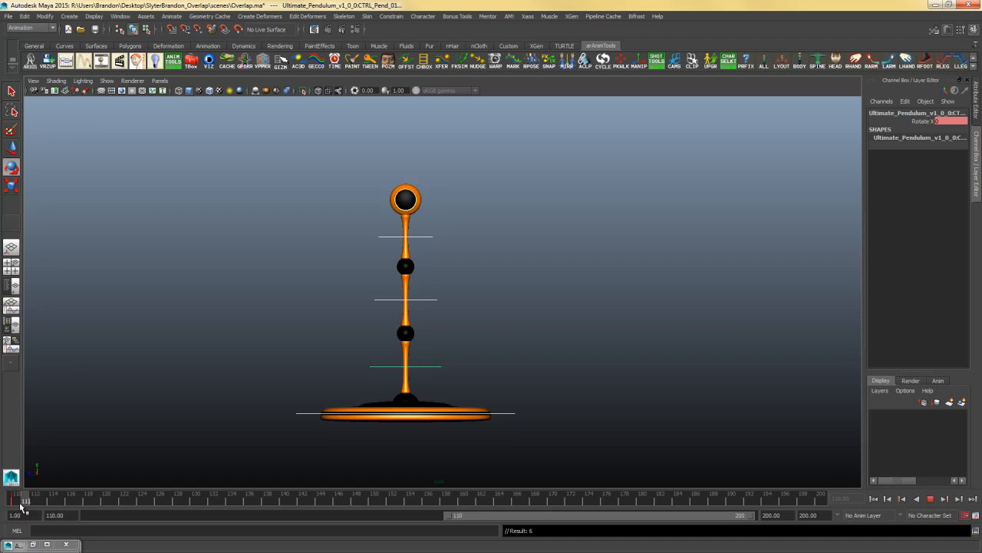
At frame 118, rotate the three joint controls together to about -25.8 in Rotate X and key the sideways bend
{"action": "left_click_drag", "start_coordinate": [20, 504], "coordinate": [89, 504]}
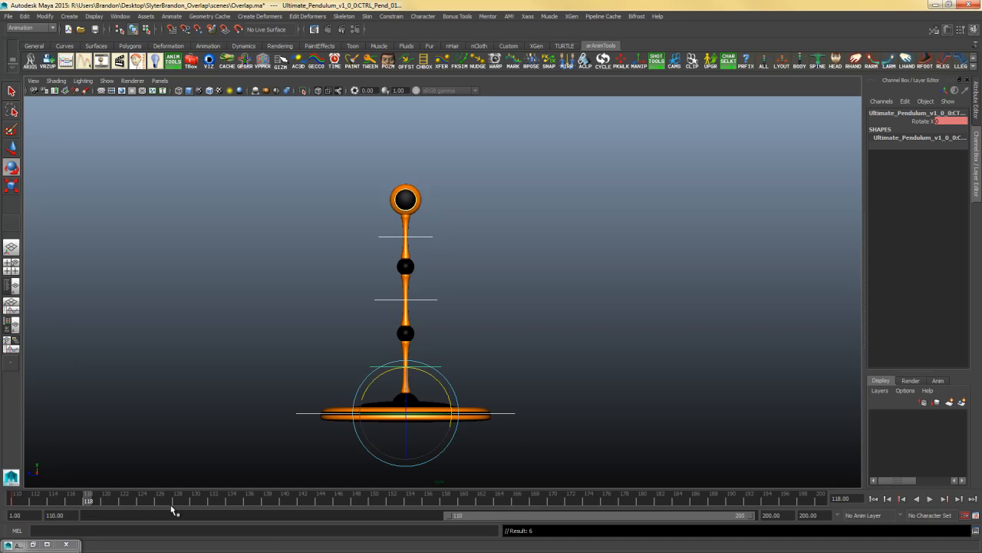
{"action": "left_click", "coordinate": [487, 230]}
{"action": "left_click_drag", "start_coordinate": [488, 221], "coordinate": [421, 366]}
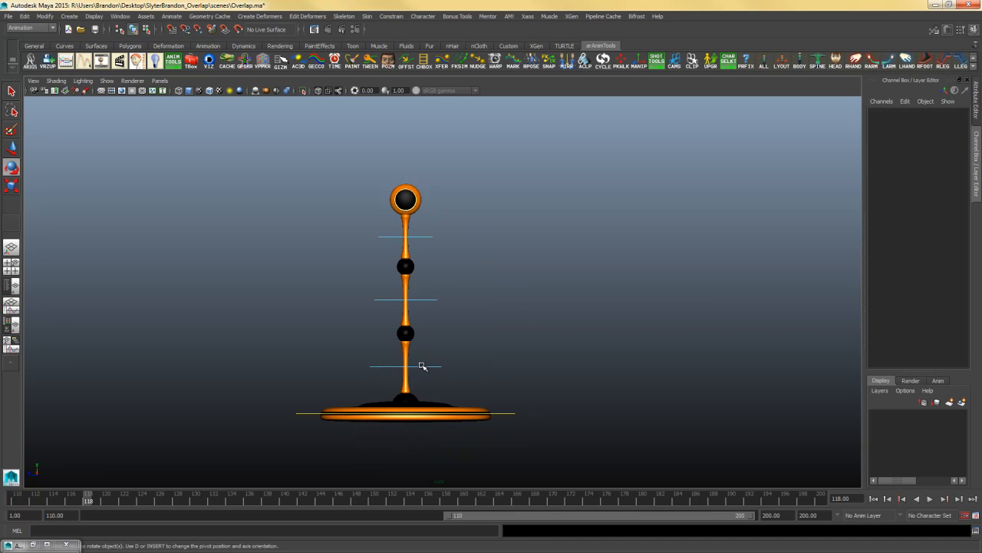
{"action": "left_click_drag", "start_coordinate": [449, 251], "coordinate": [464, 273]}
{"action": "key", "text": "s"}
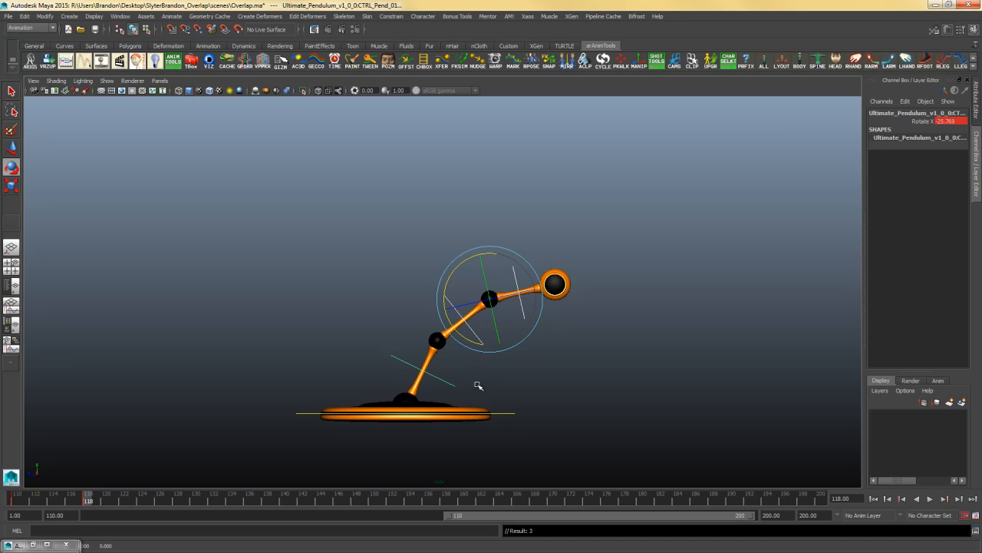
At frame 114, rotate the lowest joint control further into the bend, to about -18.9 in Rotate X
{"action": "left_click", "coordinate": [49, 502]}
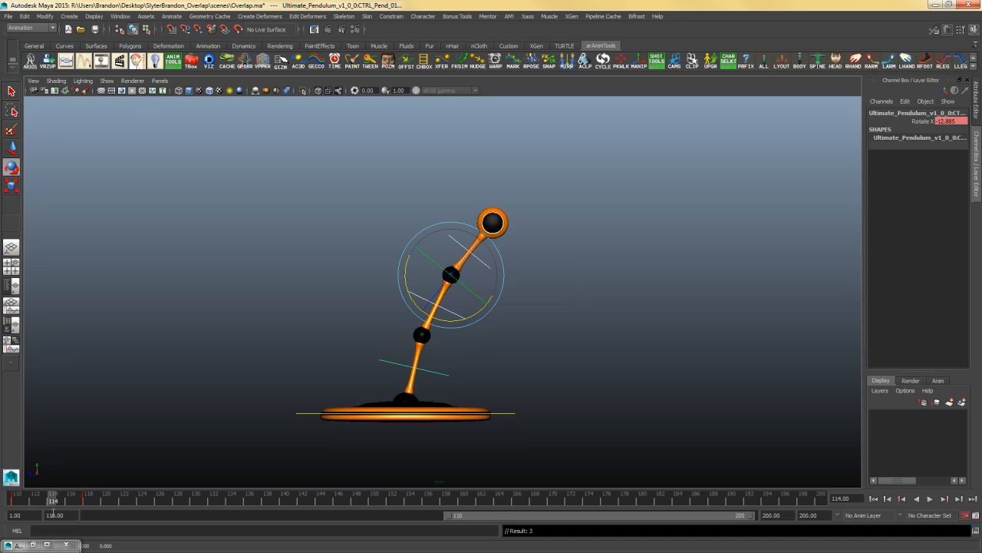
{"action": "left_click_drag", "start_coordinate": [19, 503], "coordinate": [52, 503]}
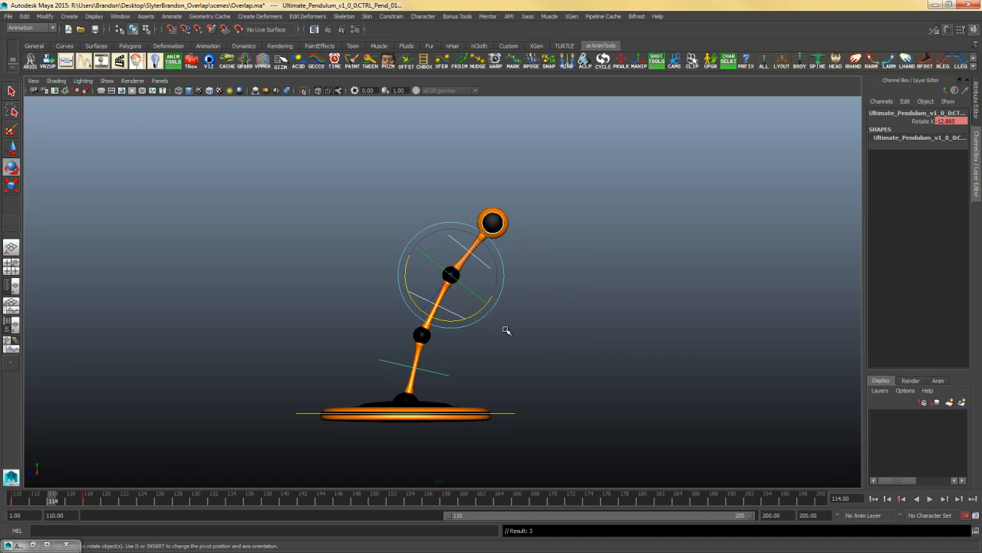
{"action": "left_click", "coordinate": [497, 349]}
{"action": "left_click_drag", "start_coordinate": [550, 234], "coordinate": [413, 391]}
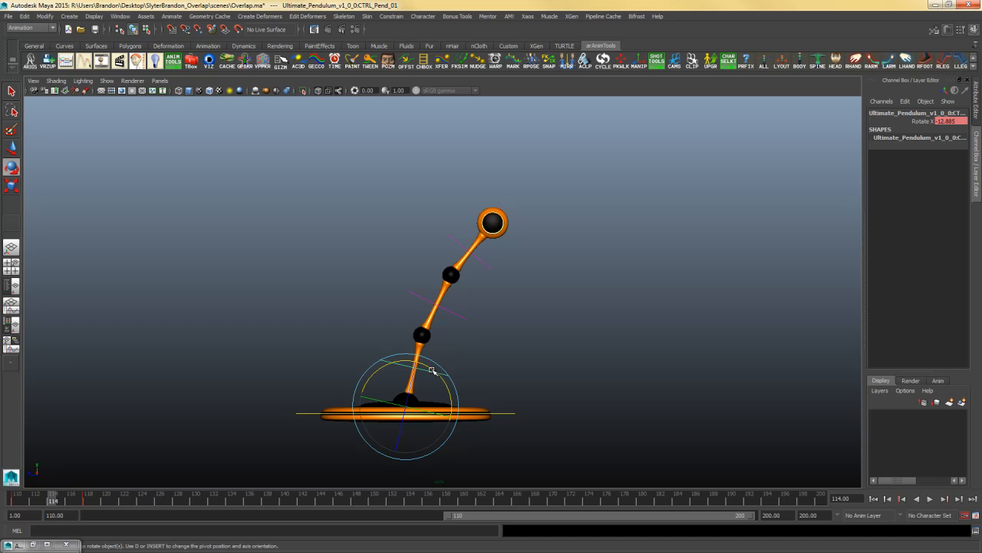
{"action": "left_click_drag", "start_coordinate": [432, 370], "coordinate": [440, 367]}
At frame 114, rotate the top joint back to about 21.9 in Rotate X and ease the middle joint slightly back for drag
{"action": "left_click_drag", "start_coordinate": [560, 257], "coordinate": [437, 343]}
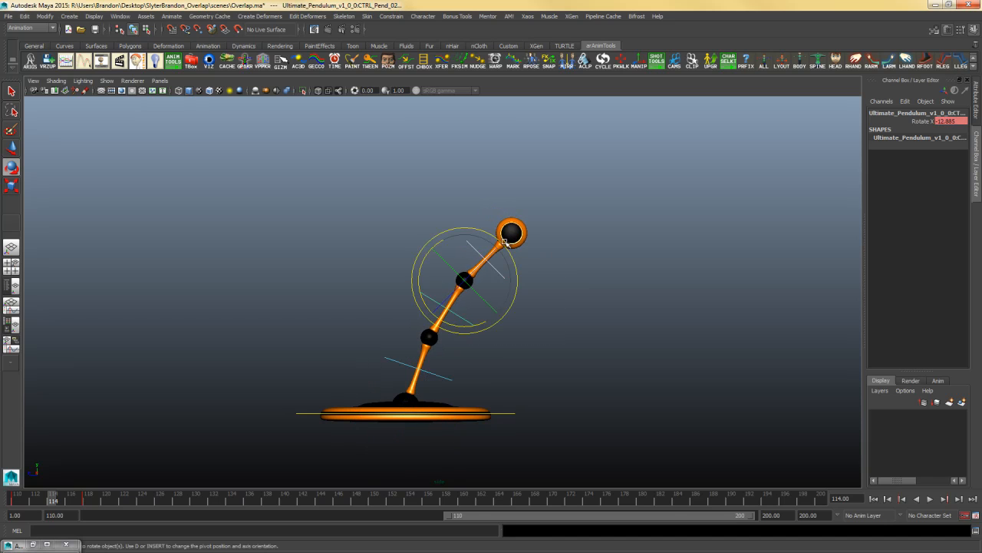
{"action": "left_click_drag", "start_coordinate": [506, 246], "coordinate": [495, 251]}
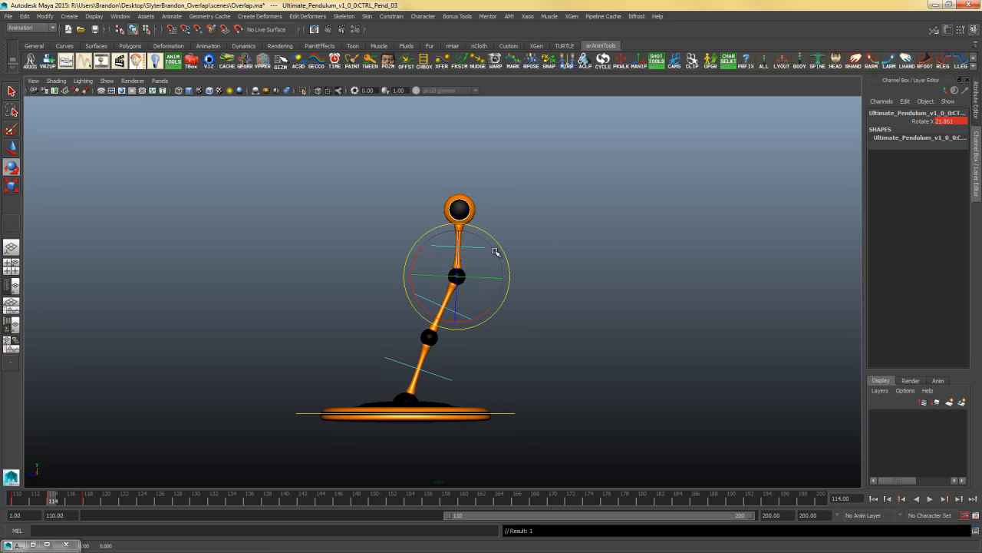
{"action": "left_click", "coordinate": [481, 361]}
{"action": "left_click", "coordinate": [468, 319]}
{"action": "left_click_drag", "start_coordinate": [480, 317], "coordinate": [475, 312]}
Fine-tune the lowest joint control's rotation at frame 114 and key it
{"action": "left_click", "coordinate": [464, 371]}
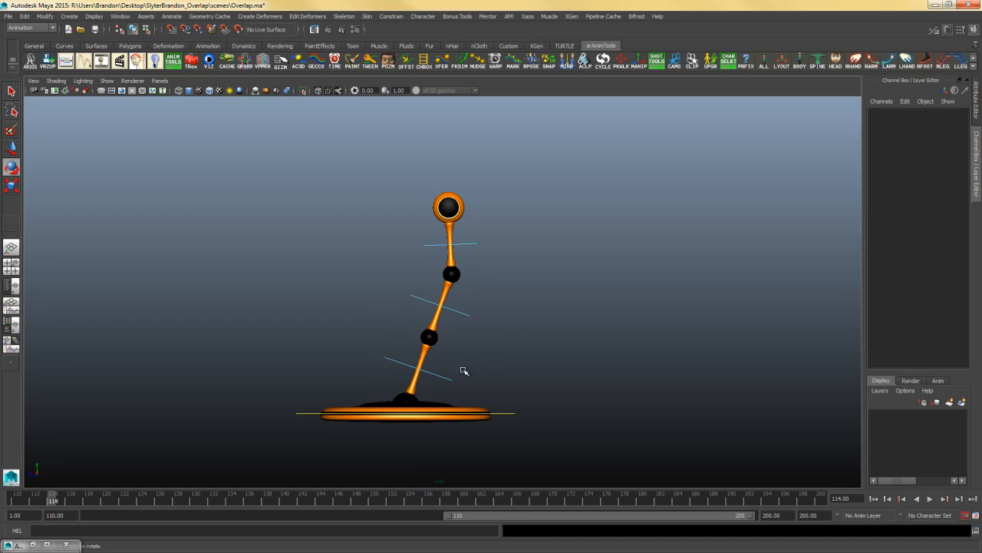
{"action": "left_click", "coordinate": [451, 379]}
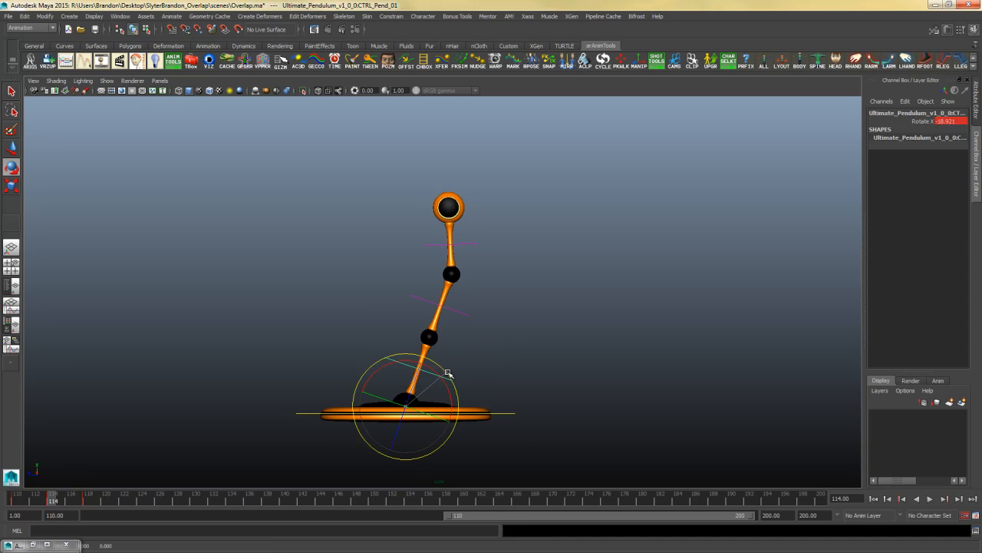
{"action": "left_click_drag", "start_coordinate": [447, 372], "coordinate": [450, 376]}
{"action": "key", "text": "s"}
Step between the poses at frames 110, 114 and 118 and play back the bend to examine its drag
{"action": "key", "text": "period"}
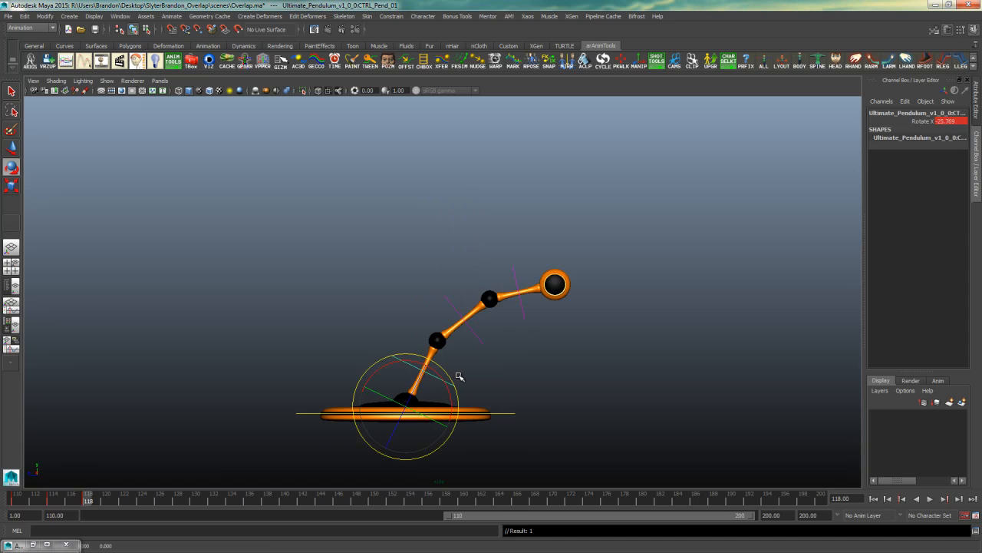
{"action": "key", "text": "comma"}
{"action": "key", "text": "period"}
{"action": "key", "text": "comma"}
{"action": "key", "text": "comma"}
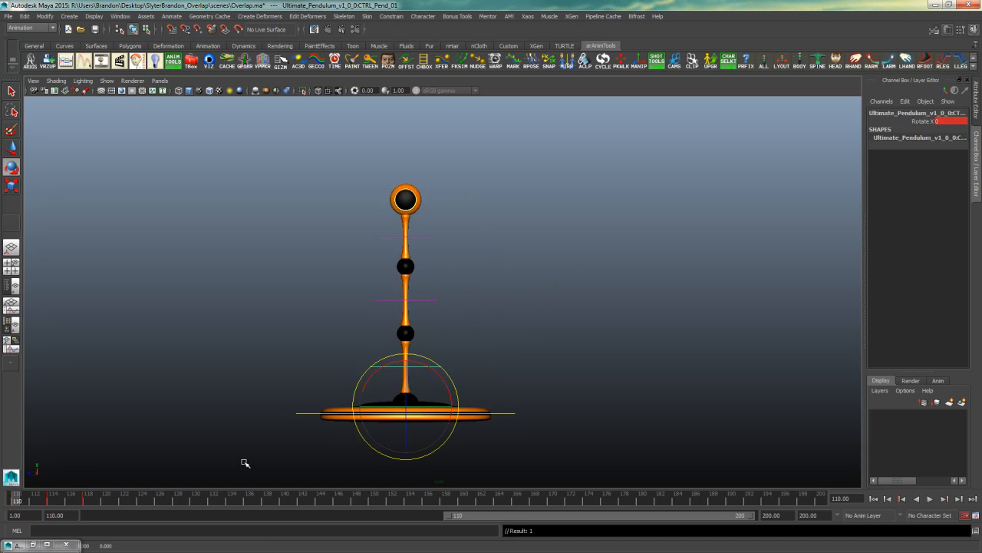
{"action": "key", "text": "alt+v"}
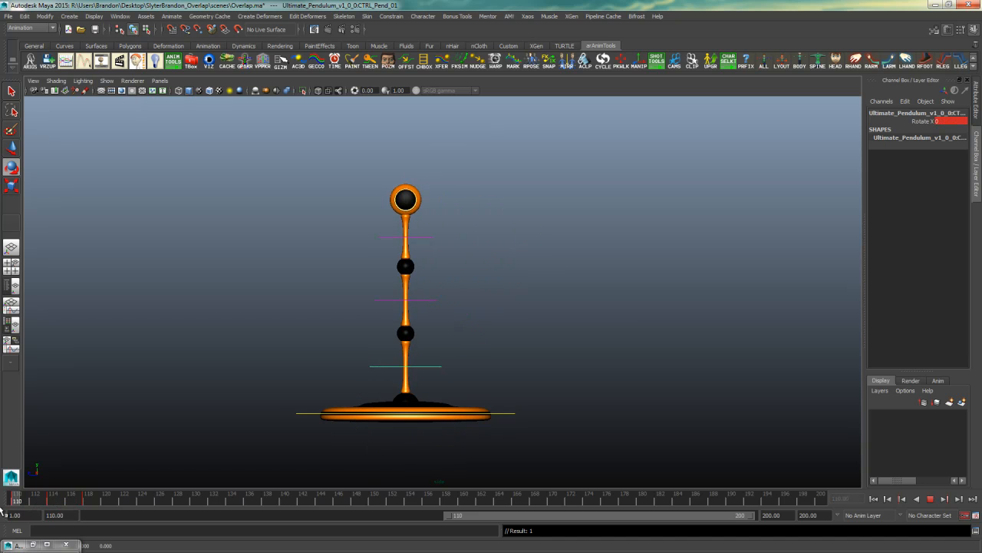
{"action": "left_click", "coordinate": [925, 499]}
{"action": "mouse_move", "coordinate": [13, 500]}
{"action": "left_mouse_down"}
{"action": "mouse_move", "coordinate": [81, 504]}
{"action": "mouse_move", "coordinate": [16, 504]}
{"action": "left_mouse_up"}
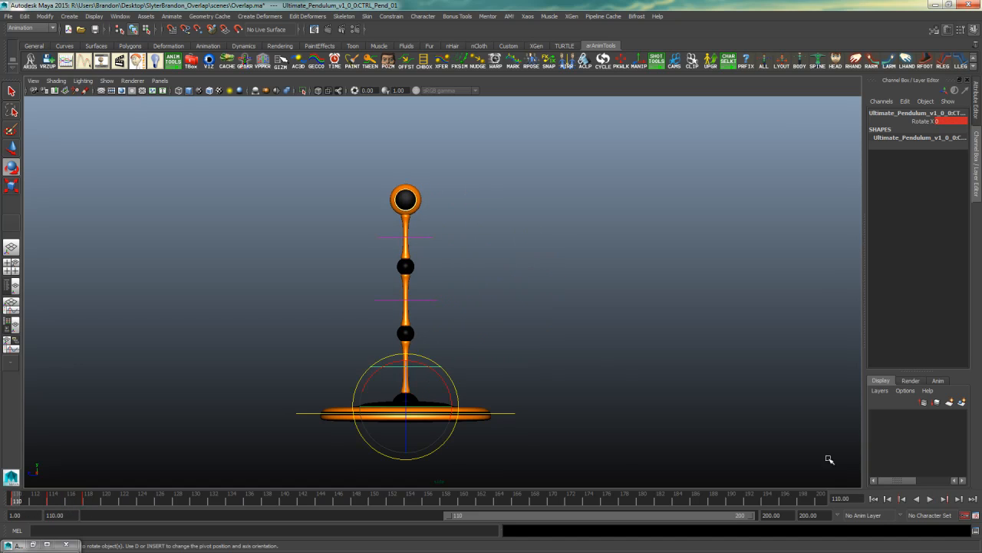
{"action": "left_click_drag", "start_coordinate": [389, 207], "coordinate": [387, 208]}
{"action": "left_click_drag", "start_coordinate": [441, 174], "coordinate": [390, 203]}
{"action": "left_click_drag", "start_coordinate": [455, 171], "coordinate": [376, 206]}
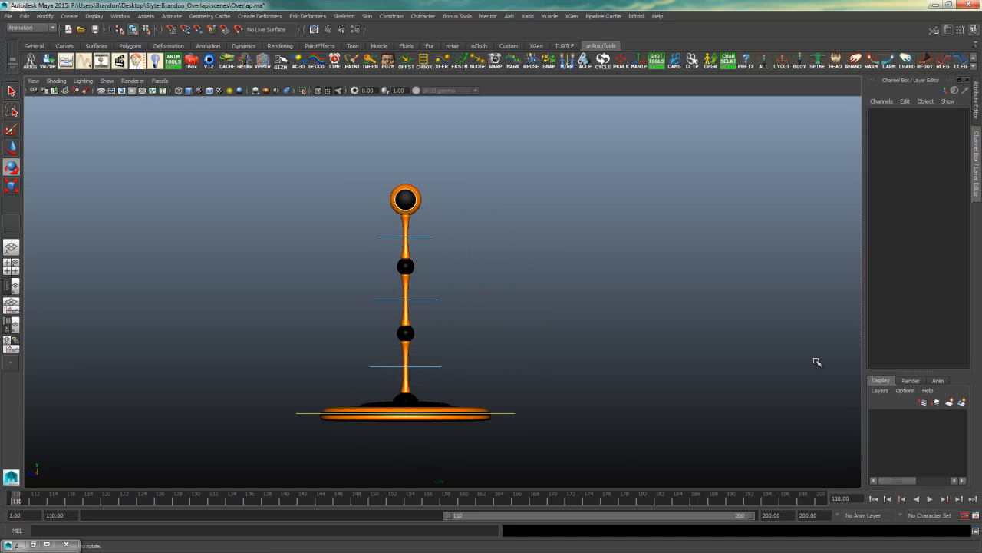
{"action": "left_click", "coordinate": [931, 499]}
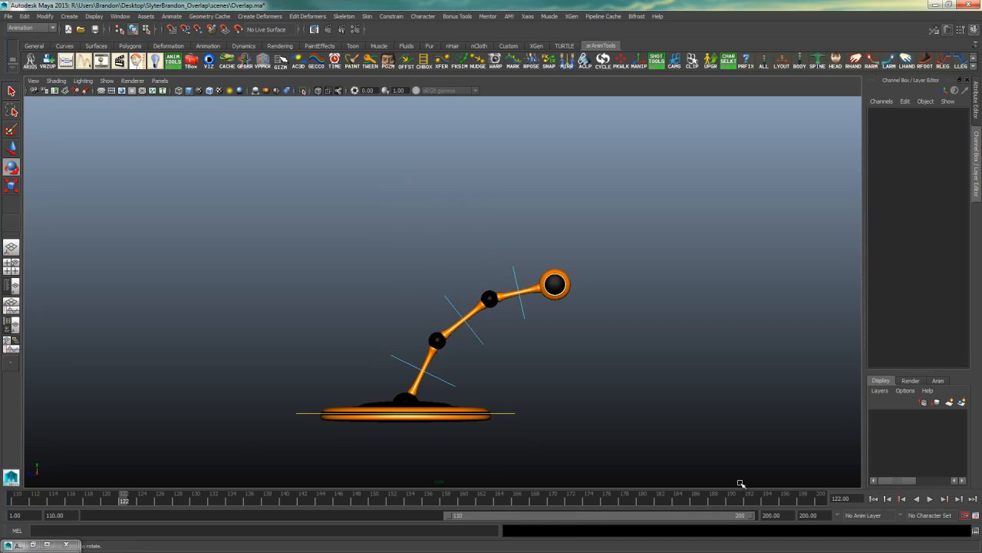
Key the three joint controls at frame 124 and rotate them slightly further, to about -26.5 in Rotate X, as a moving hold
{"action": "left_click_drag", "start_coordinate": [658, 248], "coordinate": [321, 390]}
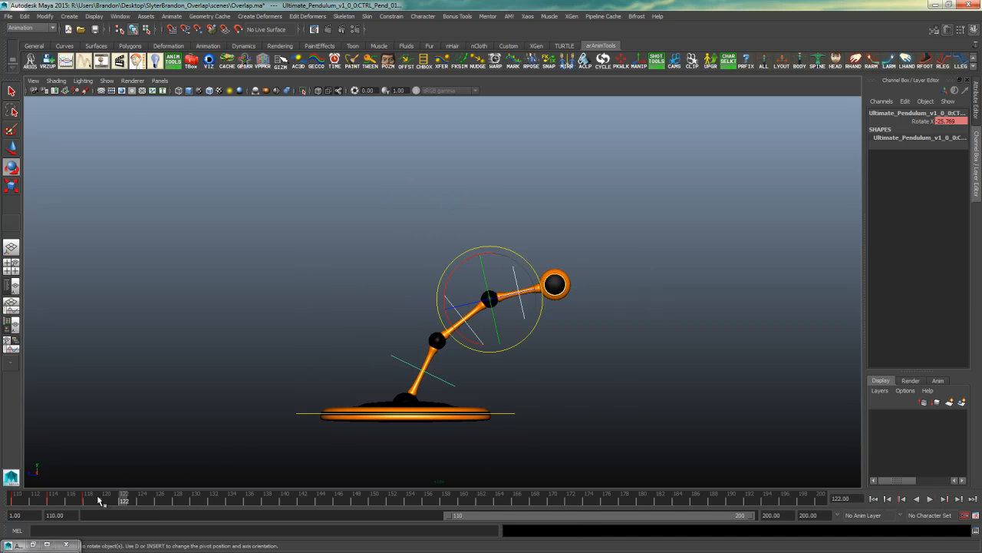
{"action": "key", "text": "alt+v"}
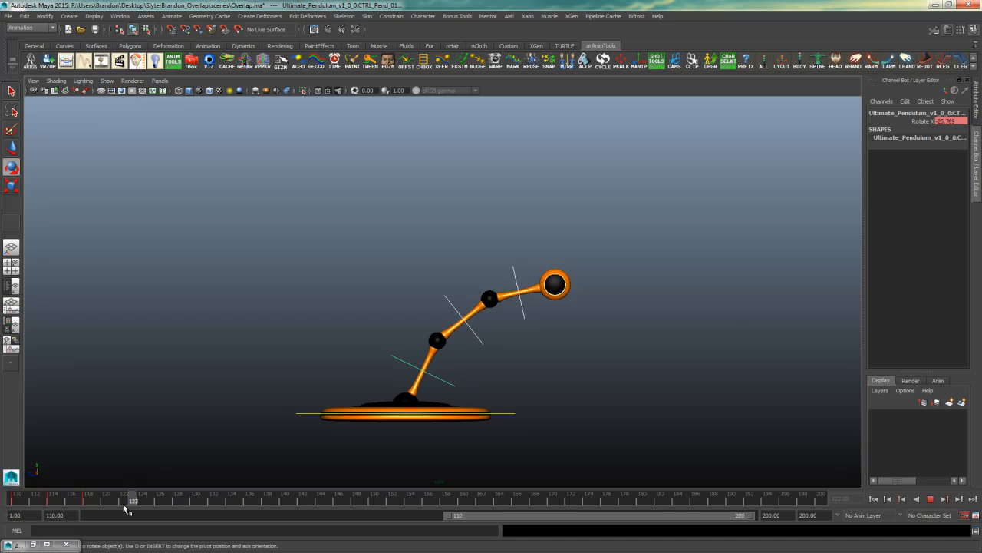
{"action": "key", "text": "alt+v"}
{"action": "left_click_drag", "start_coordinate": [681, 244], "coordinate": [368, 386]}
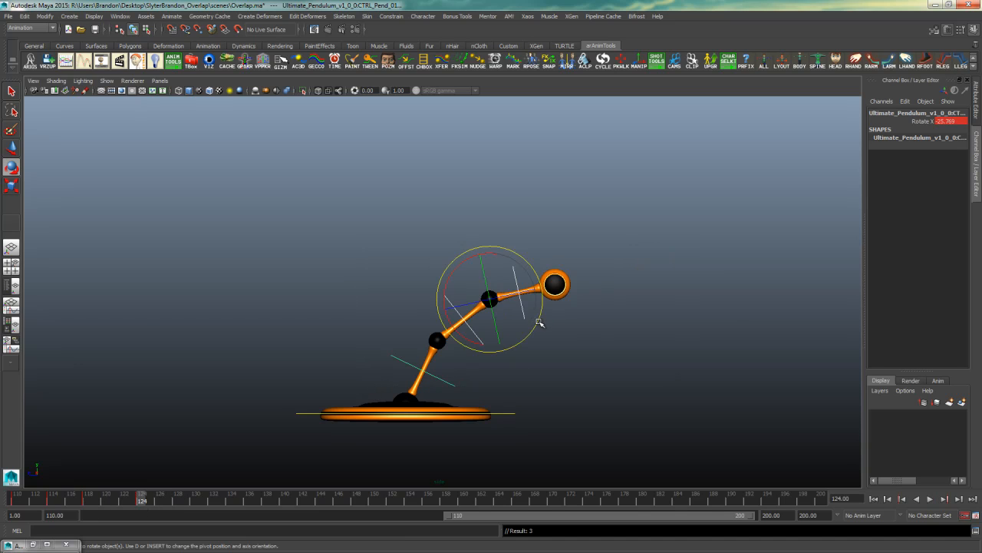
{"action": "left_click_drag", "start_coordinate": [540, 323], "coordinate": [542, 328]}
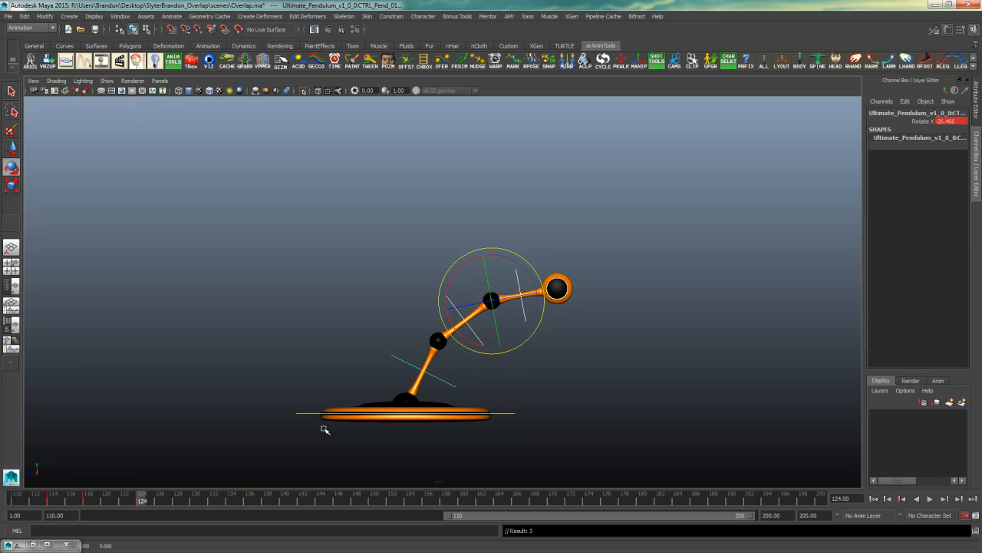
At frame 132, return the pendulum upright by setting Rotate X of the three joint controls to 0
{"action": "left_click_drag", "start_coordinate": [83, 499], "coordinate": [142, 500]}
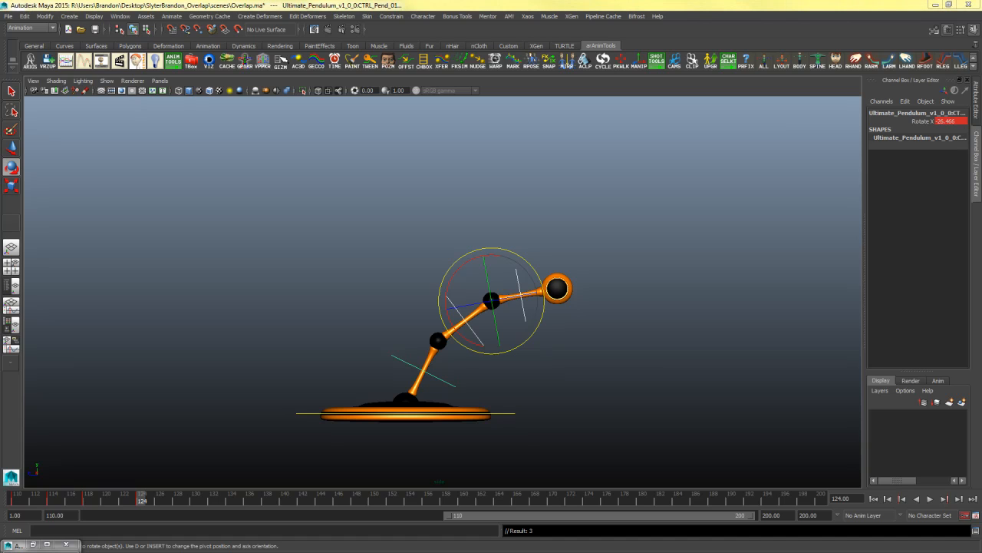
{"action": "left_click_drag", "start_coordinate": [600, 246], "coordinate": [380, 361]}
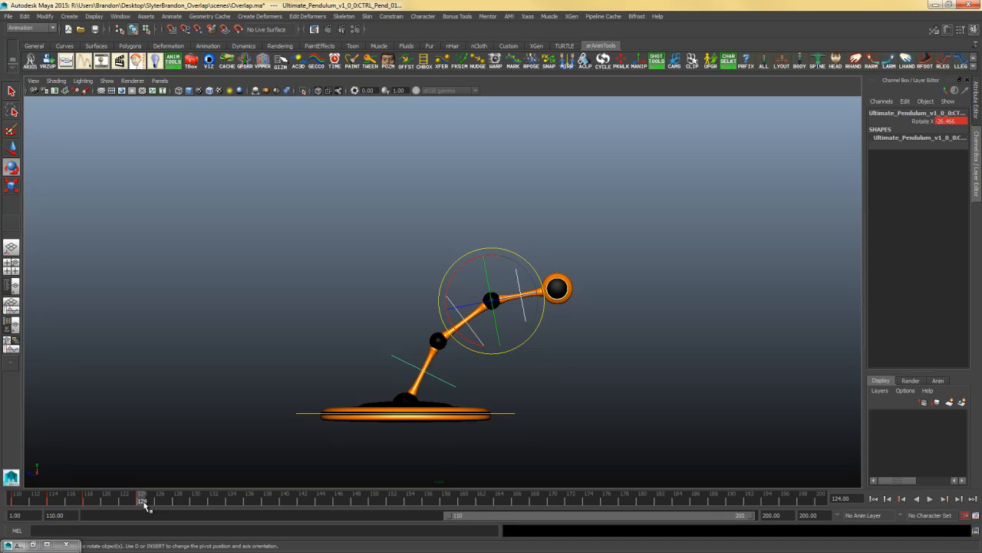
{"action": "left_click_drag", "start_coordinate": [145, 505], "coordinate": [214, 503]}
{"action": "left_click_drag", "start_coordinate": [610, 268], "coordinate": [407, 393]}
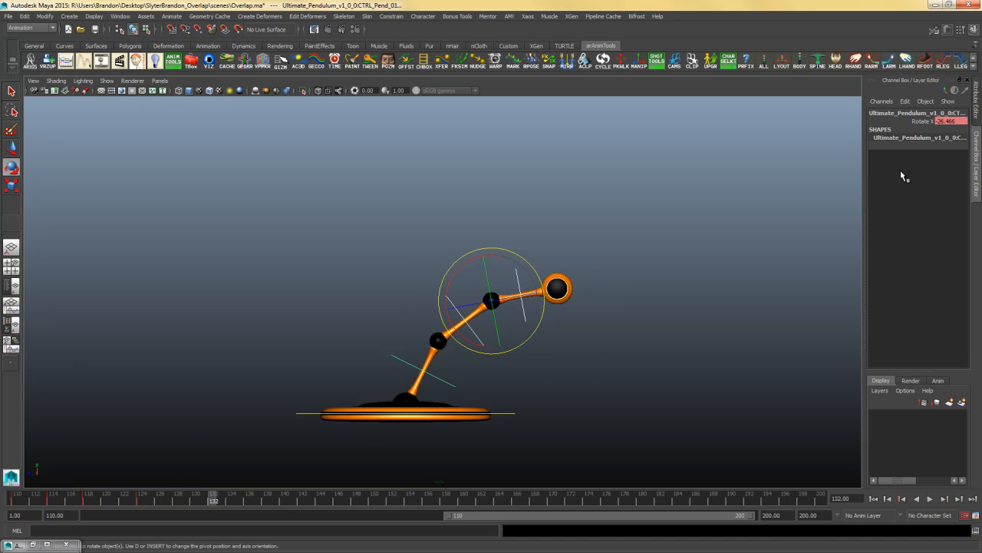
{"action": "type", "text": "0"}
{"action": "key", "text": "Return"}
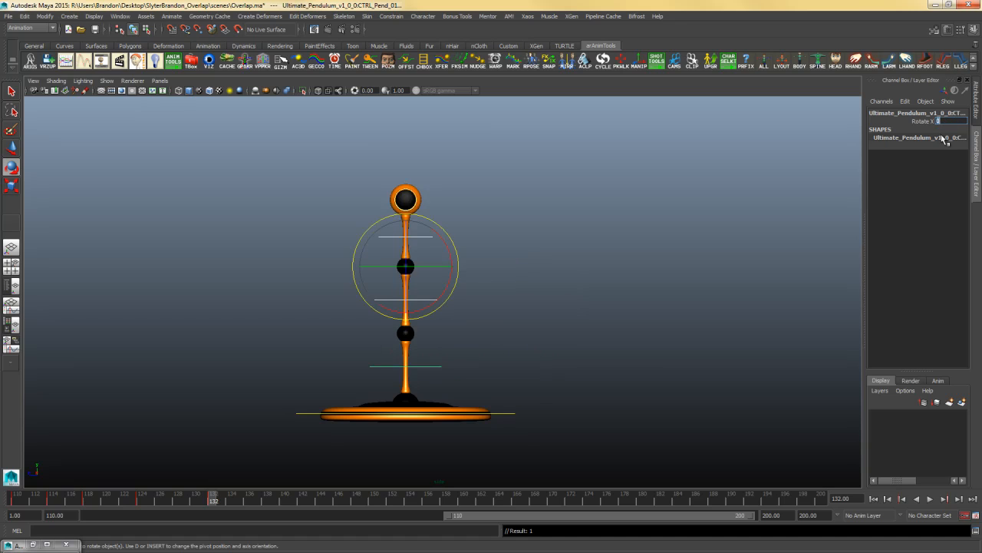
At frame 128, rotate the lowest joint control back toward upright so it leads the return, and key it
{"action": "left_click", "coordinate": [177, 503]}
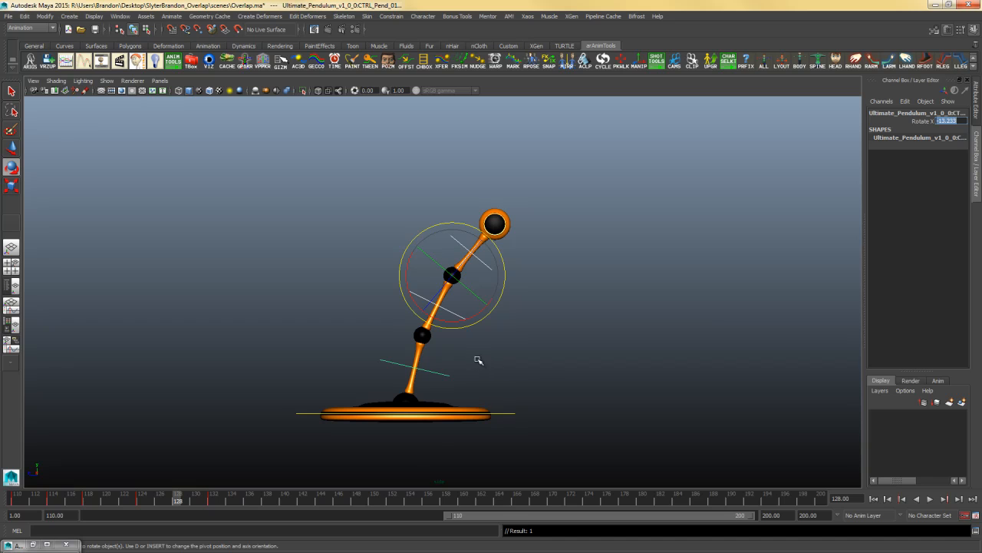
{"action": "left_click", "coordinate": [430, 374]}
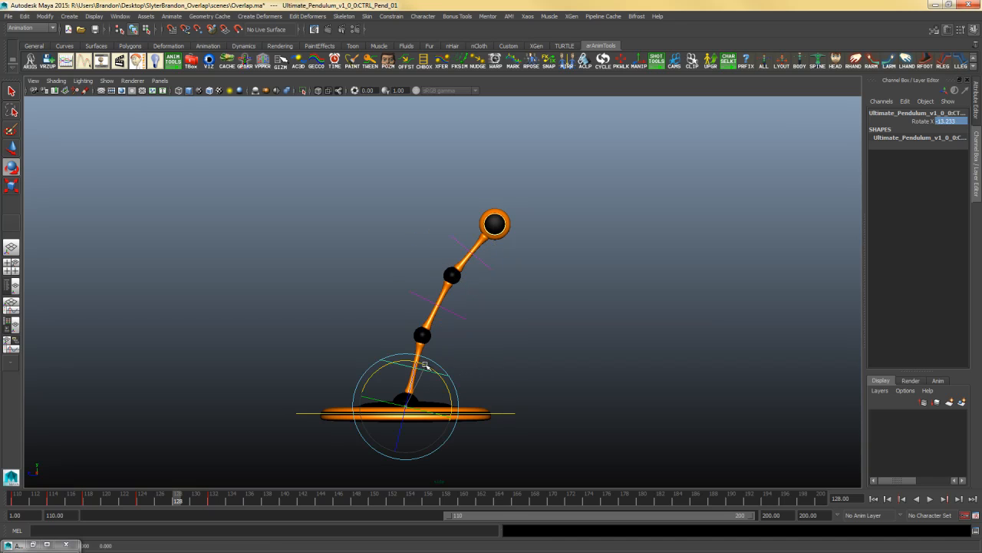
{"action": "left_click_drag", "start_coordinate": [426, 365], "coordinate": [421, 362]}
{"action": "key", "text": "s"}
{"action": "left_click", "coordinate": [474, 286]}
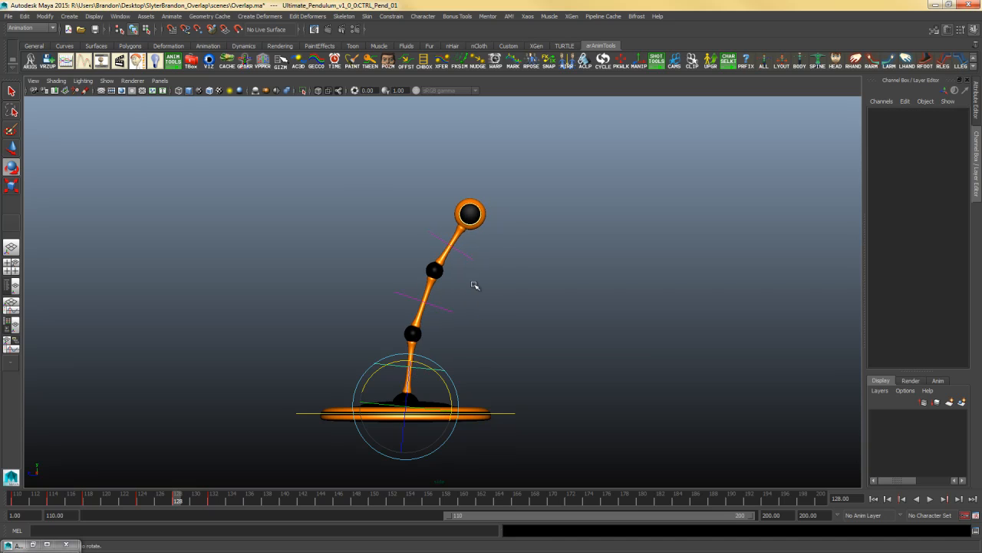
At frame 128, rotate the middle and top joint controls further sideways so they drag behind the lowest joint's return
{"action": "left_click_drag", "start_coordinate": [448, 310], "coordinate": [500, 283]}
{"action": "left_click", "coordinate": [527, 271]}
{"action": "left_click", "coordinate": [473, 381]}
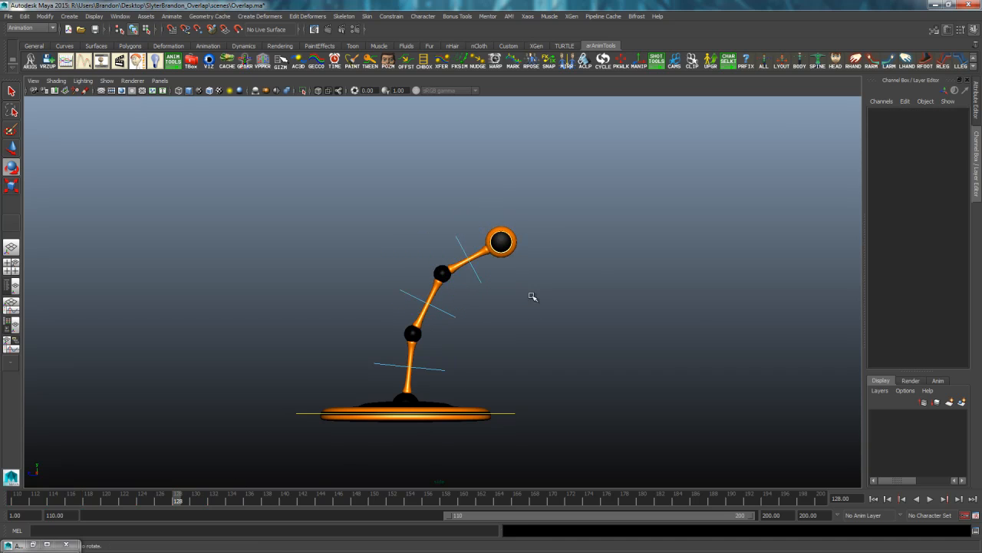
Select the joint controls, play back the bend and return from frame 110, and scrub through it to check the overlap
{"action": "left_click_drag", "start_coordinate": [595, 178], "coordinate": [279, 445]}
{"action": "left_click_drag", "start_coordinate": [45, 503], "coordinate": [20, 504]}
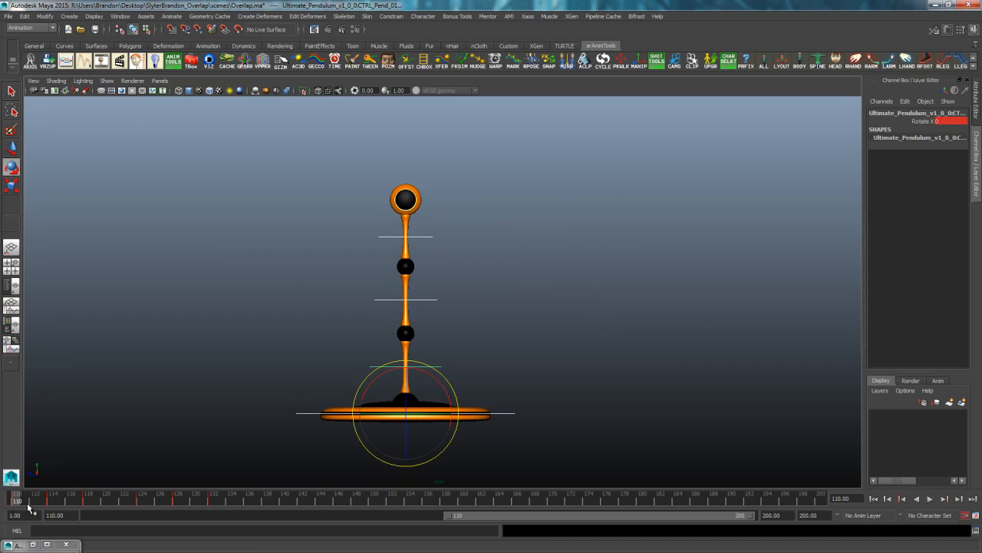
{"action": "left_click", "coordinate": [930, 499]}
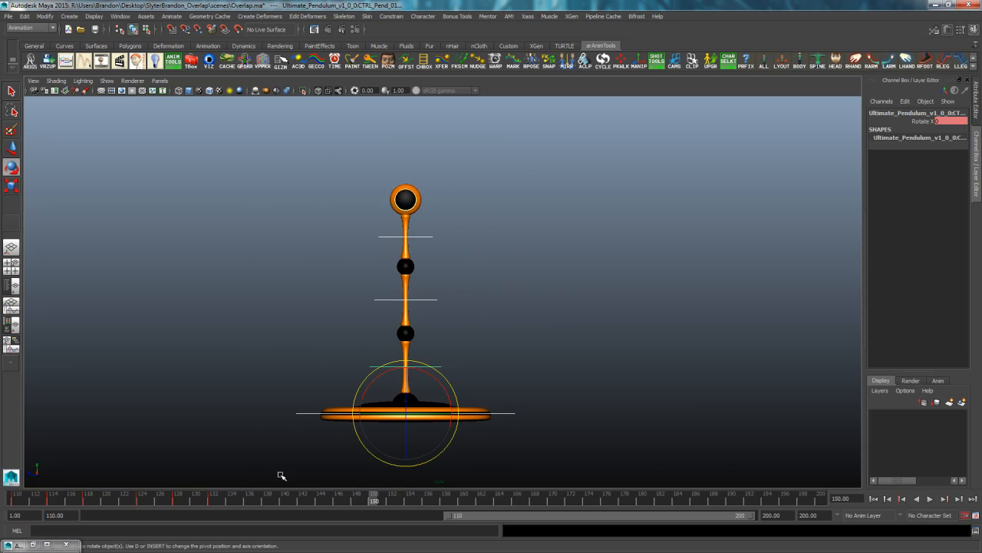
{"action": "left_click", "coordinate": [930, 499]}
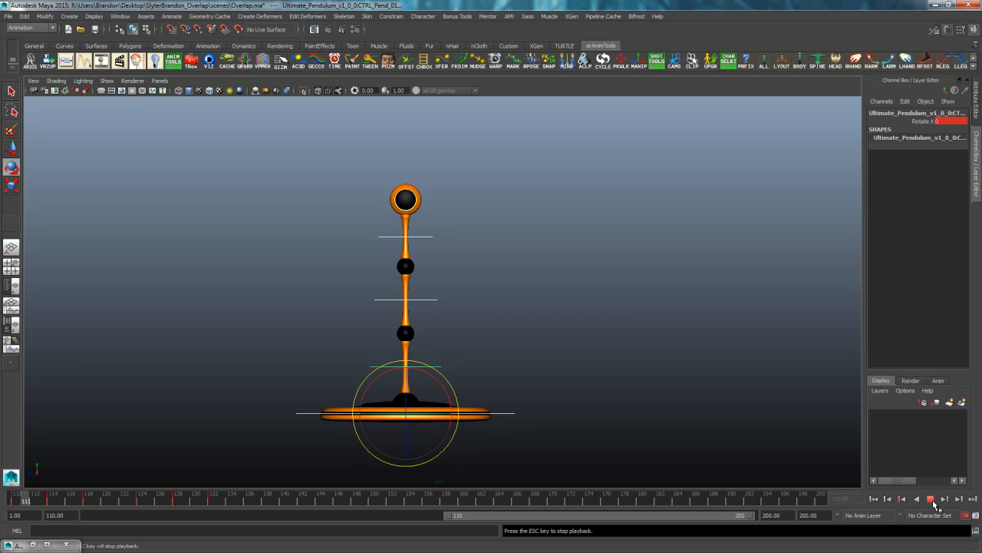
{"action": "left_click", "coordinate": [933, 501]}
{"action": "left_click_drag", "start_coordinate": [36, 501], "coordinate": [225, 501]}
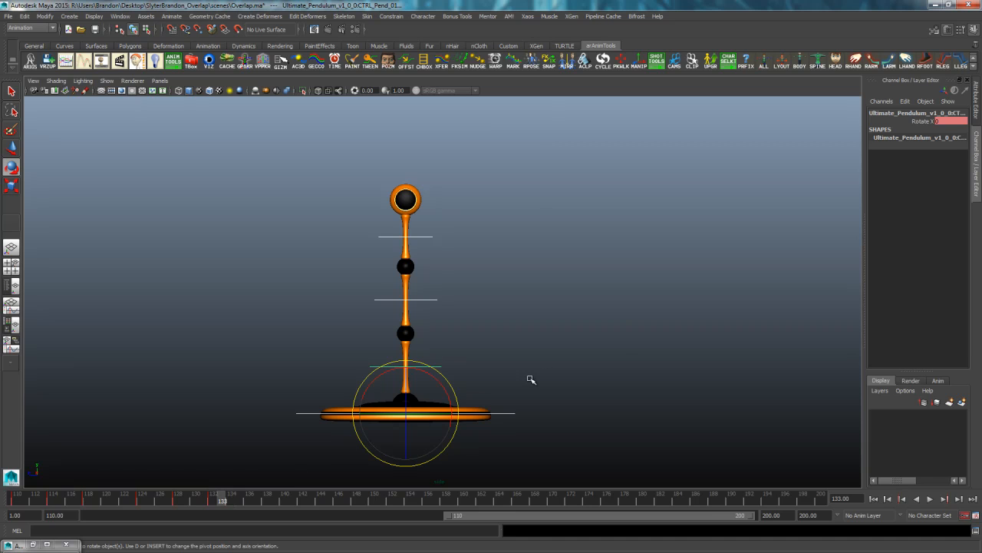
Select the main control and the three joint controls and key the upright pose at frames 132 and 140
{"action": "middle_click_drag", "start_coordinate": [548, 375], "coordinate": [585, 359], "text": "alt"}
{"action": "right_click_drag", "start_coordinate": [573, 364], "coordinate": [560, 355], "text": "alt"}
{"action": "left_click_drag", "start_coordinate": [560, 357], "coordinate": [520, 395]}
{"action": "middle_click_drag", "start_coordinate": [573, 380], "coordinate": [595, 371], "text": "alt"}
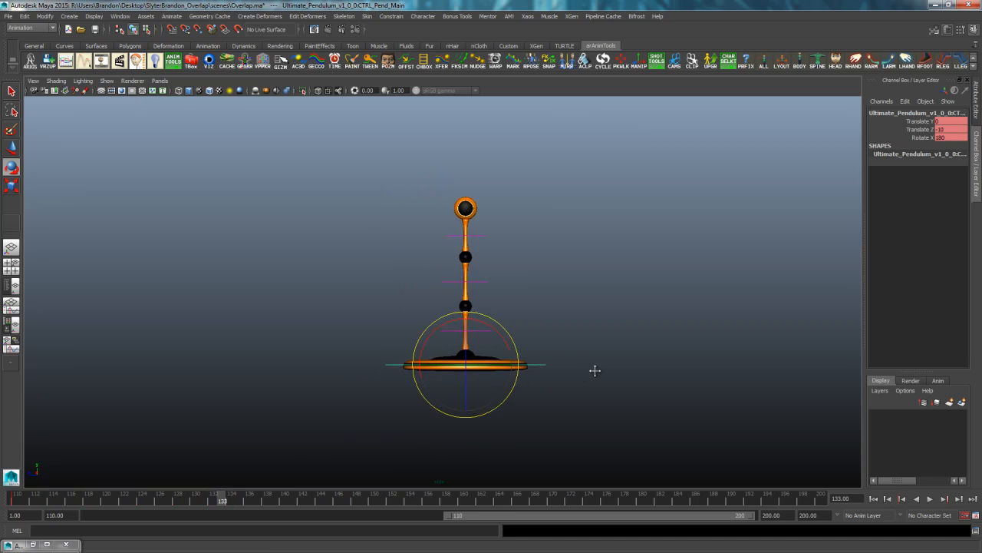
{"action": "right_click_drag", "start_coordinate": [596, 370], "coordinate": [587, 372], "text": "alt"}
{"action": "left_click_drag", "start_coordinate": [598, 146], "coordinate": [432, 346]}
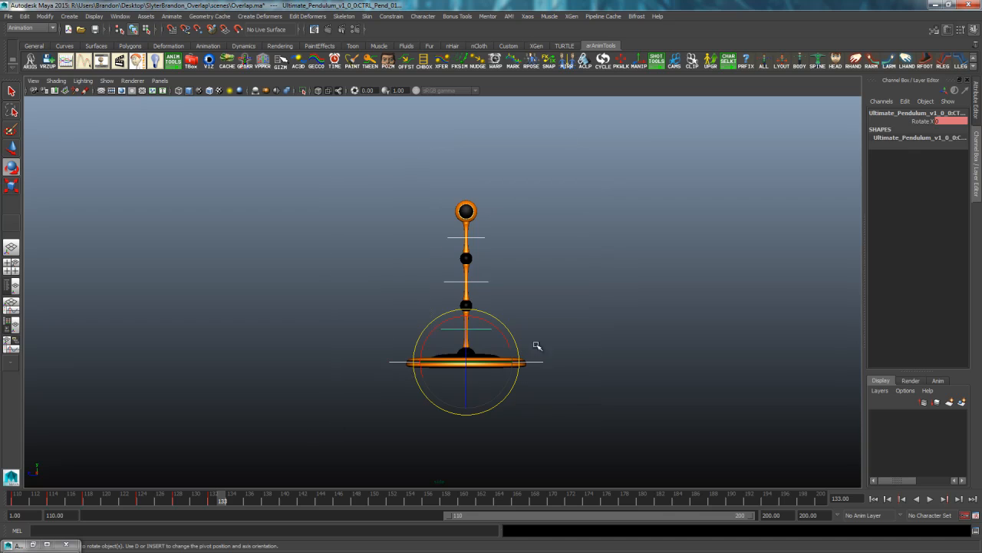
{"action": "left_click_drag", "start_coordinate": [573, 335], "coordinate": [536, 384]}
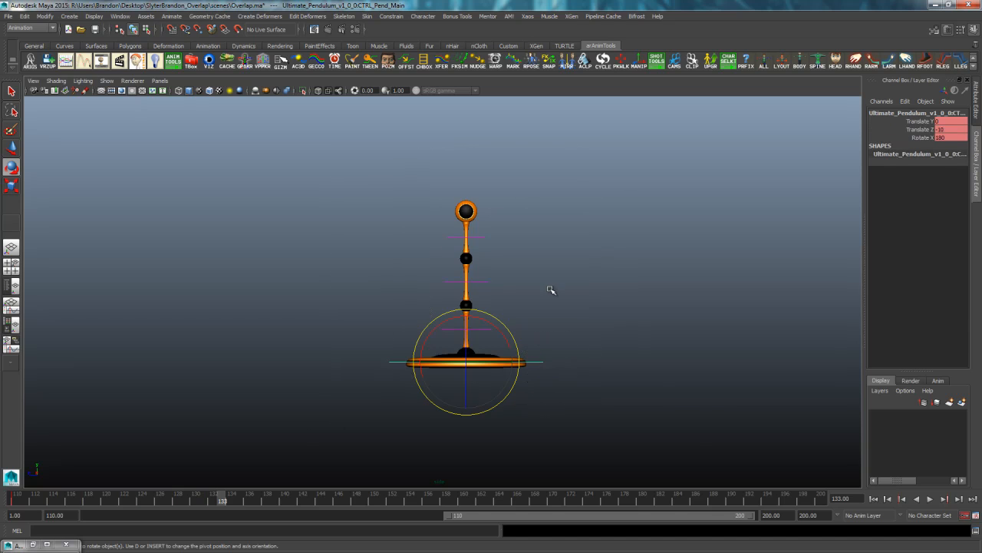
{"action": "left_click_drag", "start_coordinate": [606, 165], "coordinate": [253, 481]}
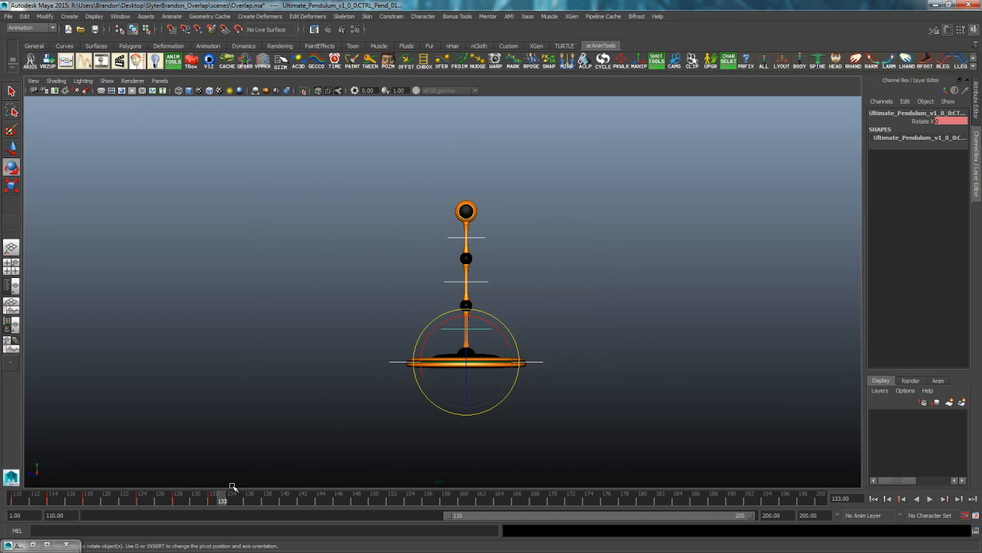
{"action": "left_click", "coordinate": [212, 500]}
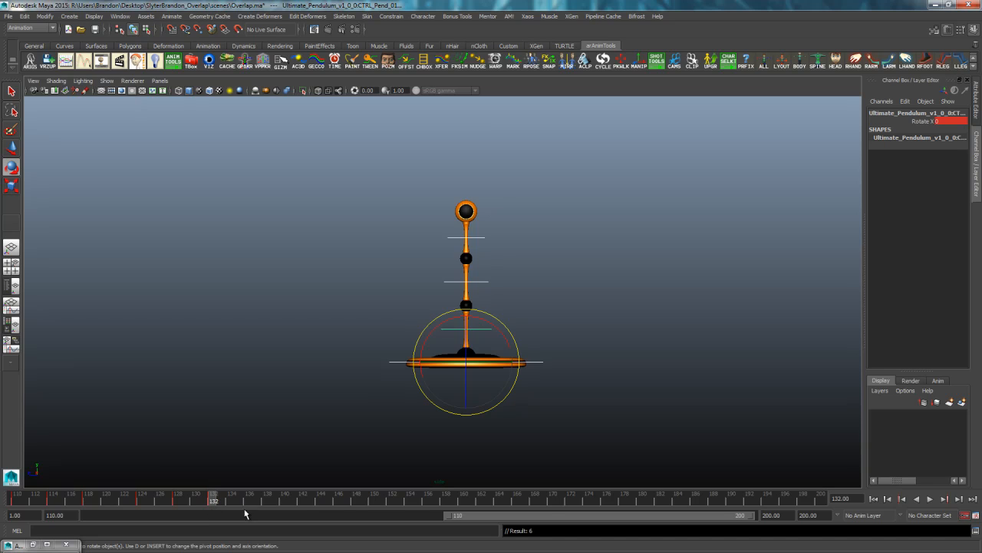
{"action": "left_click", "coordinate": [282, 501]}
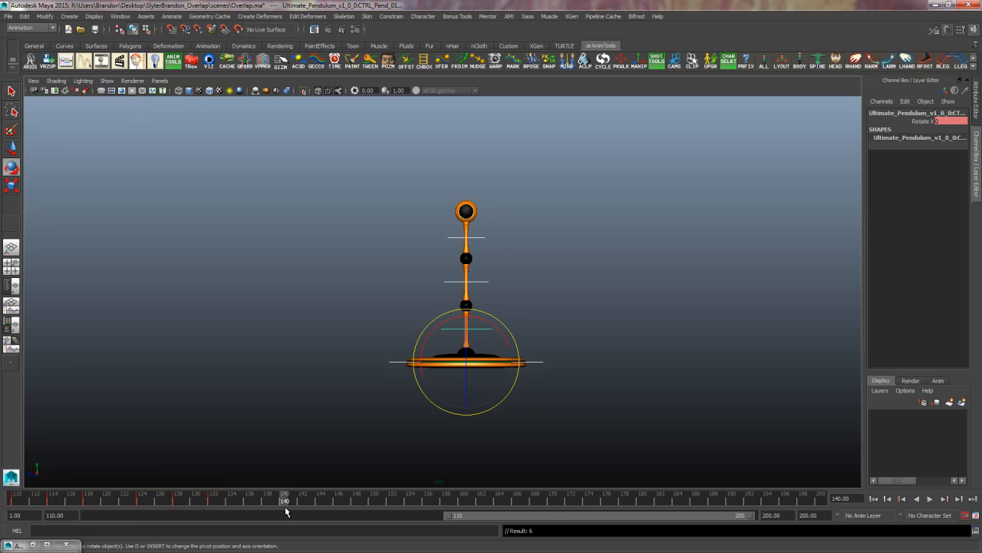
Set the start of the playback range to frame 140
{"action": "double_click", "coordinate": [79, 516]}
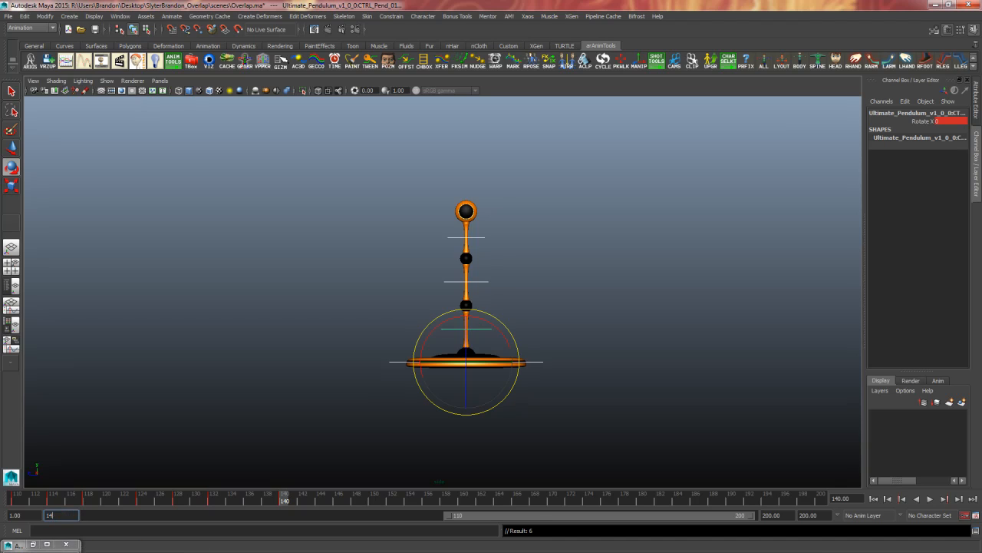
{"action": "type", "text": "140"}
{"action": "key", "text": "Return"}
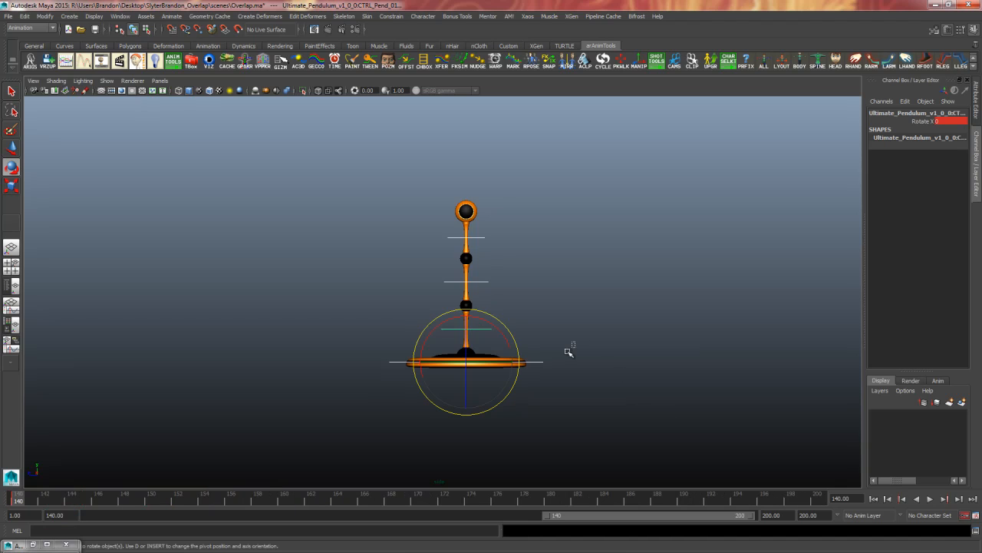
At frame 146, bend the pendulum to the opposite side by setting Rotate X of the three joint controls to 15, and key it
{"action": "left_click_drag", "start_coordinate": [573, 343], "coordinate": [525, 390]}
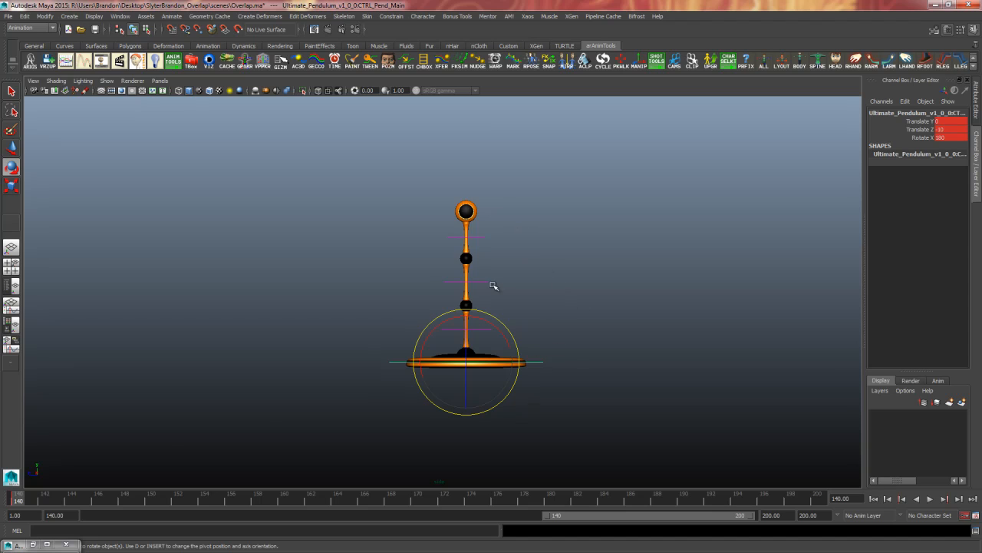
{"action": "left_click_drag", "start_coordinate": [521, 219], "coordinate": [482, 333]}
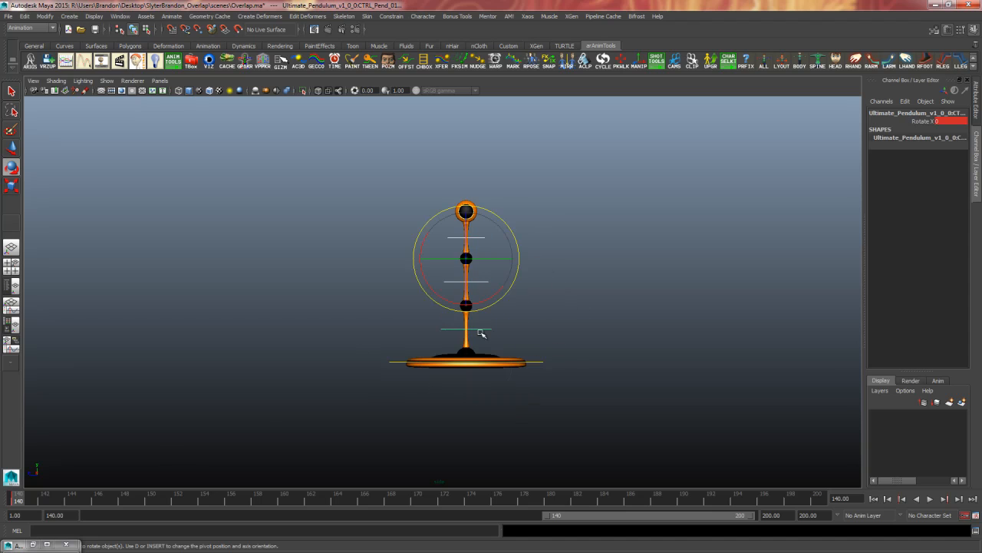
{"action": "key", "text": "alt+v"}
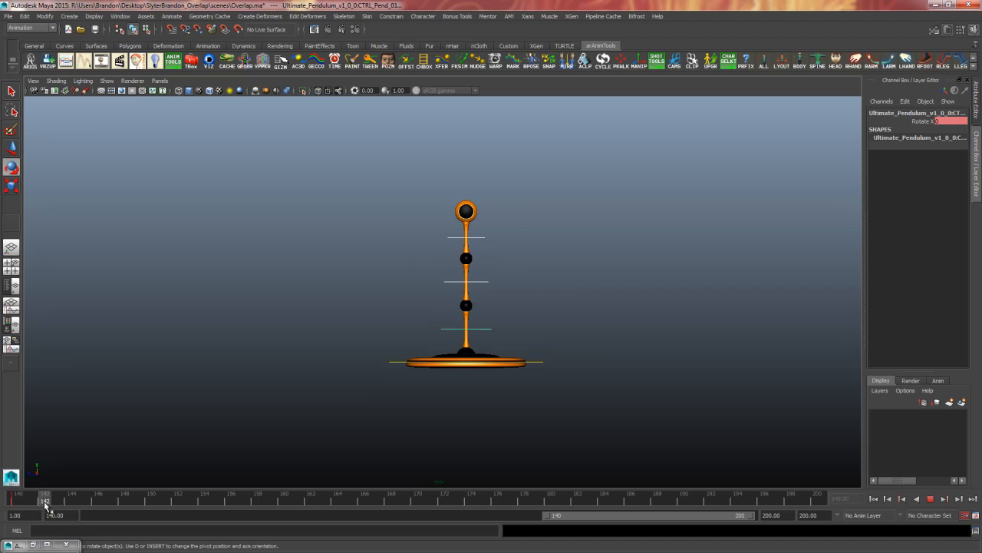
{"action": "left_click_drag", "start_coordinate": [20, 502], "coordinate": [96, 500]}
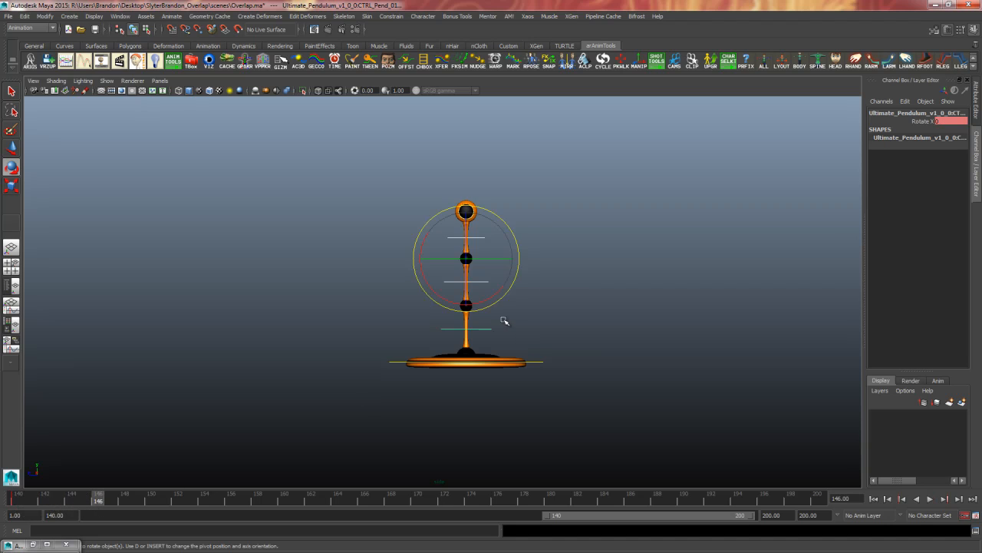
{"action": "left_click_drag", "start_coordinate": [517, 275], "coordinate": [517, 268]}
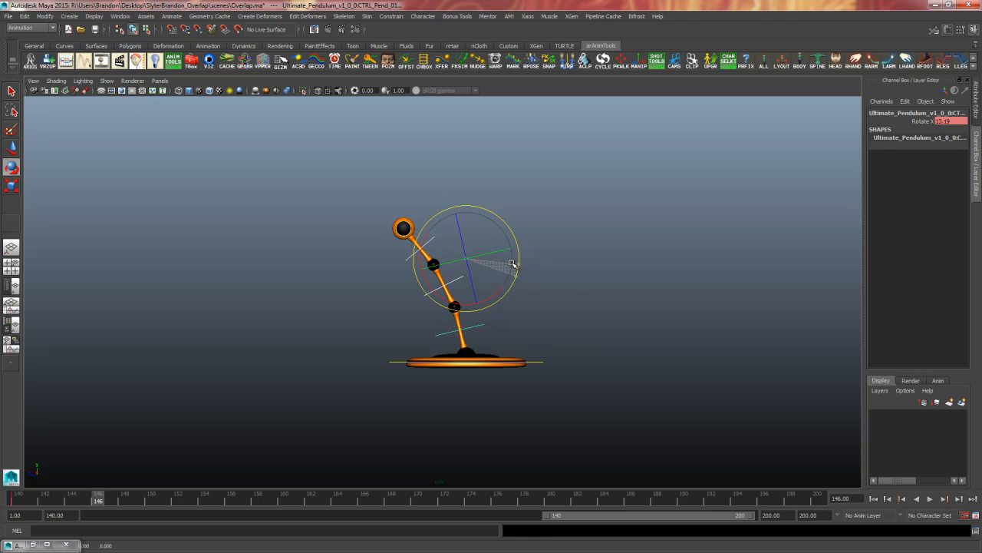
{"action": "type", "text": "s15"}
{"action": "key", "text": "Return"}
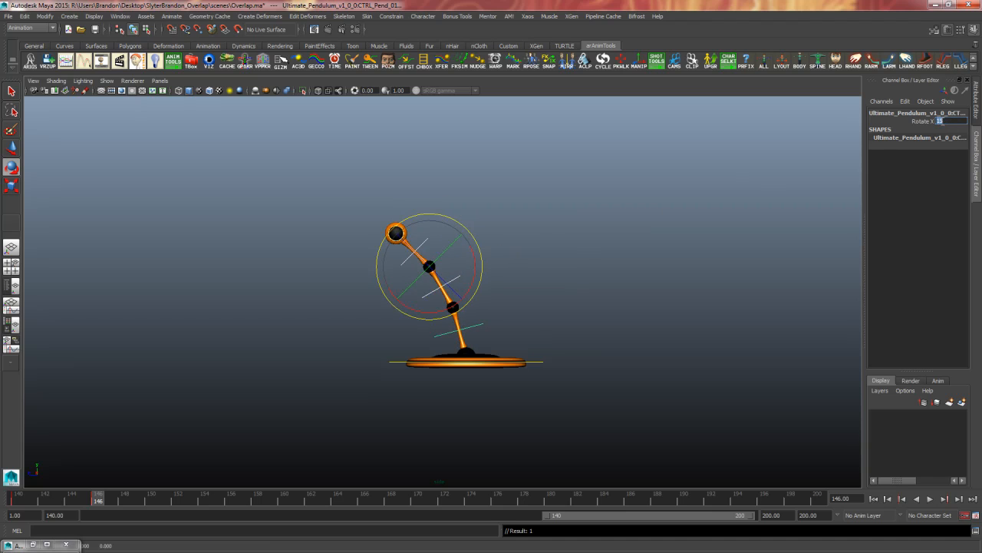
At frame 143, use TweenKey to place the lowest joint control 7/8 of the way toward the bent pose
{"action": "left_click", "coordinate": [60, 504]}
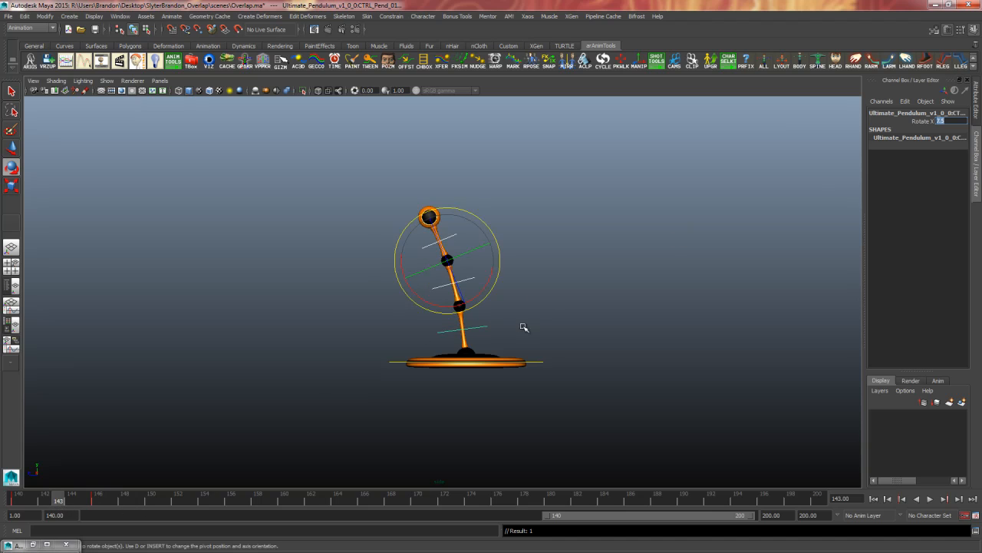
{"action": "left_click_drag", "start_coordinate": [517, 308], "coordinate": [469, 347]}
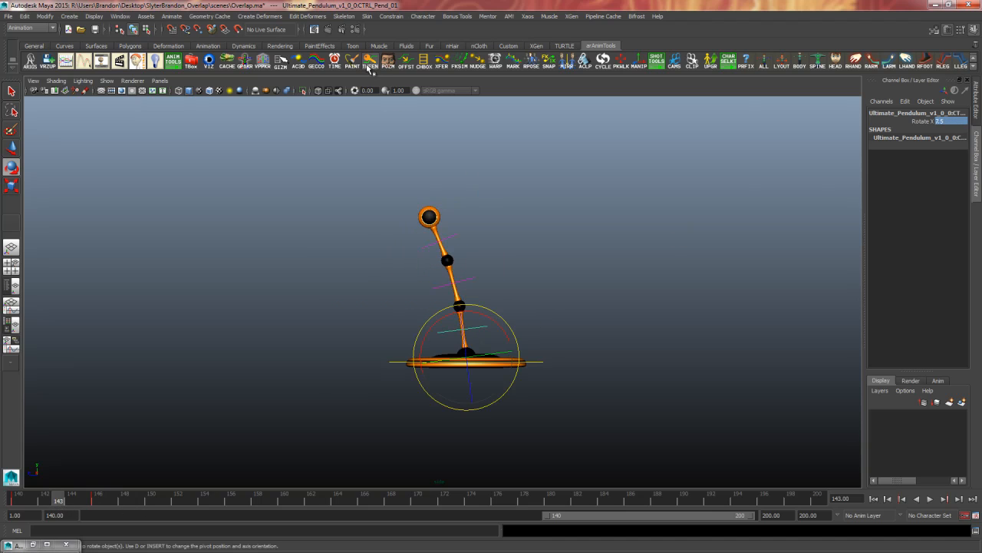
{"action": "left_click", "coordinate": [370, 60]}
{"action": "left_click_drag", "start_coordinate": [527, 315], "coordinate": [477, 338]}
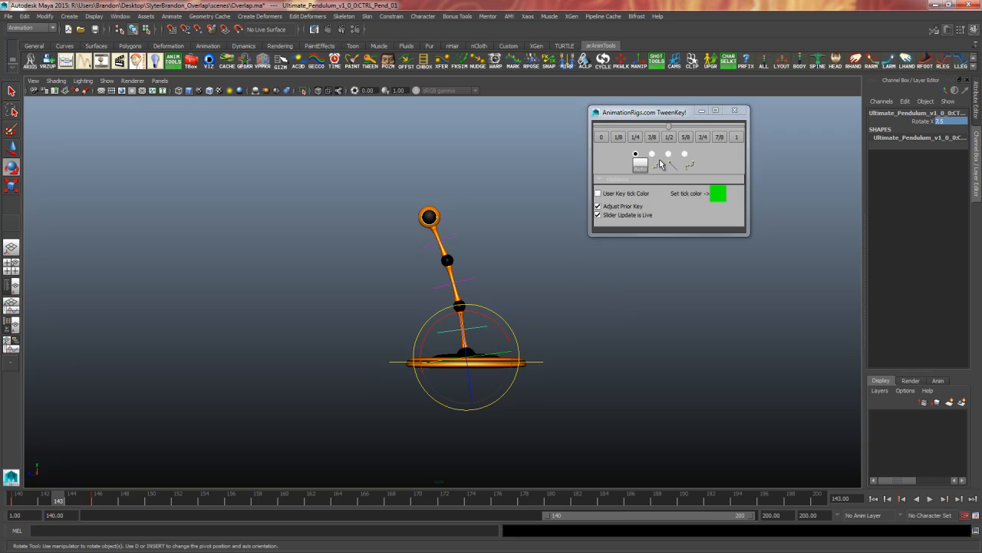
{"action": "left_click", "coordinate": [720, 137]}
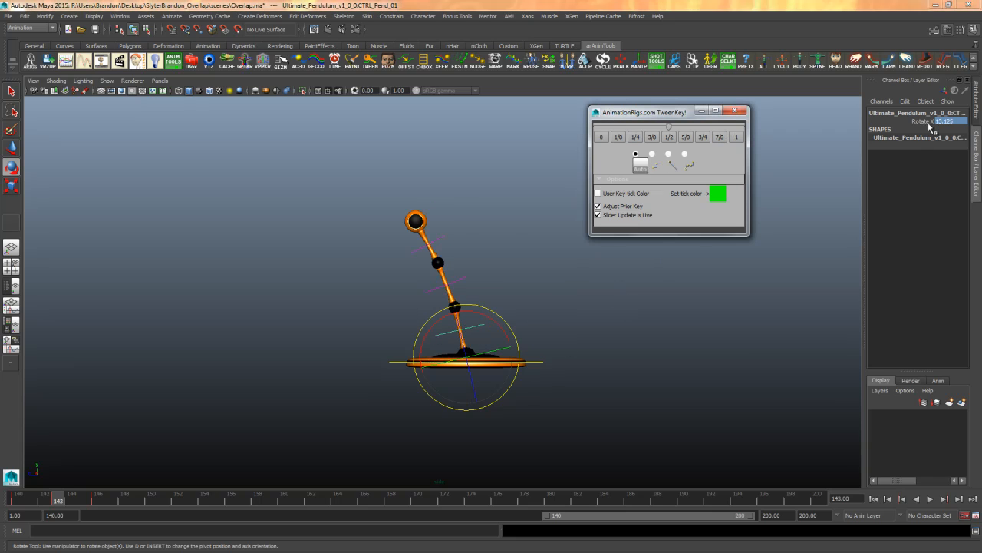
At frame 143, tween the middle joint control to 3/8 and the top joint control to 1/8 between the neighbouring poses
{"action": "left_click_drag", "start_coordinate": [480, 261], "coordinate": [452, 290]}
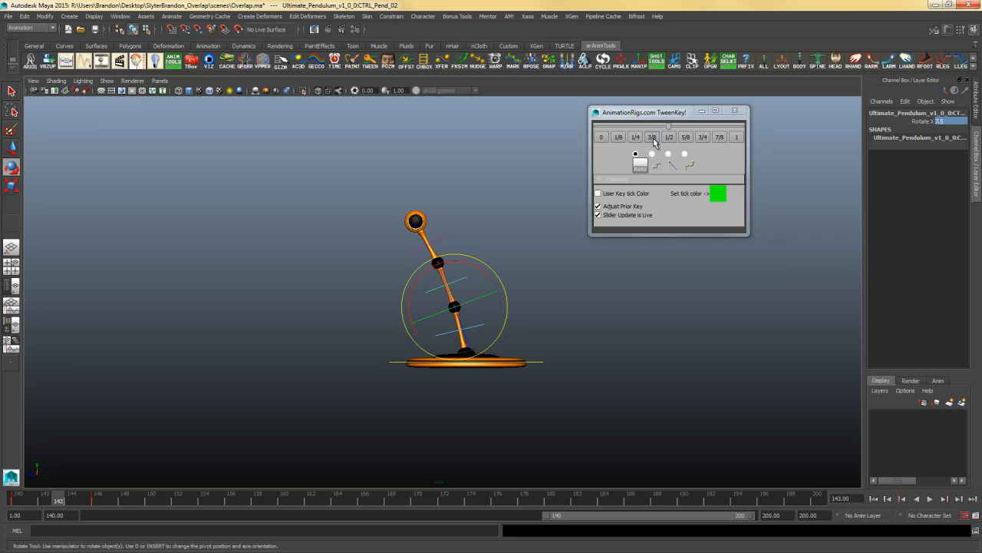
{"action": "left_click", "coordinate": [652, 137]}
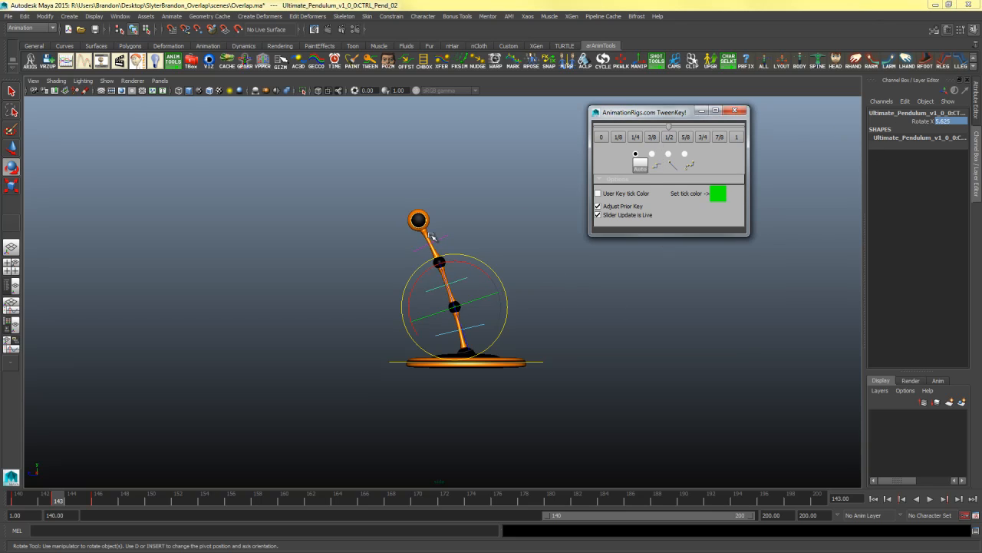
{"action": "left_click_drag", "start_coordinate": [441, 248], "coordinate": [465, 227]}
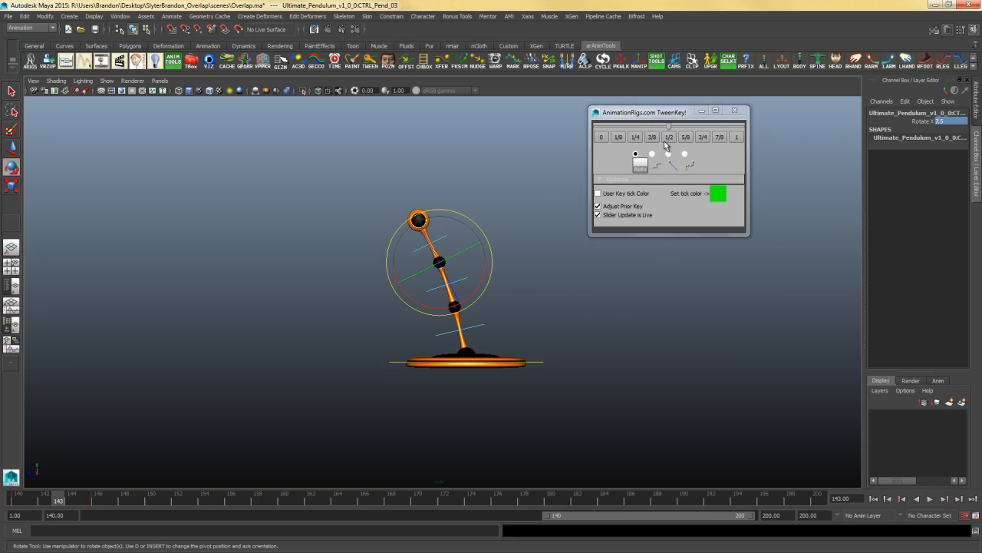
{"action": "left_click", "coordinate": [618, 138]}
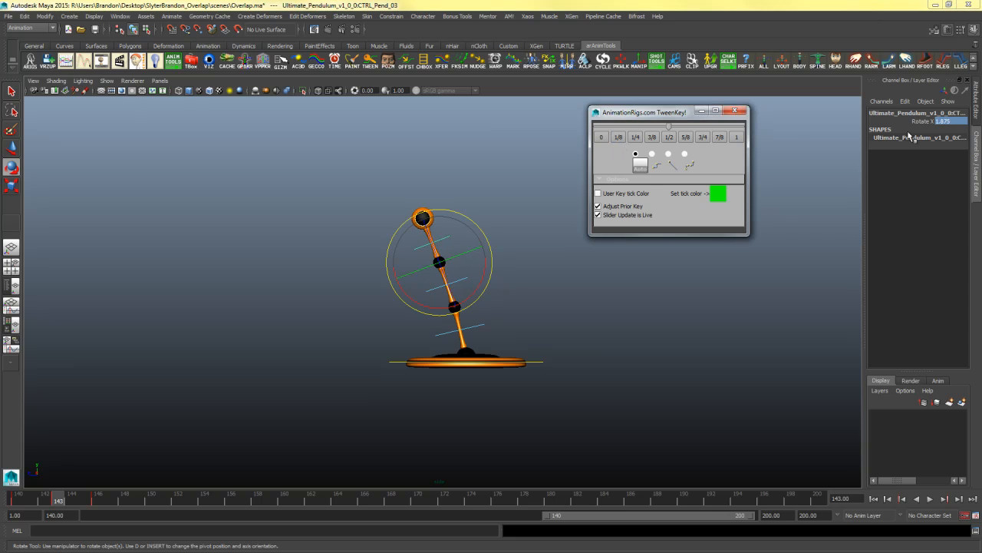
Compare a 7/8 tween with the 1/8 tween on the top joint control at frame 143, keeping 1/8
{"action": "mouse_move", "coordinate": [65, 501]}
{"action": "left_mouse_down"}
{"action": "mouse_move", "coordinate": [11, 504]}
{"action": "mouse_move", "coordinate": [57, 503]}
{"action": "left_mouse_up"}
{"action": "left_click_drag", "start_coordinate": [514, 181], "coordinate": [440, 257]}
{"action": "left_click", "coordinate": [718, 138]}
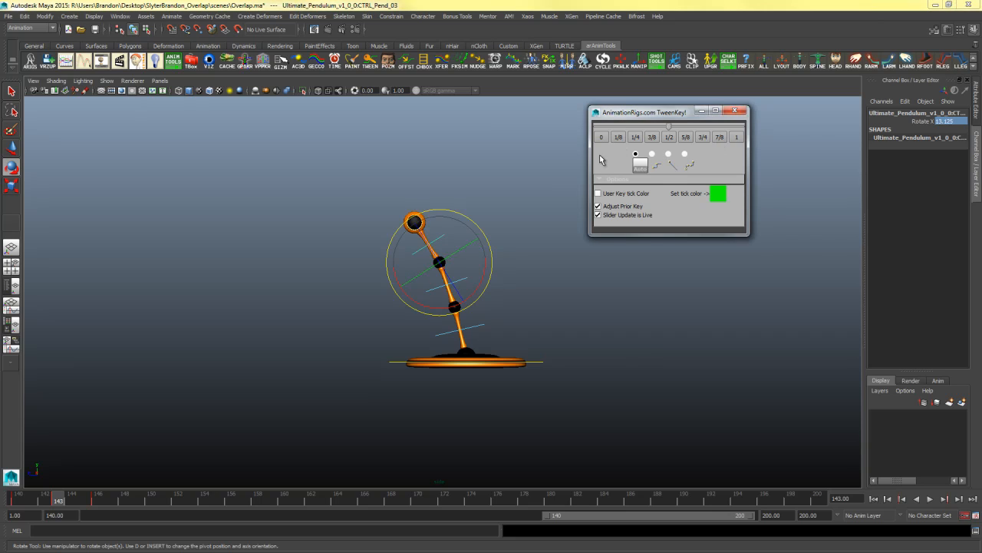
{"action": "left_click", "coordinate": [620, 140]}
{"action": "left_click_drag", "start_coordinate": [56, 497], "coordinate": [17, 505]}
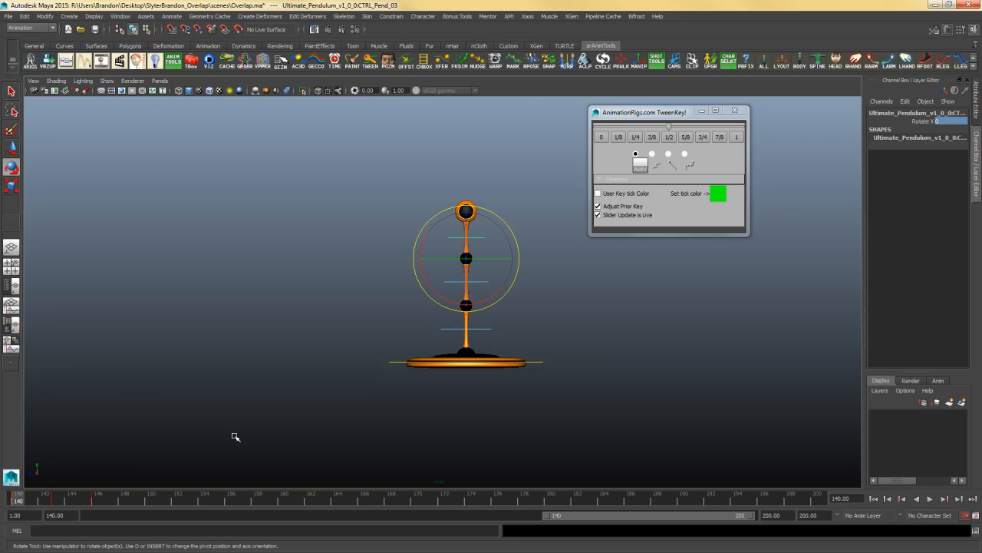
At frame 143, rotate the middle joint control to about -5.3 in Rotate X and the top one further back for stronger drag, and key the pose
{"action": "left_click", "coordinate": [472, 309]}
{"action": "left_click", "coordinate": [59, 501]}
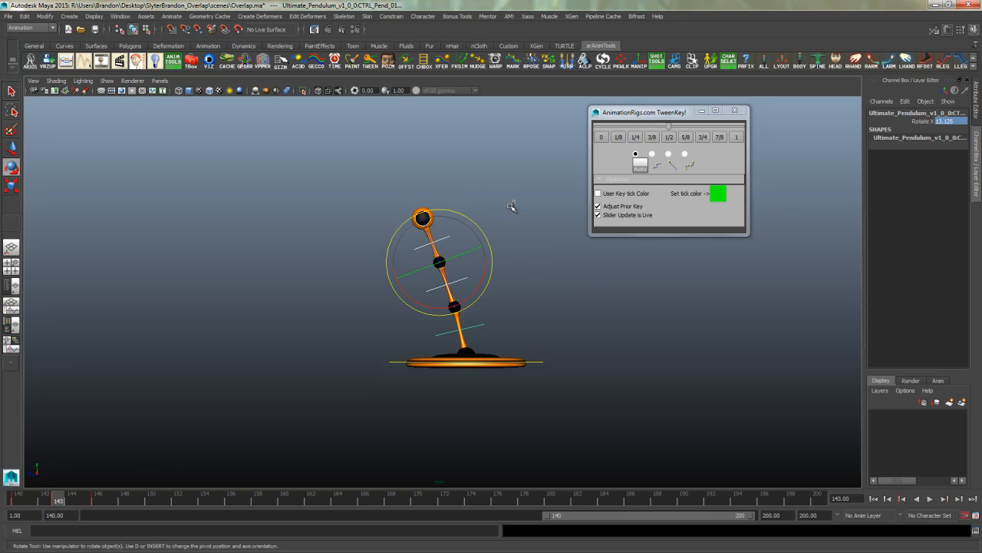
{"action": "left_click_drag", "start_coordinate": [512, 203], "coordinate": [439, 259]}
{"action": "left_click_drag", "start_coordinate": [475, 226], "coordinate": [499, 271]}
{"action": "key", "text": "Up"}
{"action": "key", "text": "s"}
Flip repeatedly between the key poses at frames 140 and 143 to examine the drag in the upper joints
{"action": "key", "text": "comma"}
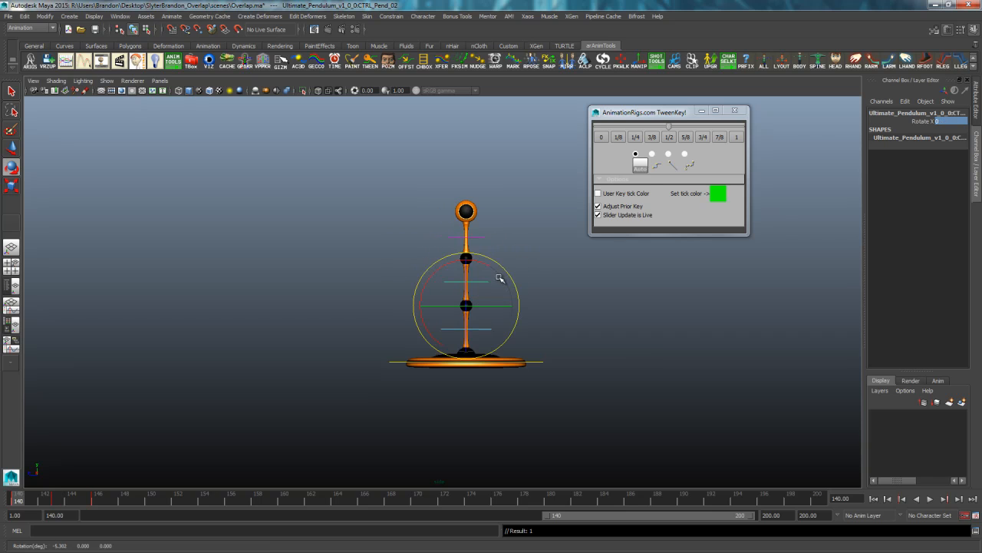
{"action": "key", "text": "period"}
{"action": "key", "text": "comma"}
{"action": "key", "text": "period"}
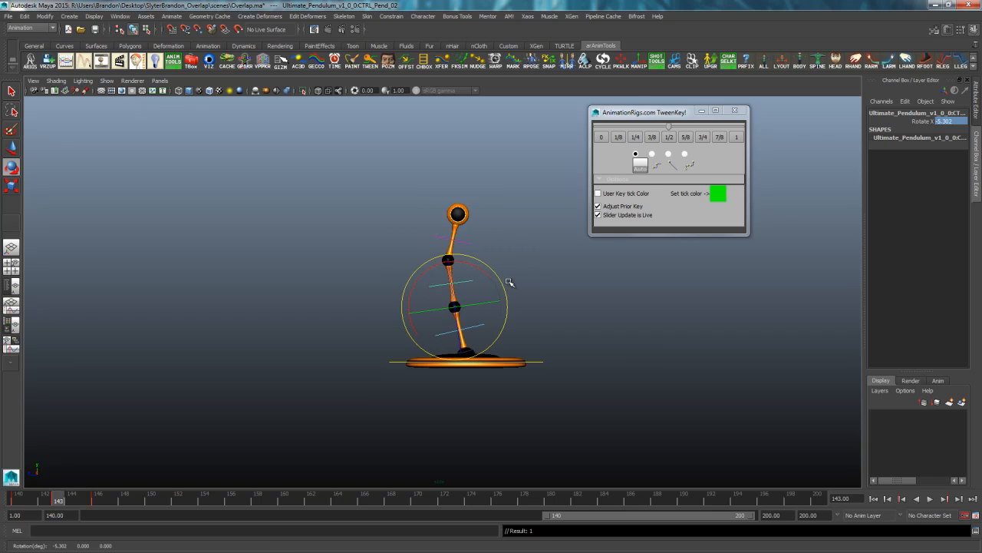
{"action": "key", "text": "comma"}
{"action": "key", "text": "period"}
{"action": "key", "text": "comma"}
{"action": "key", "text": "period"}
{"action": "key", "text": "comma"}
{"action": "key", "text": "period"}
{"action": "key", "text": "comma"}
{"action": "left_click_drag", "start_coordinate": [526, 189], "coordinate": [461, 339]}
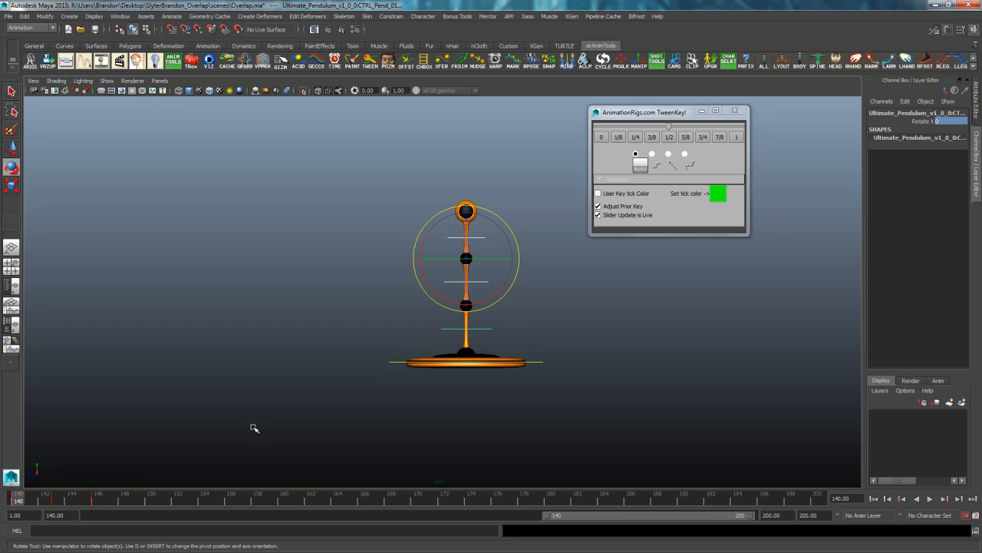
{"action": "key", "text": "period"}
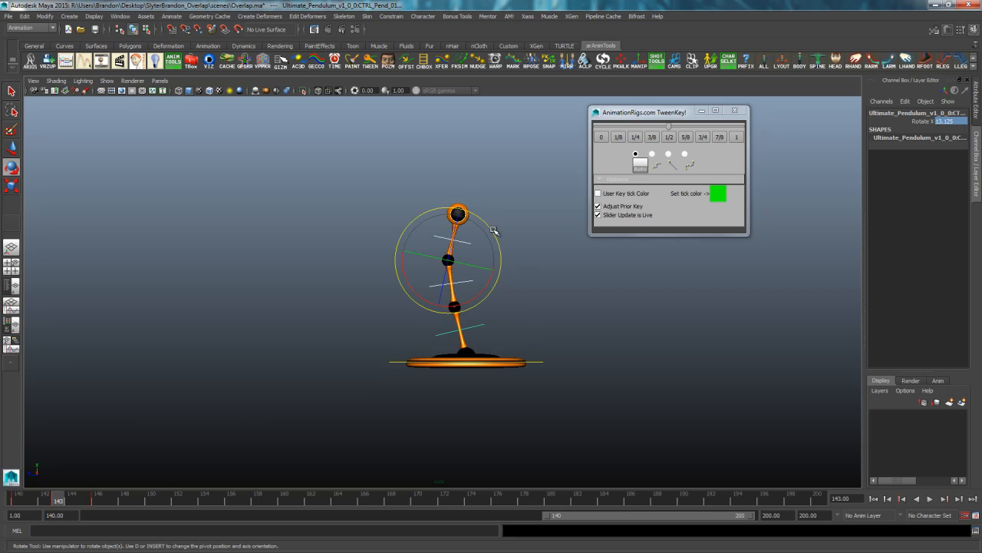
{"action": "left_click_drag", "start_coordinate": [519, 218], "coordinate": [500, 228]}
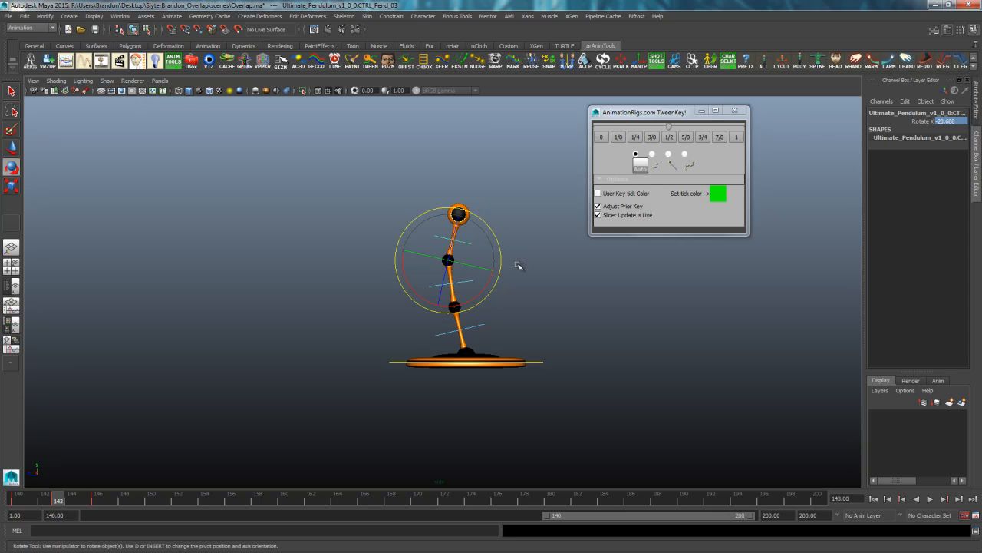
At frame 143, rotate the middle joint control to about -10.5 and the bottom one to about 12.3 in Rotate X, comparing with frame 140
{"action": "left_click_drag", "start_coordinate": [519, 266], "coordinate": [500, 274]}
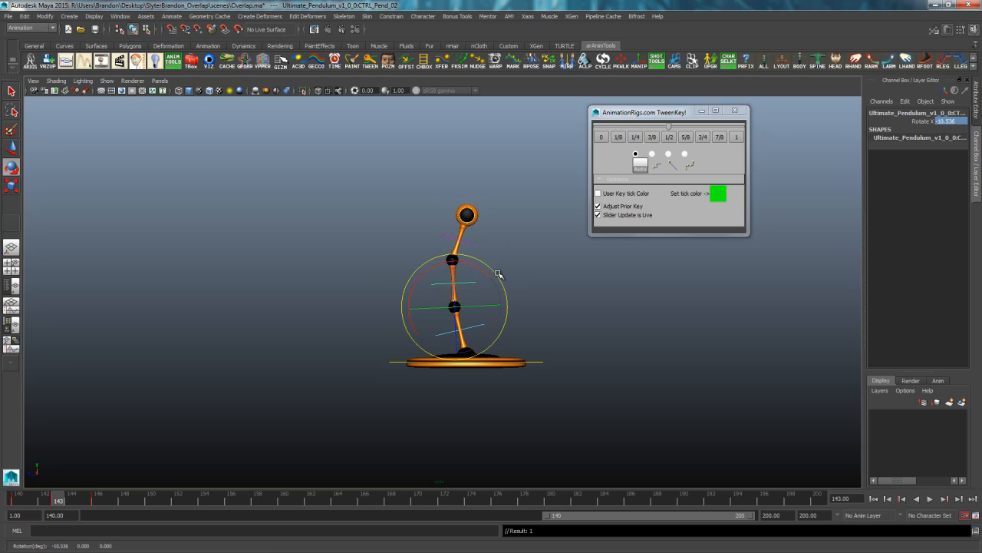
{"action": "key", "text": "comma"}
{"action": "key", "text": "period"}
{"action": "left_click", "coordinate": [527, 315]}
{"action": "mouse_move", "coordinate": [500, 319]}
{"action": "left_mouse_down"}
{"action": "mouse_move", "coordinate": [481, 333]}
{"action": "mouse_move", "coordinate": [500, 316]}
{"action": "left_mouse_up"}
{"action": "key", "text": "comma"}
{"action": "key", "text": "period"}
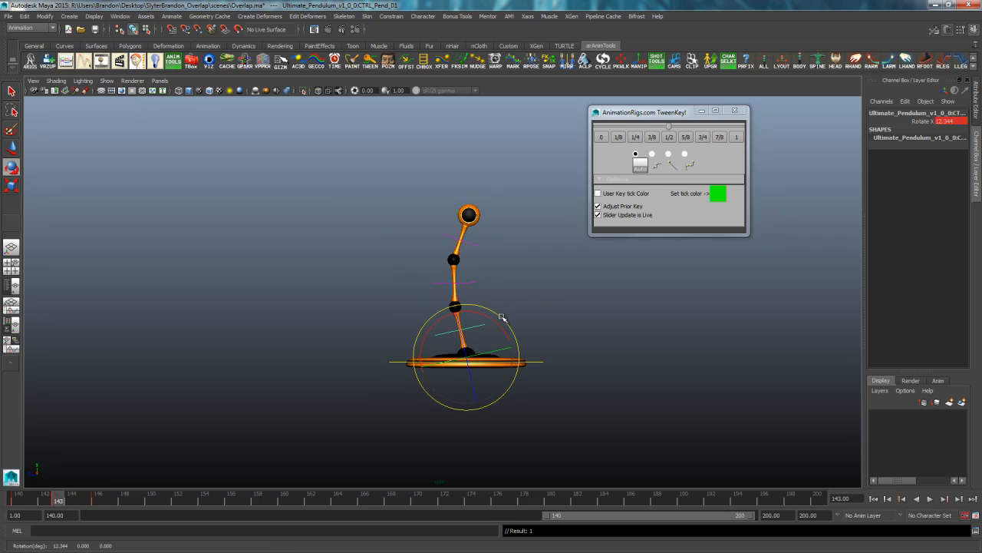
{"action": "key", "text": "comma"}
{"action": "key", "text": "period"}
At frame 143, rotate the top joint control back to about -19.5 in Rotate X and compare the drag with frame 140
{"action": "mouse_move", "coordinate": [491, 233]}
{"action": "left_mouse_down"}
{"action": "mouse_move", "coordinate": [475, 246]}
{"action": "mouse_move", "coordinate": [498, 231]}
{"action": "left_mouse_up"}
{"action": "key", "text": "comma"}
{"action": "key", "text": "period"}
{"action": "key", "text": "comma"}
{"action": "key", "text": "period"}
{"action": "key", "text": "comma"}
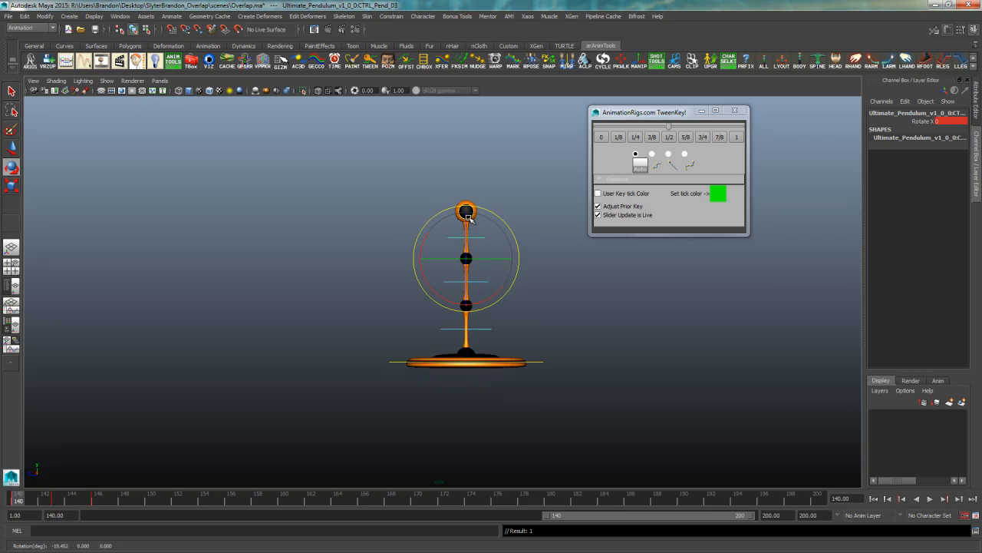
{"action": "key", "text": "period"}
Refine the frame 143 pose by rotating the middle joint control to about -10.1 and the top one to about -18.1
{"action": "left_click", "coordinate": [498, 272]}
{"action": "left_click_drag", "start_coordinate": [496, 271], "coordinate": [495, 270]}
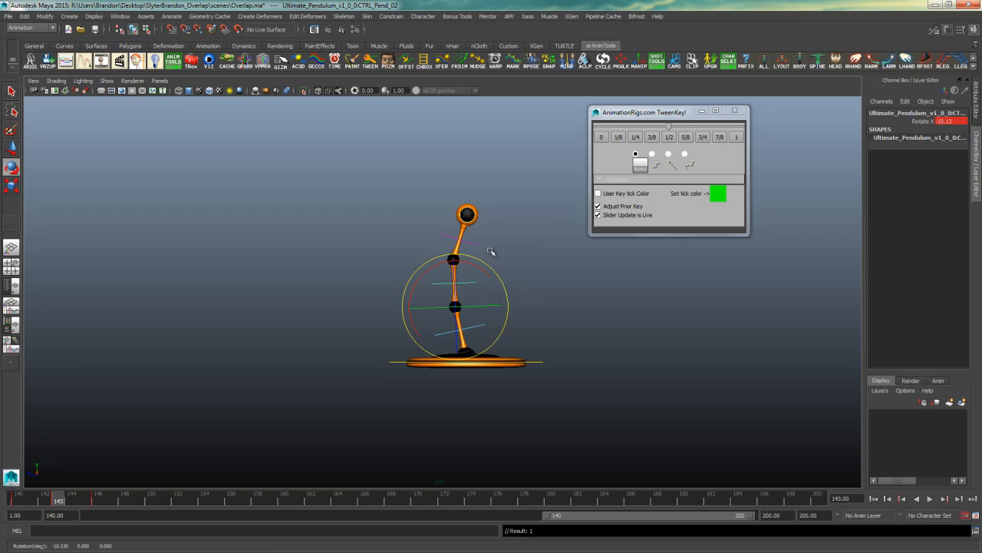
{"action": "key", "text": "Down"}
{"action": "left_click_drag", "start_coordinate": [499, 231], "coordinate": [498, 229]}
At frame 146, rotate all three joint controls together to about 16.7 in Rotate X and key the pose
{"action": "key", "text": "period"}
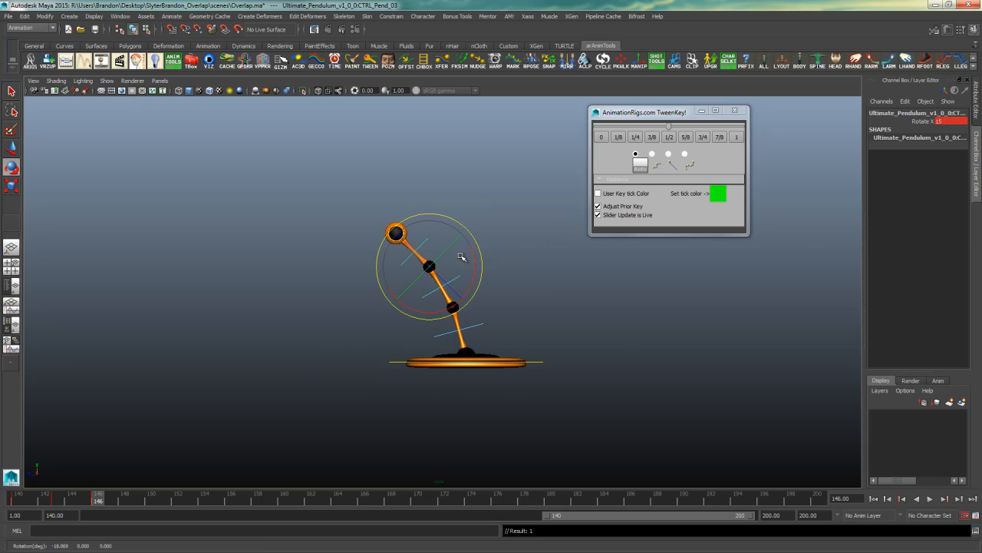
{"action": "left_click_drag", "start_coordinate": [513, 195], "coordinate": [404, 326]}
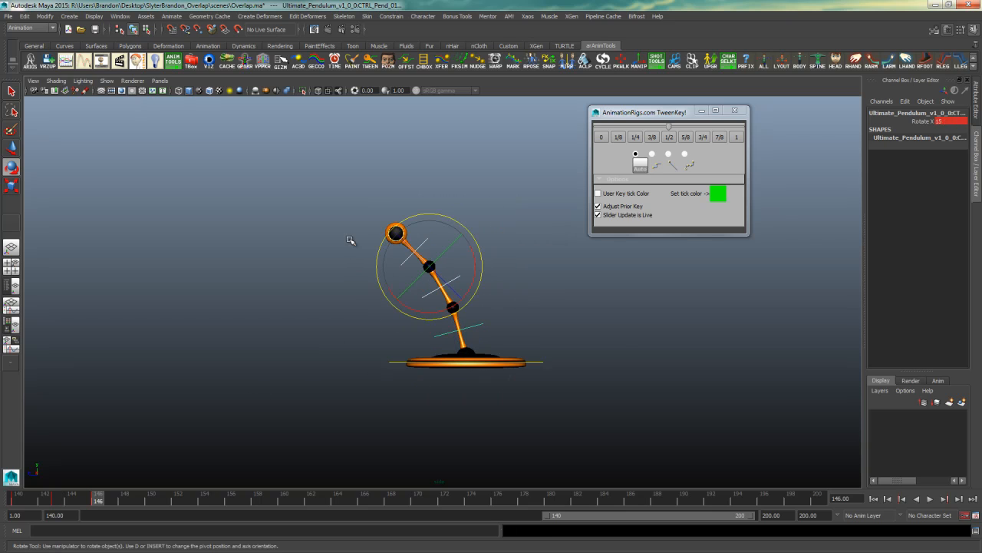
{"action": "left_click_drag", "start_coordinate": [350, 239], "coordinate": [504, 332]}
{"action": "left_click_drag", "start_coordinate": [479, 244], "coordinate": [493, 228]}
{"action": "key", "text": "s"}
Rotate all three joint controls slightly further at frame 143, key the pose, and compare it with frame 146
{"action": "key", "text": "comma"}
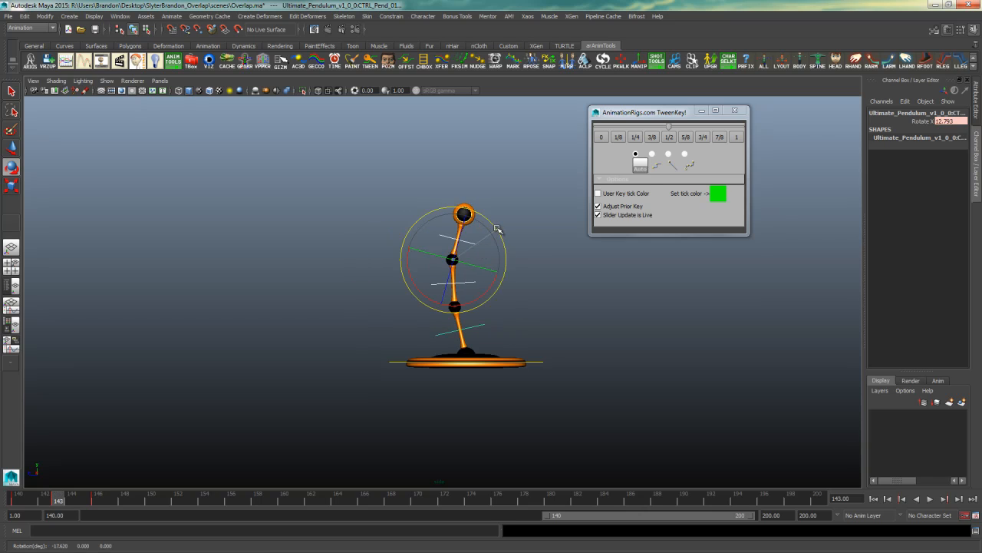
{"action": "key", "text": "s"}
{"action": "key", "text": "period"}
{"action": "key", "text": "comma"}
{"action": "key", "text": "period"}
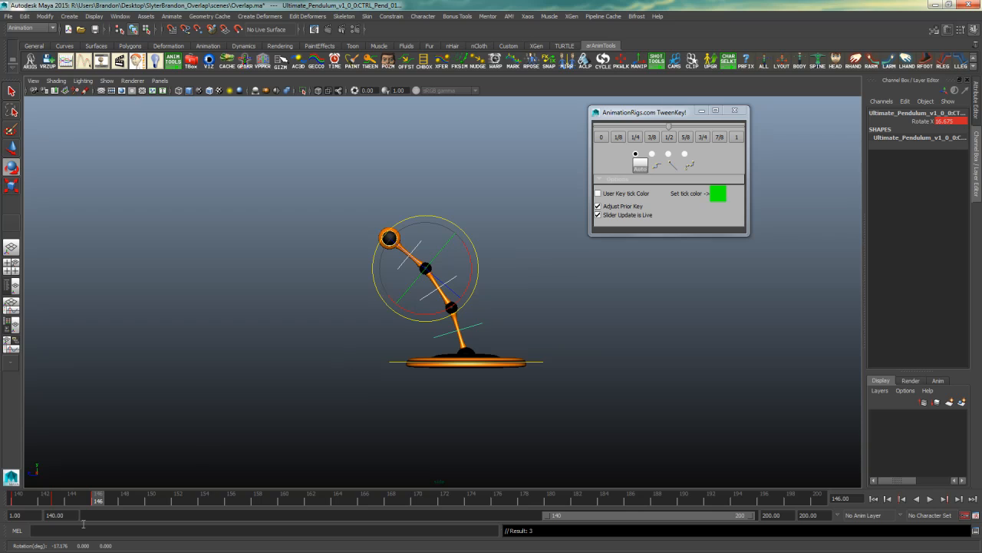
At frame 152, rotate all three joint controls together to about -16.4 in Rotate X for the opposite bend and key them
{"action": "left_click_drag", "start_coordinate": [101, 502], "coordinate": [178, 504]}
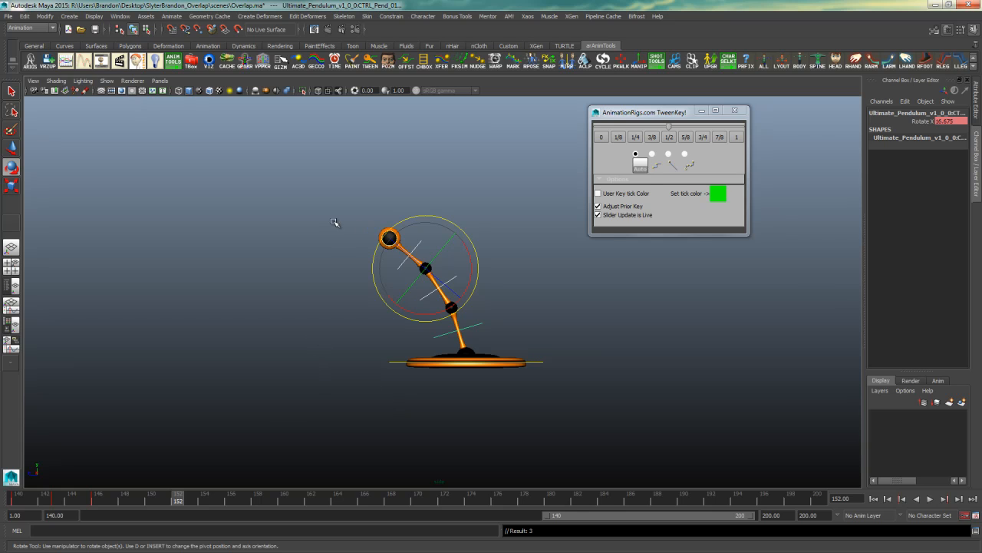
{"action": "left_click_drag", "start_coordinate": [331, 222], "coordinate": [512, 339]}
{"action": "left_click_drag", "start_coordinate": [473, 244], "coordinate": [496, 275]}
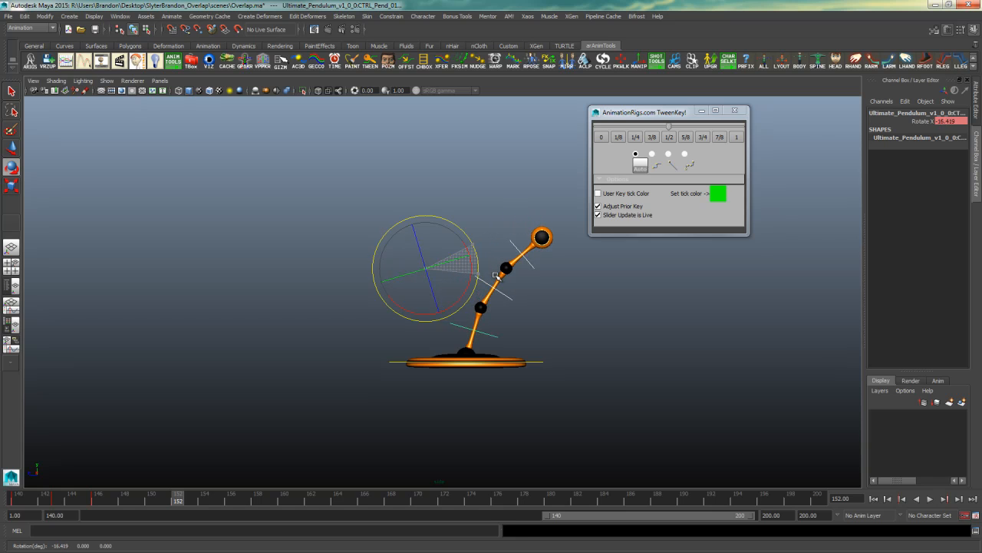
{"action": "key", "text": "s"}
At frame 149, tween only the bottom joint control to 7/8 between the neighbouring poses
{"action": "left_click", "coordinate": [141, 503]}
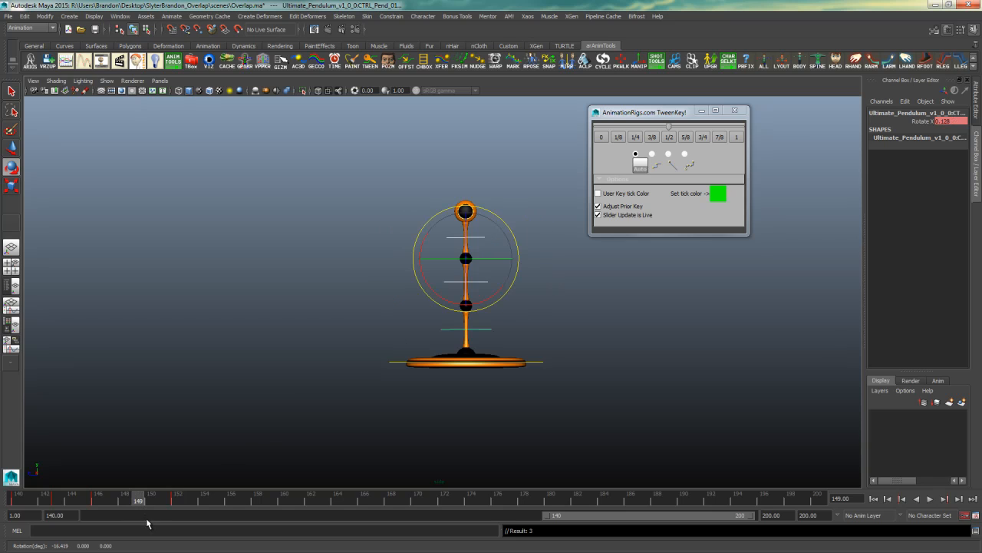
{"action": "key", "text": "comma"}
{"action": "key", "text": "comma"}
{"action": "key", "text": "period"}
{"action": "key", "text": "alt+period"}
{"action": "key", "text": "alt+period"}
{"action": "key", "text": "alt+period"}
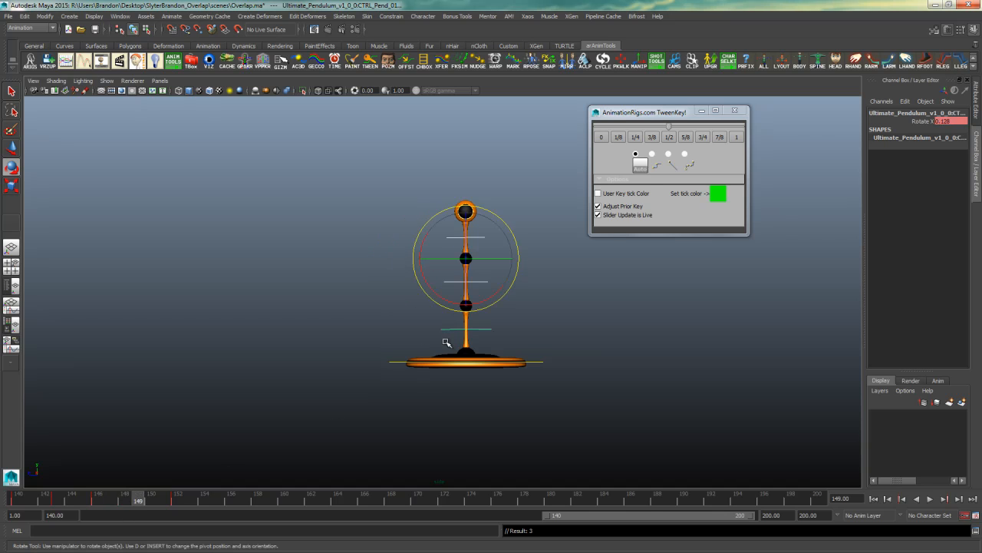
{"action": "left_click", "coordinate": [290, 294]}
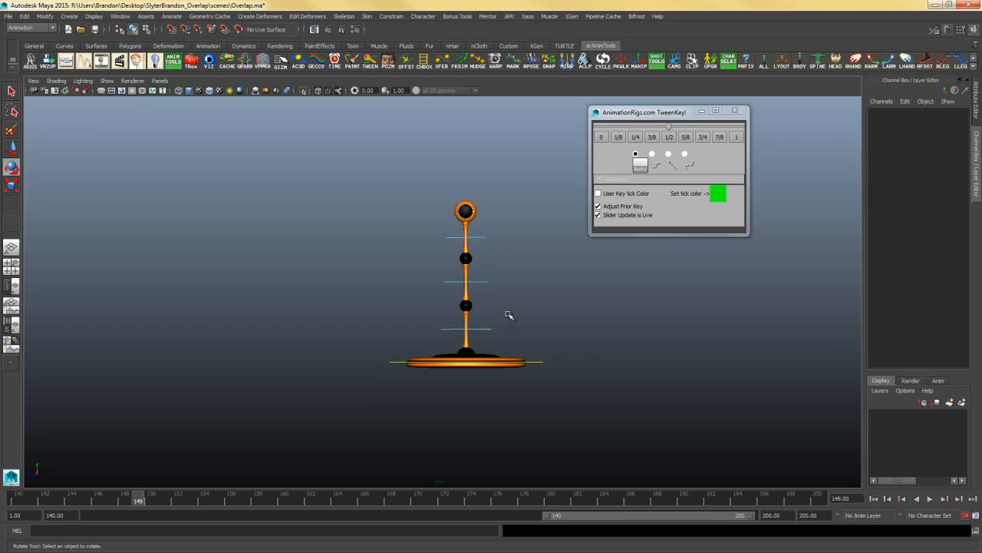
{"action": "left_click_drag", "start_coordinate": [509, 315], "coordinate": [429, 346]}
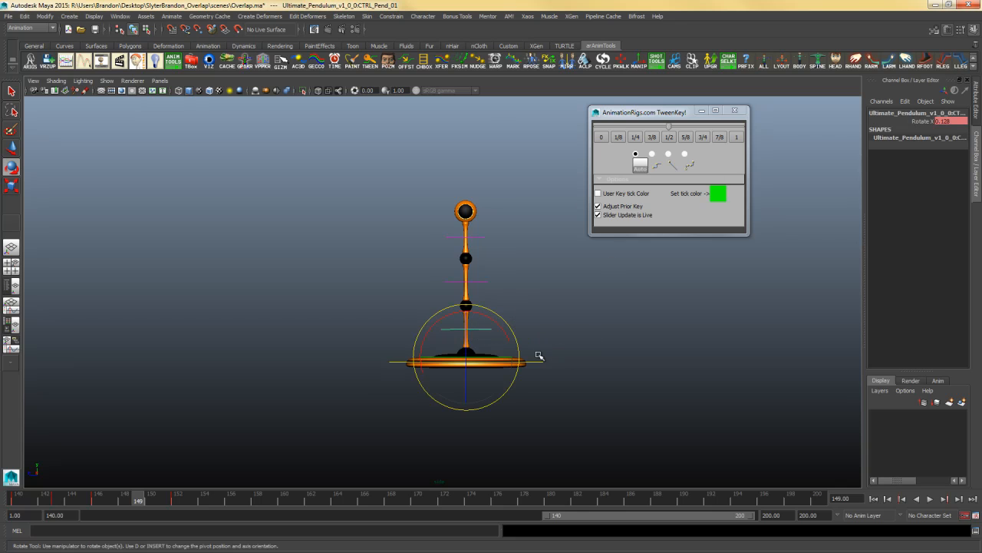
{"action": "left_click", "coordinate": [719, 137]}
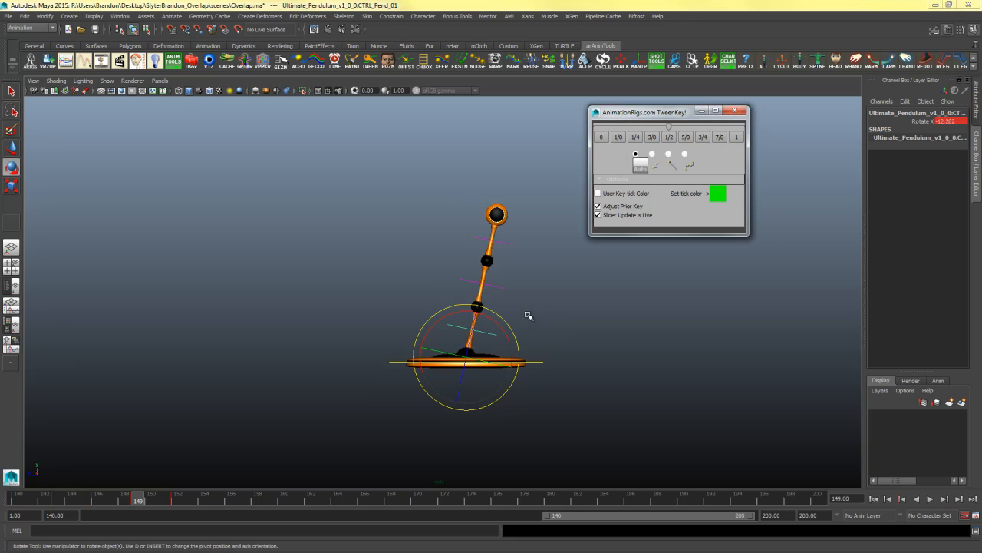
At frame 149, tween the middle joint control to 3/8, and rotate it to about 5.8 in Rotate X for stronger drag
{"action": "left_click", "coordinate": [491, 287]}
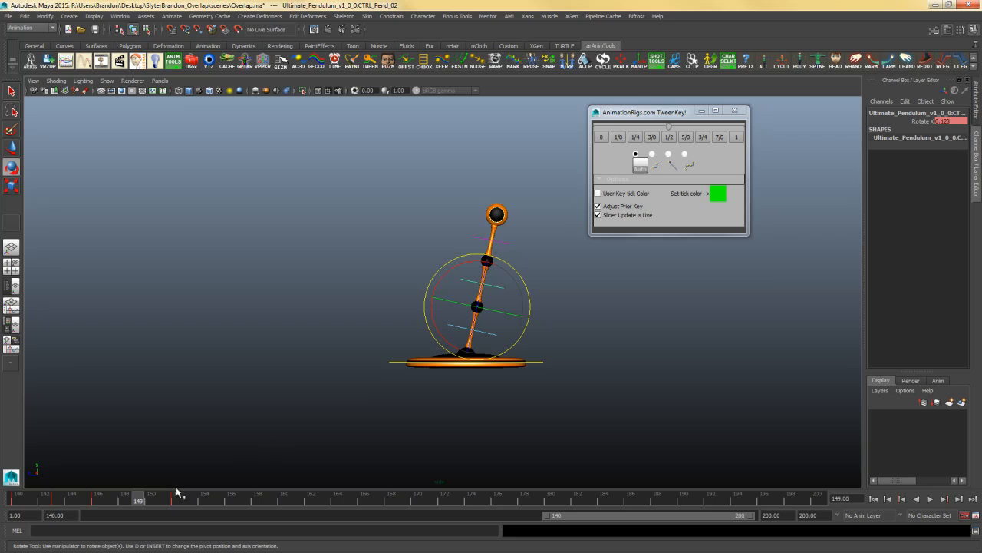
{"action": "left_click", "coordinate": [651, 139]}
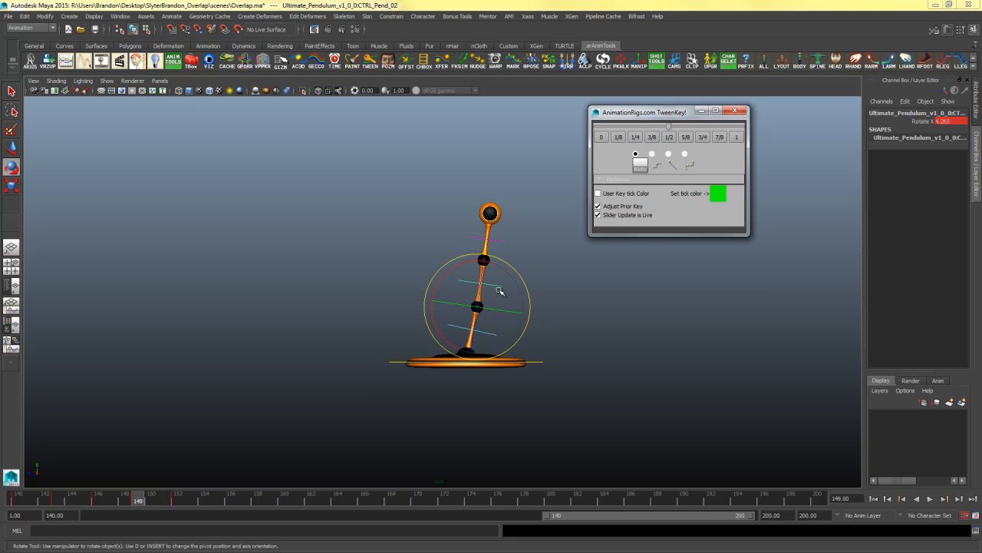
{"action": "left_click_drag", "start_coordinate": [549, 259], "coordinate": [476, 298]}
{"action": "left_click_drag", "start_coordinate": [509, 264], "coordinate": [512, 266]}
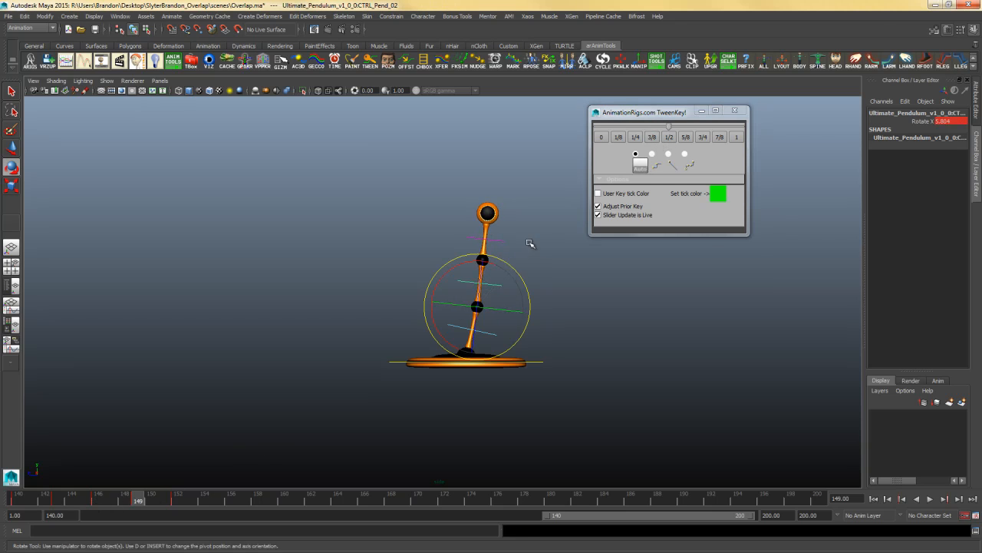
At frame 149, tween the top joint control to 1/8 and push the middle joint's drag slightly further back
{"action": "left_click", "coordinate": [525, 231]}
{"action": "left_click_drag", "start_coordinate": [521, 228], "coordinate": [486, 217]}
{"action": "left_click", "coordinate": [618, 136]}
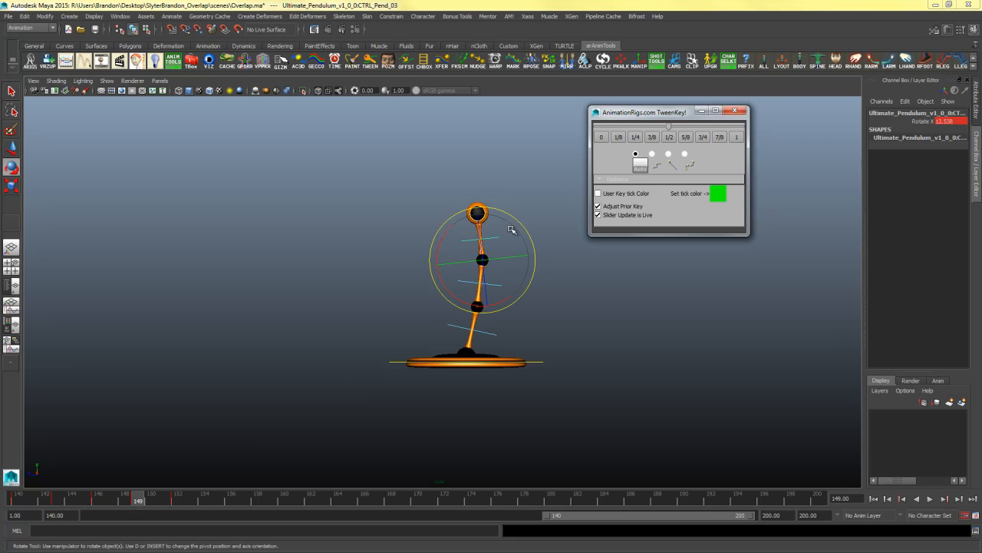
{"action": "left_click", "coordinate": [580, 266]}
{"action": "left_click_drag", "start_coordinate": [519, 272], "coordinate": [428, 336]}
Select all three joint controls, step through the key poses from frame 140 to 152, and play the animation to examine the overlap
{"action": "mouse_move", "coordinate": [22, 498]}
{"action": "left_mouse_down"}
{"action": "mouse_move", "coordinate": [167, 498]}
{"action": "mouse_move", "coordinate": [151, 499]}
{"action": "left_mouse_up"}
{"action": "left_click_drag", "start_coordinate": [398, 183], "coordinate": [528, 348]}
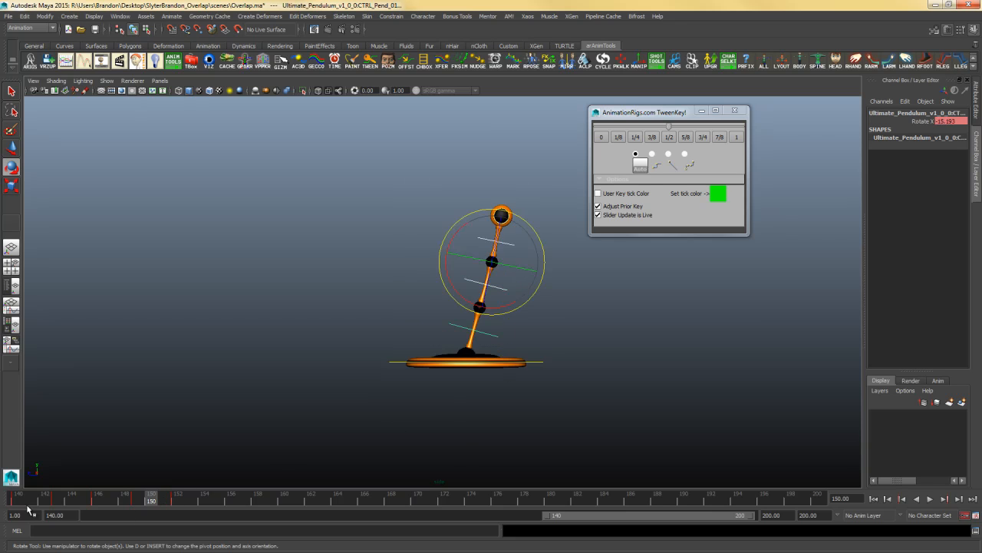
{"action": "left_click", "coordinate": [21, 501]}
{"action": "left_click", "coordinate": [56, 501]}
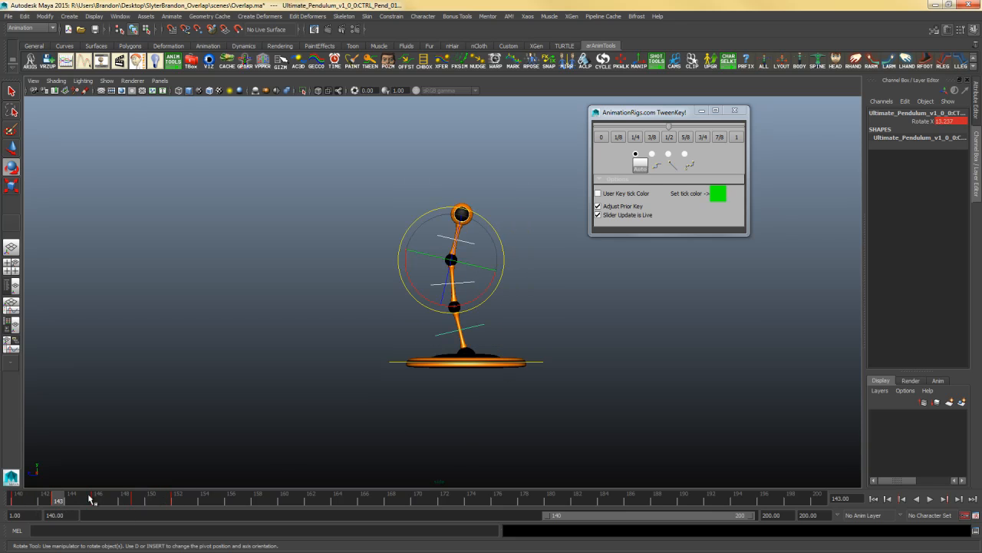
{"action": "left_click", "coordinate": [179, 499]}
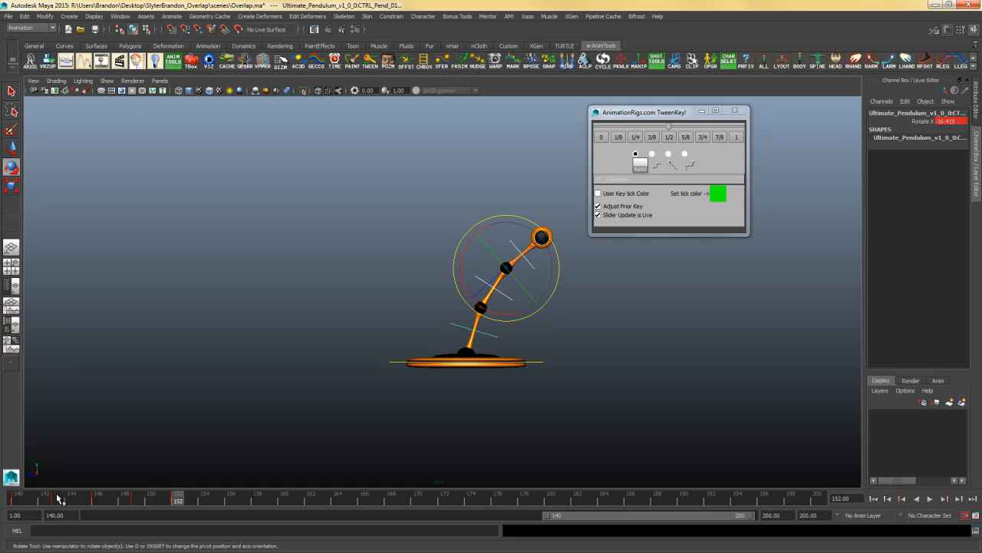
{"action": "mouse_move", "coordinate": [57, 499]}
{"action": "left_mouse_down"}
{"action": "mouse_move", "coordinate": [47, 502]}
{"action": "mouse_move", "coordinate": [181, 503]}
{"action": "left_mouse_up"}
{"action": "left_click", "coordinate": [92, 499]}
{"action": "left_click", "coordinate": [136, 502]}
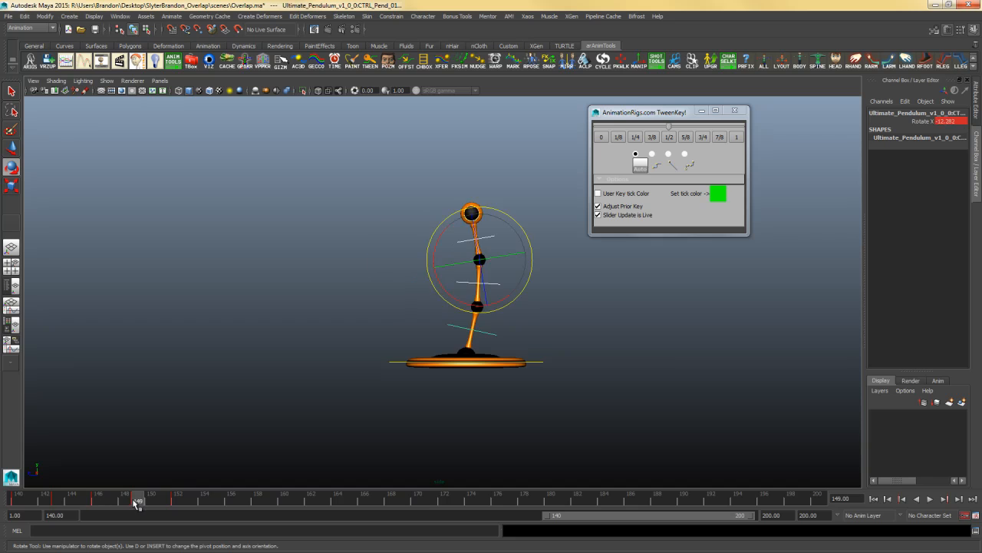
{"action": "left_click", "coordinate": [58, 501]}
{"action": "left_click", "coordinate": [106, 502]}
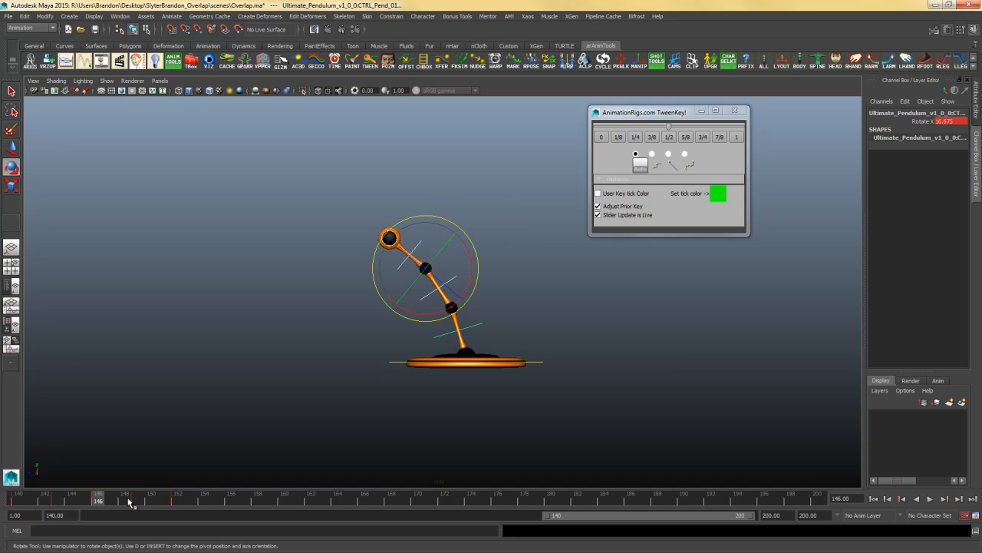
{"action": "left_click", "coordinate": [179, 502]}
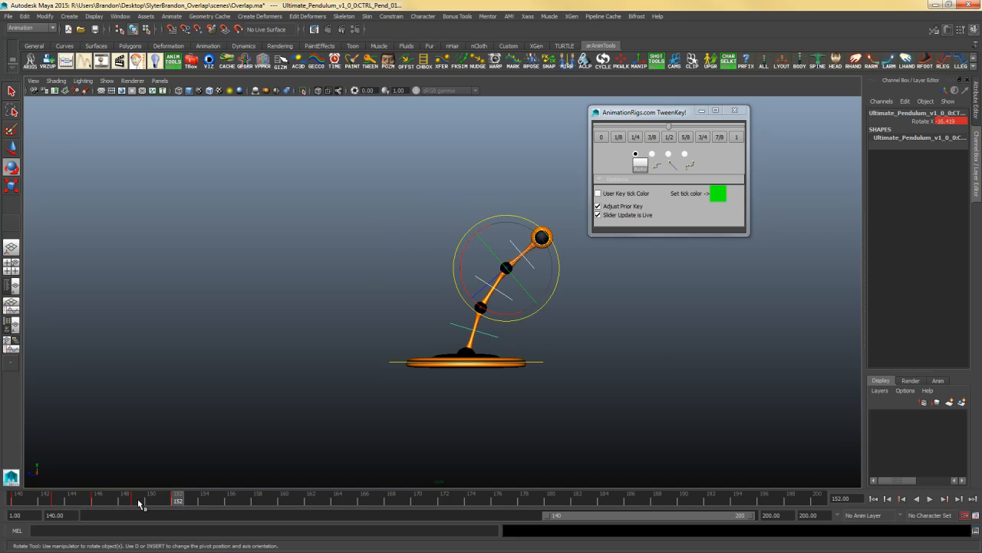
{"action": "key", "text": "alt+v"}
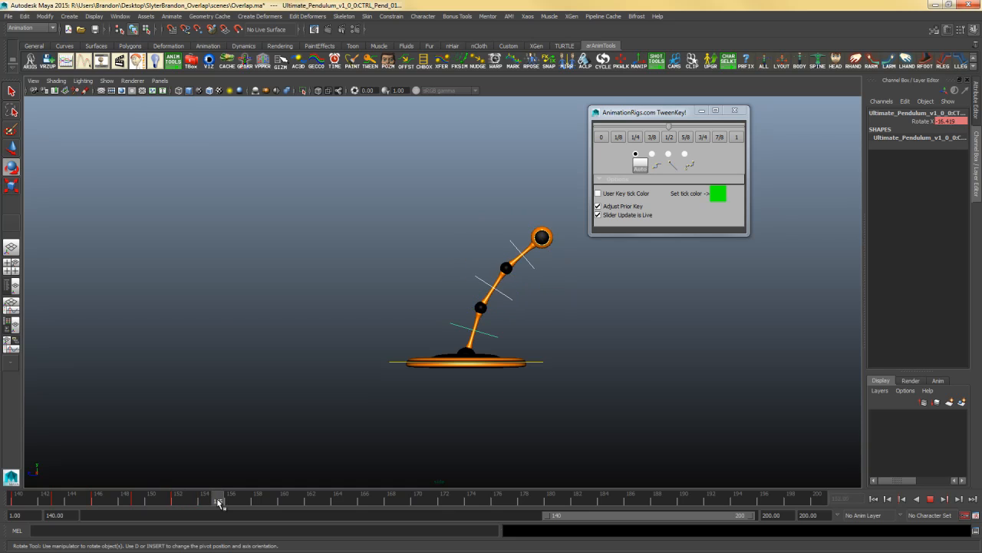
{"action": "key", "text": "alt+v"}
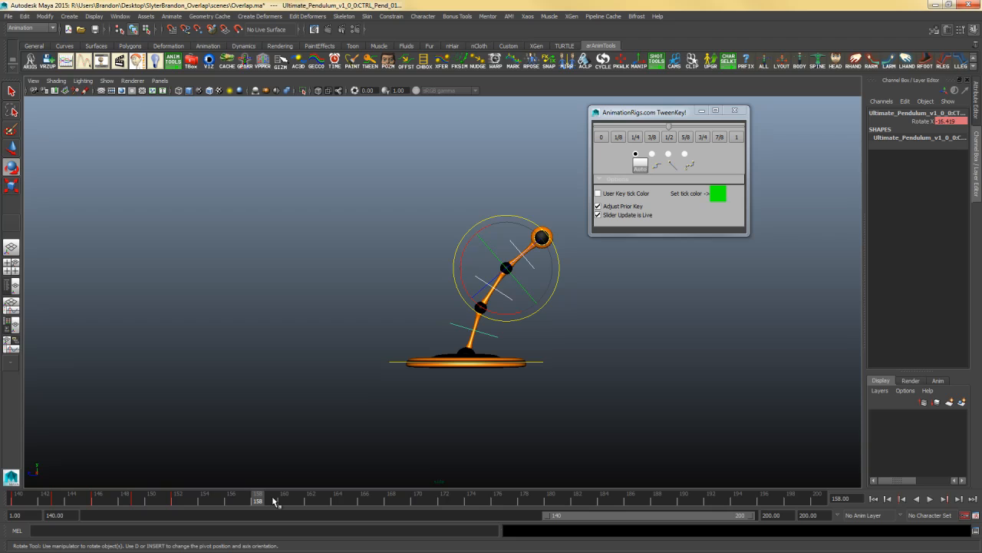
Copy the bent pose of all three joint controls from frame 146 to frame 158 and key its rotation
{"action": "left_click_drag", "start_coordinate": [381, 202], "coordinate": [542, 348]}
{"action": "key", "text": "s"}
{"action": "mouse_move", "coordinate": [191, 496]}
{"action": "left_mouse_down"}
{"action": "mouse_move", "coordinate": [257, 499]}
{"action": "mouse_move", "coordinate": [96, 502]}
{"action": "left_mouse_up"}
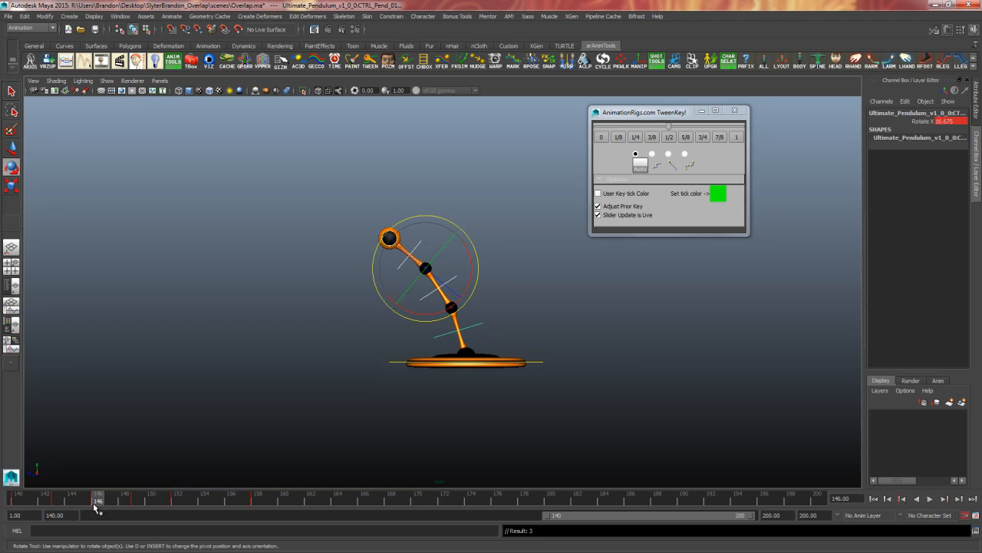
{"action": "left_click", "coordinate": [250, 400]}
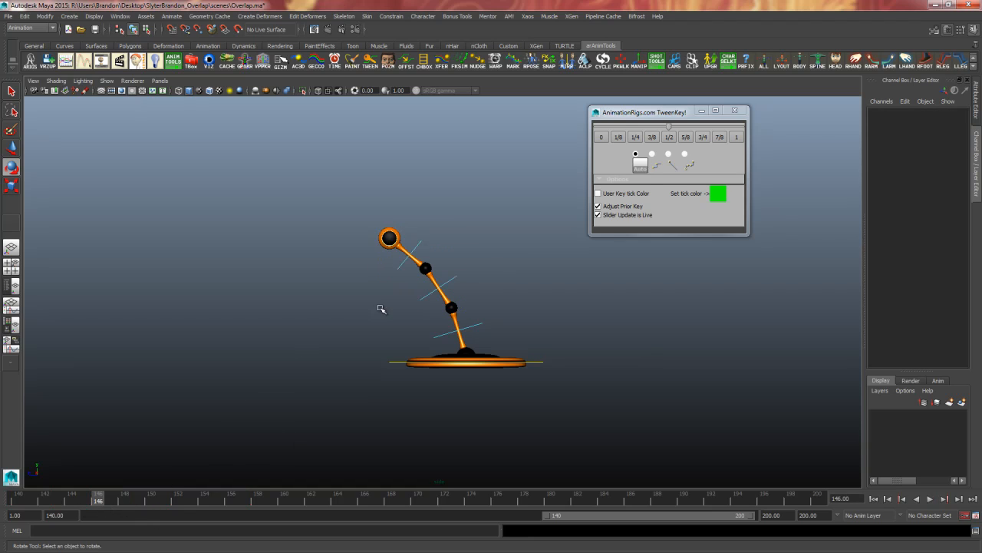
{"action": "left_click_drag", "start_coordinate": [346, 205], "coordinate": [547, 357]}
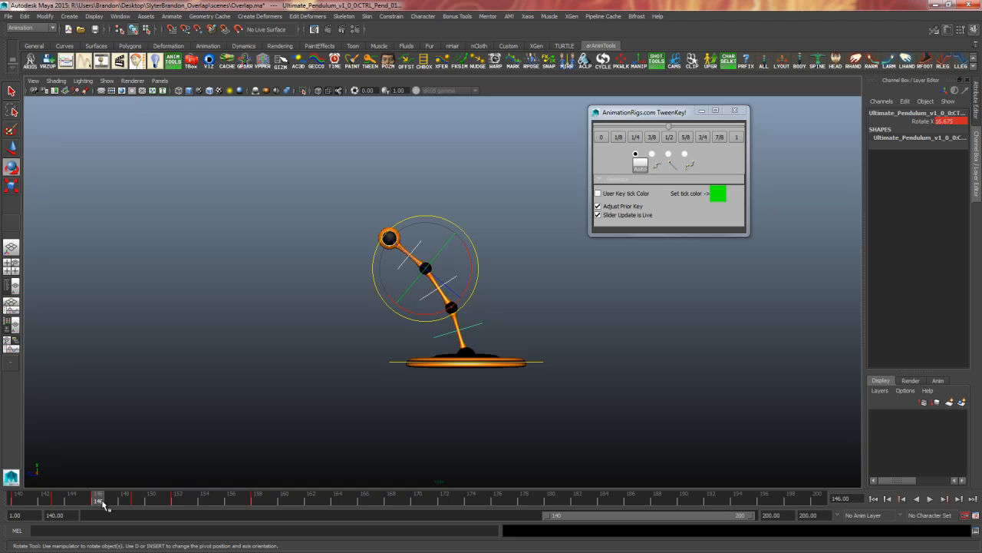
{"action": "left_click_drag", "start_coordinate": [104, 503], "coordinate": [258, 503]}
{"action": "key", "text": "shift+e"}
At frame 155, tween the bottom joint control to 7/8 between the poses at frames 152 and 158
{"action": "left_click_drag", "start_coordinate": [99, 501], "coordinate": [222, 497]}
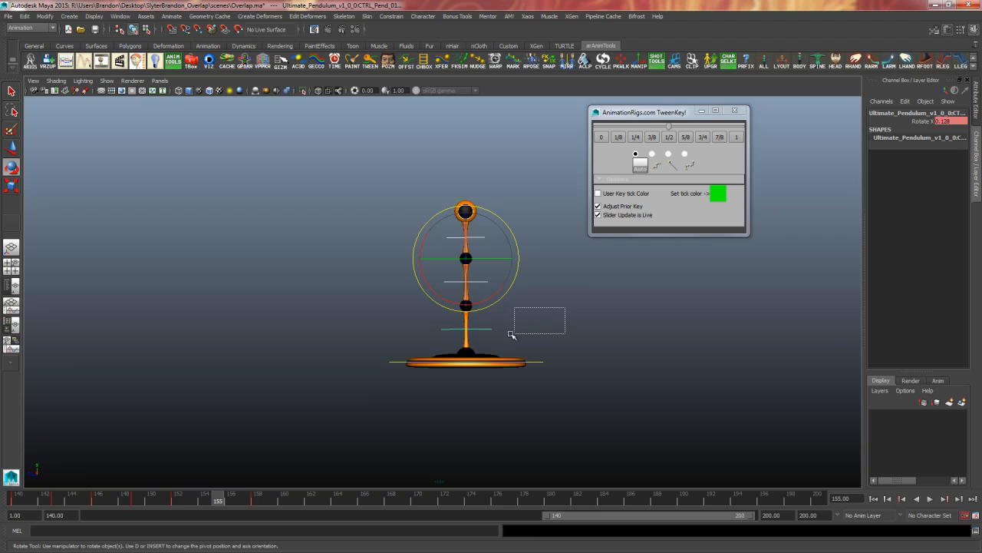
{"action": "left_click_drag", "start_coordinate": [481, 346], "coordinate": [482, 346]}
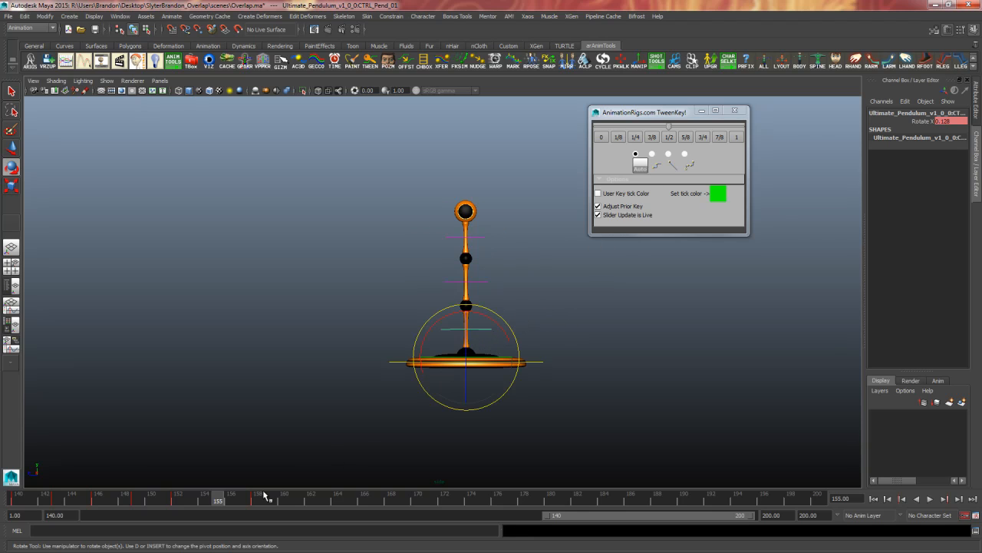
{"action": "left_click", "coordinate": [720, 138]}
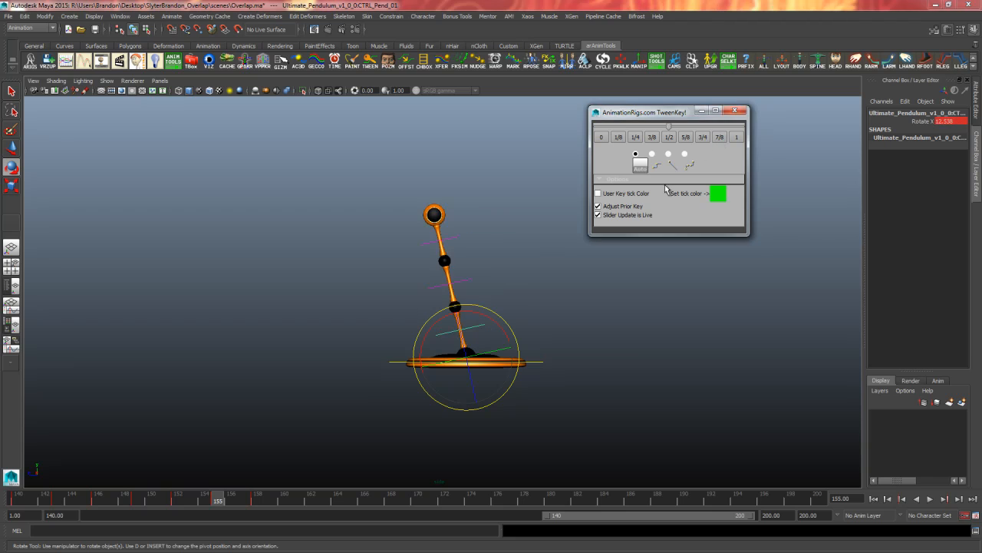
At frame 155, tween the middle joint control to 3/8 and rotate it to about -6.7 in Rotate X for stronger drag
{"action": "left_click", "coordinate": [460, 296]}
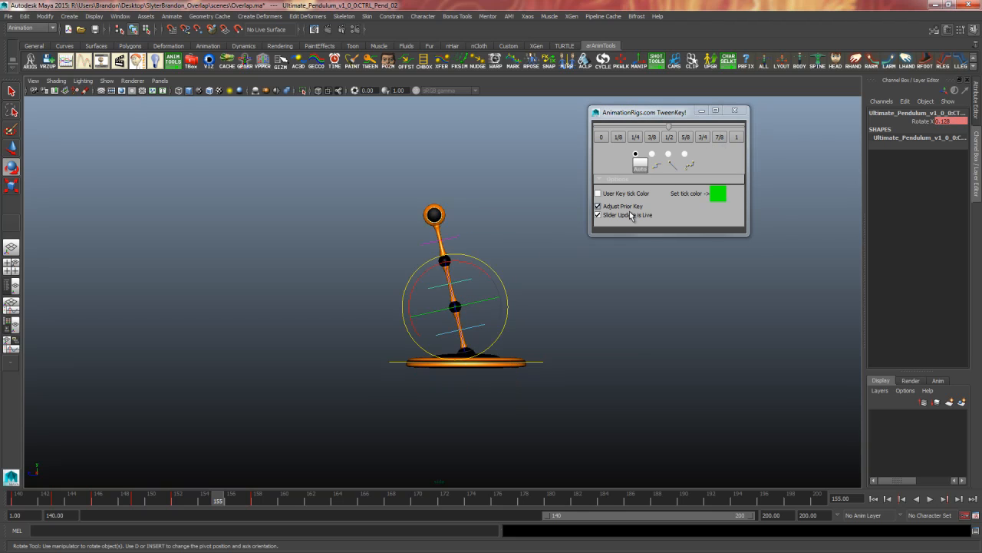
{"action": "left_click", "coordinate": [653, 141]}
{"action": "left_click_drag", "start_coordinate": [489, 260], "coordinate": [492, 264]}
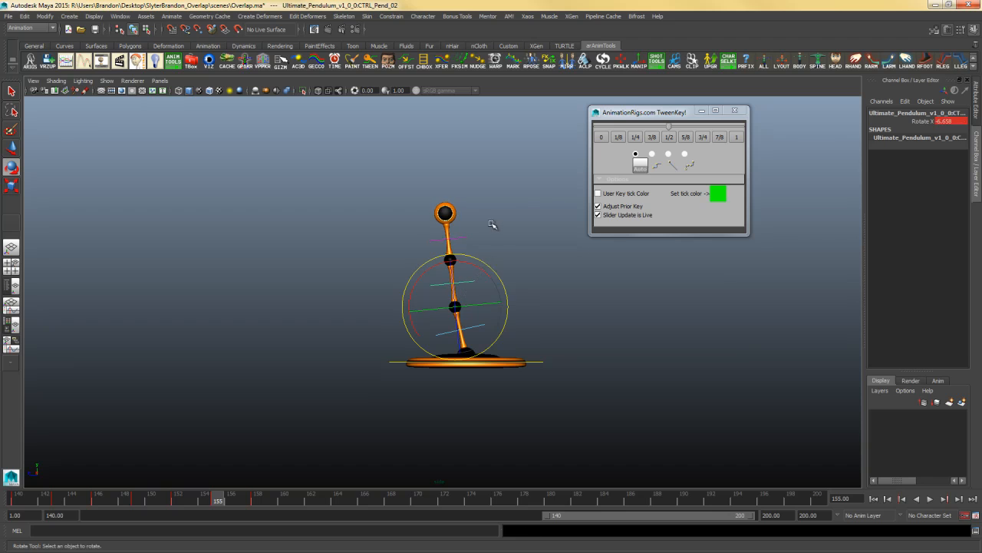
At frame 155, tween the top joint control to 1/8 and rotate the middle joint control to about -11 in Rotate X
{"action": "left_click", "coordinate": [494, 224]}
{"action": "left_click_drag", "start_coordinate": [494, 224], "coordinate": [488, 268]}
{"action": "left_click", "coordinate": [616, 140]}
{"action": "left_click", "coordinate": [506, 262]}
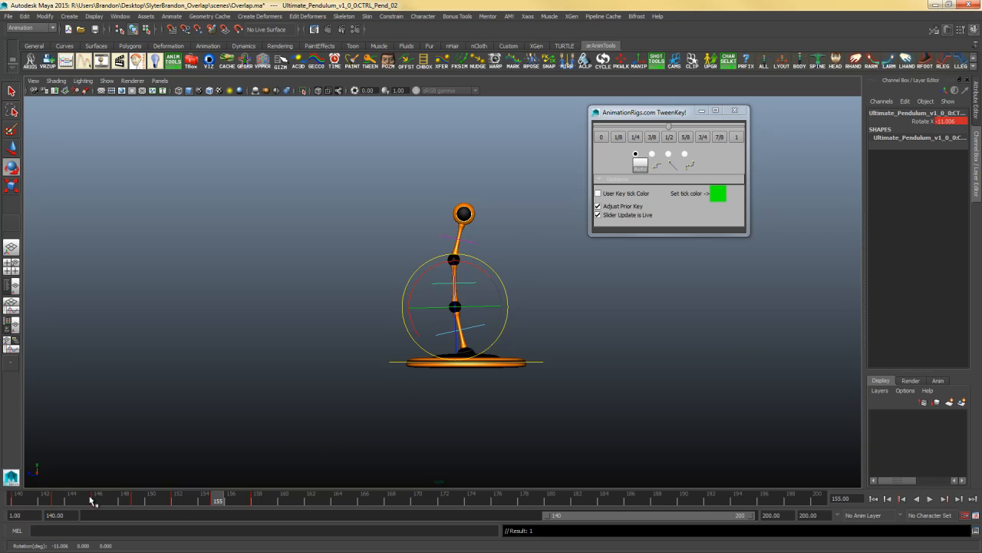
Select all three joint controls and copy their keys over the swing cycle from frame 149 through 160
{"action": "left_click_drag", "start_coordinate": [91, 500], "coordinate": [258, 499]}
{"action": "left_click_drag", "start_coordinate": [322, 191], "coordinate": [533, 357]}
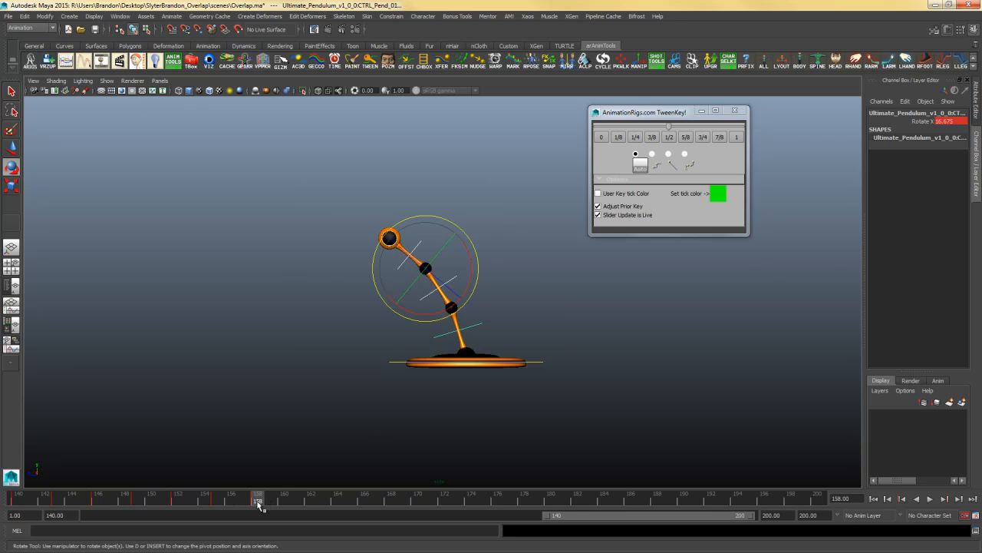
{"action": "left_click", "coordinate": [139, 501]}
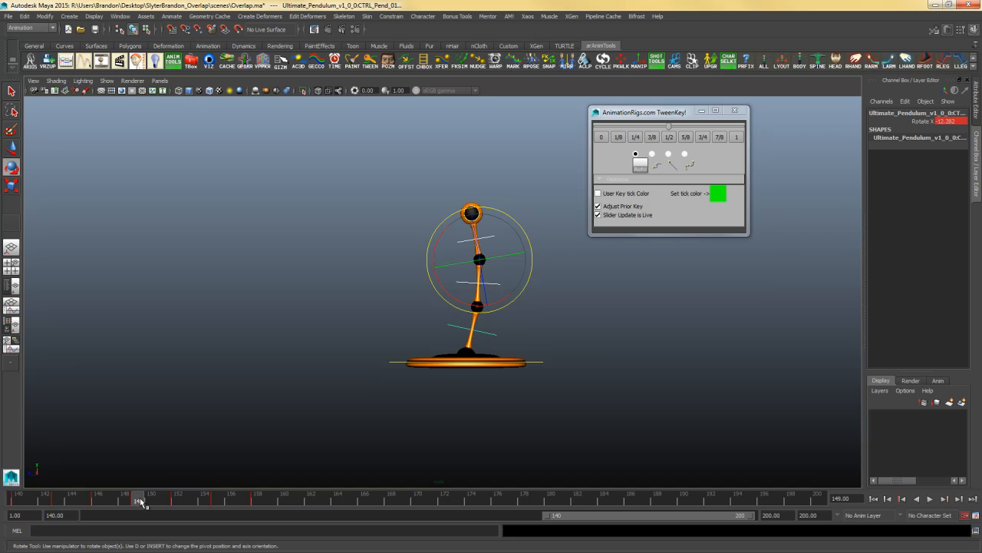
{"action": "left_click_drag", "start_coordinate": [139, 503], "coordinate": [307, 502], "text": "shift"}
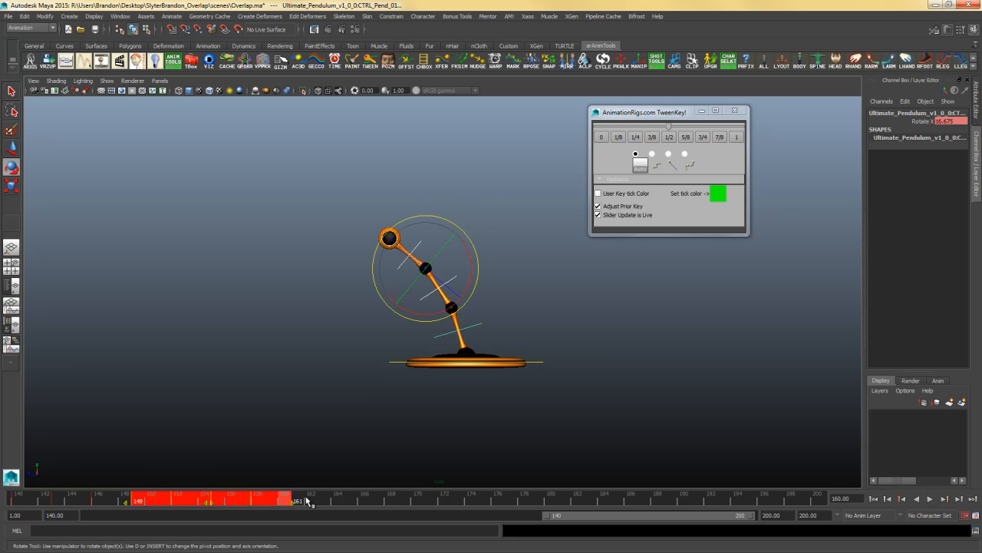
{"action": "right_click", "coordinate": [160, 503]}
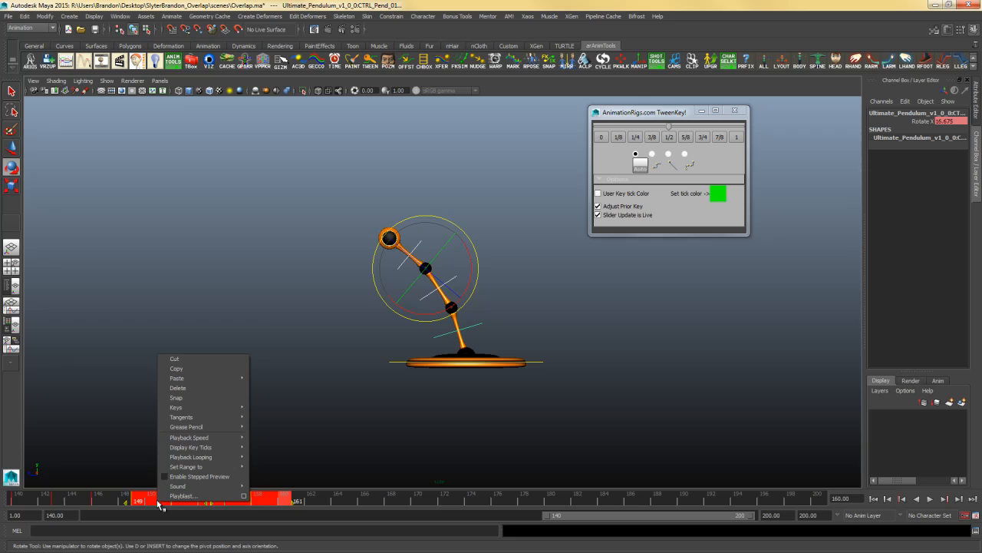
{"action": "left_click", "coordinate": [189, 371]}
Paste the copied swing cycle keys onto the joint controls at frames 161, 173 and 185
{"action": "left_click_drag", "start_coordinate": [259, 501], "coordinate": [302, 505]}
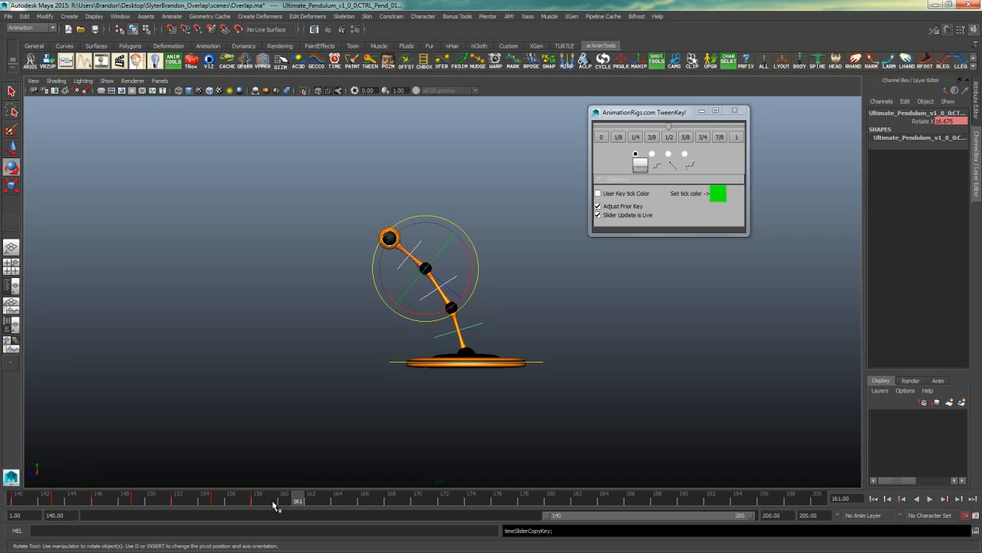
{"action": "right_click", "coordinate": [300, 503]}
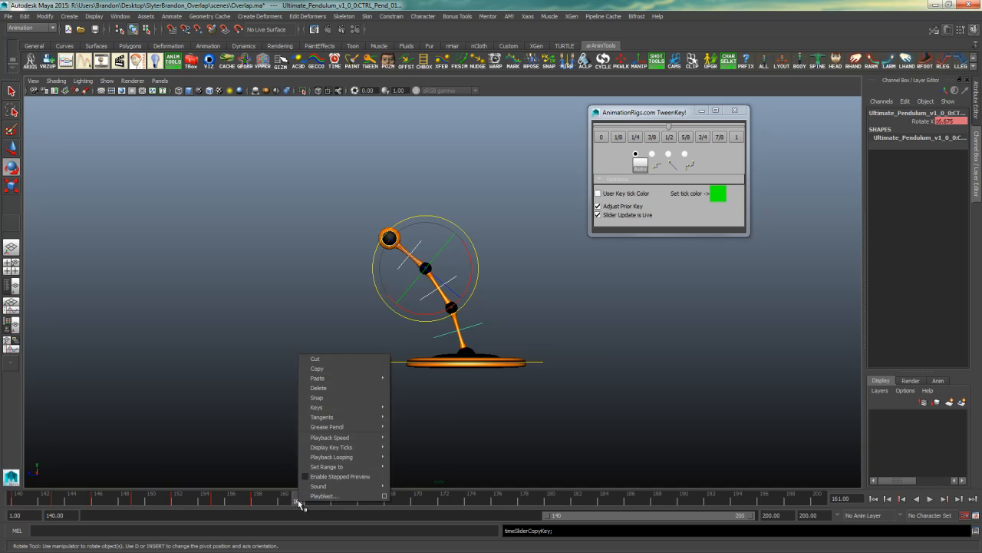
{"action": "mouse_move", "coordinate": [346, 377]}
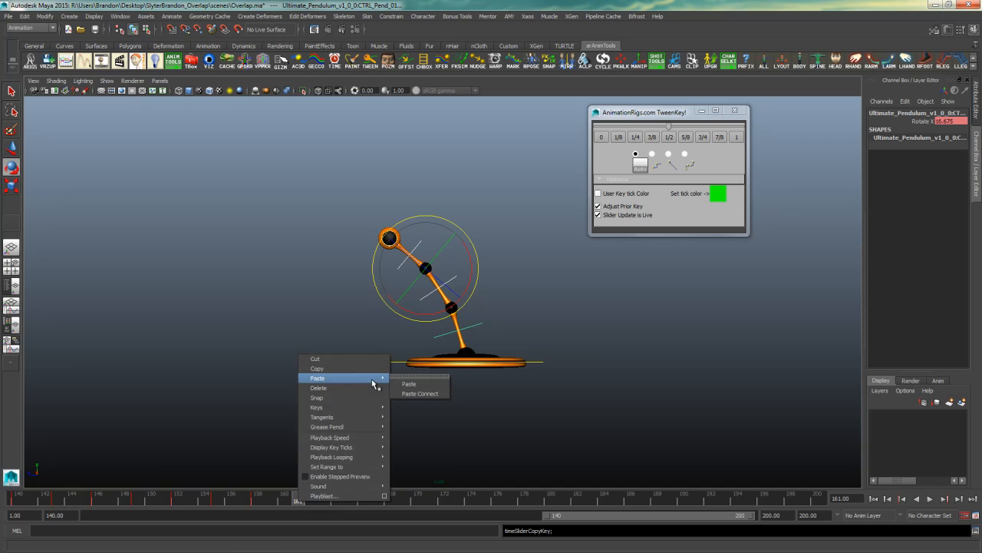
{"action": "left_click", "coordinate": [407, 379]}
{"action": "left_click_drag", "start_coordinate": [135, 502], "coordinate": [420, 510]}
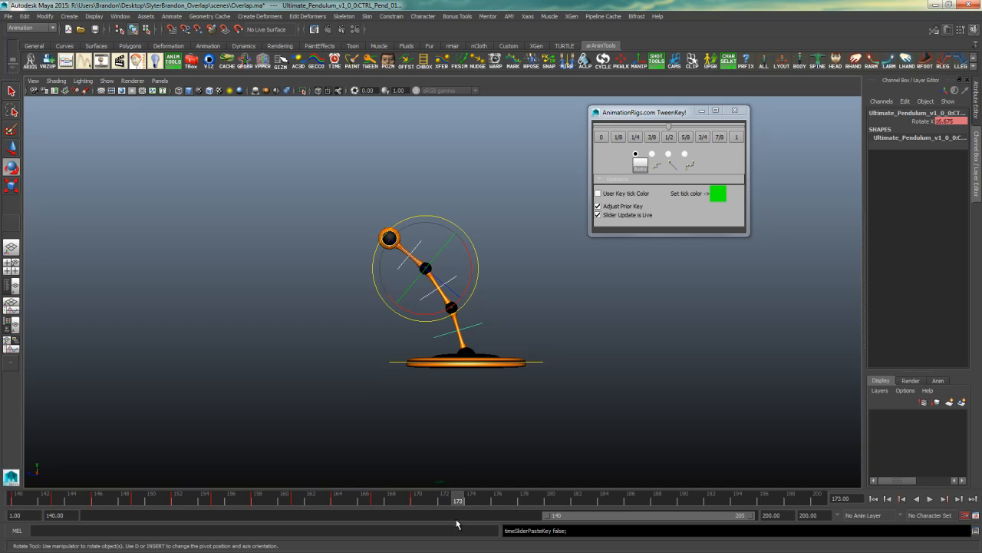
{"action": "right_click", "coordinate": [458, 503]}
{"action": "mouse_move", "coordinate": [496, 379]}
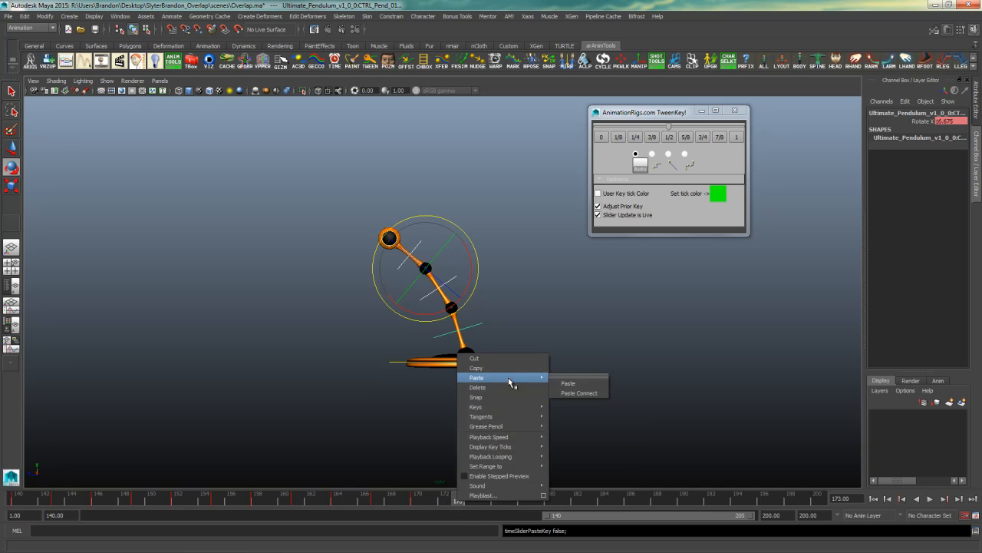
{"action": "left_click", "coordinate": [567, 383]}
{"action": "left_click_drag", "start_coordinate": [577, 504], "coordinate": [589, 520]}
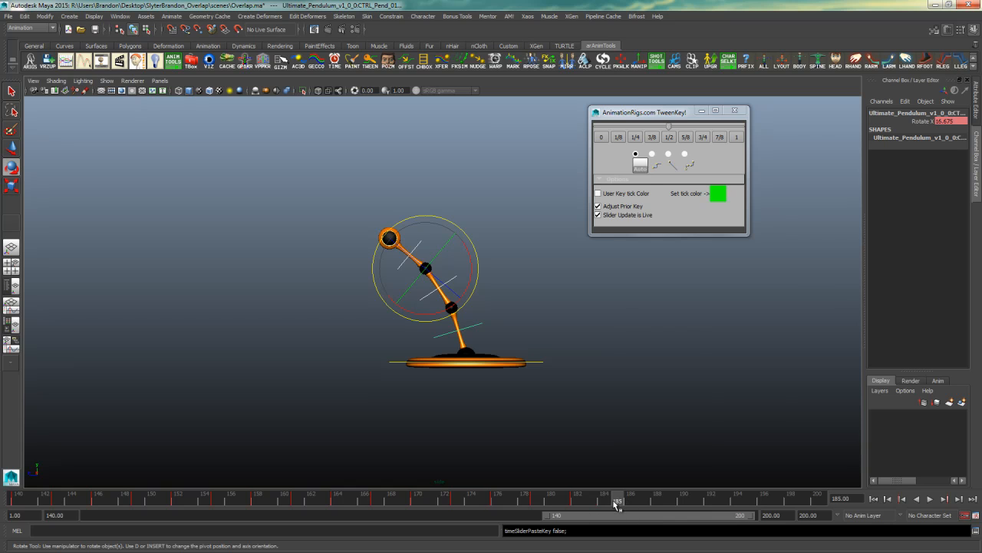
{"action": "right_click", "coordinate": [616, 504]}
{"action": "mouse_move", "coordinate": [647, 379]}
{"action": "left_click", "coordinate": [715, 384]}
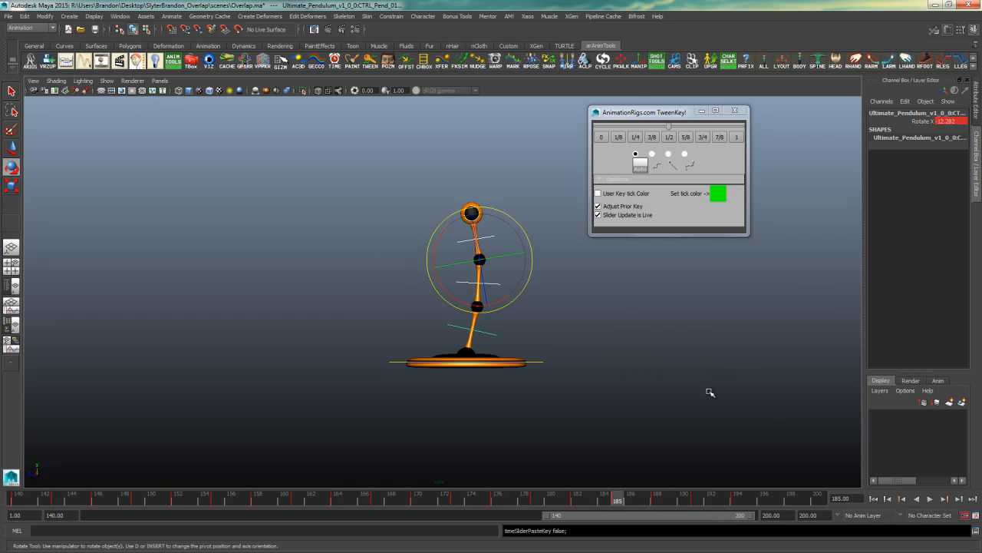
Deselect the controls, play the animation from frame 140 to examine the repeated swing, and return to frame 140
{"action": "left_click", "coordinate": [888, 498]}
{"action": "left_click", "coordinate": [792, 406]}
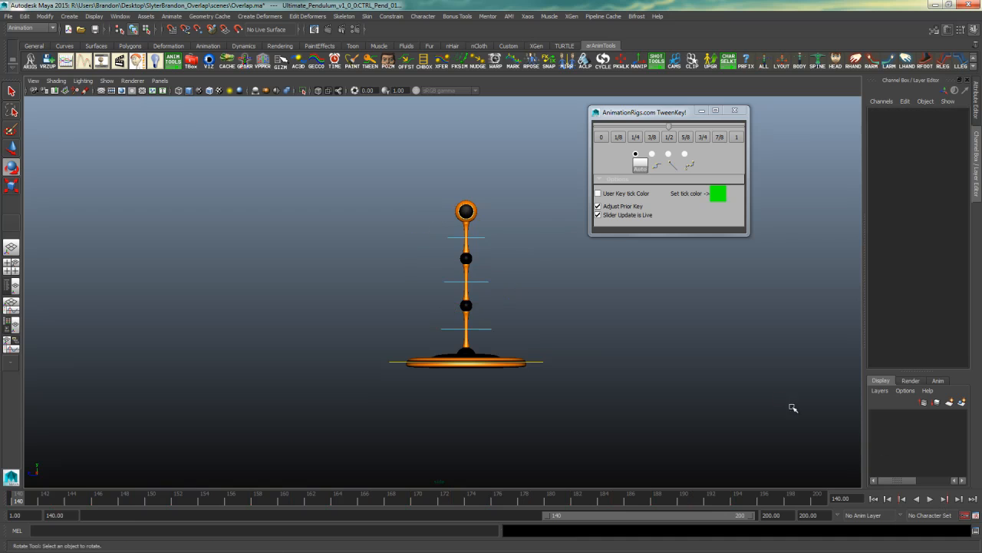
{"action": "left_click", "coordinate": [931, 499]}
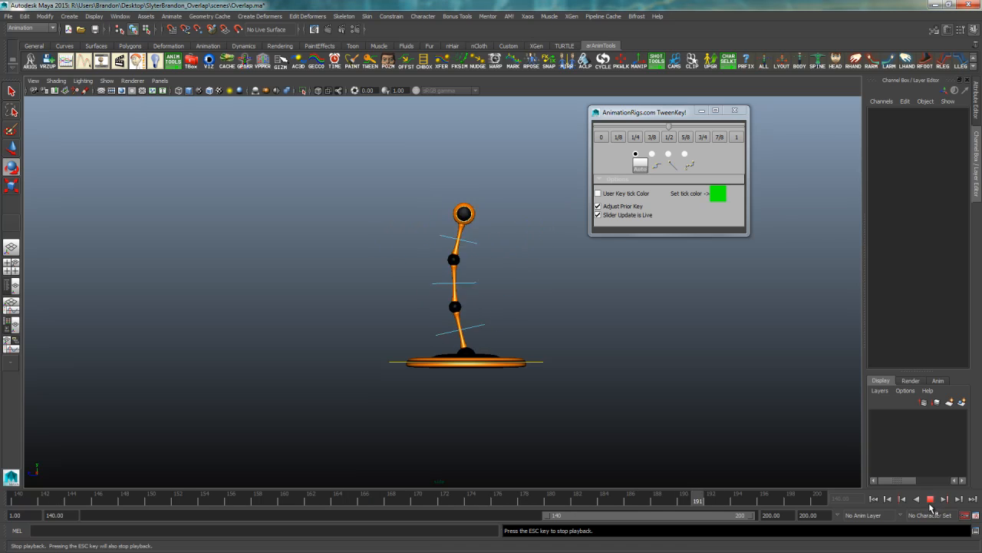
{"action": "left_click", "coordinate": [932, 501]}
{"action": "left_click", "coordinate": [874, 500]}
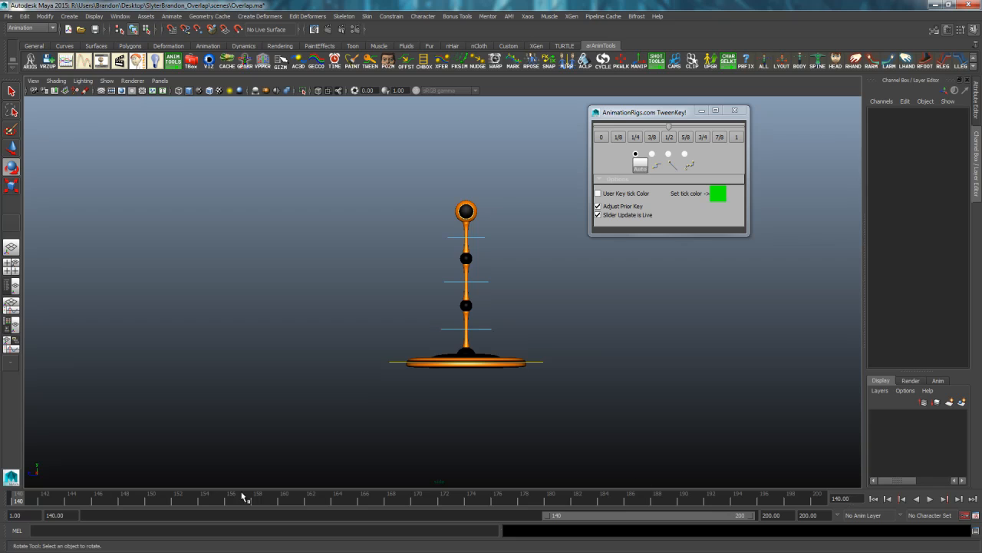
Set the playback range start to frame 1 and minimize the TweenKey window
{"action": "left_click_drag", "start_coordinate": [547, 519], "coordinate": [64, 515]}
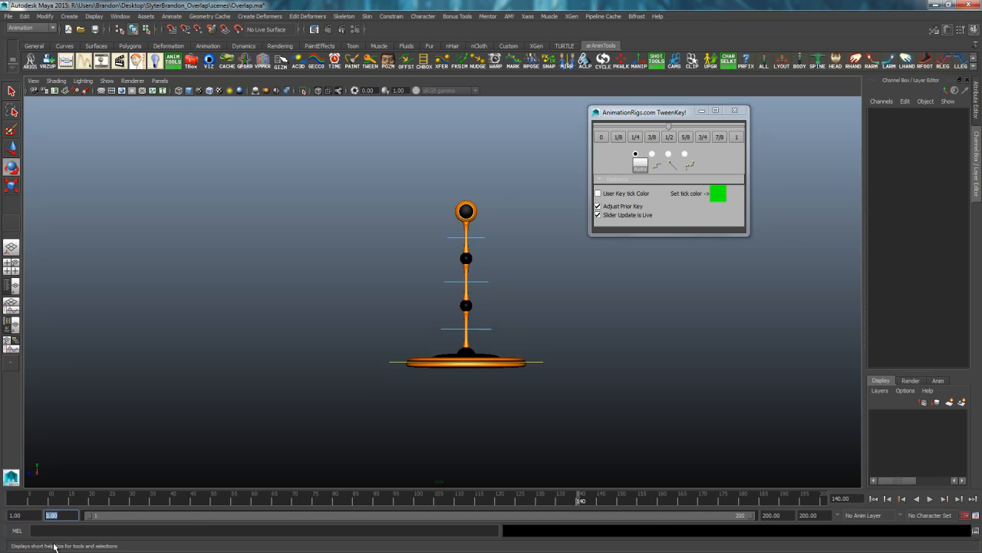
{"action": "type", "text": "1"}
{"action": "left_click_drag", "start_coordinate": [520, 204], "coordinate": [354, 398]}
{"action": "left_click", "coordinate": [700, 366]}
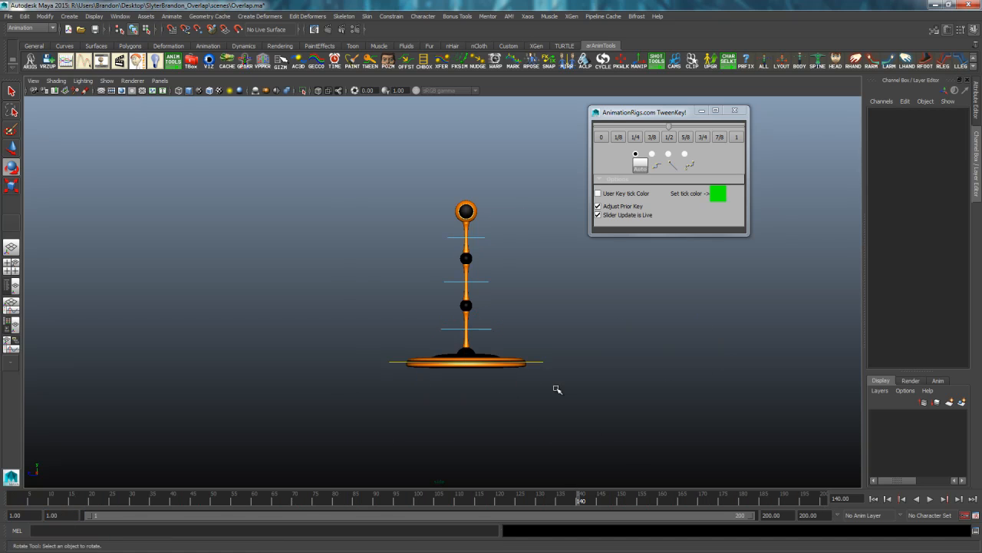
{"action": "right_click_drag", "start_coordinate": [488, 392], "coordinate": [387, 396], "text": "alt"}
{"action": "middle_click_drag", "start_coordinate": [388, 396], "coordinate": [450, 370], "text": "alt"}
{"action": "left_click", "coordinate": [702, 110]}
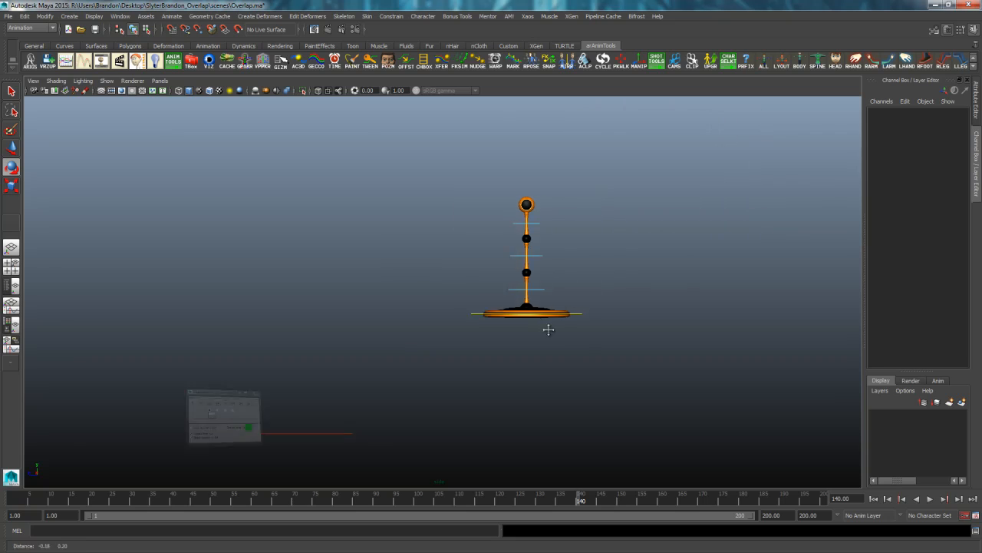
{"action": "middle_click_drag", "start_coordinate": [548, 328], "coordinate": [481, 346], "text": "alt"}
Play the whole animation from frame 1 to review it and save the scene
{"action": "left_click", "coordinate": [875, 498]}
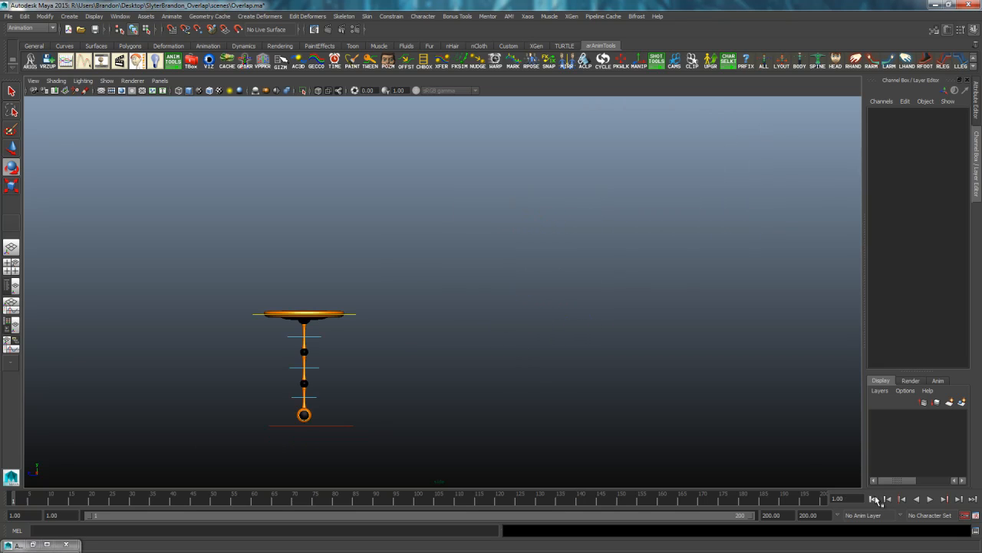
{"action": "left_click", "coordinate": [931, 499]}
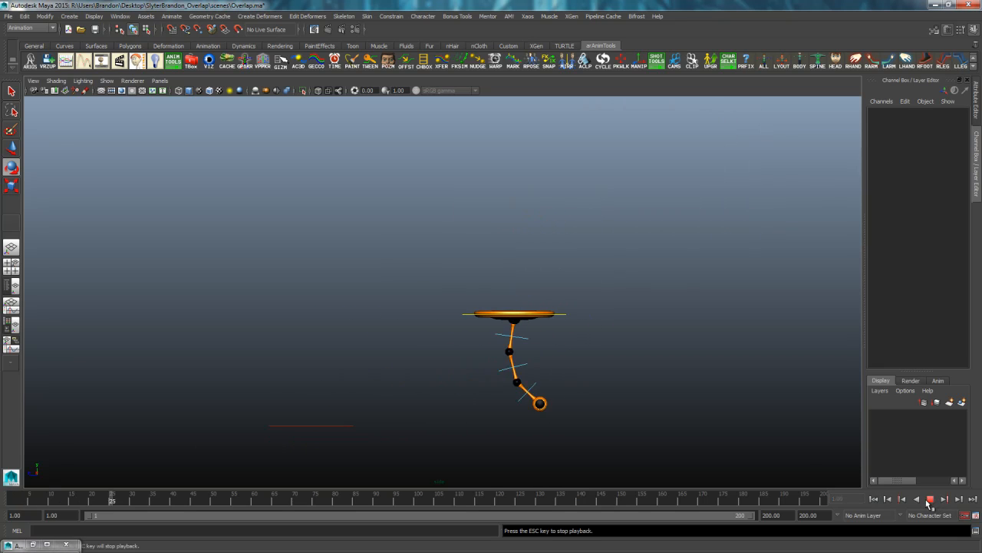
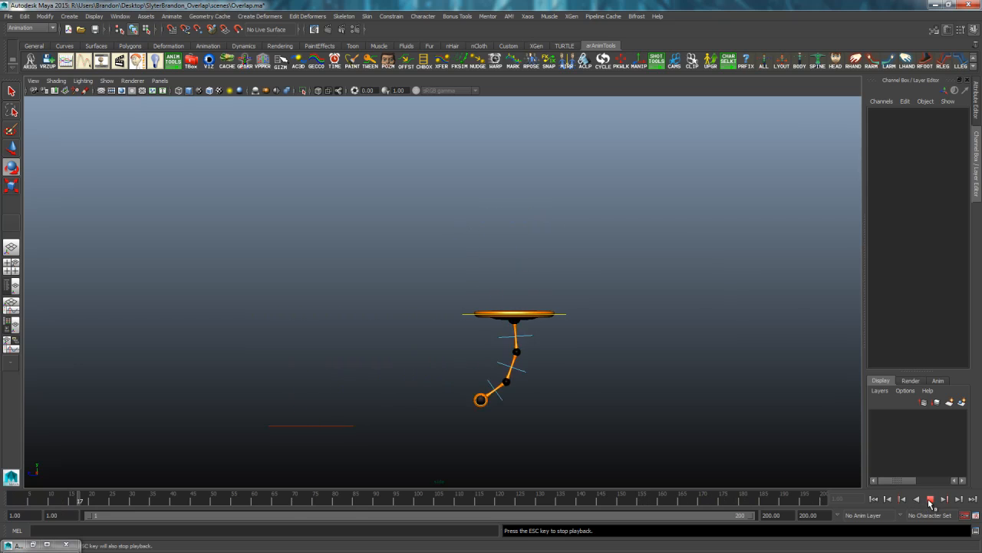
{"action": "left_click", "coordinate": [930, 499]}
{"action": "key", "text": "ctrl+s"}
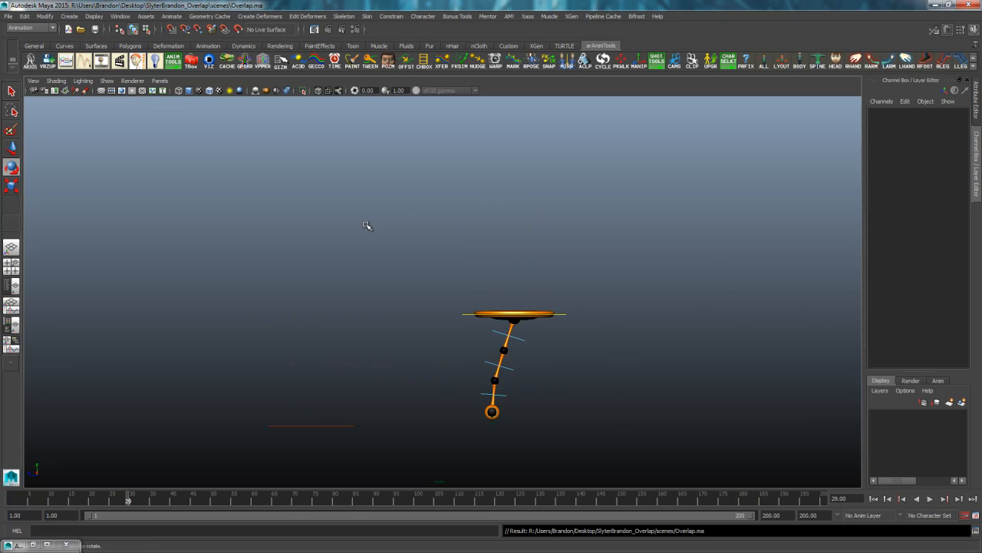
Hide the control curves in the side view and turn on the camera's resolution gate
{"action": "left_click", "coordinate": [106, 81]}
{"action": "left_click", "coordinate": [130, 127]}
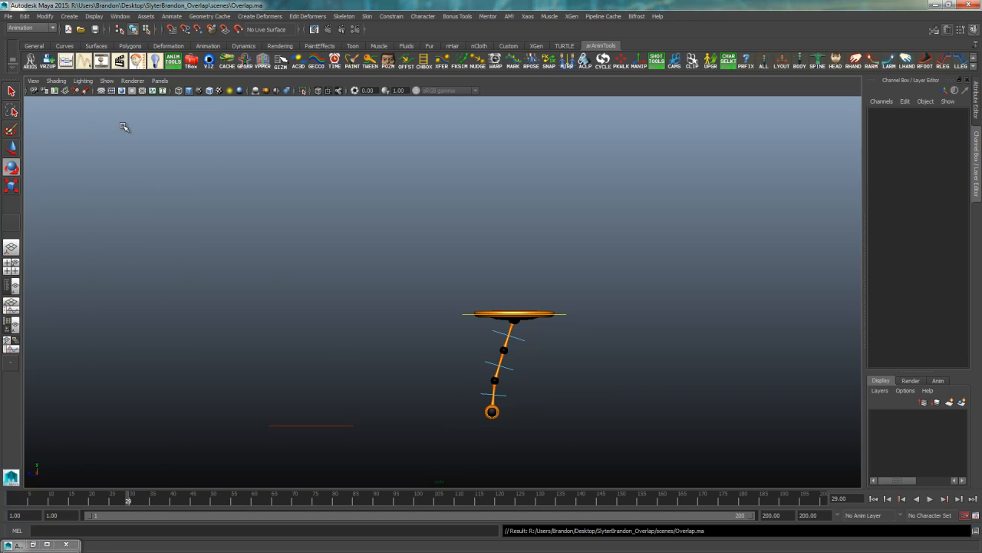
{"action": "left_click", "coordinate": [33, 81]}
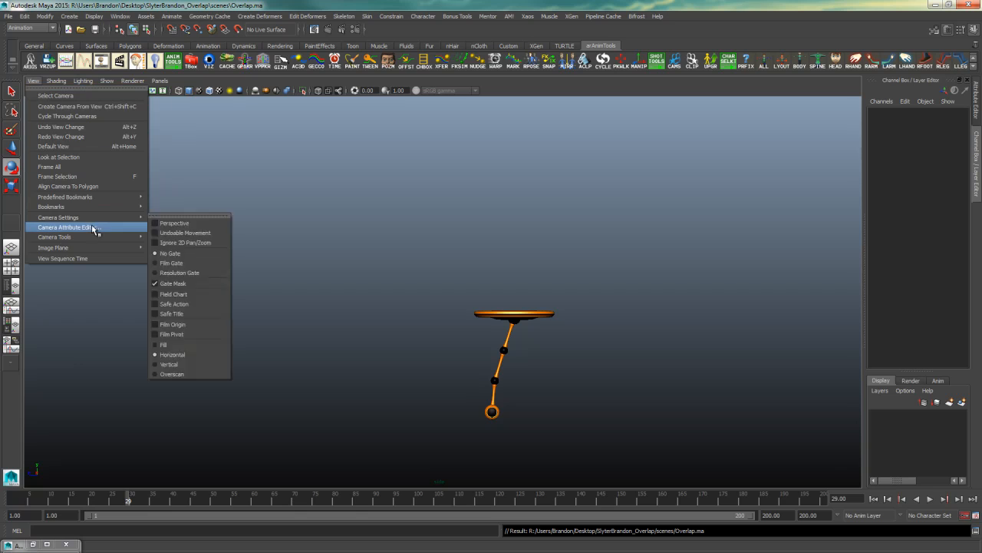
{"action": "left_click", "coordinate": [172, 272]}
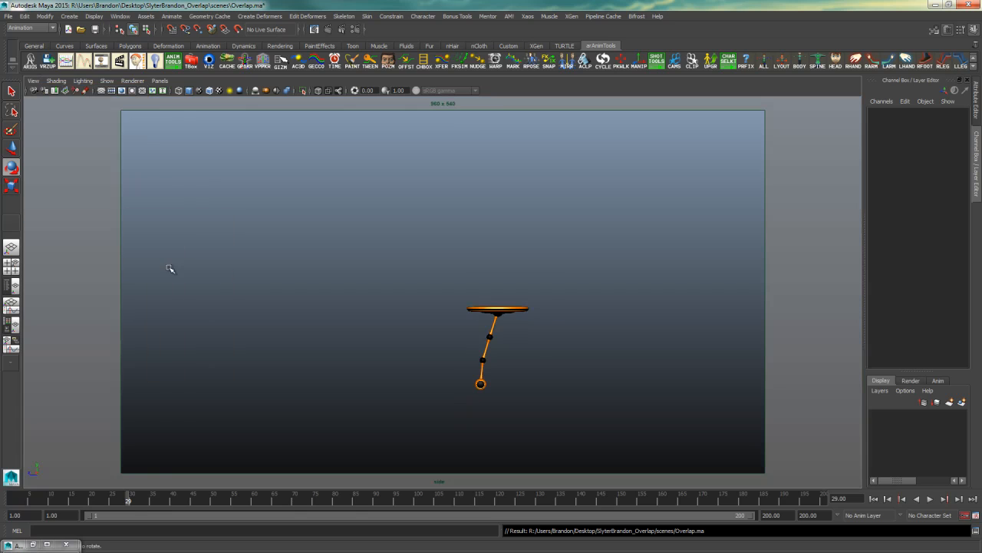
Frame the side camera so the pendulum fits inside the resolution gate, checking its position from the opening frames to frame 148
{"action": "left_click_drag", "start_coordinate": [31, 504], "coordinate": [11, 502]}
{"action": "key", "text": "alt+v"}
{"action": "middle_click_drag", "start_coordinate": [391, 416], "coordinate": [313, 381], "text": "alt"}
{"action": "right_click_drag", "start_coordinate": [324, 383], "coordinate": [419, 394], "text": "alt"}
{"action": "left_click_drag", "start_coordinate": [24, 499], "coordinate": [612, 500]}
{"action": "middle_click_drag", "start_coordinate": [508, 411], "coordinate": [544, 416], "text": "alt"}
{"action": "right_click_drag", "start_coordinate": [541, 416], "coordinate": [686, 419], "text": "alt"}
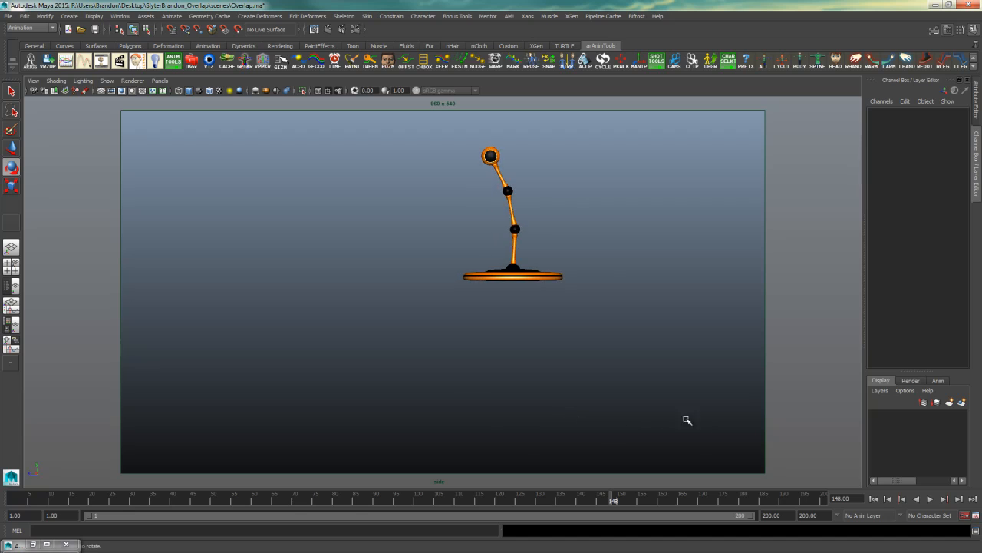
{"action": "middle_click_drag", "start_coordinate": [613, 412], "coordinate": [662, 412], "text": "alt"}
{"action": "mouse_move", "coordinate": [36, 500]}
{"action": "left_mouse_down"}
{"action": "mouse_move", "coordinate": [27, 501]}
{"action": "mouse_move", "coordinate": [204, 500]}
{"action": "mouse_move", "coordinate": [365, 483]}
{"action": "mouse_move", "coordinate": [801, 491]}
{"action": "mouse_move", "coordinate": [95, 460]}
{"action": "mouse_move", "coordinate": [20, 499]}
{"action": "left_mouse_up"}
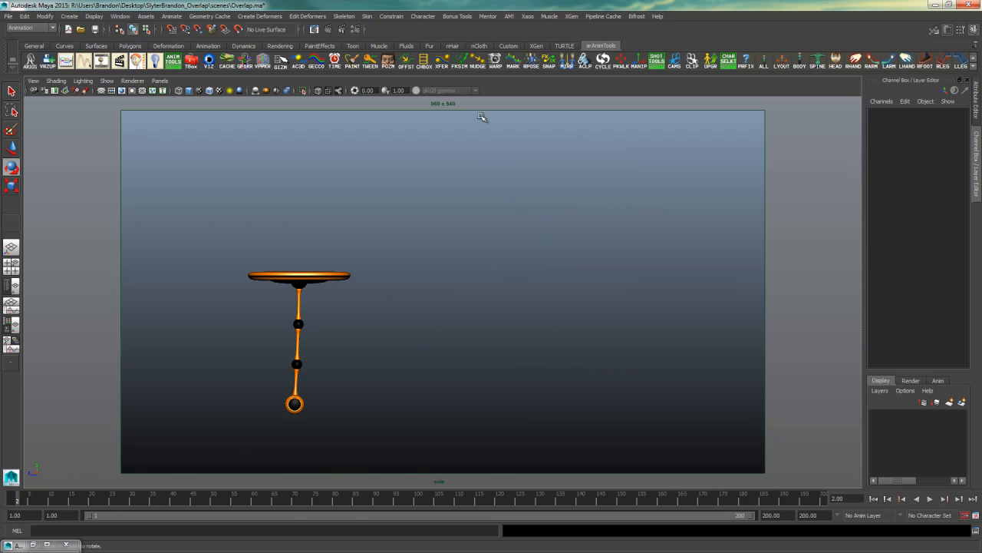
Set the image size preset to HD 720 in the render settings and close them
{"action": "left_click", "coordinate": [354, 30]}
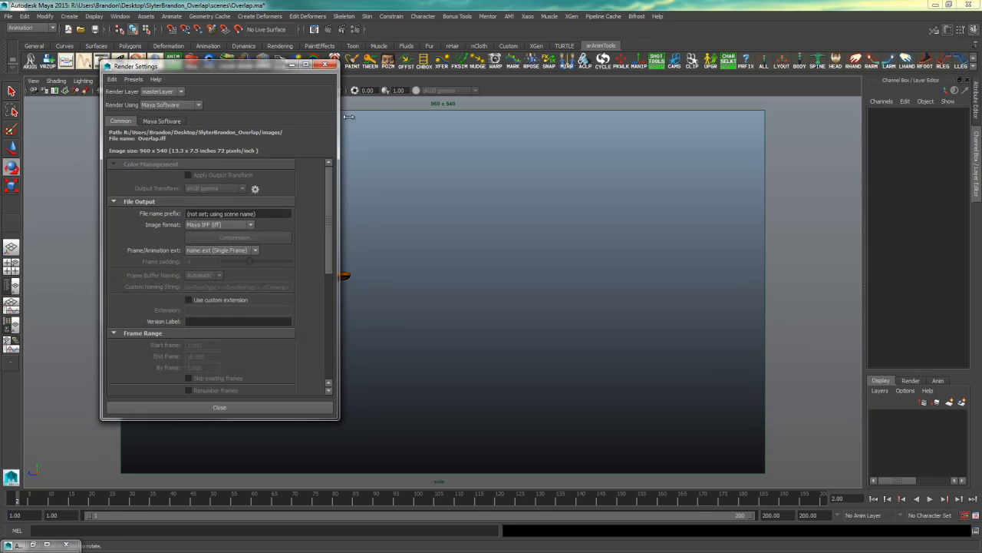
{"action": "left_click_drag", "start_coordinate": [331, 176], "coordinate": [336, 265]}
{"action": "left_click", "coordinate": [143, 275]}
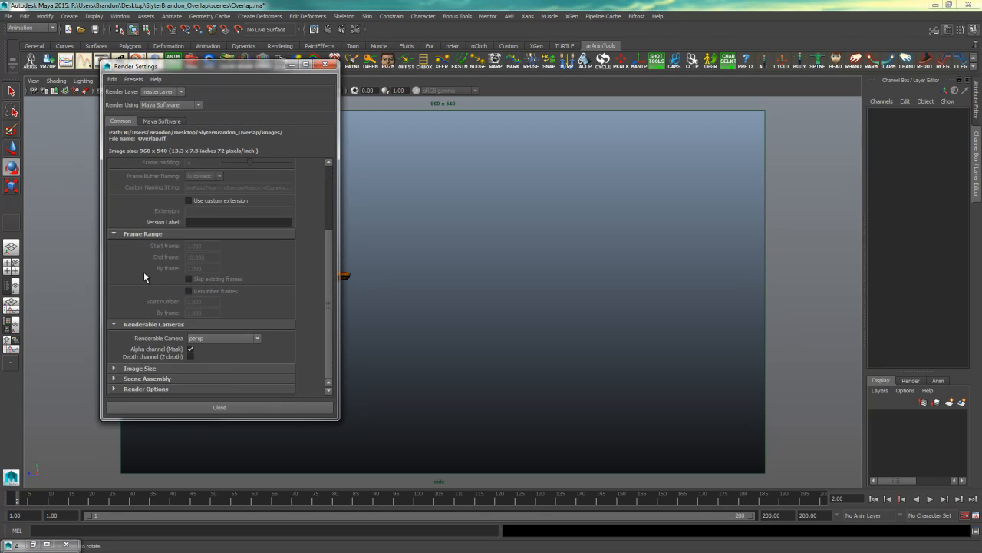
{"action": "left_click", "coordinate": [134, 368]}
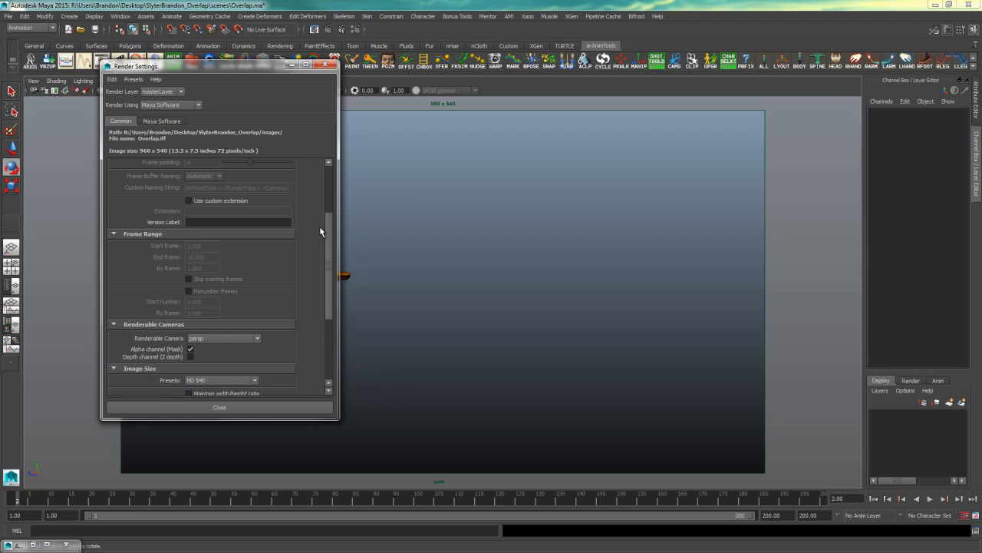
{"action": "scroll", "coordinate": [321, 232], "scroll_direction": "down", "scroll_amount": 2}
{"action": "left_click", "coordinate": [241, 331]}
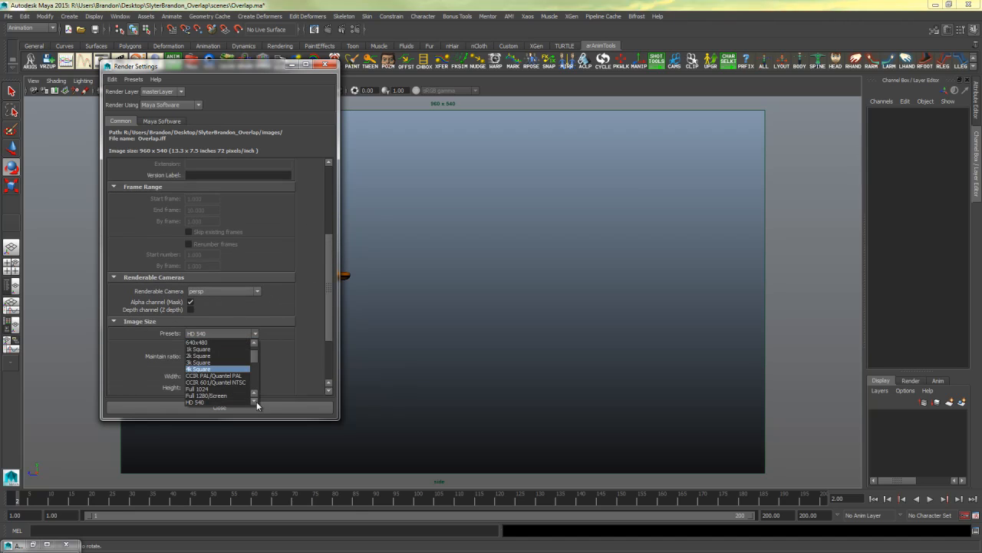
{"action": "left_click", "coordinate": [206, 399]}
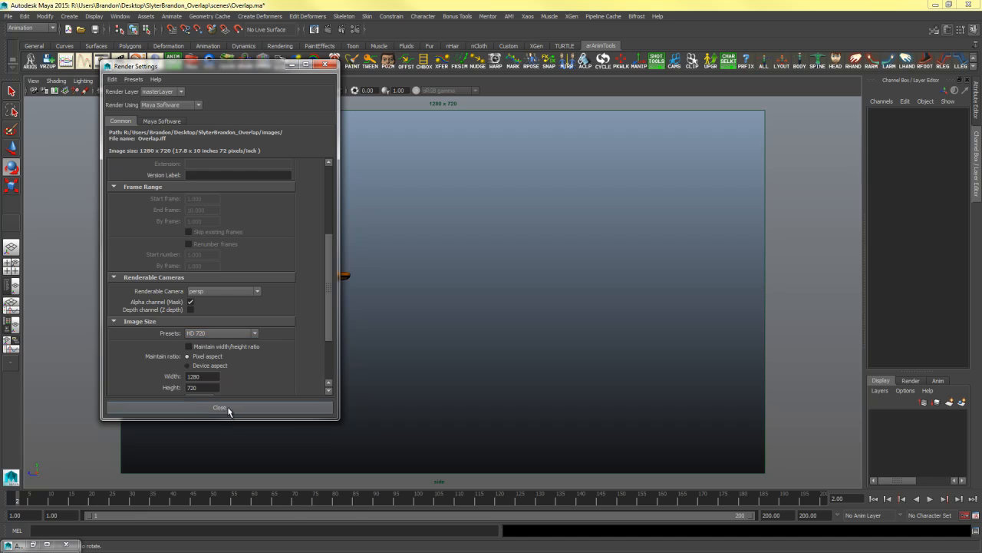
{"action": "left_click", "coordinate": [221, 407]}
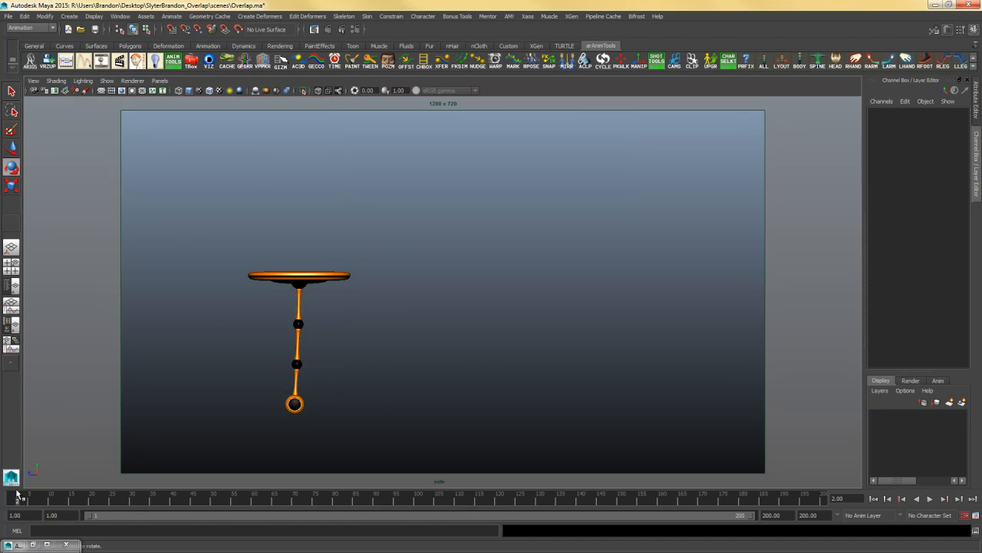
Tighten the side camera's framing so the pendulum fills the resolution gate from start to finish, and play the animation to check it
{"action": "left_click_drag", "start_coordinate": [17, 495], "coordinate": [618, 499]}
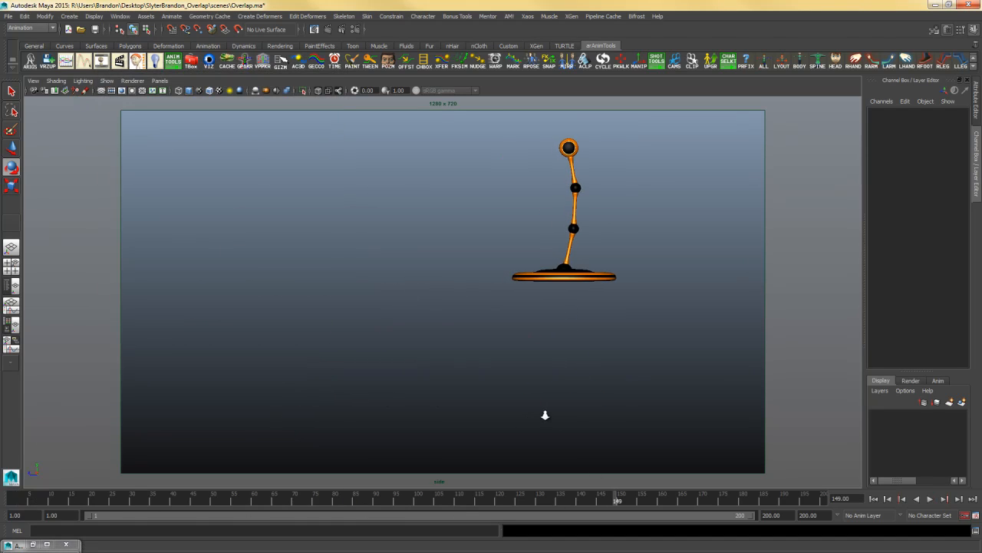
{"action": "right_click_drag", "start_coordinate": [545, 415], "coordinate": [591, 412], "text": "alt"}
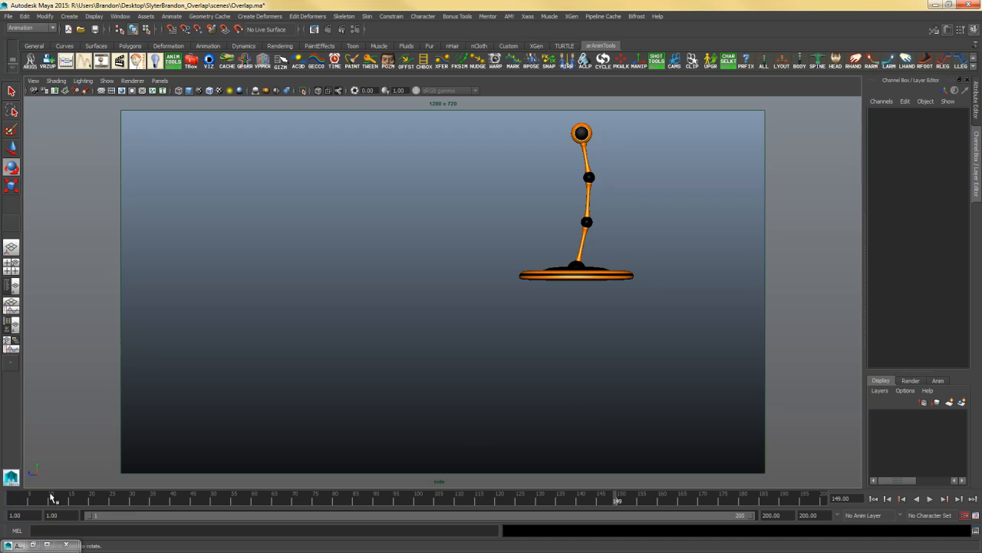
{"action": "left_click_drag", "start_coordinate": [52, 498], "coordinate": [17, 499]}
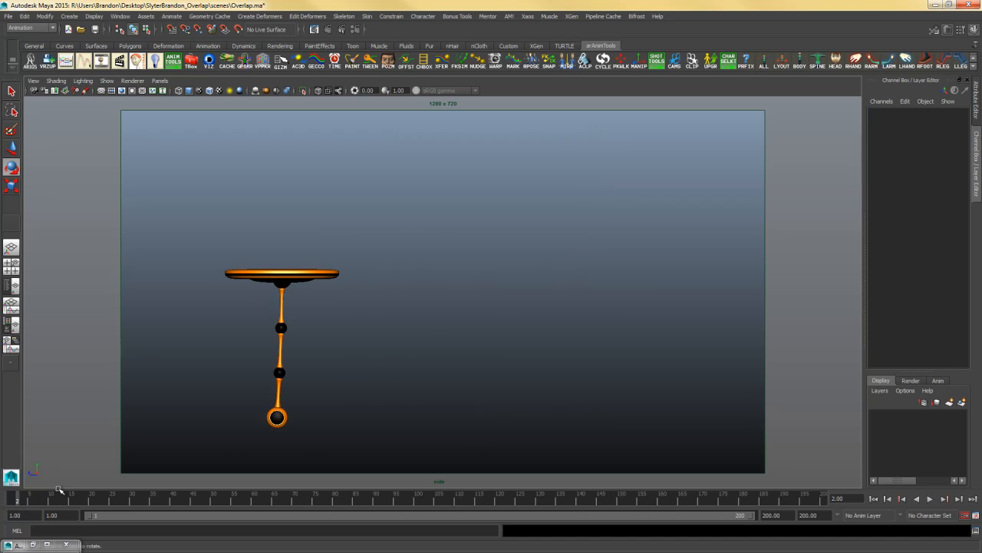
{"action": "middle_click_drag", "start_coordinate": [462, 407], "coordinate": [423, 398], "text": "alt"}
{"action": "right_click_drag", "start_coordinate": [422, 398], "coordinate": [459, 397], "text": "alt"}
{"action": "left_click_drag", "start_coordinate": [22, 499], "coordinate": [592, 471]}
{"action": "key", "text": "alt+v"}
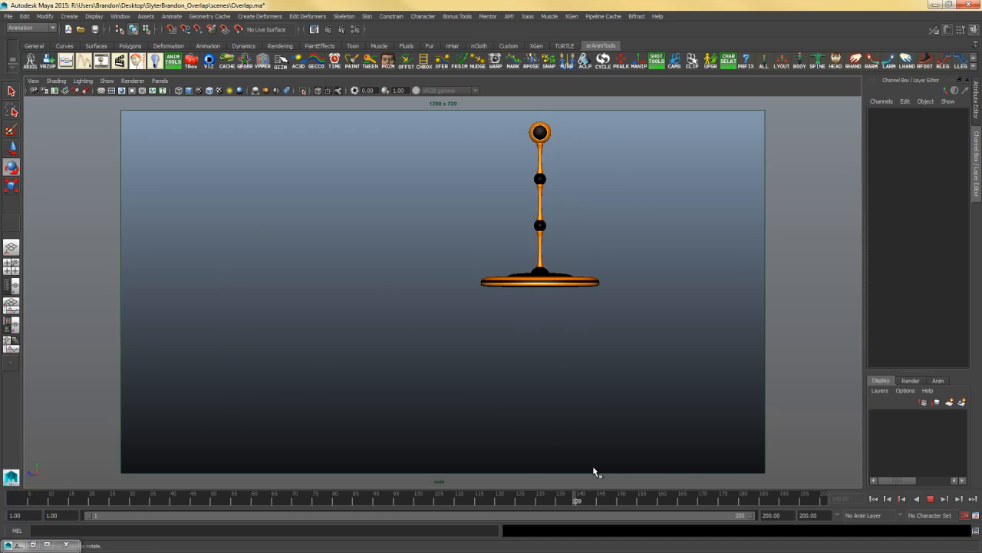
Turn off the side camera's resolution gate
{"action": "left_click", "coordinate": [33, 81]}
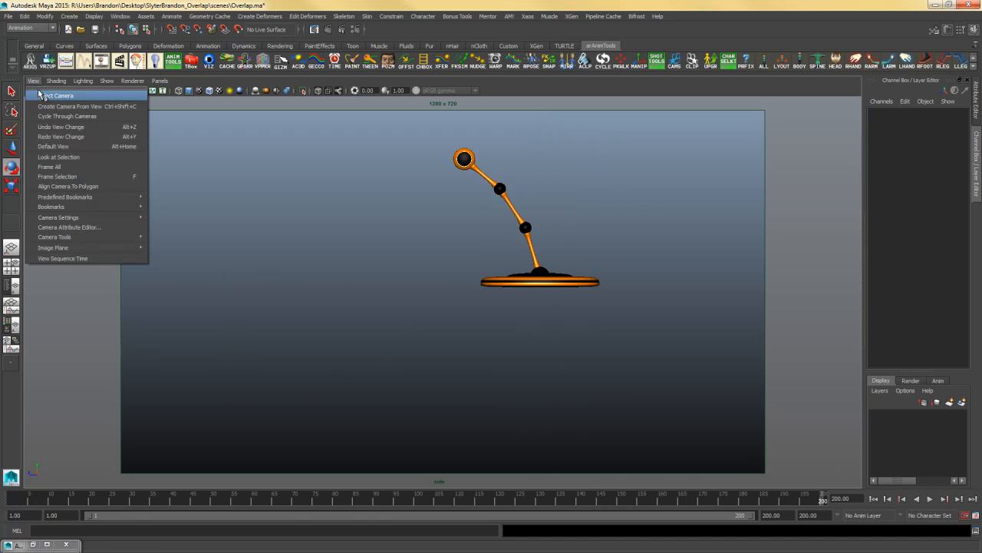
{"action": "mouse_move", "coordinate": [85, 219]}
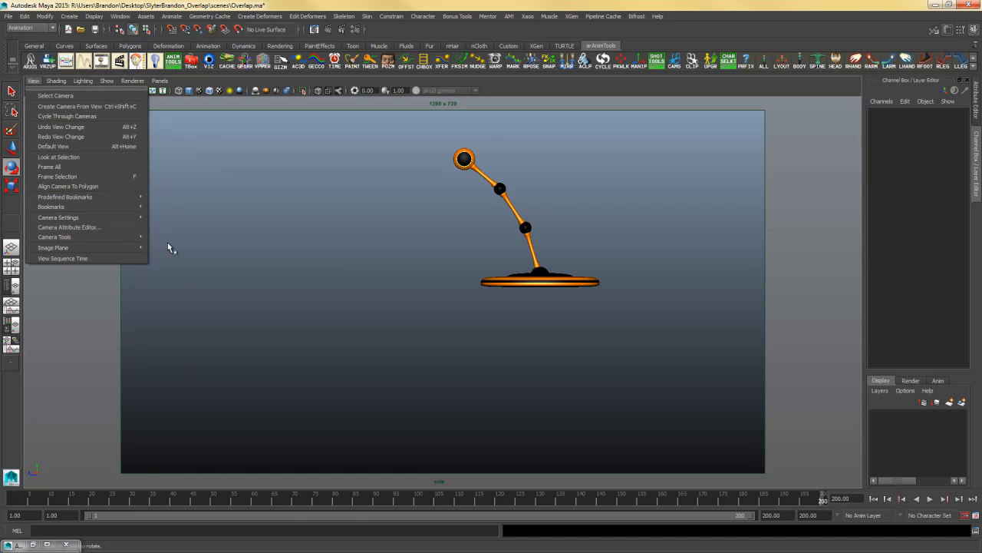
{"action": "mouse_move", "coordinate": [131, 219]}
{"action": "left_click", "coordinate": [187, 253]}
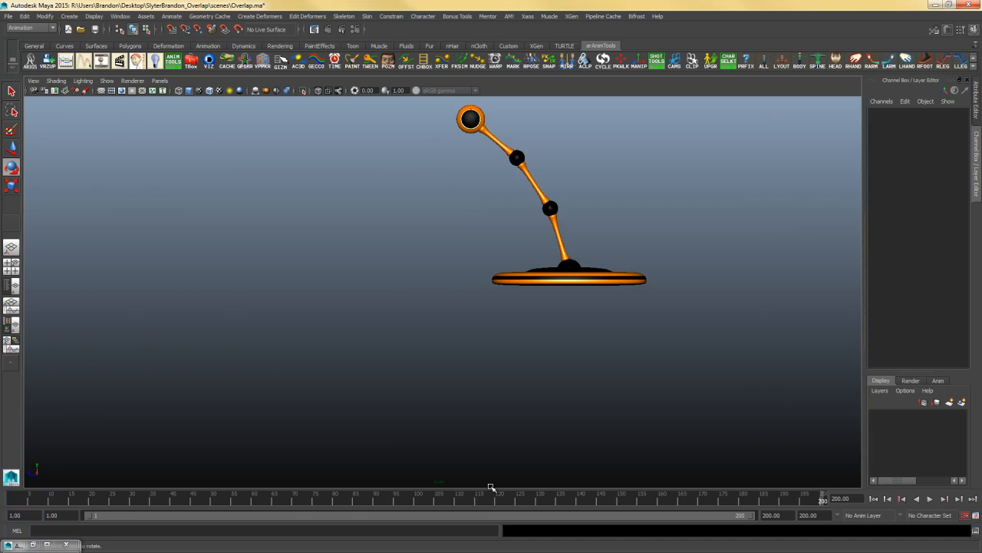
Open the playblast options and keep the qt format with PNG encoding, looking through the other available encodings
{"action": "right_click", "coordinate": [489, 501]}
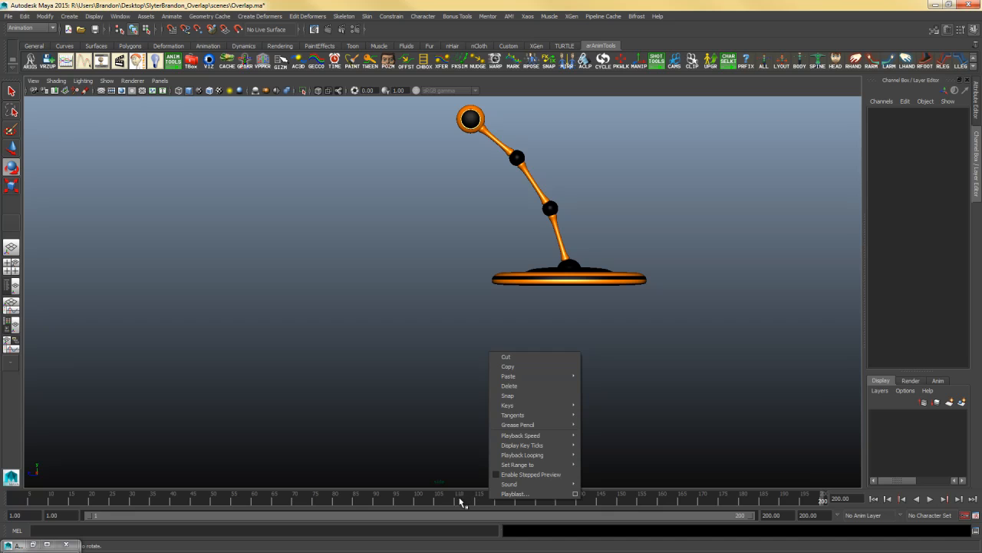
{"action": "left_click", "coordinate": [575, 493]}
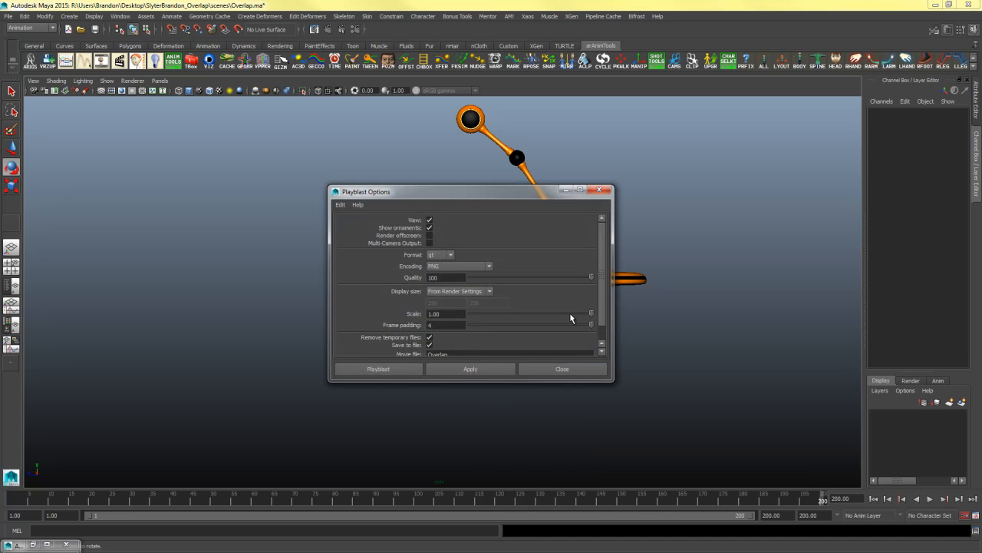
{"action": "left_click", "coordinate": [451, 256]}
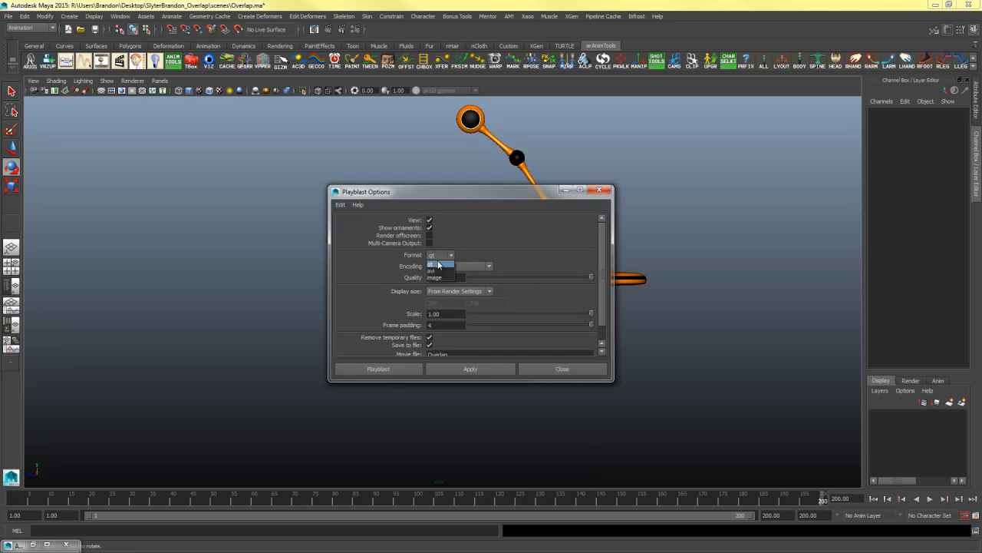
{"action": "left_click", "coordinate": [437, 265]}
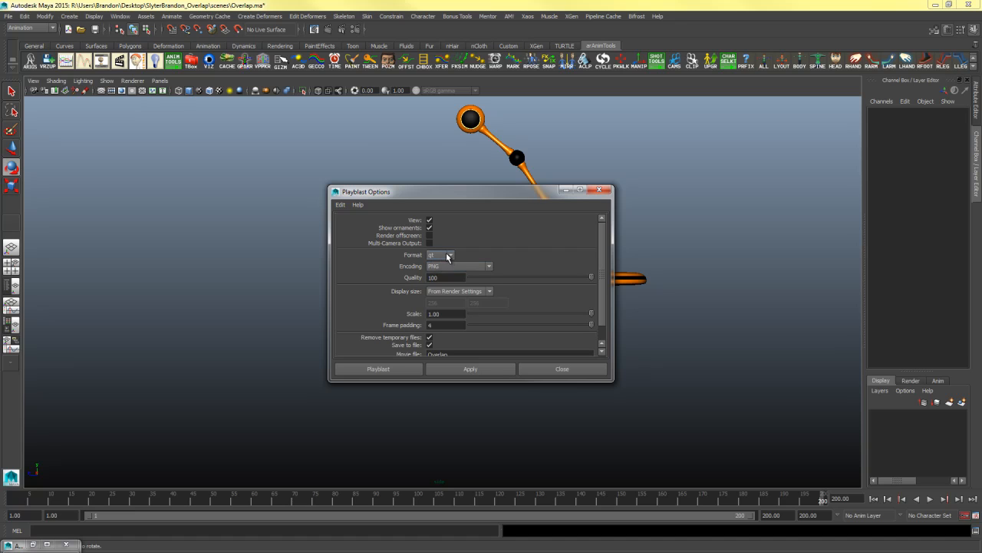
{"action": "left_click", "coordinate": [428, 266]}
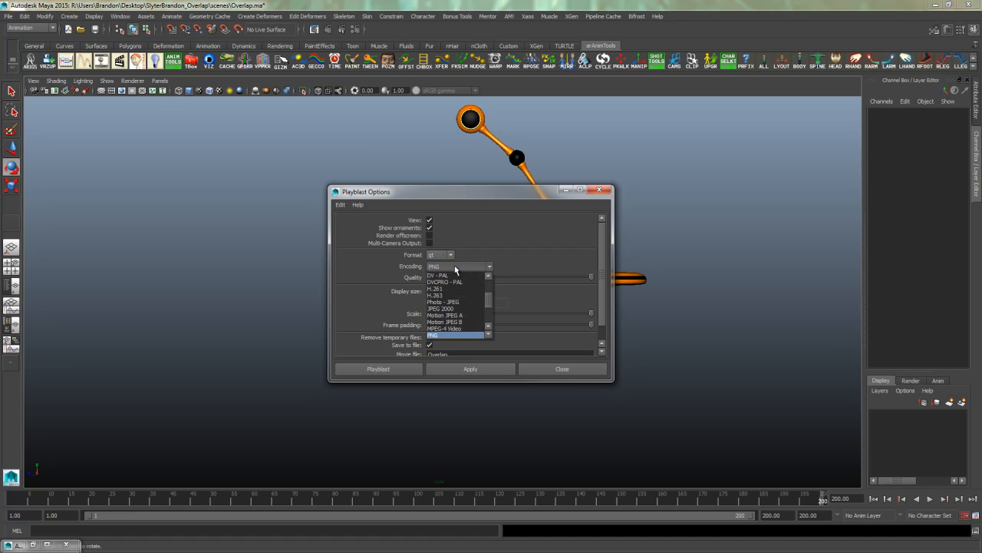
{"action": "left_click", "coordinate": [439, 337]}
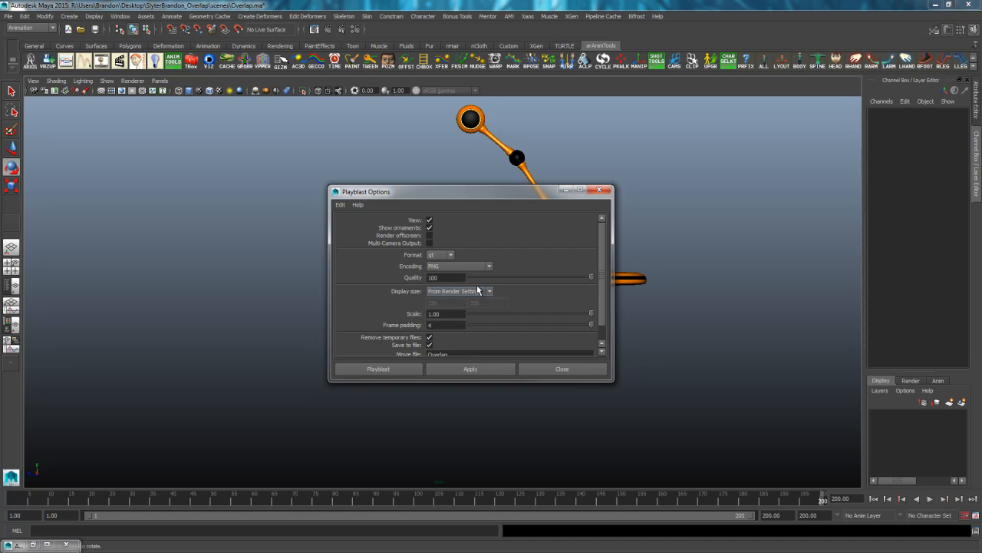
{"action": "left_click", "coordinate": [489, 265]}
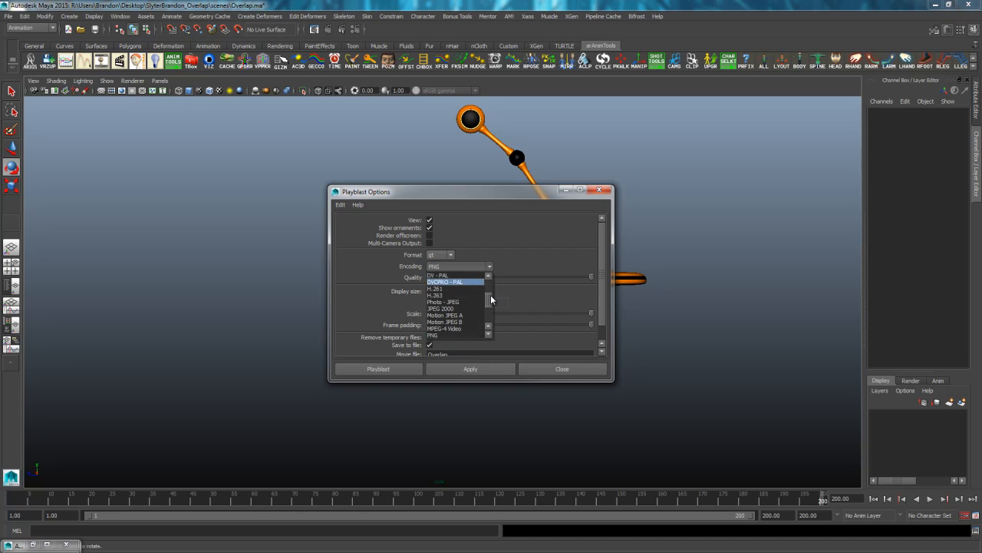
{"action": "scroll", "coordinate": [491, 300], "scroll_direction": "down", "scroll_amount": 4}
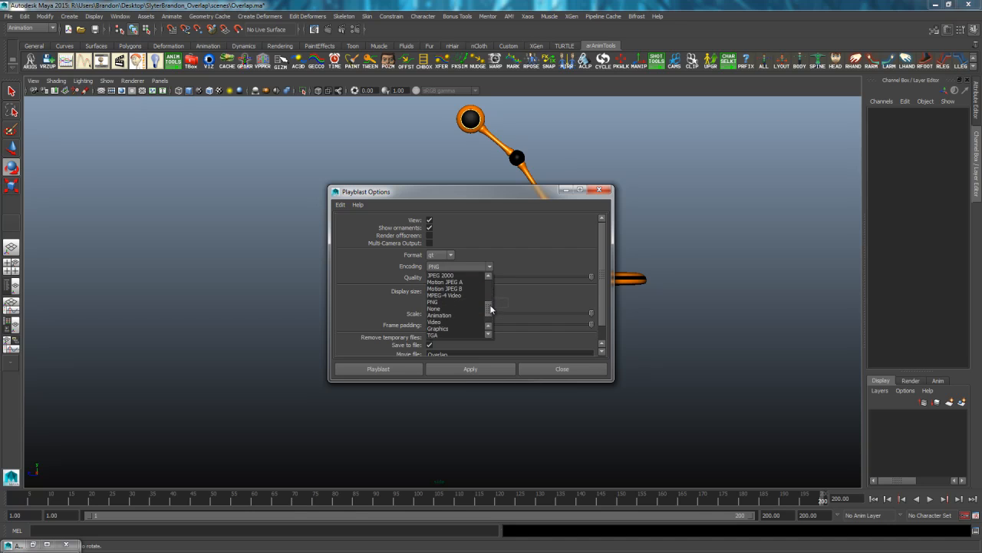
{"action": "left_click_drag", "start_coordinate": [490, 306], "coordinate": [491, 308]}
{"action": "left_click", "coordinate": [529, 243]}
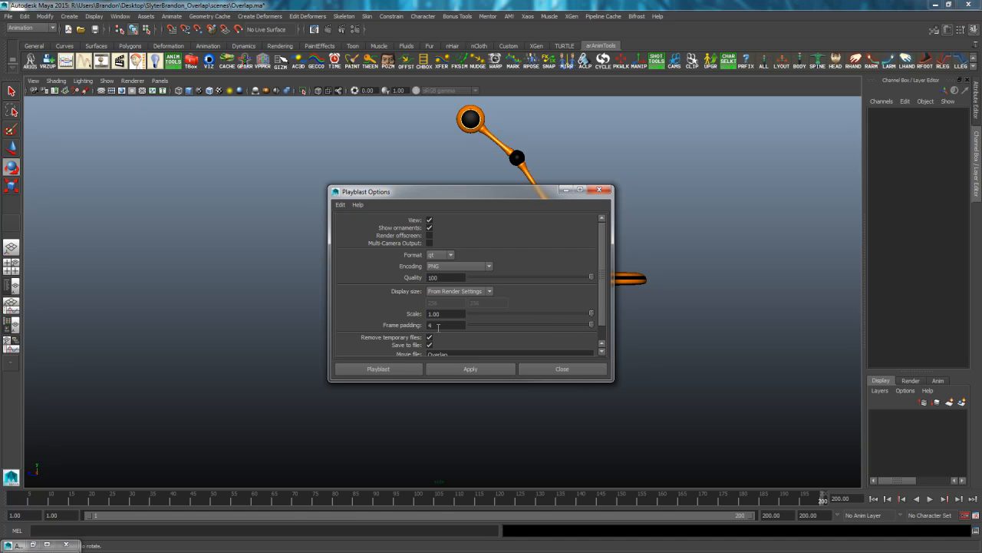
Disable saving to file and create a temporary playblast of the animation
{"action": "left_click_drag", "start_coordinate": [598, 301], "coordinate": [607, 329]}
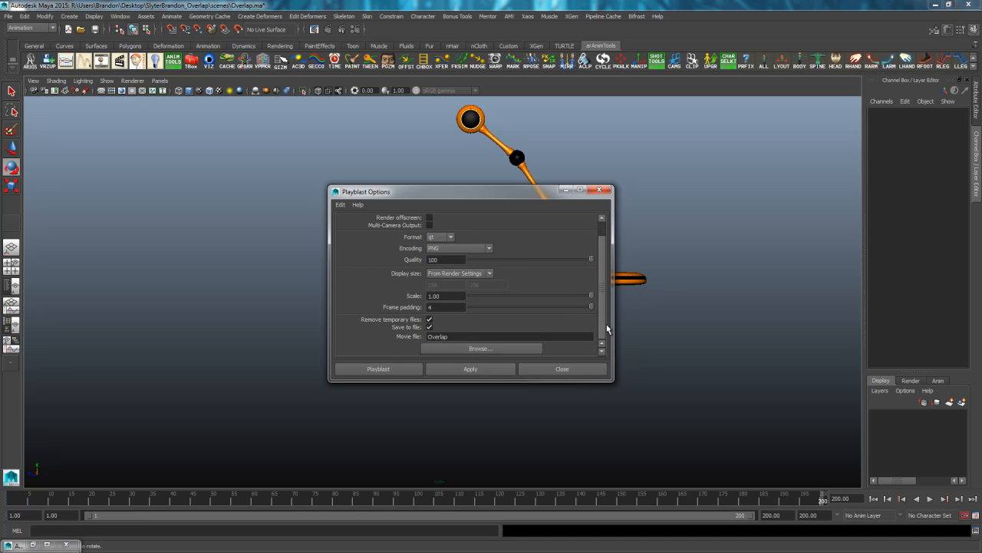
{"action": "left_click", "coordinate": [430, 327]}
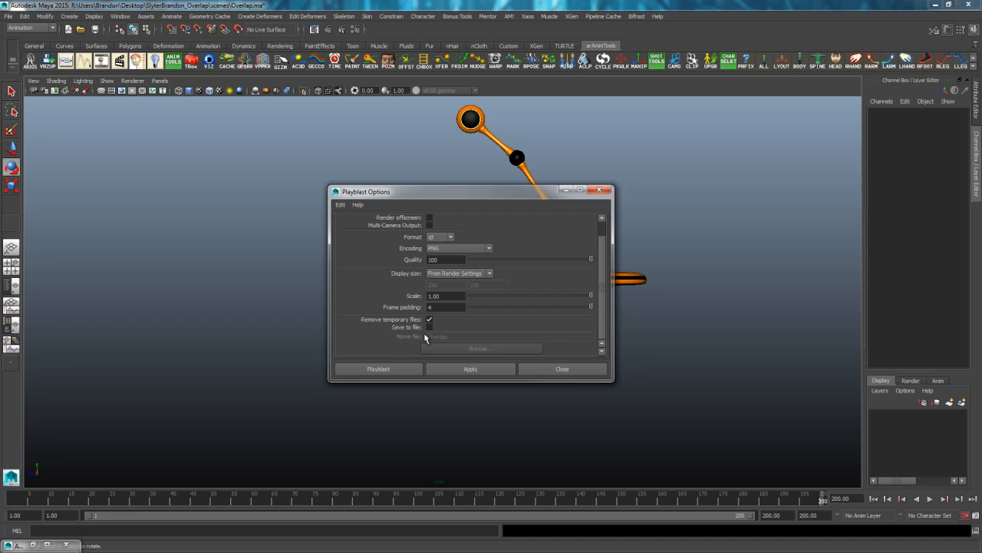
{"action": "left_click", "coordinate": [393, 369]}
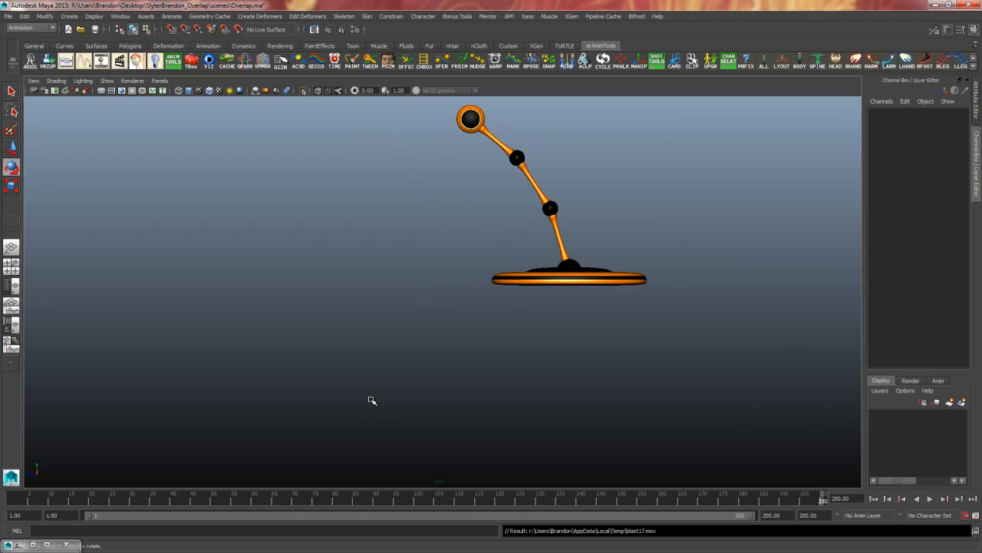
Loop the playblast movie in the player, watch the swing, and close the movie
{"action": "left_click_drag", "start_coordinate": [431, 53], "coordinate": [443, 41]}
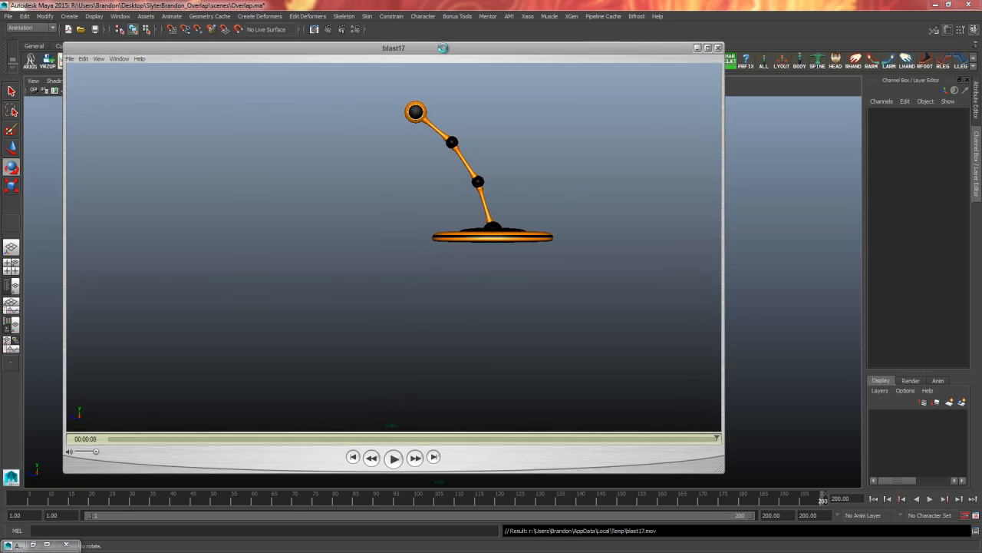
{"action": "left_click", "coordinate": [119, 56]}
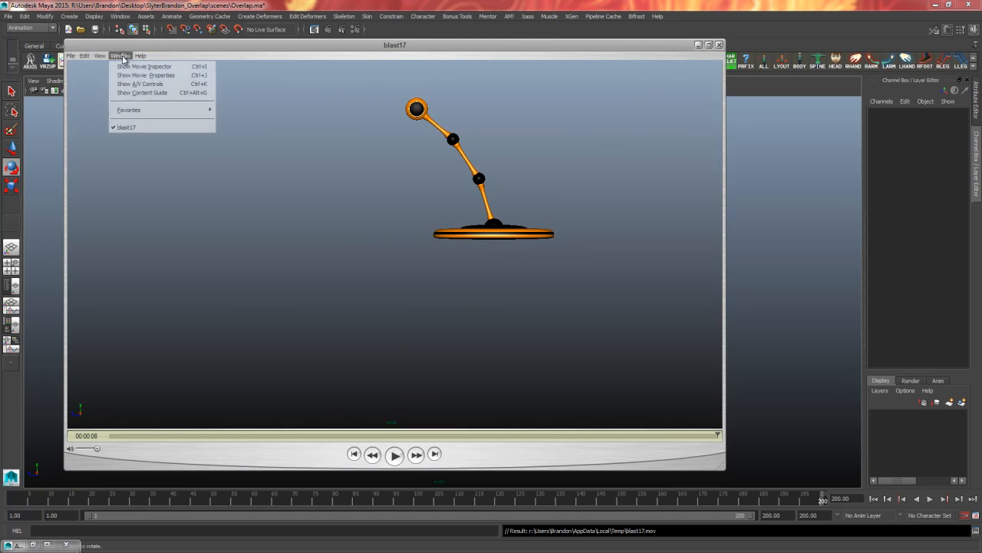
{"action": "mouse_move", "coordinate": [101, 56]}
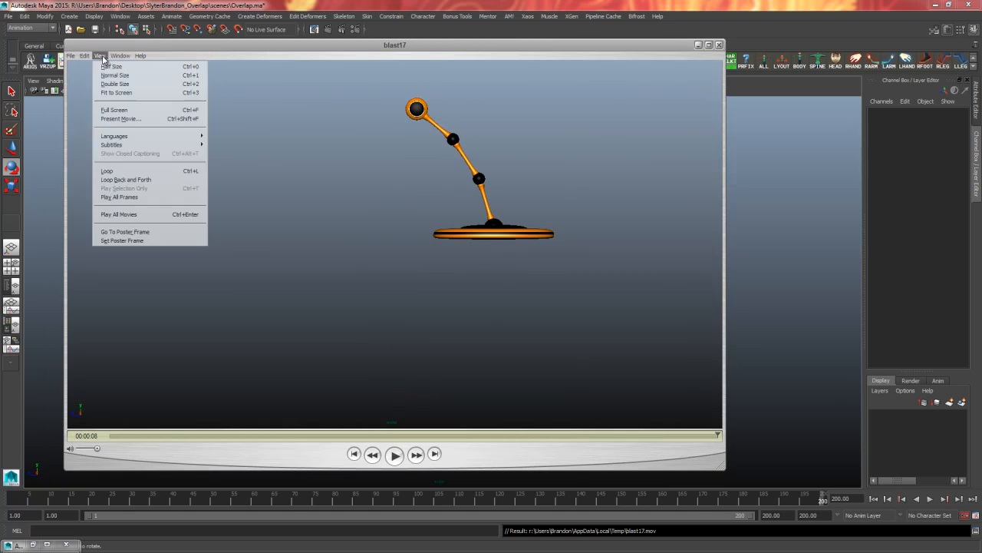
{"action": "left_click", "coordinate": [151, 171]}
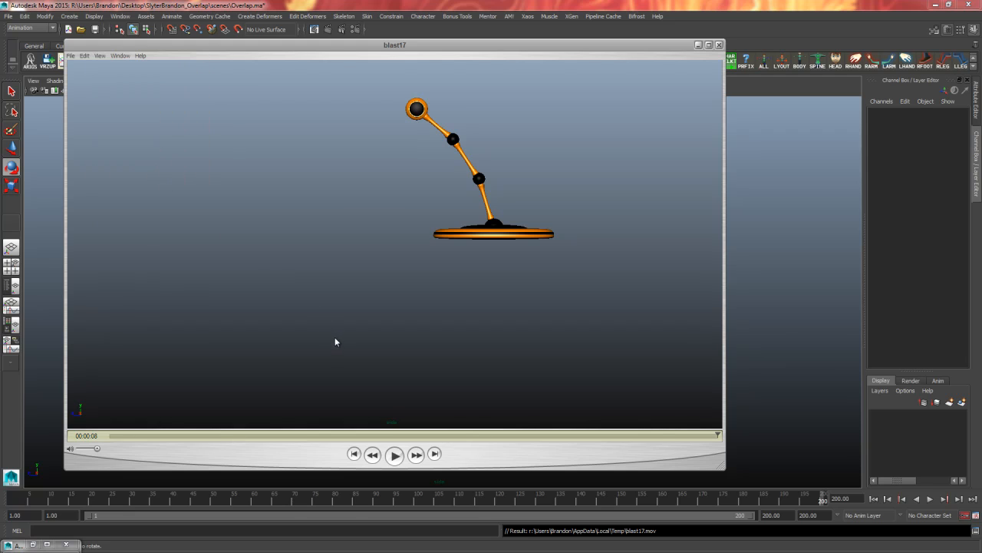
{"action": "left_click", "coordinate": [395, 458]}
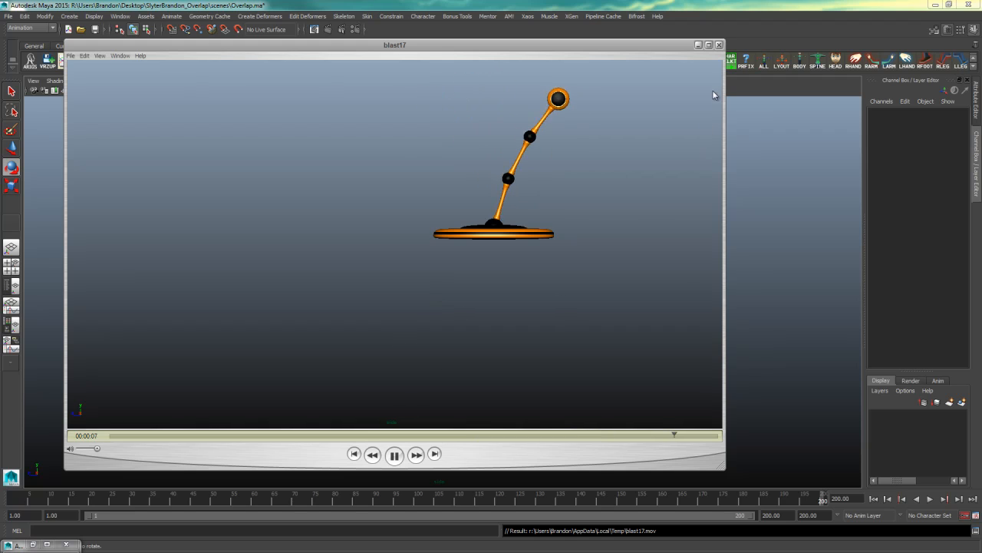
{"action": "left_click", "coordinate": [719, 45]}
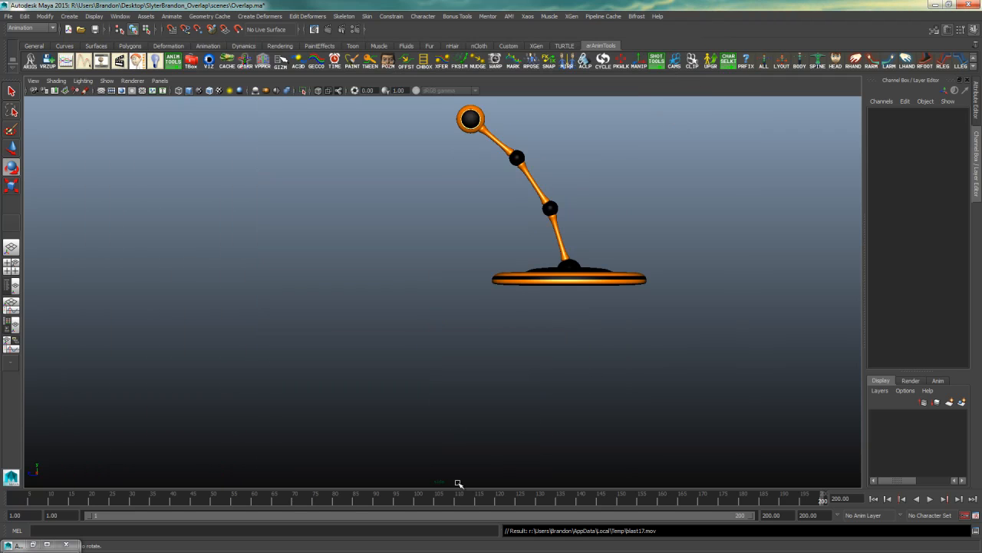
Create another playblast with saving to file enabled, using Overlap as the movie file name
{"action": "left_click", "coordinate": [514, 499]}
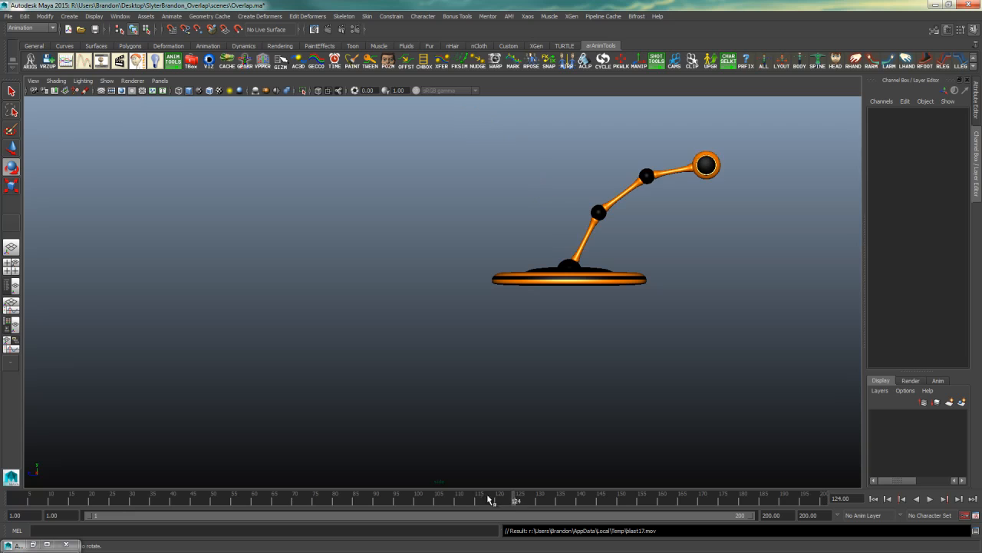
{"action": "right_click", "coordinate": [474, 501]}
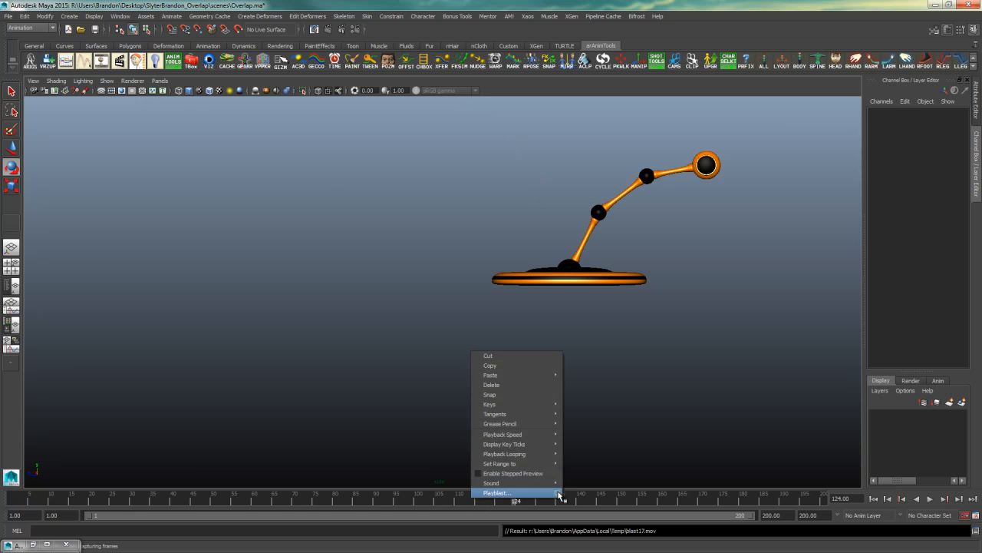
{"action": "left_click", "coordinate": [558, 494]}
{"action": "scroll", "coordinate": [426, 348], "scroll_direction": "down", "scroll_amount": 1}
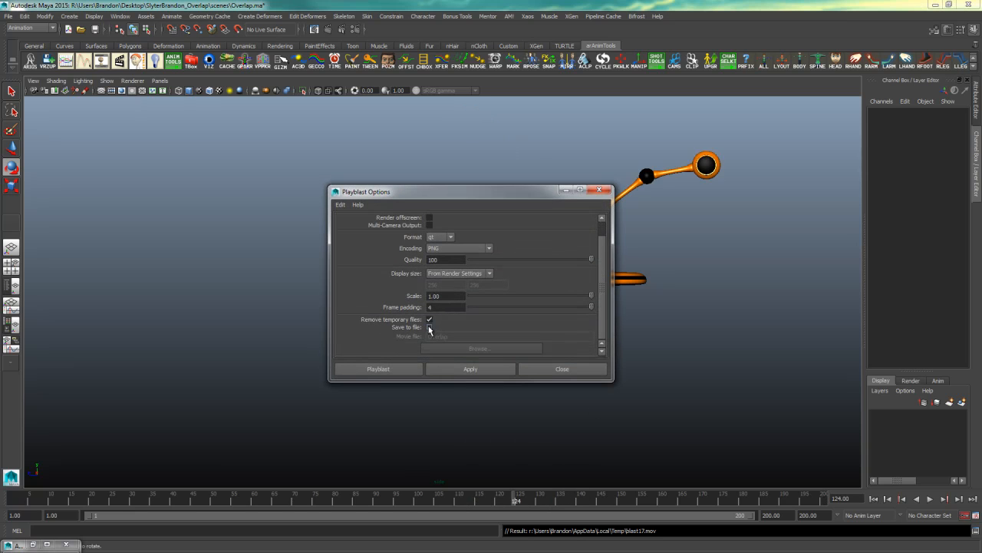
{"action": "left_click", "coordinate": [429, 328]}
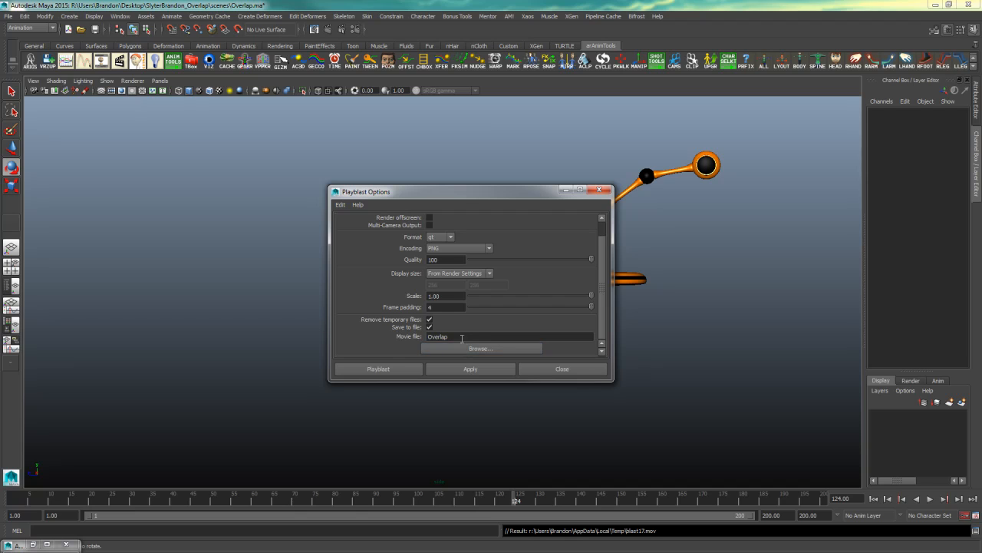
{"action": "left_click", "coordinate": [378, 369]}
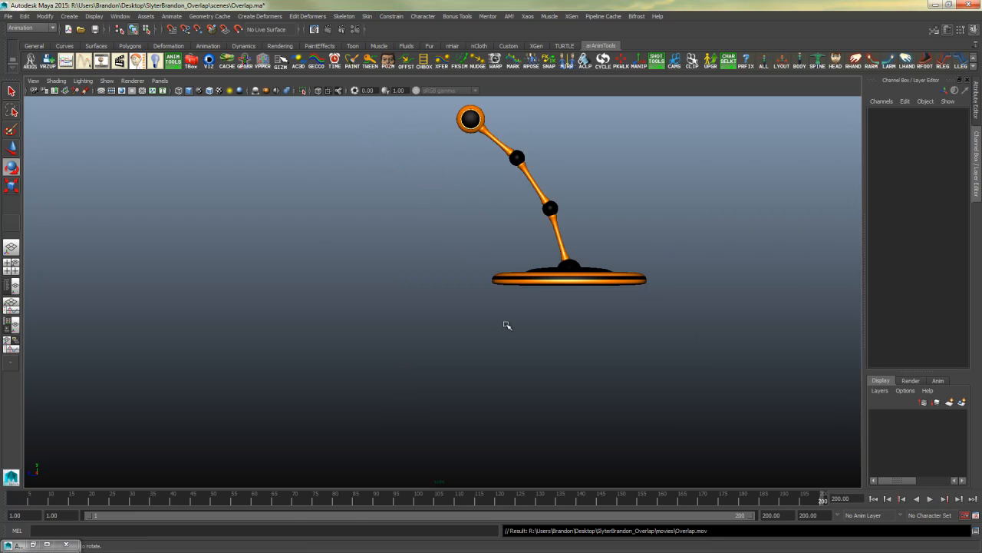
Show the control curves again and rotate the pendulum's main control to about 361 in X at frame 200
{"action": "left_click", "coordinate": [209, 62]}
{"action": "left_click_drag", "start_coordinate": [659, 300], "coordinate": [658, 301]}
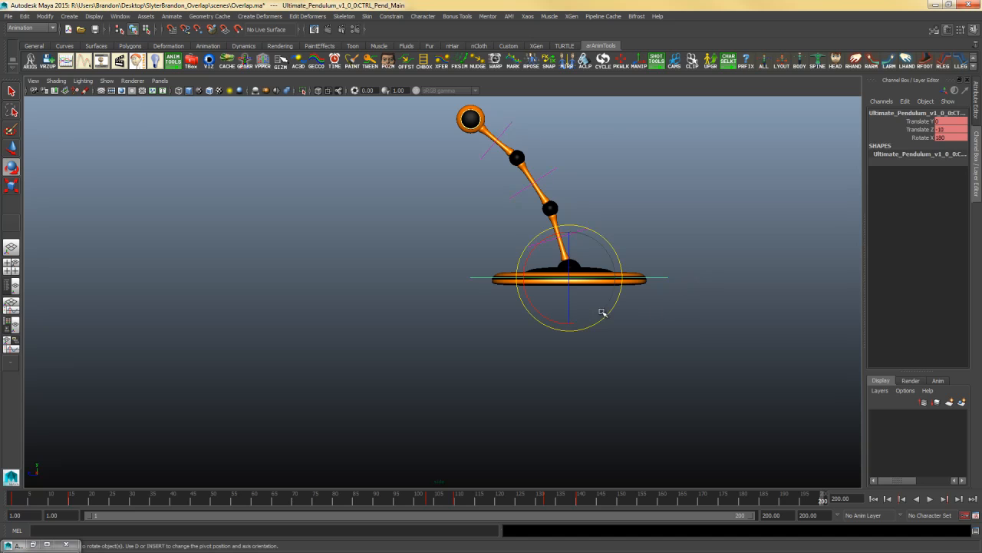
{"action": "left_click_drag", "start_coordinate": [533, 251], "coordinate": [638, 320]}
Move the main control to about 1.05 in Translate Y and -5.72 in Translate Z
{"action": "key", "text": "w"}
{"action": "left_click_drag", "start_coordinate": [574, 279], "coordinate": [416, 144]}
{"action": "left_click_drag", "start_coordinate": [396, 102], "coordinate": [405, 205]}
Rotate the pendulum's segment controls so the chain extends sideways from the base with its last segment pointing straight up
{"action": "left_click", "coordinate": [502, 362]}
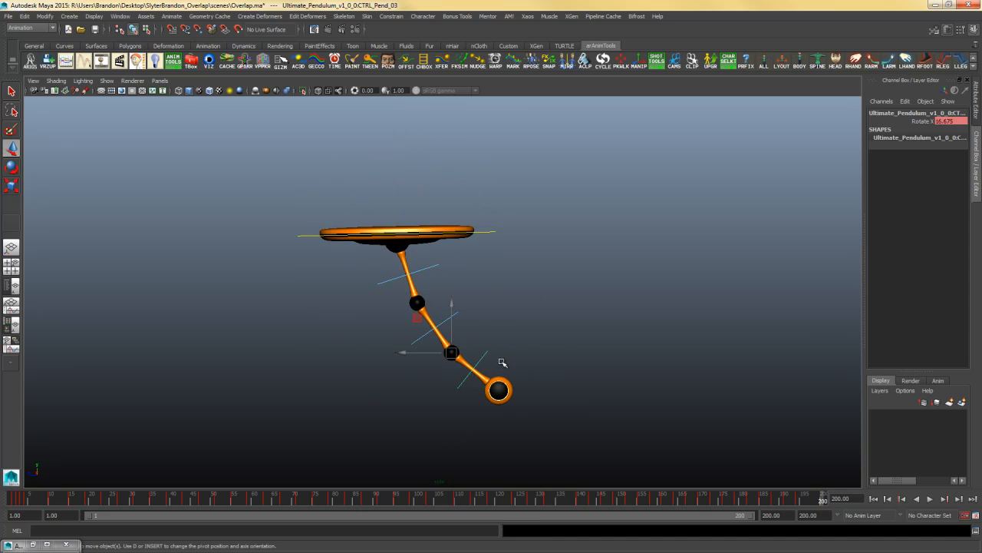
{"action": "key", "text": "e"}
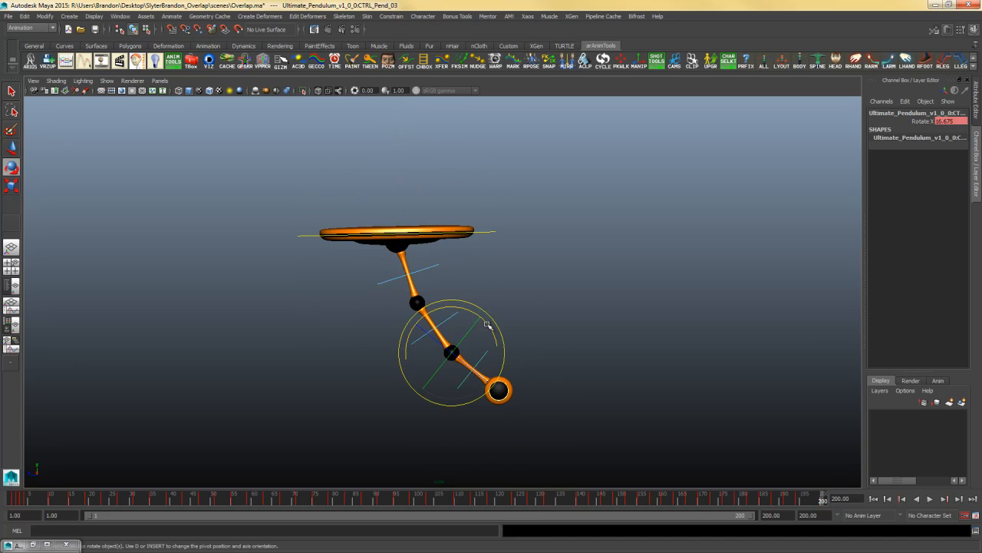
{"action": "left_click_drag", "start_coordinate": [499, 323], "coordinate": [431, 294]}
{"action": "left_click_drag", "start_coordinate": [427, 256], "coordinate": [313, 234]}
Lower the pendulum's main control in the side view while keeping its sideways position
{"action": "left_click", "coordinate": [312, 234]}
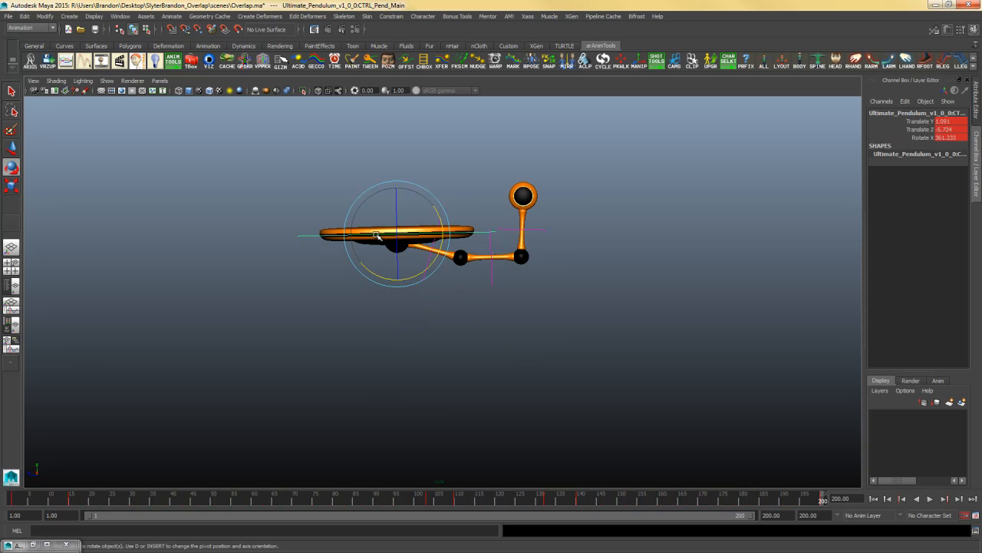
{"action": "key", "text": "w"}
{"action": "left_click_drag", "start_coordinate": [397, 187], "coordinate": [405, 316]}
Try rotating the pendulum's second segment control so the outer part of the chain tilts further upward
{"action": "left_click", "coordinate": [482, 379]}
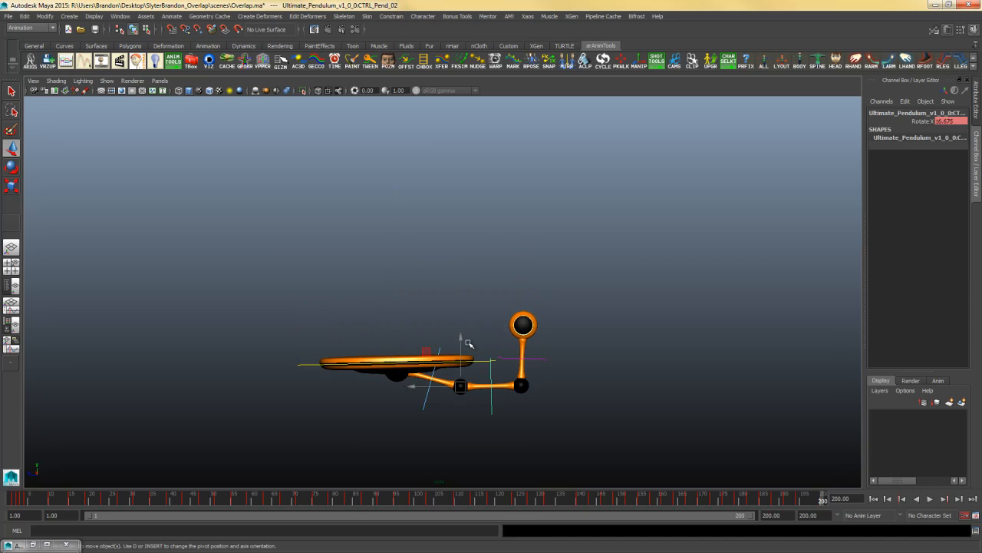
{"action": "key", "text": "e"}
{"action": "left_click_drag", "start_coordinate": [462, 331], "coordinate": [452, 341]}
{"action": "left_click", "coordinate": [531, 339]}
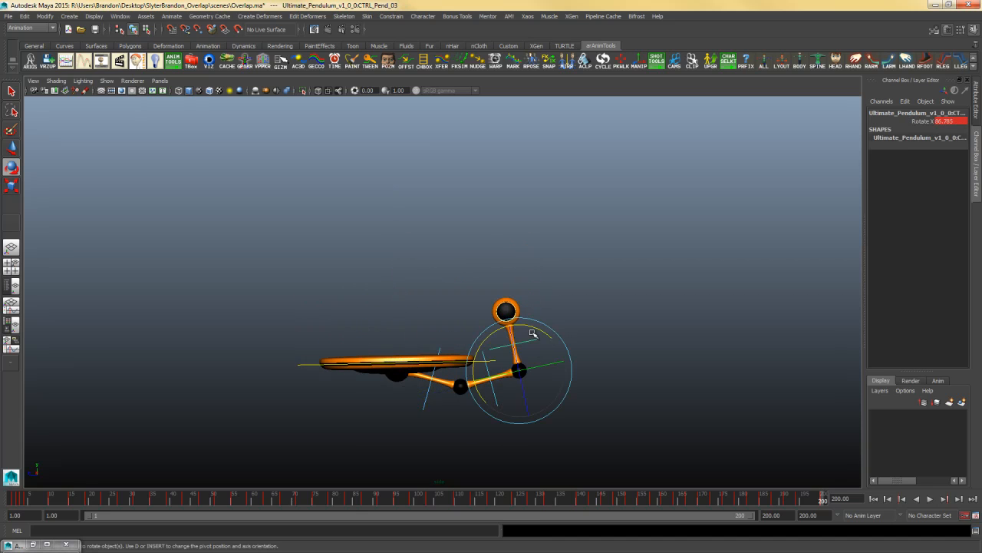
Undo the trial segment rotations and the lowering of the main control, back to the chain hanging diagonally below the base
{"action": "key", "text": "ctrl+z"}
{"action": "key", "text": "ctrl+z"}
{"action": "key", "text": "ctrl+z"}
{"action": "key", "text": "ctrl+z"}
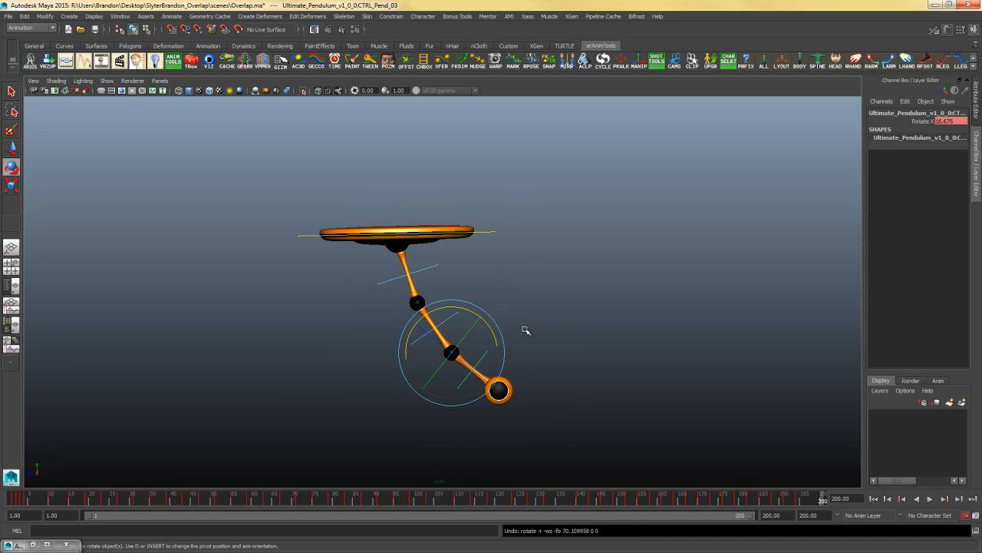
Deselect the pendulum control and save the Overlap scene
{"action": "left_click", "coordinate": [563, 293]}
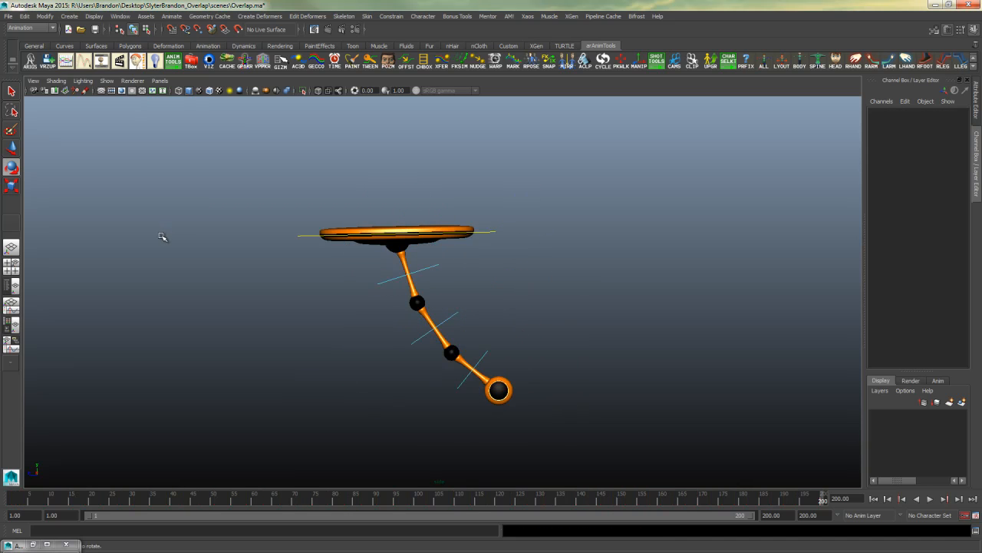
{"action": "key", "text": "ctrl+s"}
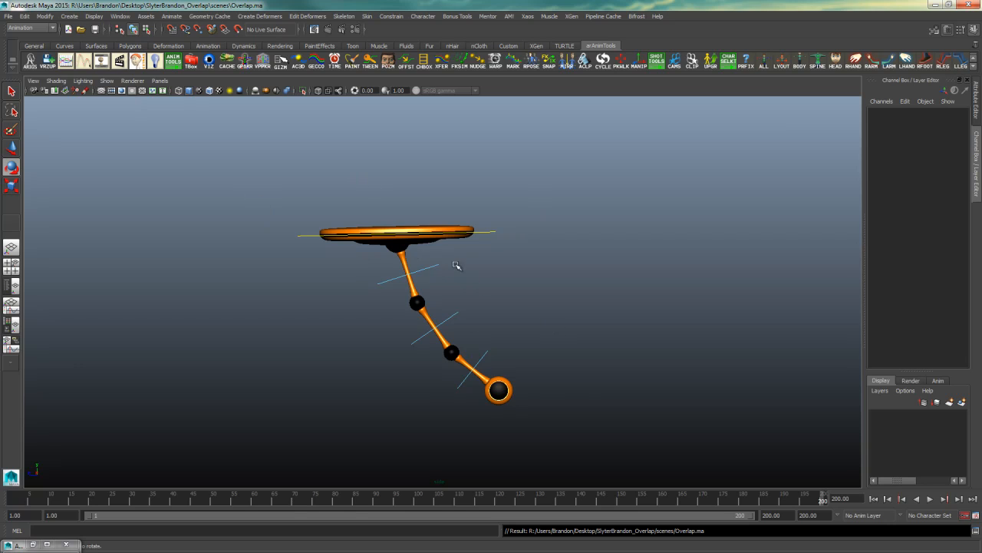
{"action": "key", "text": "ctrl+s"}
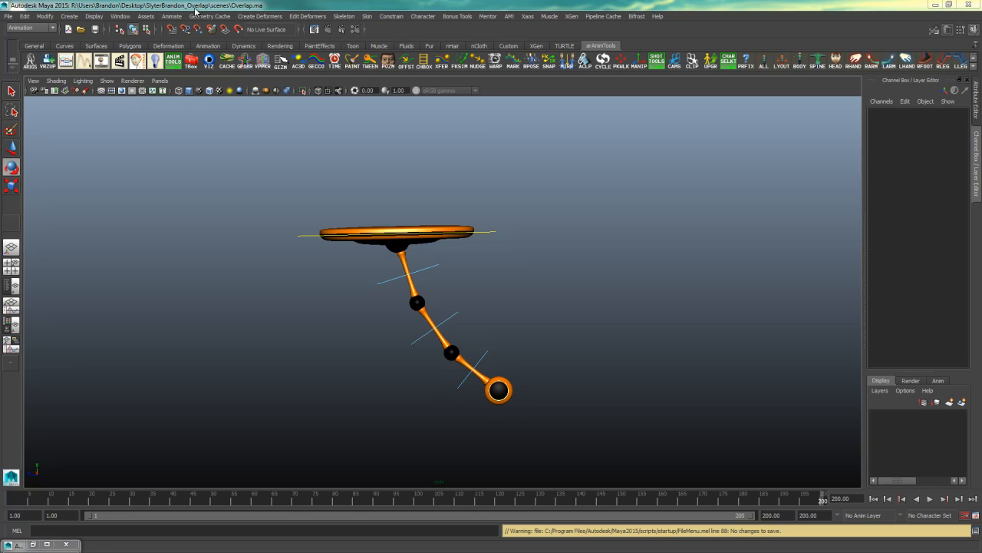
{"action": "left_click", "coordinate": [593, 230]}
{"action": "left_click_drag", "start_coordinate": [562, 198], "coordinate": [465, 260]}
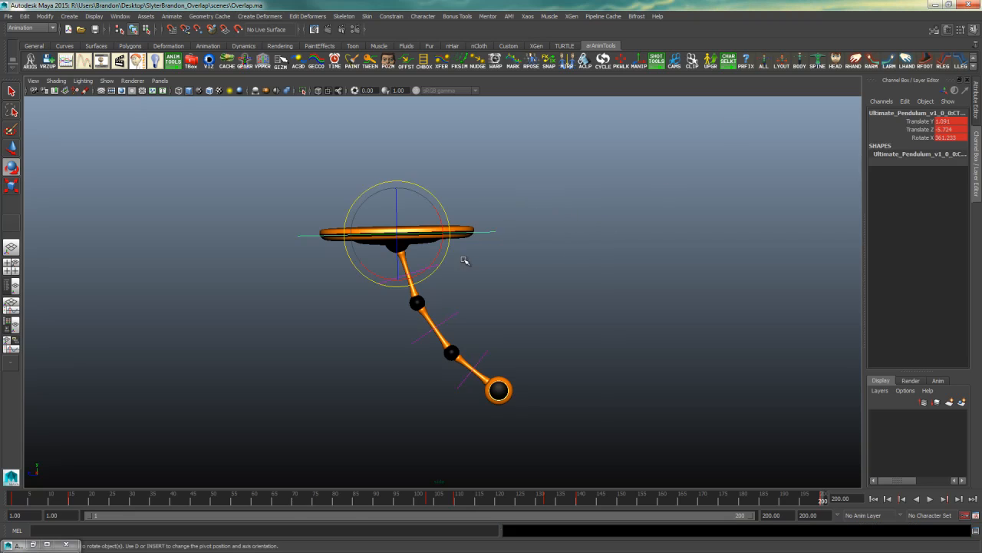
{"action": "left_click", "coordinate": [584, 217]}
{"action": "left_click_drag", "start_coordinate": [571, 194], "coordinate": [491, 246]}
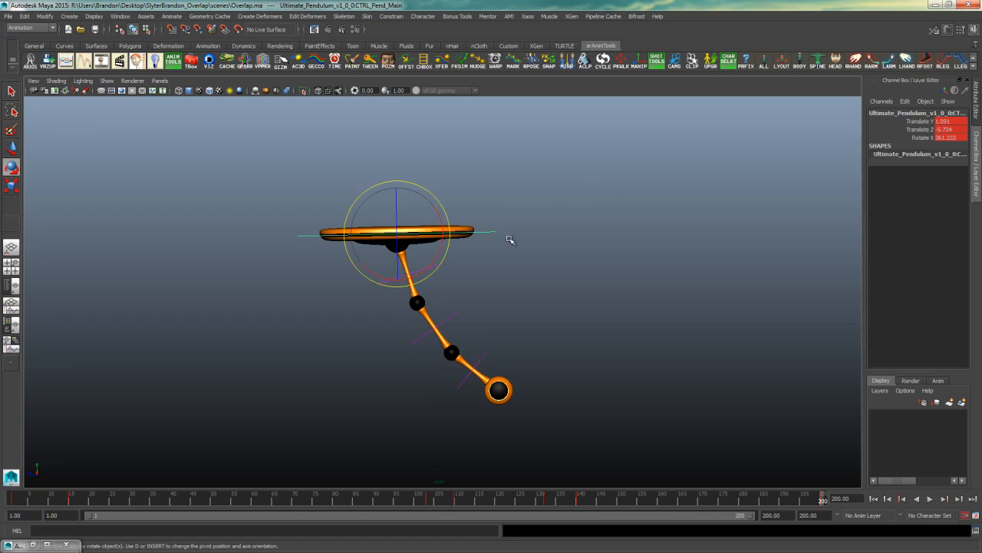
{"action": "left_click", "coordinate": [559, 197]}
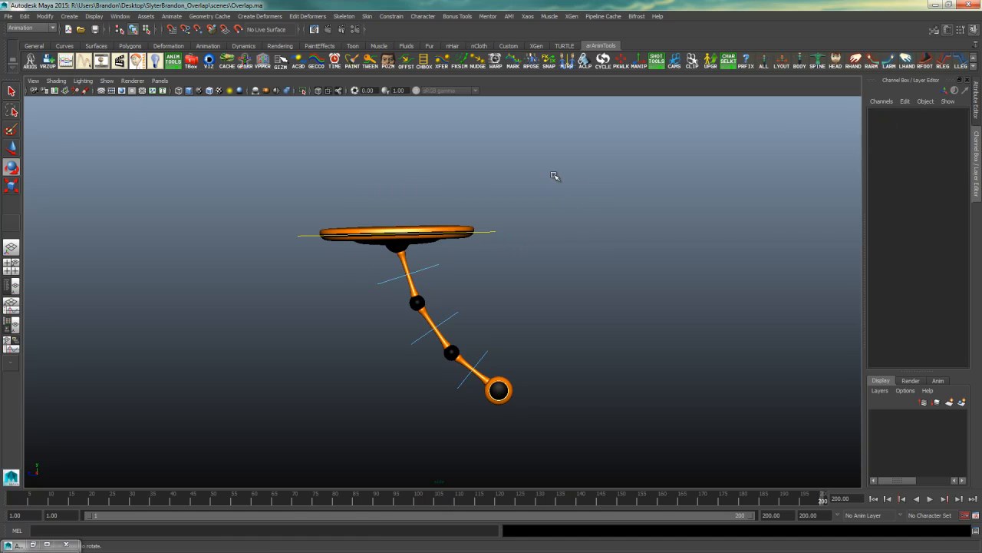